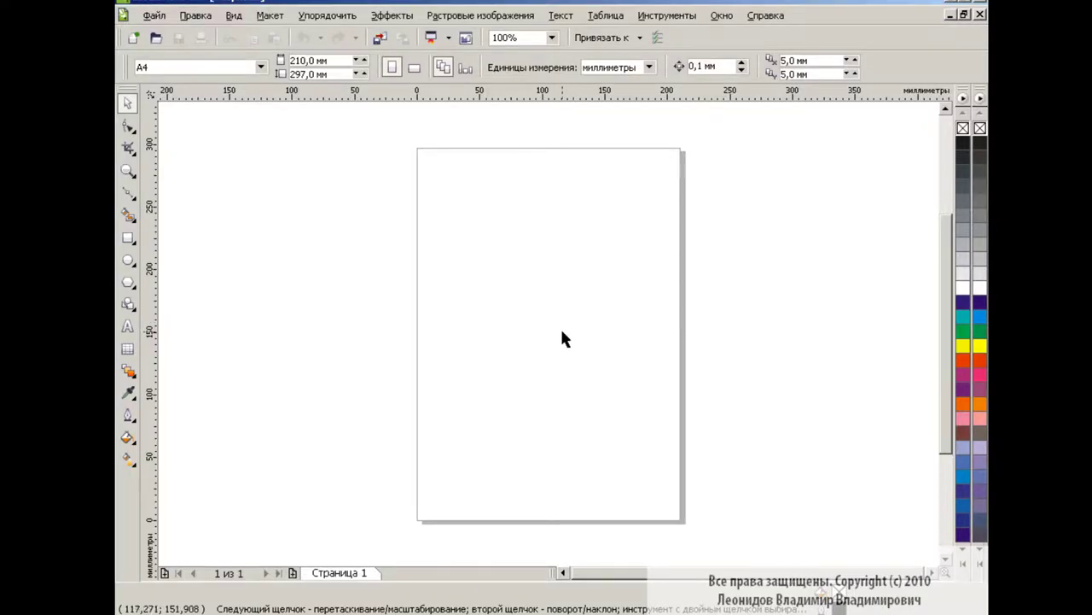
# Draw a rectangle in the upper page and convert it to an editable curve.
pyautogui.click(128, 242)
pyautogui.moveTo(449, 213); pyautogui.dragTo(670, 365)
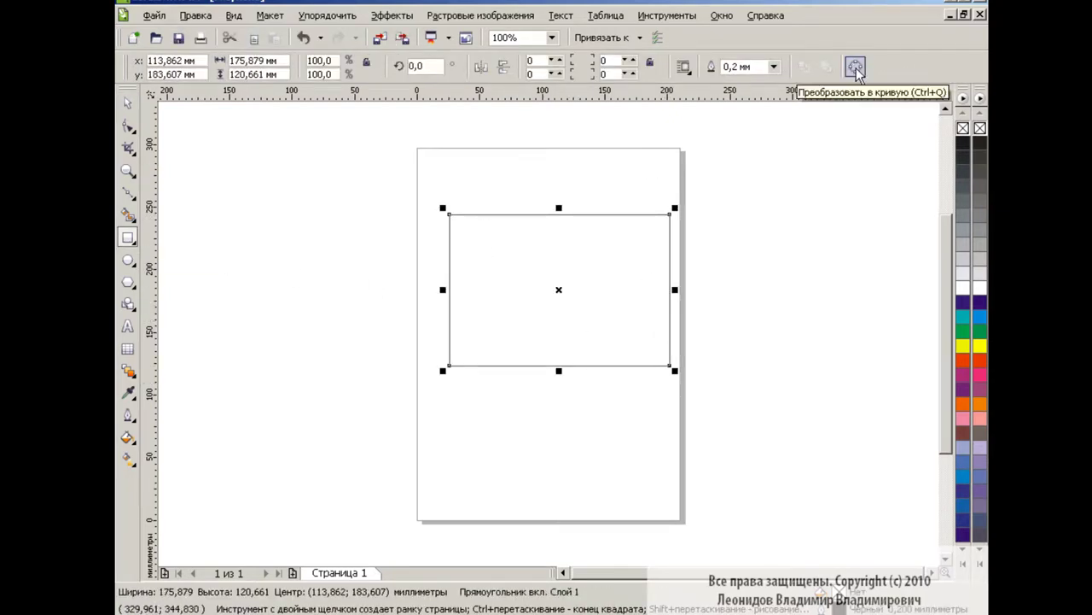
pyautogui.click(856, 68)
pyautogui.press('F10')
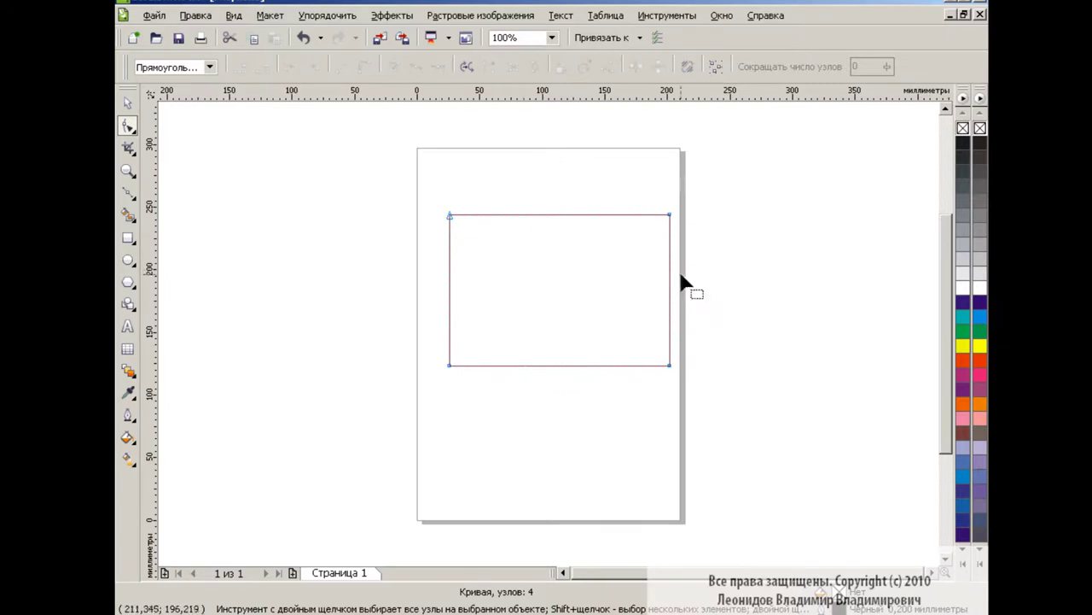
# Drag the bottom and lower-left nodes and handles into a rounded lower edge.
pyautogui.moveTo(670, 286); pyautogui.dragTo(717, 287)
pyautogui.moveTo(449, 366); pyautogui.dragTo(500, 342)
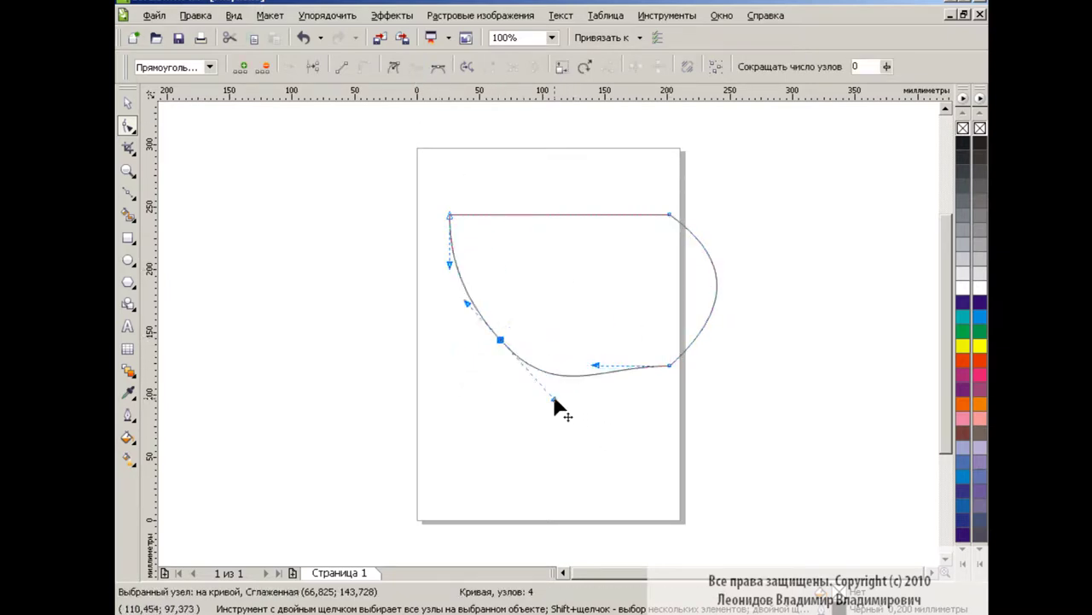
pyautogui.moveTo(554, 400)
pyautogui.mouseDown()
pyautogui.moveTo(520, 288)
pyautogui.moveTo(463, 313)
pyautogui.mouseUp()
pyautogui.click(670, 366)
pyautogui.moveTo(733, 334); pyautogui.dragTo(741, 341)
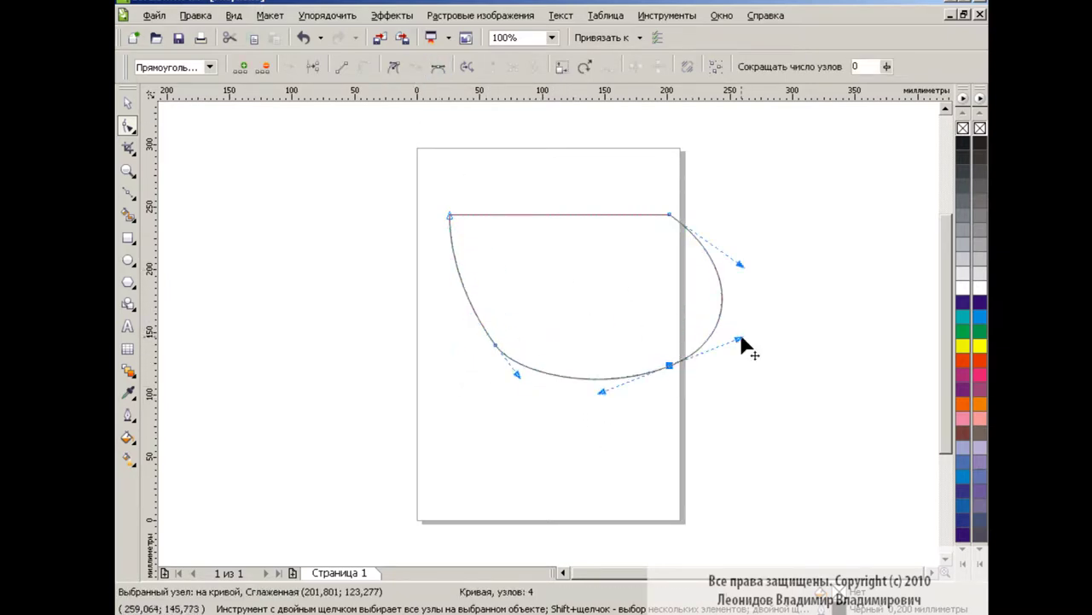
pyautogui.moveTo(670, 365); pyautogui.dragTo(666, 376)
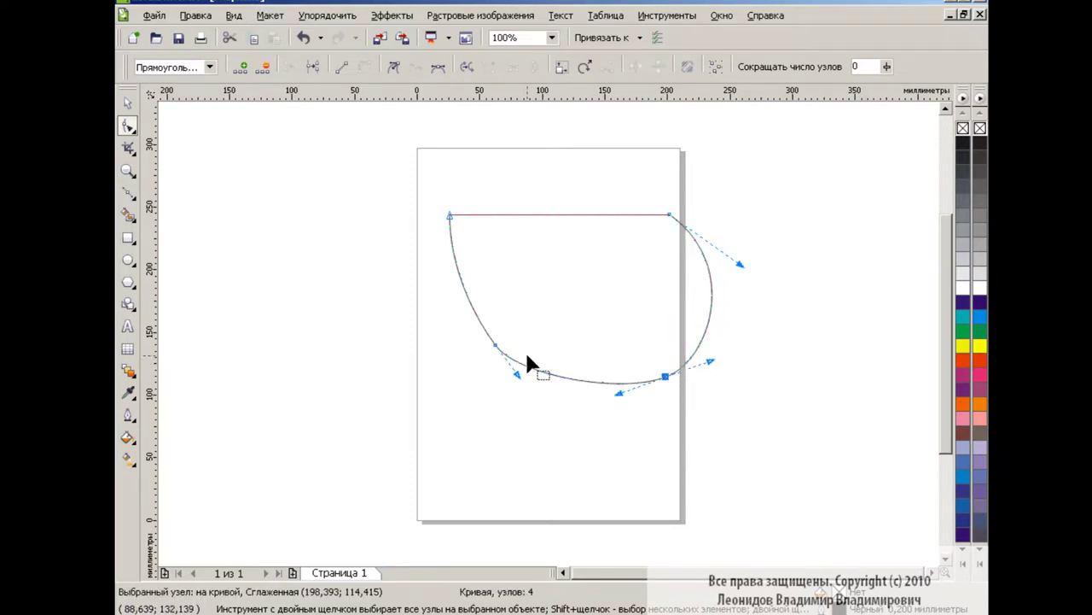
pyautogui.moveTo(527, 361); pyautogui.dragTo(507, 349)
pyautogui.moveTo(666, 376); pyautogui.dragTo(665, 363)
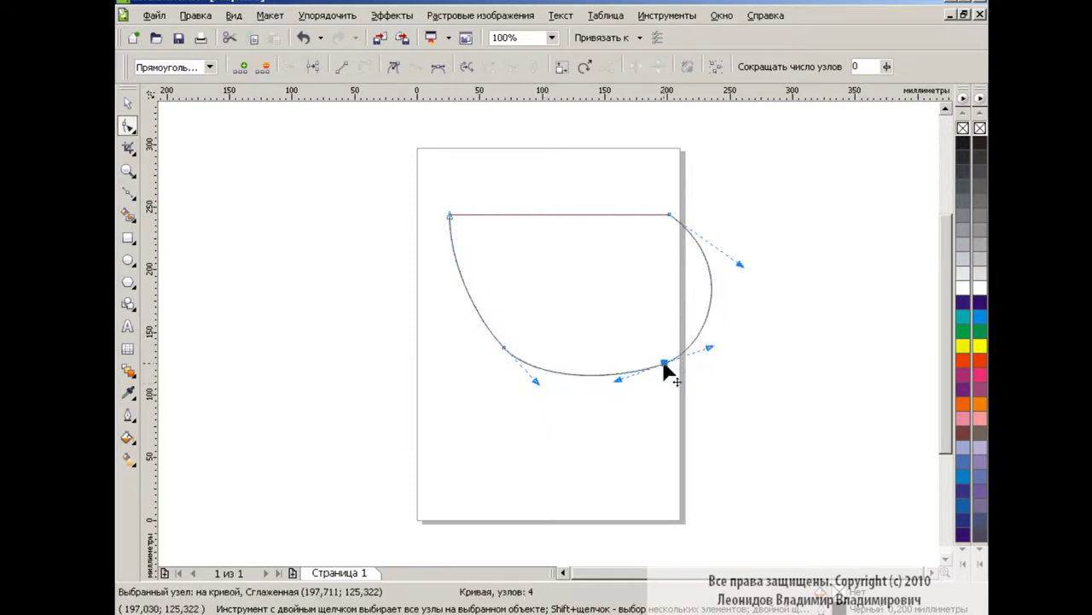
pyautogui.moveTo(505, 348); pyautogui.dragTo(496, 334)
# Bulge the right side outward into a teardrop while keeping the top edge straight.
pyautogui.moveTo(654, 384); pyautogui.dragTo(731, 289)
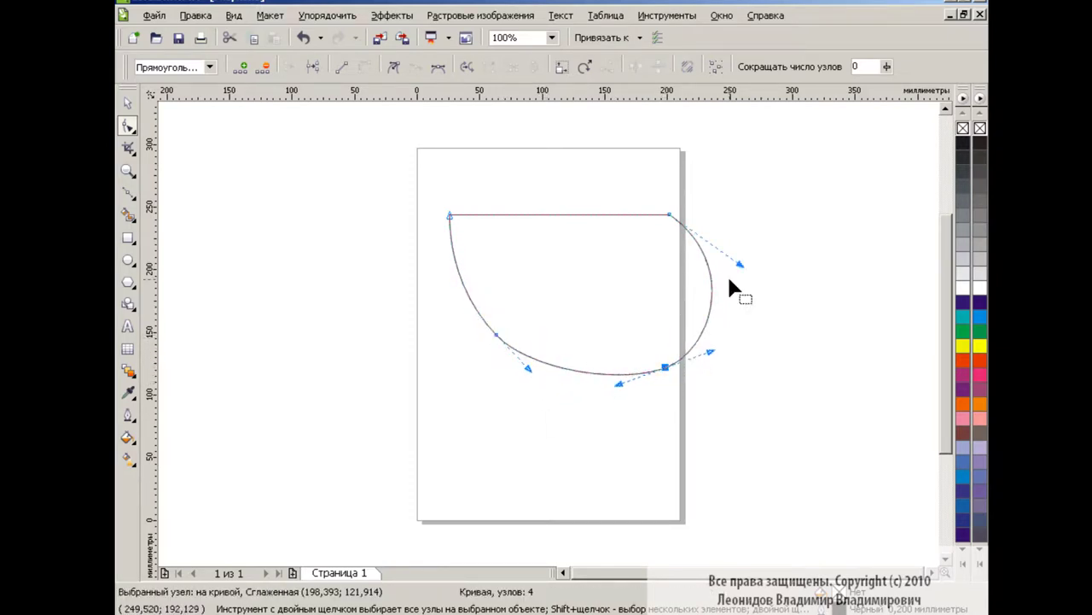
pyautogui.moveTo(670, 214); pyautogui.dragTo(651, 215)
pyautogui.moveTo(717, 266); pyautogui.dragTo(705, 218)
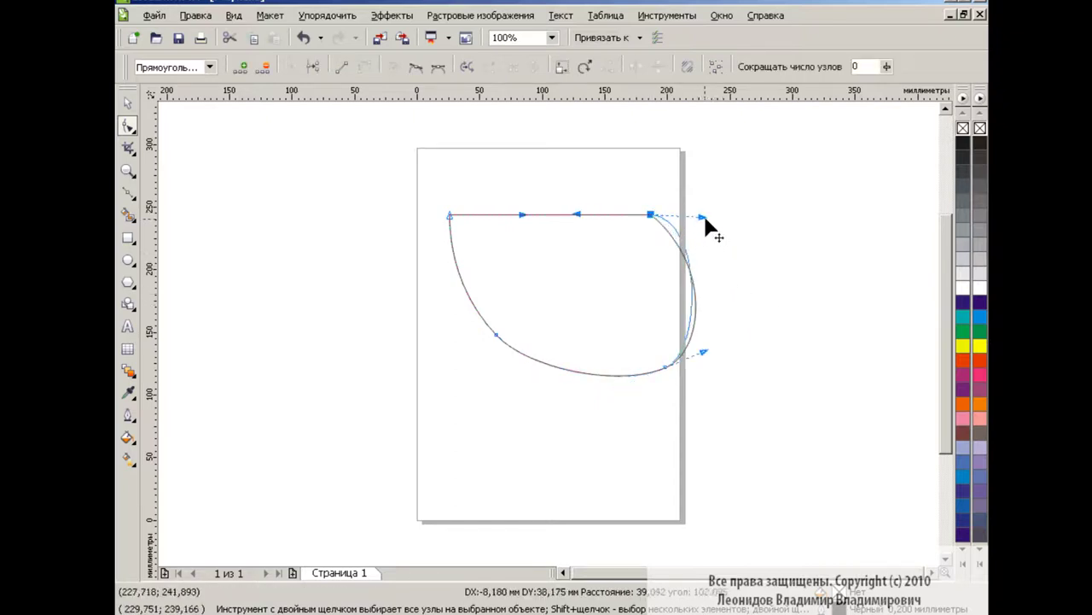
pyautogui.moveTo(696, 290); pyautogui.dragTo(712, 298)
pyautogui.click(754, 361)
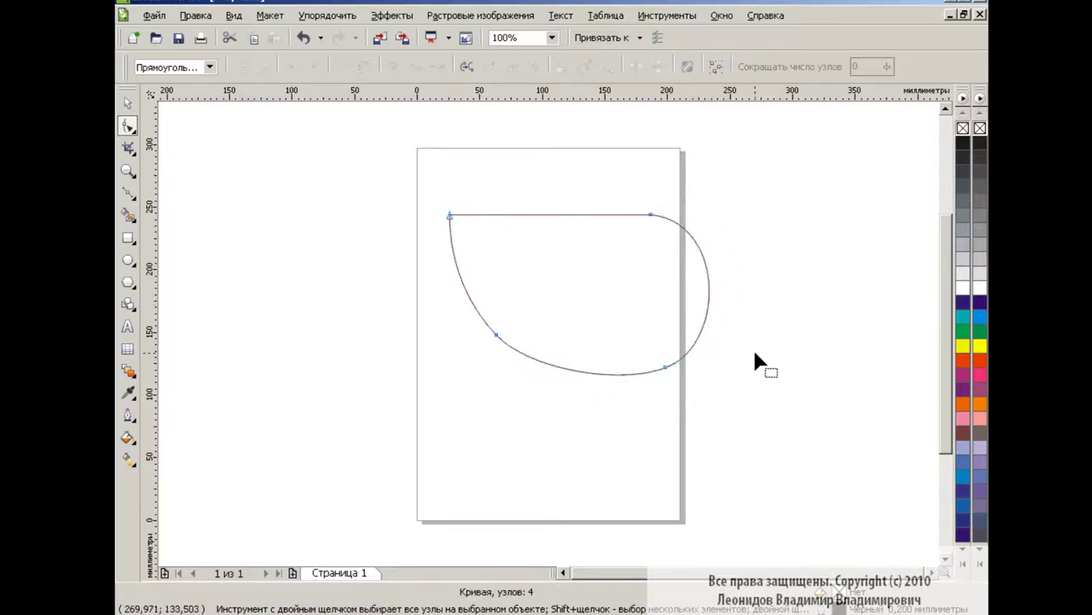
pyautogui.click(708, 256)
pyautogui.moveTo(737, 352); pyautogui.dragTo(739, 358)
pyautogui.click(762, 303)
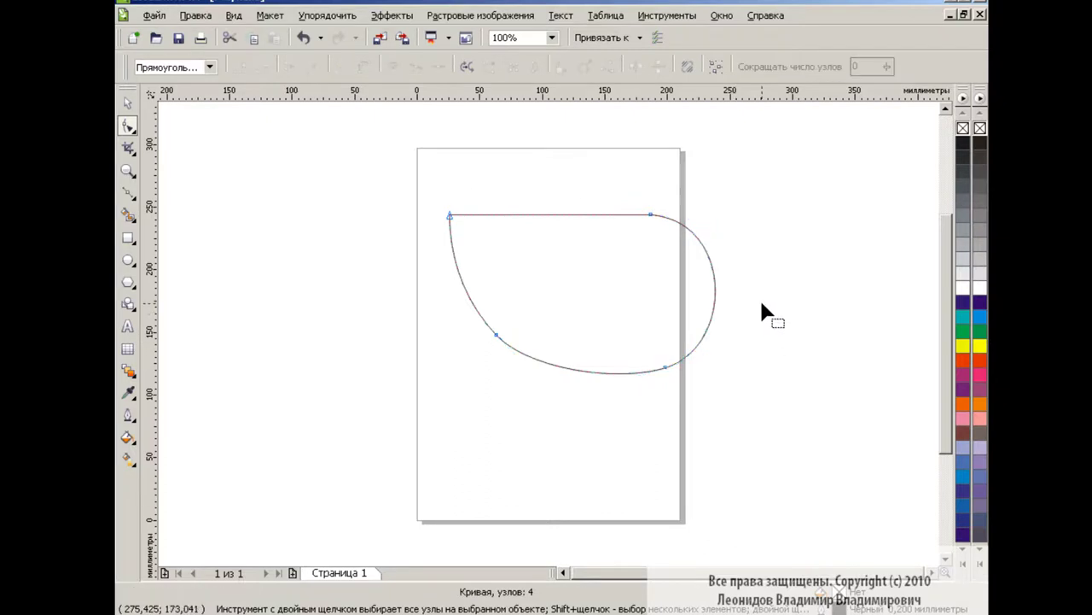
pyautogui.click(132, 106)
# Draw a circle inside the teardrop's upper part, nudged slightly right.
pyautogui.click(128, 260)
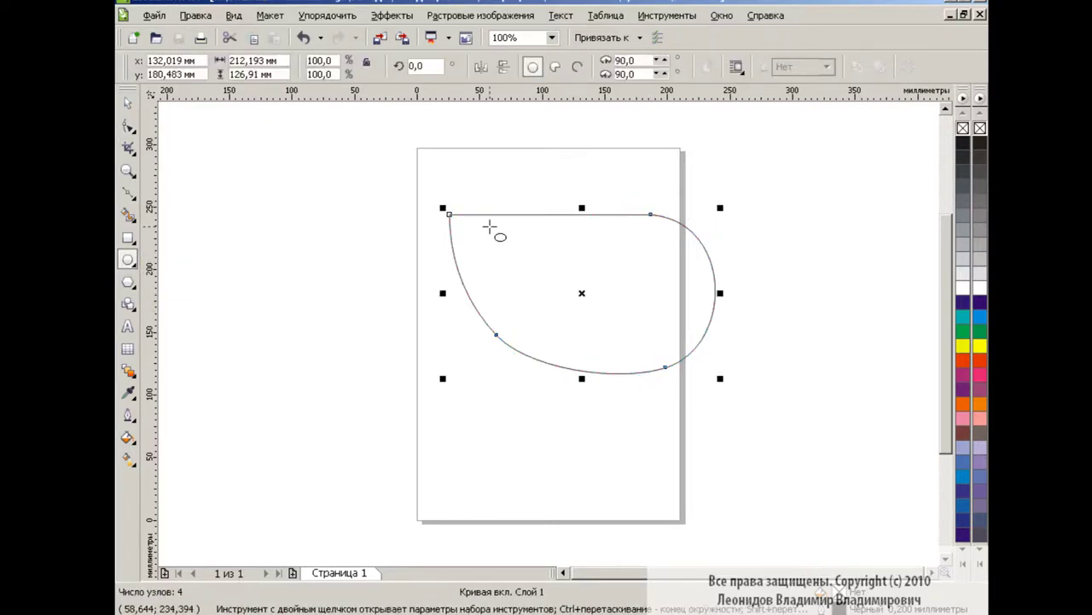
pyautogui.moveTo(483, 225); pyautogui.dragTo(594, 337)
pyautogui.moveTo(539, 282)
pyautogui.mouseDown()
pyautogui.moveTo(555, 268)
pyautogui.moveTo(567, 281)
pyautogui.mouseUp()
# Refine the teardrop's bottom node and lower-left curve, then reselect the circle.
pyautogui.press('space')
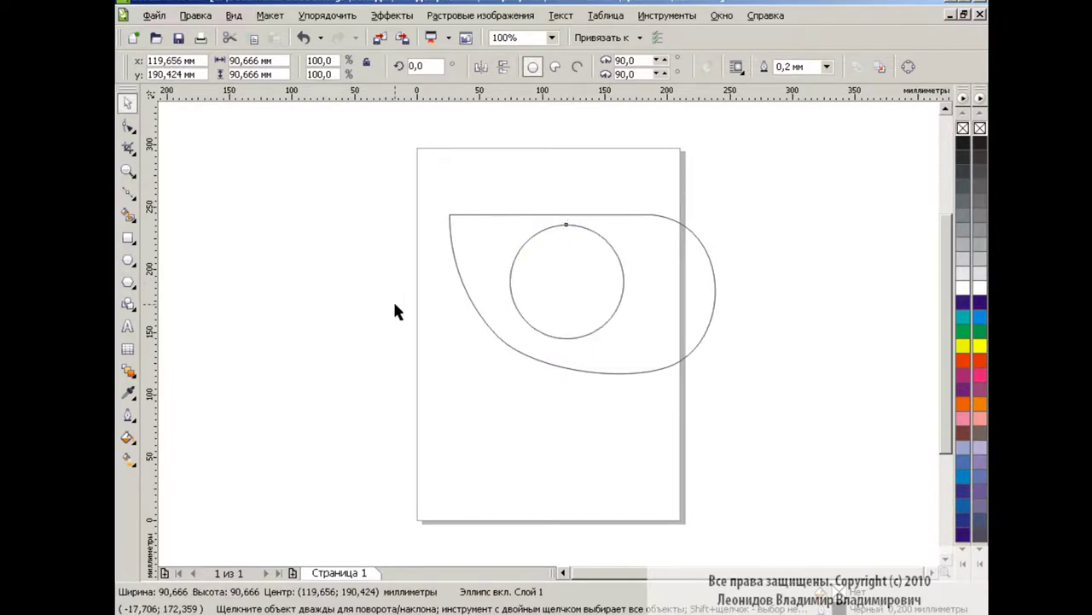
pyautogui.click(468, 290)
pyautogui.press('F10')
pyautogui.moveTo(661, 378); pyautogui.dragTo(662, 382)
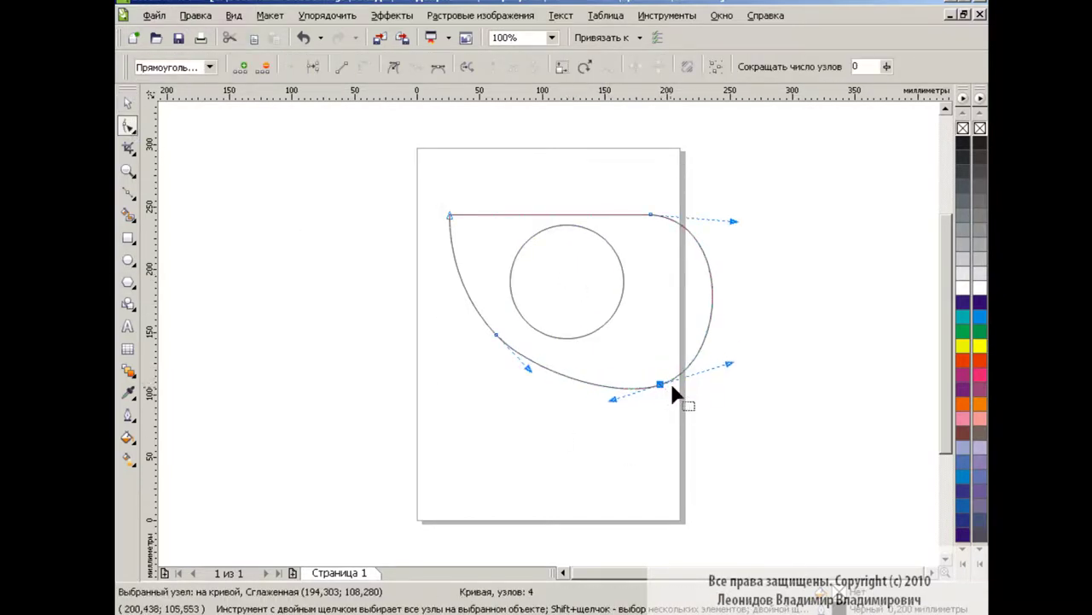
pyautogui.moveTo(547, 373); pyautogui.dragTo(531, 362)
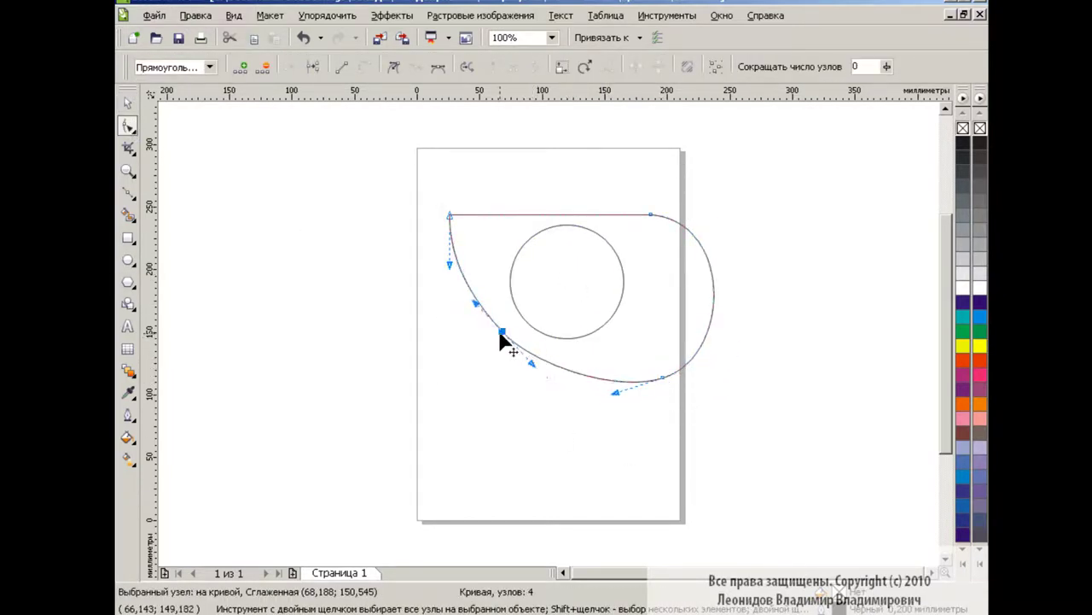
pyautogui.press('space')
pyautogui.click(572, 406)
pyautogui.click(574, 290)
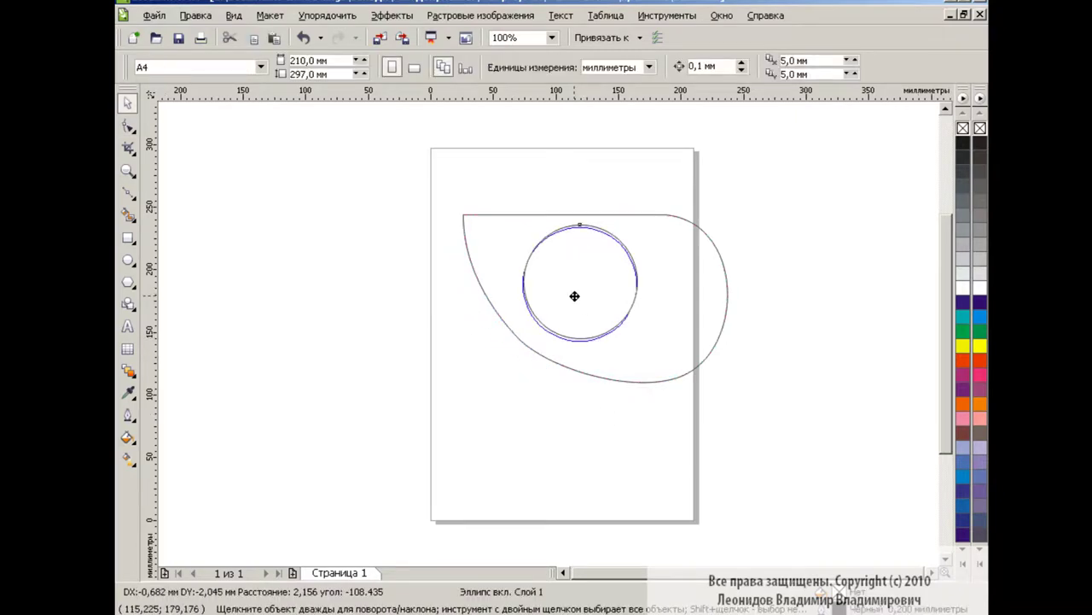
# Fill the circle with a linear grey-to-black gradient.
pyautogui.click(127, 458)
pyautogui.moveTo(626, 345); pyautogui.dragTo(547, 241)
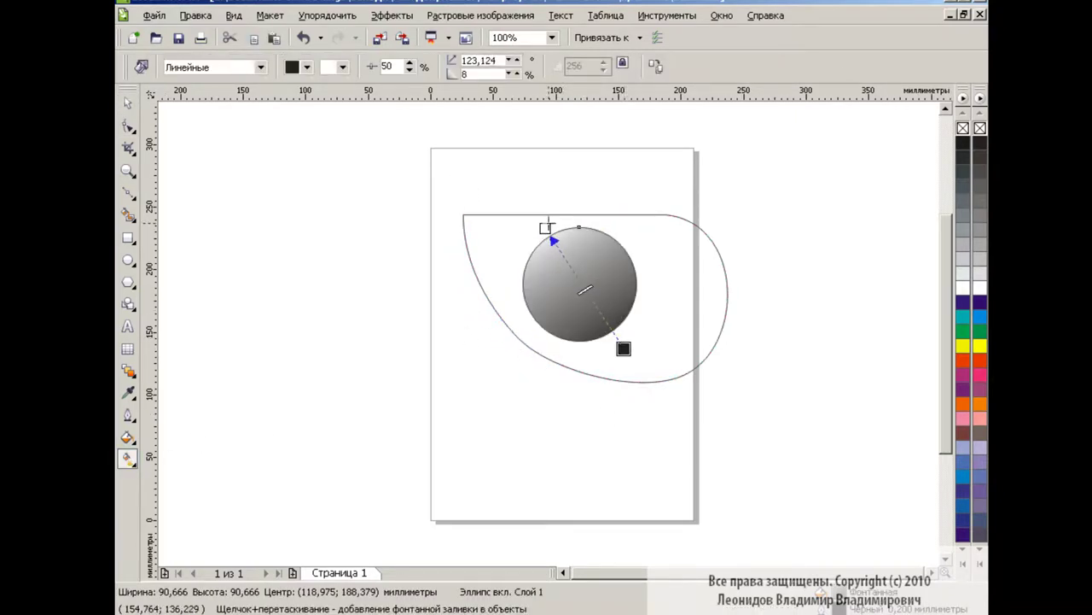
pyautogui.press('space')
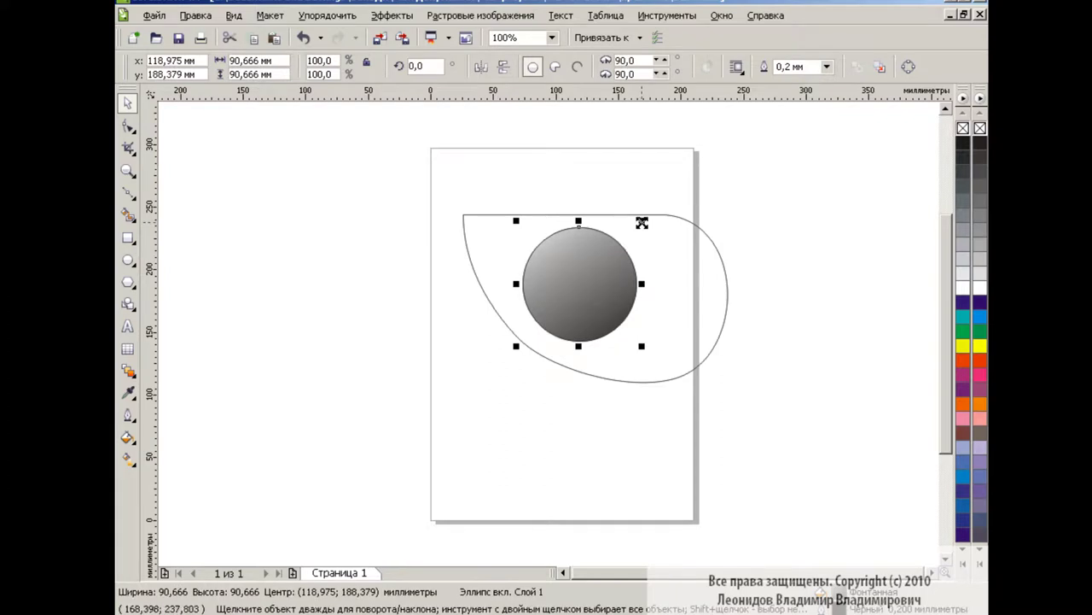
# Add a smaller concentric copy of the circle at 83.5% to form a rim.
pyautogui.moveTo(642, 223); pyautogui.dragTo(636, 226)
pyautogui.click(504, 68)
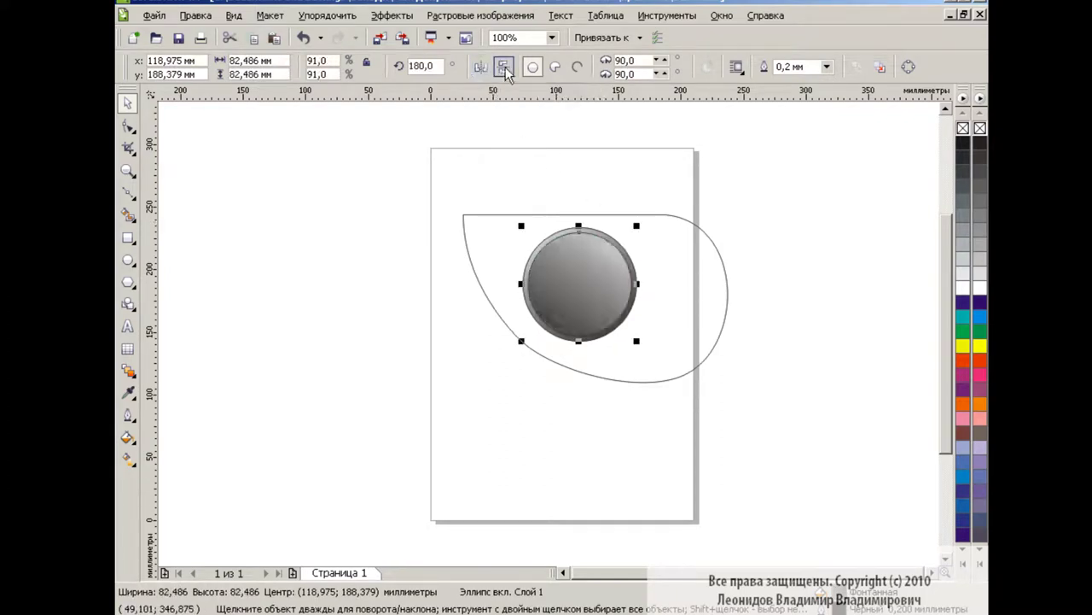
pyautogui.click(530, 367)
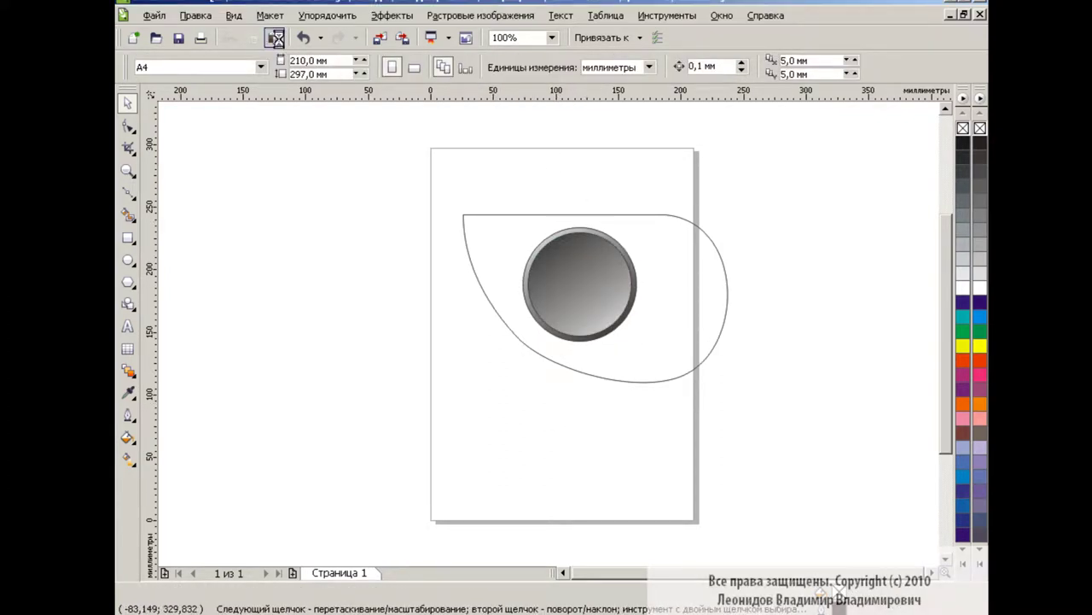
pyautogui.hotkey('ctrl', 'z')
pyautogui.moveTo(639, 219); pyautogui.dragTo(632, 232)
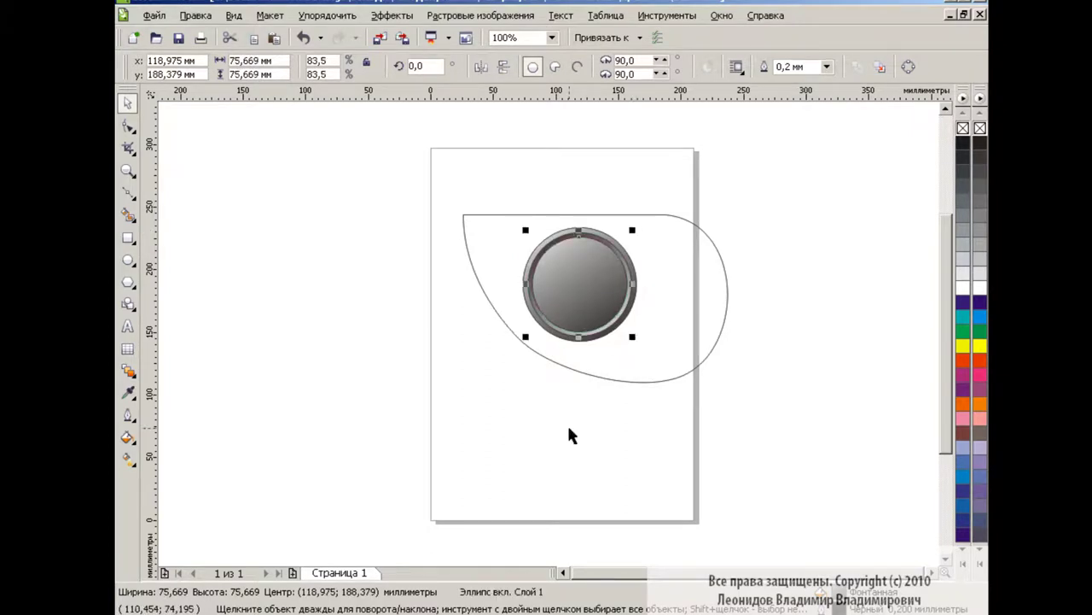
# Fill the inner circle with the radial blue fountain preset '05 - Круглый - синий 02'.
pyautogui.click(128, 438)
pyautogui.click(197, 466)
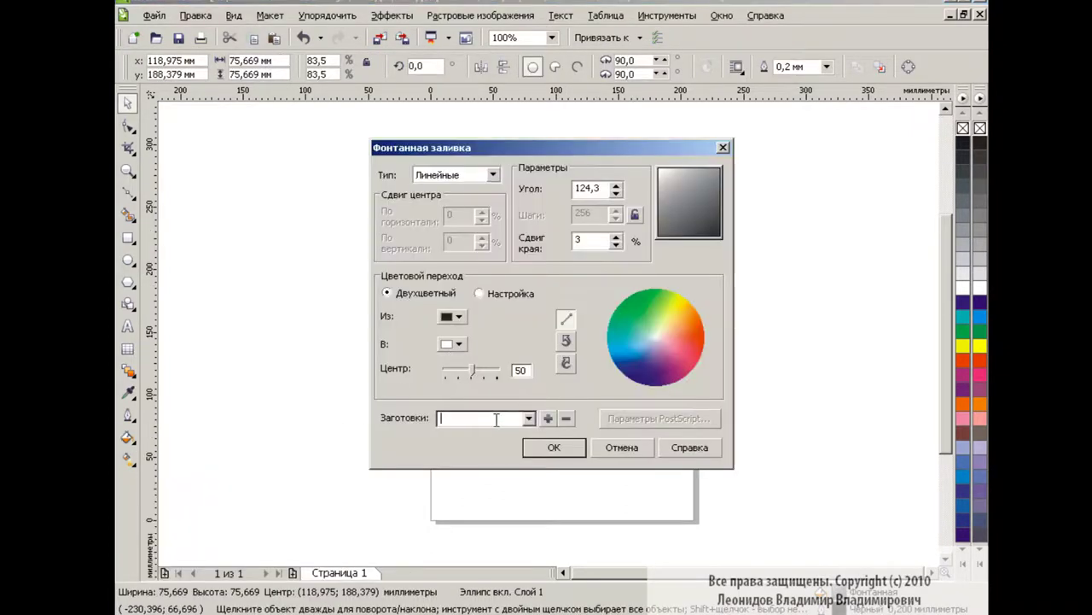
pyautogui.click(498, 418)
pyautogui.click(482, 420)
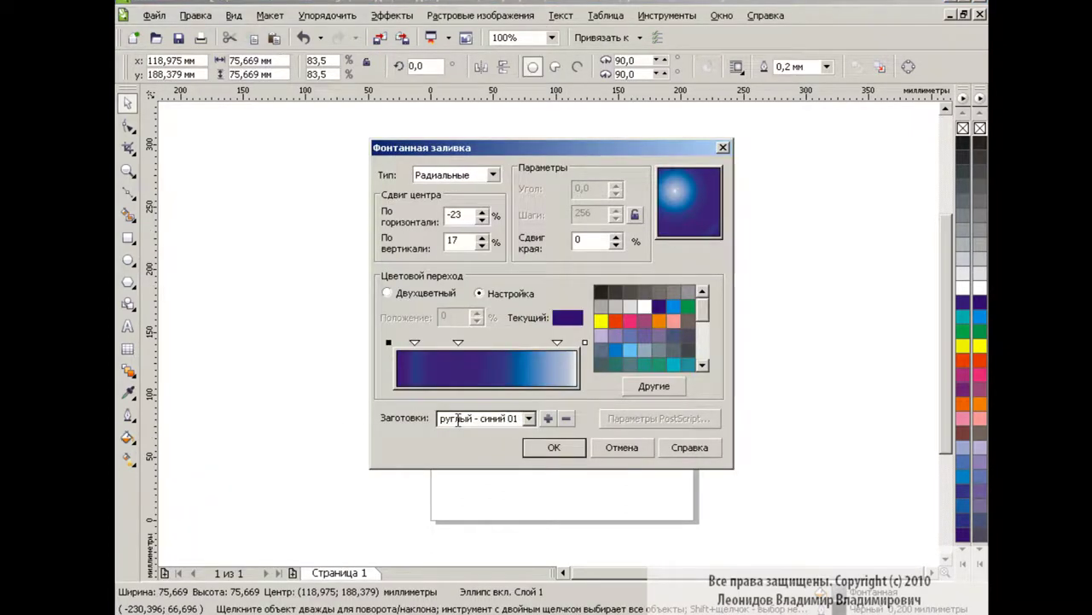
pyautogui.press('Down')
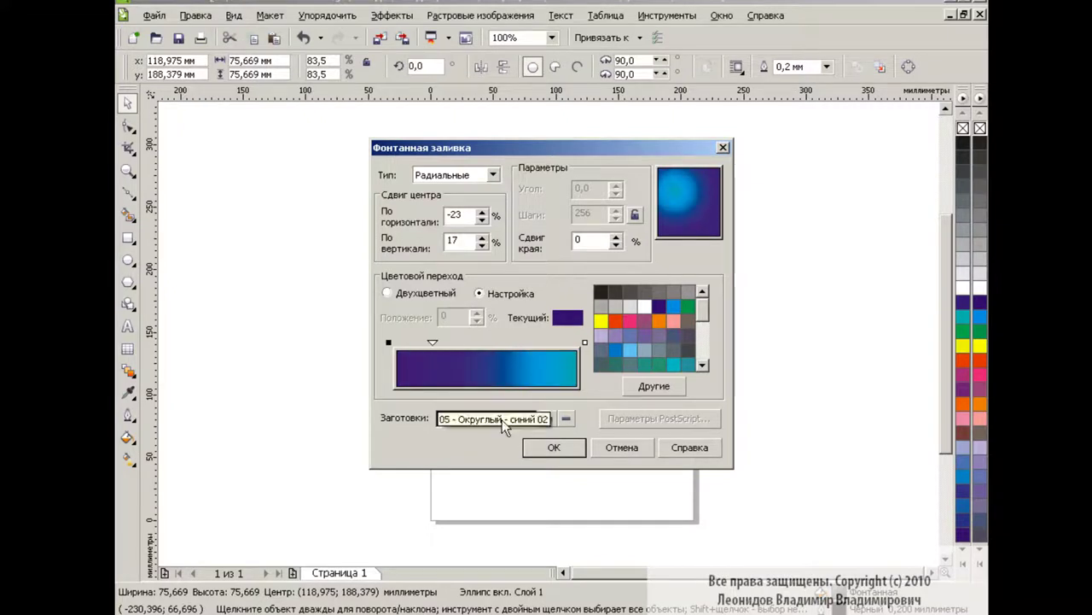
pyautogui.press('Return')
pyautogui.press('g')
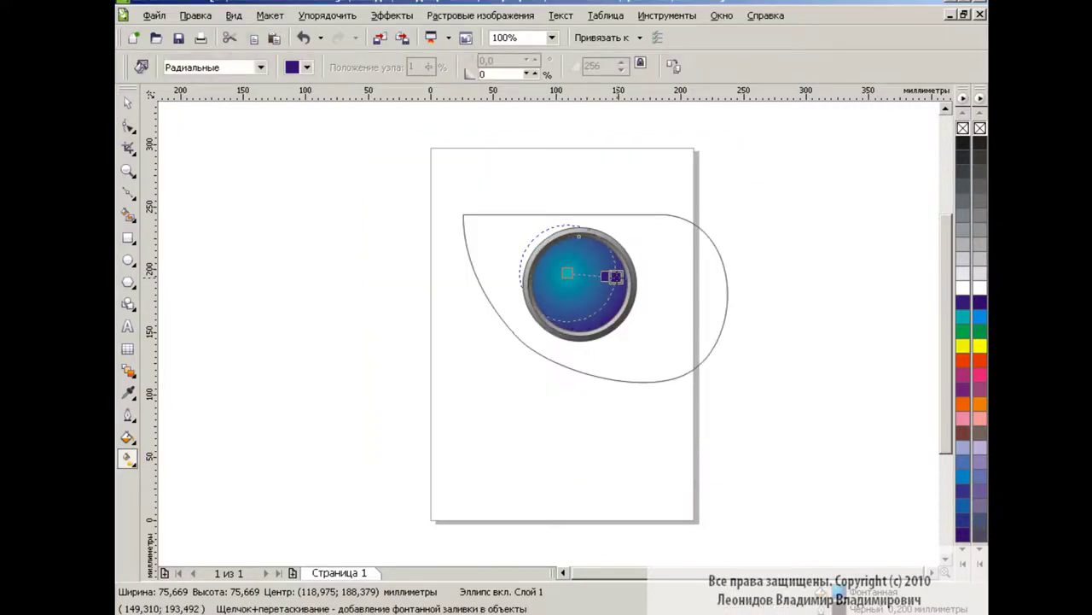
pyautogui.click(127, 105)
pyautogui.click(476, 340)
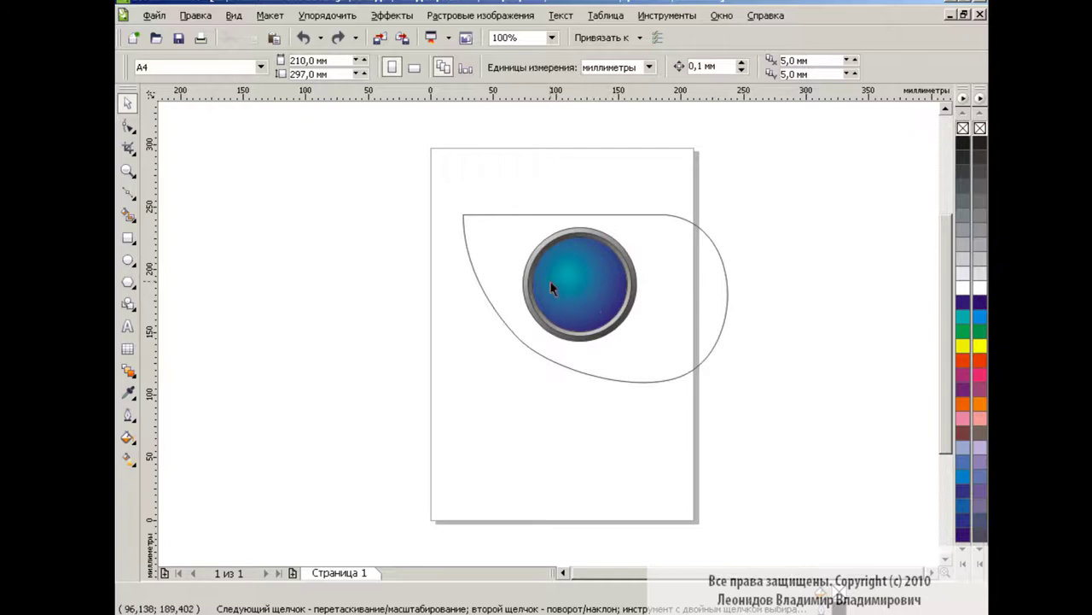
# Add a small white highlight ellipse at the upper left with uniform transparency 20.
pyautogui.click(128, 260)
pyautogui.moveTo(560, 262); pyautogui.dragTo(569, 269)
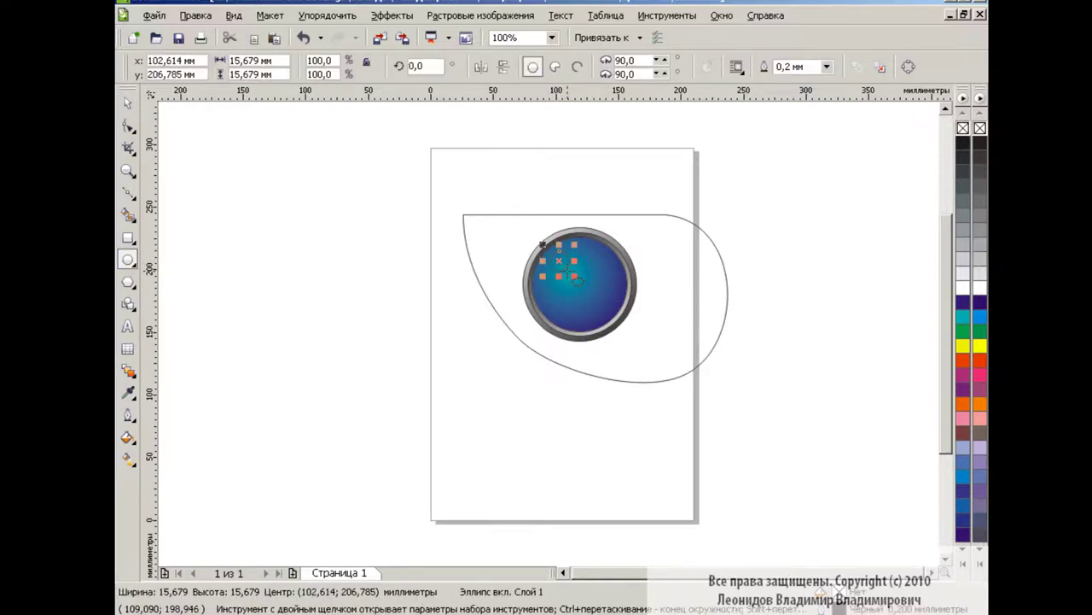
pyautogui.click(980, 288)
pyautogui.click(128, 102)
pyautogui.click(128, 369)
pyautogui.click(241, 66)
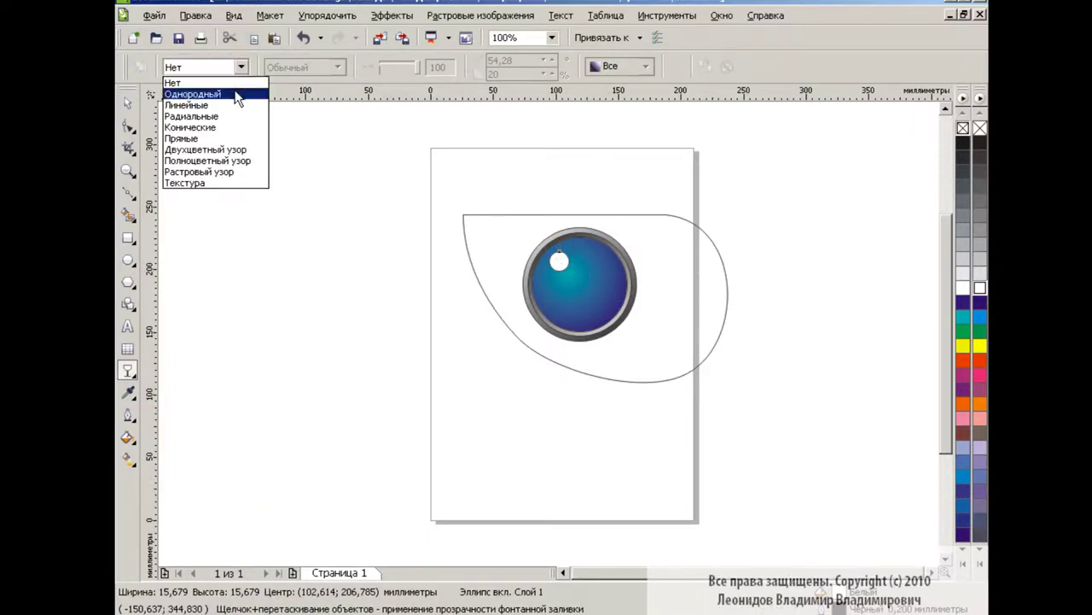
pyautogui.click(236, 93)
pyautogui.moveTo(398, 67); pyautogui.dragTo(387, 67)
pyautogui.press('space')
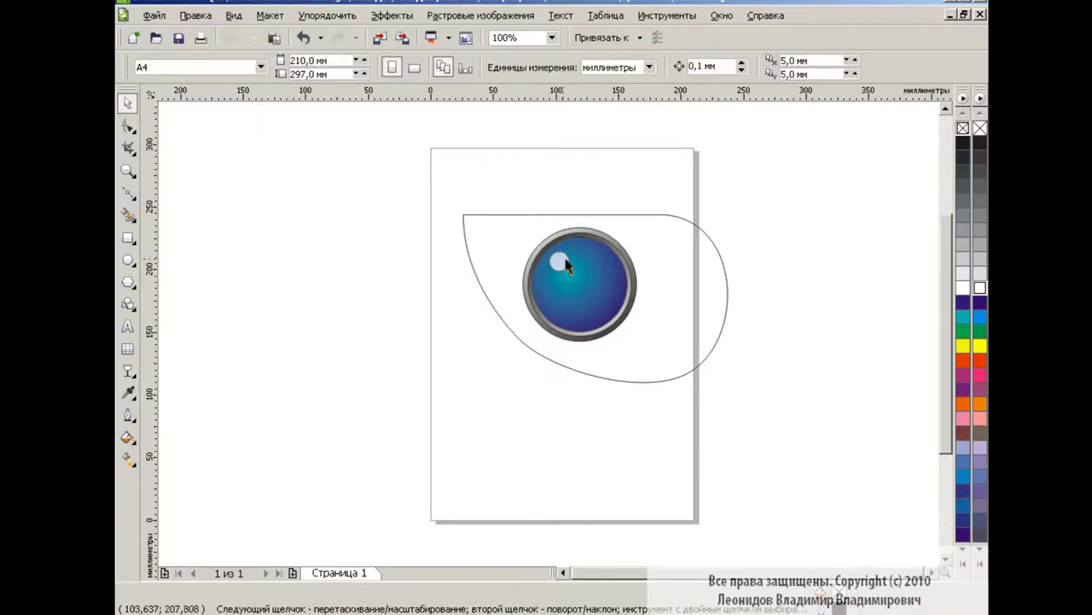
pyautogui.click(128, 259)
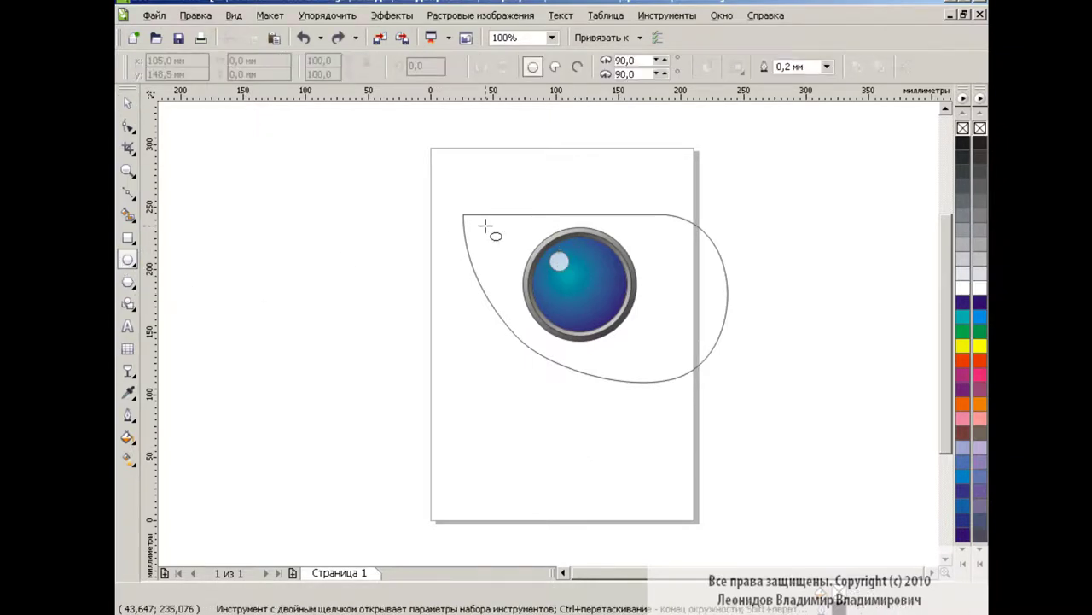
# Draw a small rivet circle at the teardrop's top left with a radial grey fountain fill.
pyautogui.moveTo(484, 224); pyautogui.dragTo(505, 244)
pyautogui.press('space')
pyautogui.click(444, 311)
pyautogui.click(495, 235)
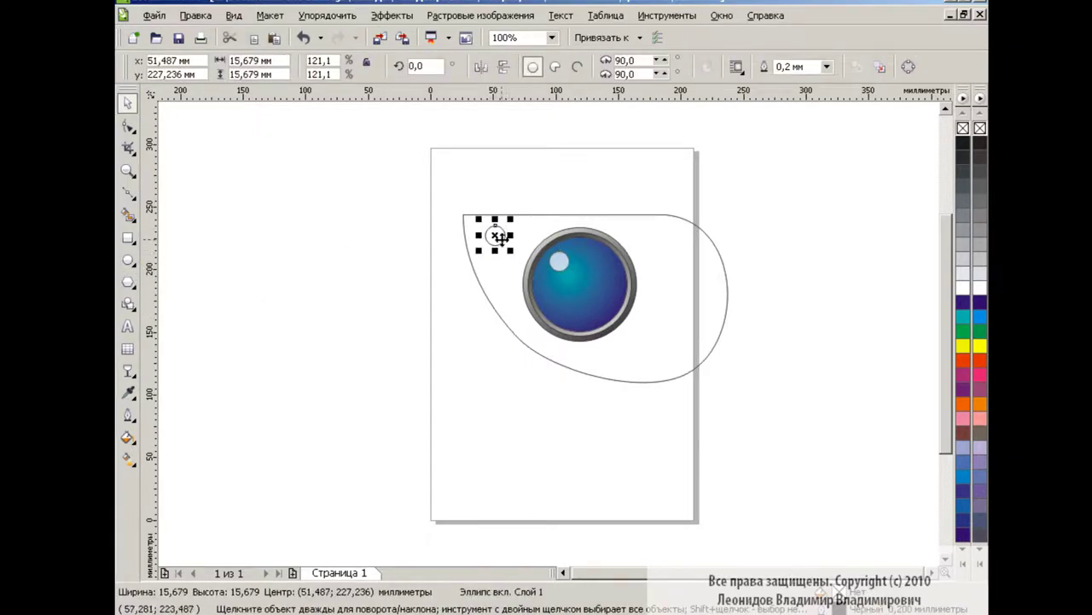
pyautogui.click(128, 437)
pyautogui.click(188, 463)
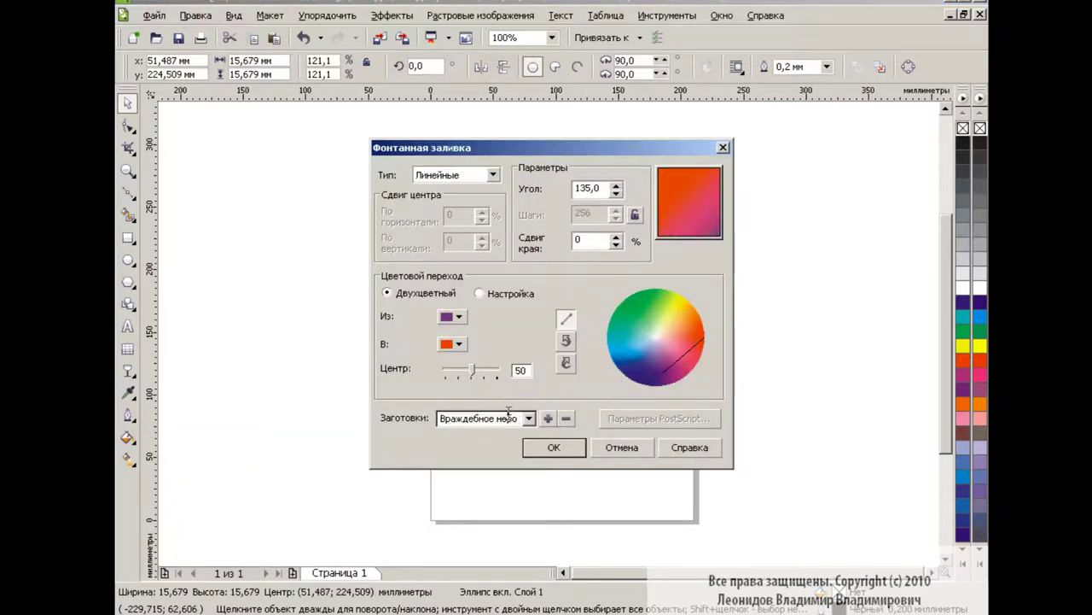
pyautogui.scroll(-1, 510, 413)
pyautogui.scroll(-1, 509, 423)
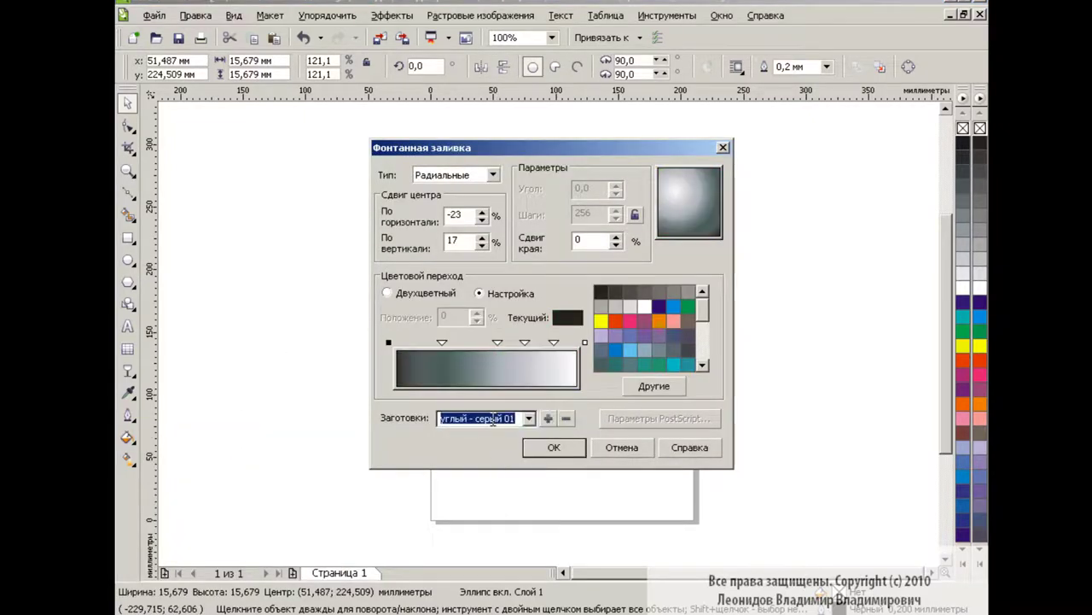
pyautogui.click(554, 447)
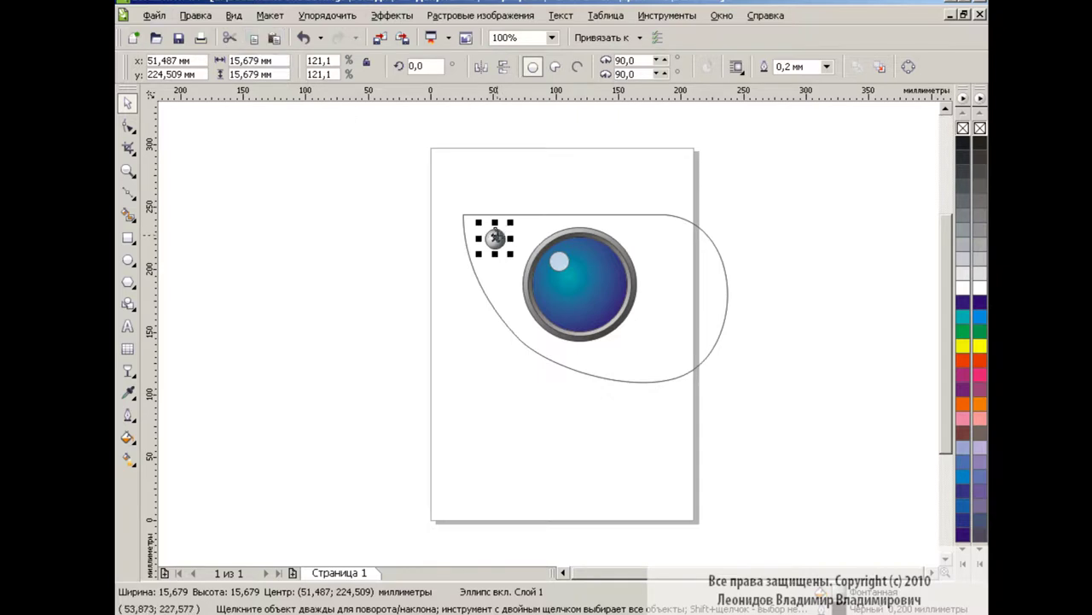
# Copy the rivet to the right edge and bottom right, then enlarge the teardrop to 104.1%.
pyautogui.moveTo(495, 238)
pyautogui.mouseDown()
pyautogui.moveTo(709, 268)
pyautogui.moveTo(646, 348)
pyautogui.moveTo(679, 355)
pyautogui.mouseUp()
pyautogui.click(763, 339)
pyautogui.click(717, 285)
pyautogui.click(756, 313)
pyautogui.moveTo(707, 269); pyautogui.dragTo(698, 254)
pyautogui.moveTo(662, 351); pyautogui.dragTo(673, 364)
pyautogui.click(766, 361)
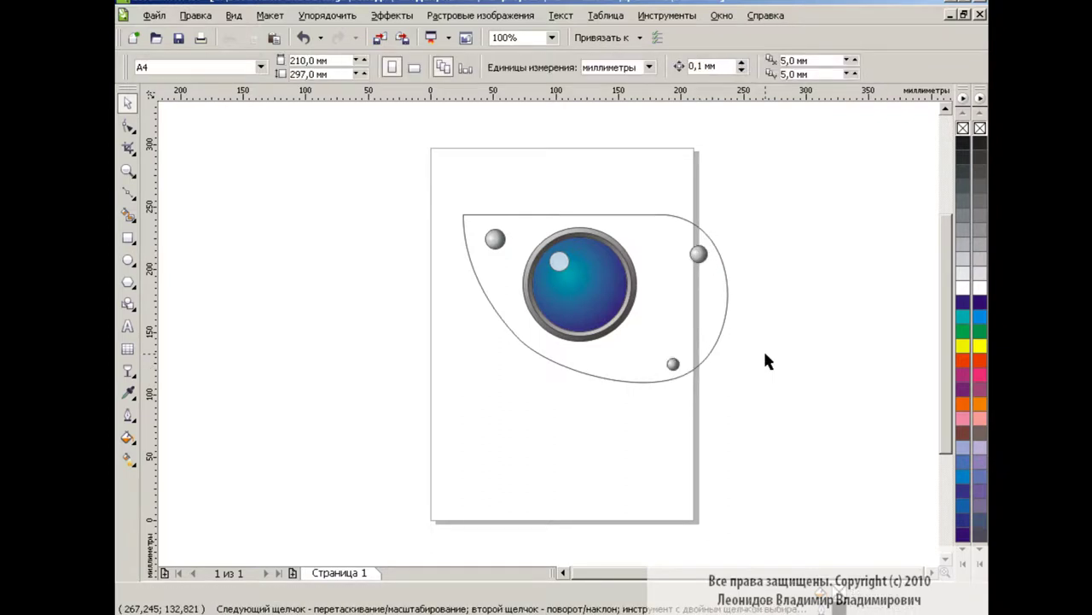
pyautogui.click(695, 316)
pyautogui.moveTo(731, 207); pyautogui.dragTo(737, 203)
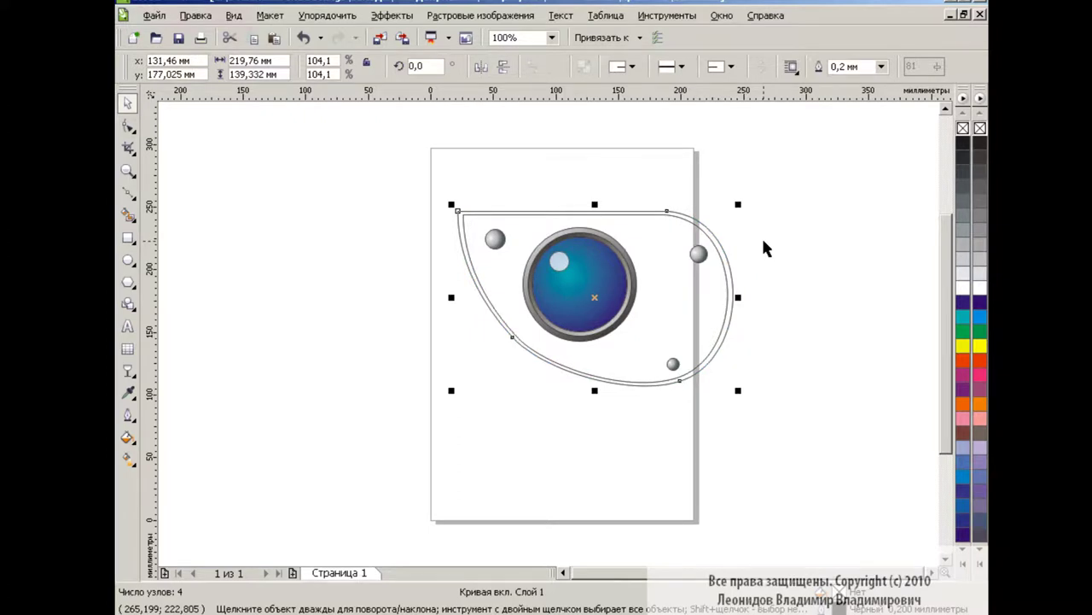
# Undo the enlargement and give the teardrop a linear grey-to-light-grey gradient fill.
pyautogui.hotkey('ctrl', 'z')
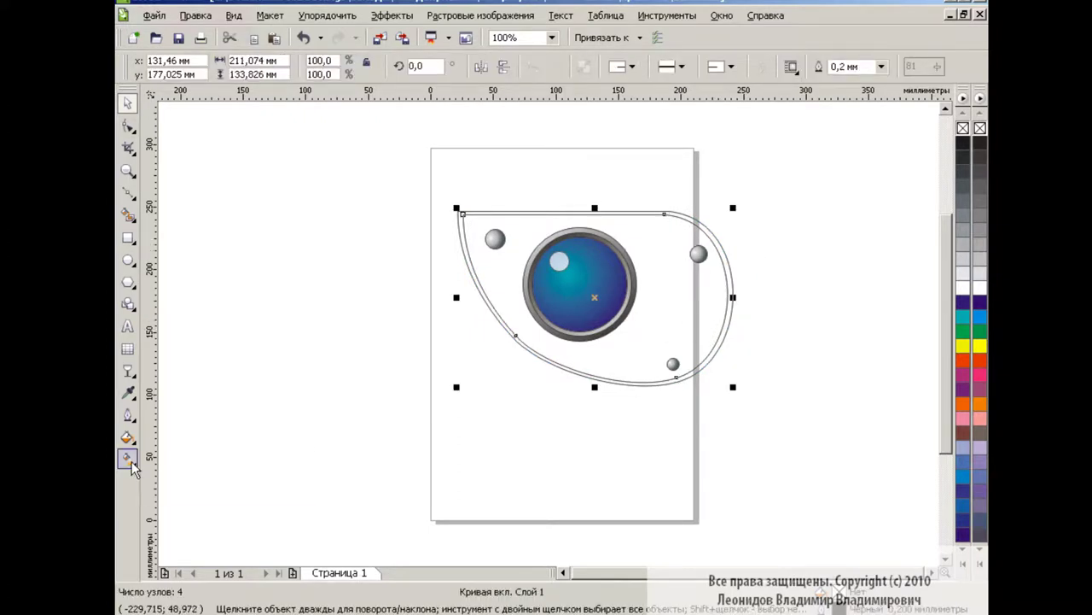
pyautogui.click(130, 461)
pyautogui.moveTo(514, 192); pyautogui.dragTo(523, 193)
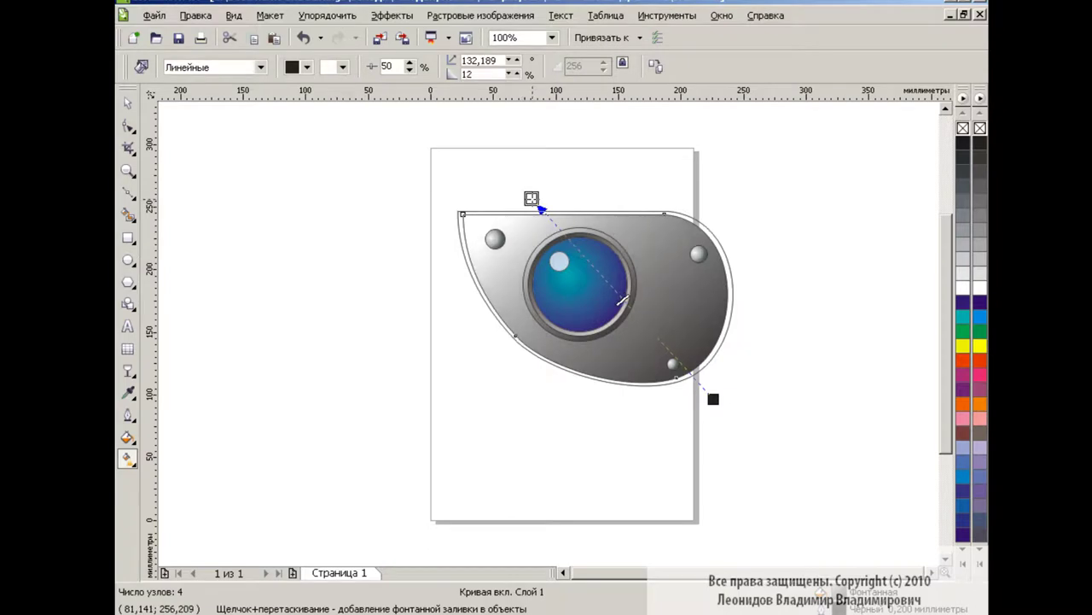
pyautogui.click(307, 68)
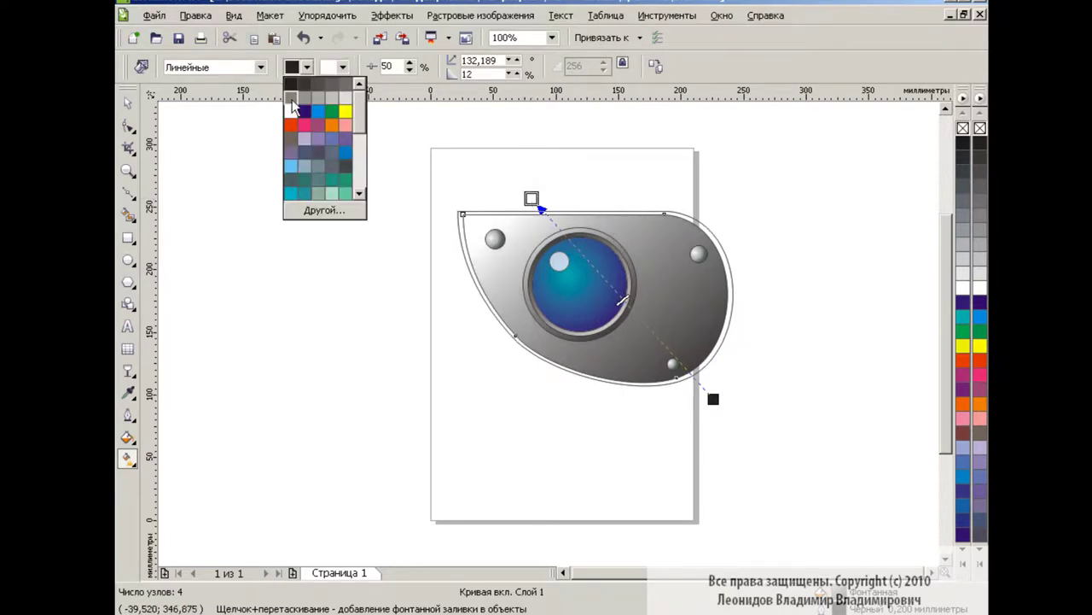
pyautogui.click(291, 99)
pyautogui.click(342, 67)
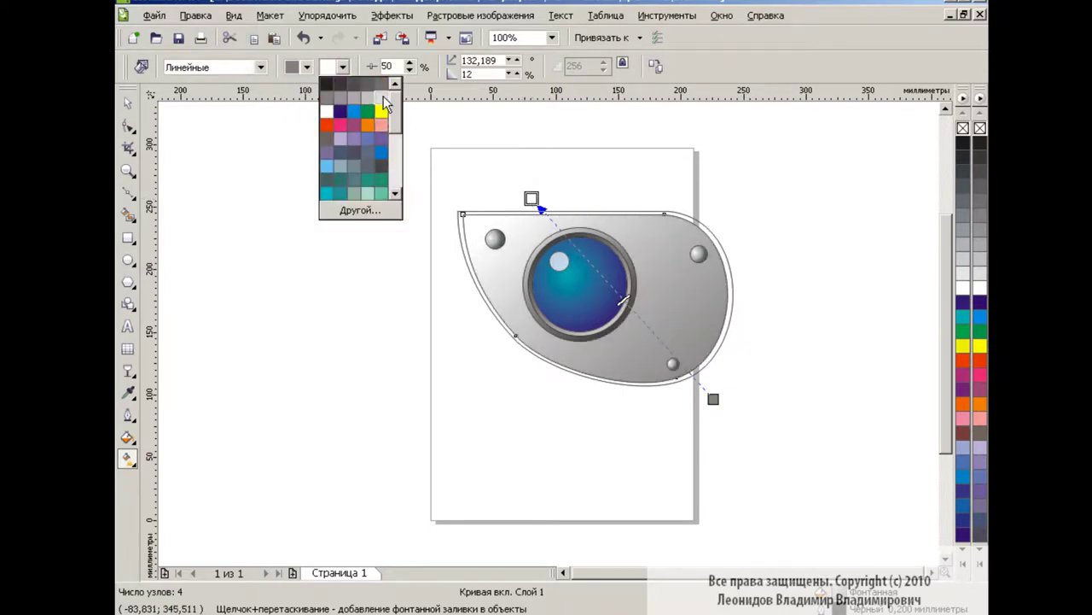
pyautogui.click(383, 99)
pyautogui.click(307, 68)
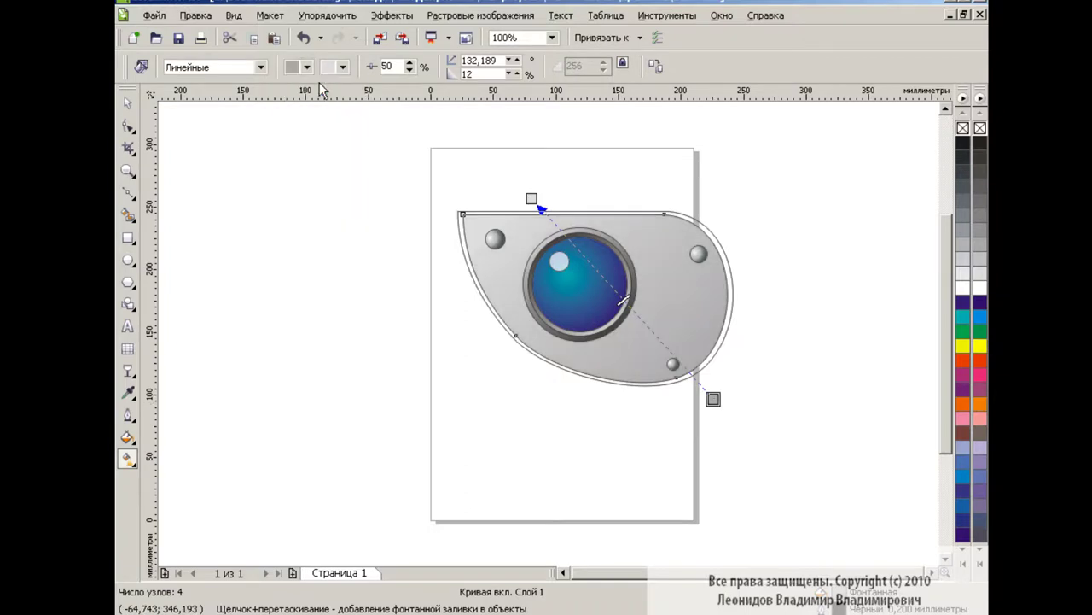
pyautogui.click(309, 68)
pyautogui.click(319, 85)
pyautogui.click(342, 67)
# Apply a linear gradient to the outer teardrop with a grey start and darker end colour.
pyautogui.click(382, 84)
pyautogui.press('space')
pyautogui.press('space')
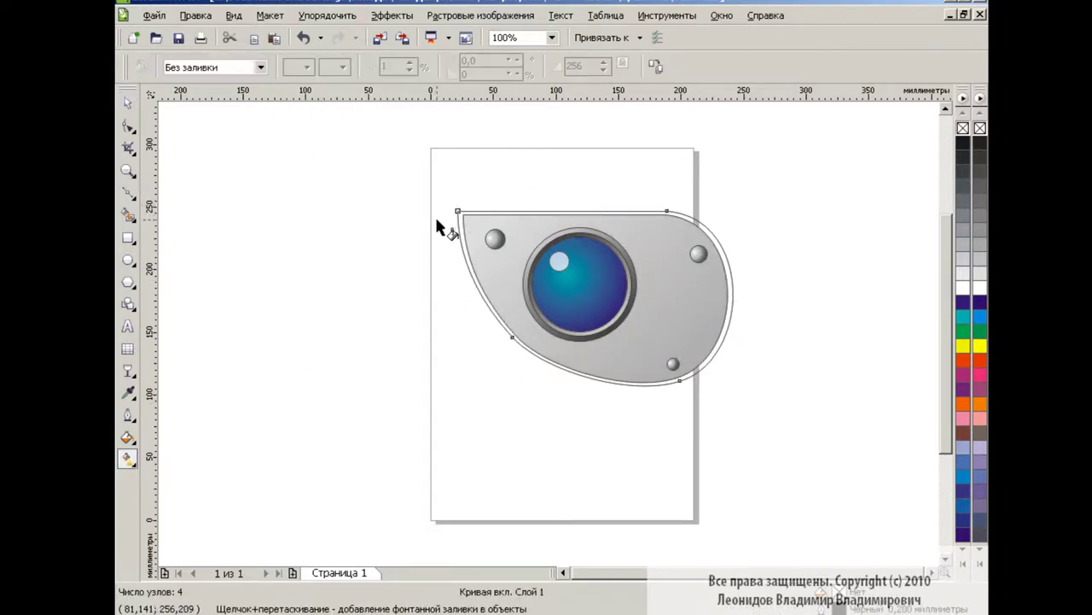
pyautogui.moveTo(485, 182); pyautogui.dragTo(704, 374)
pyautogui.moveTo(485, 182); pyautogui.dragTo(501, 198)
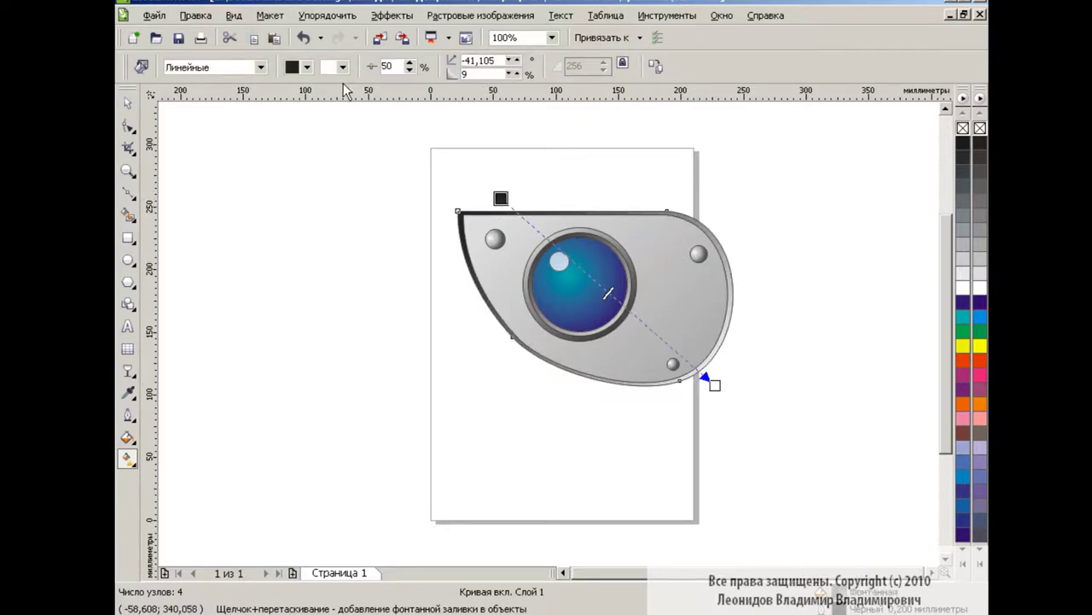
pyautogui.click(306, 67)
pyautogui.click(350, 92)
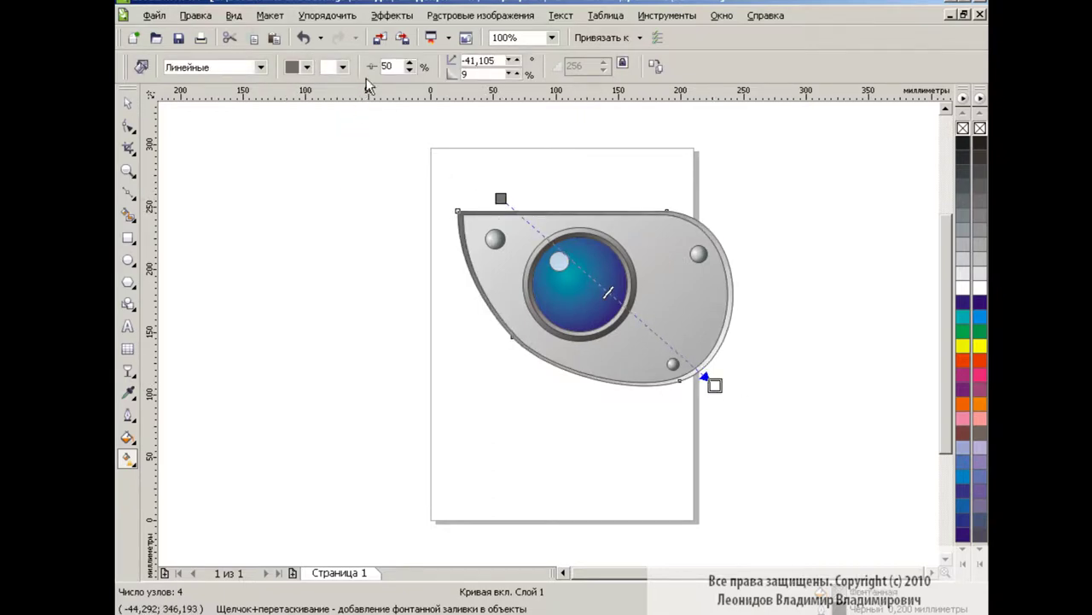
pyautogui.click(343, 67)
pyautogui.click(345, 101)
pyautogui.click(343, 67)
pyautogui.click(381, 98)
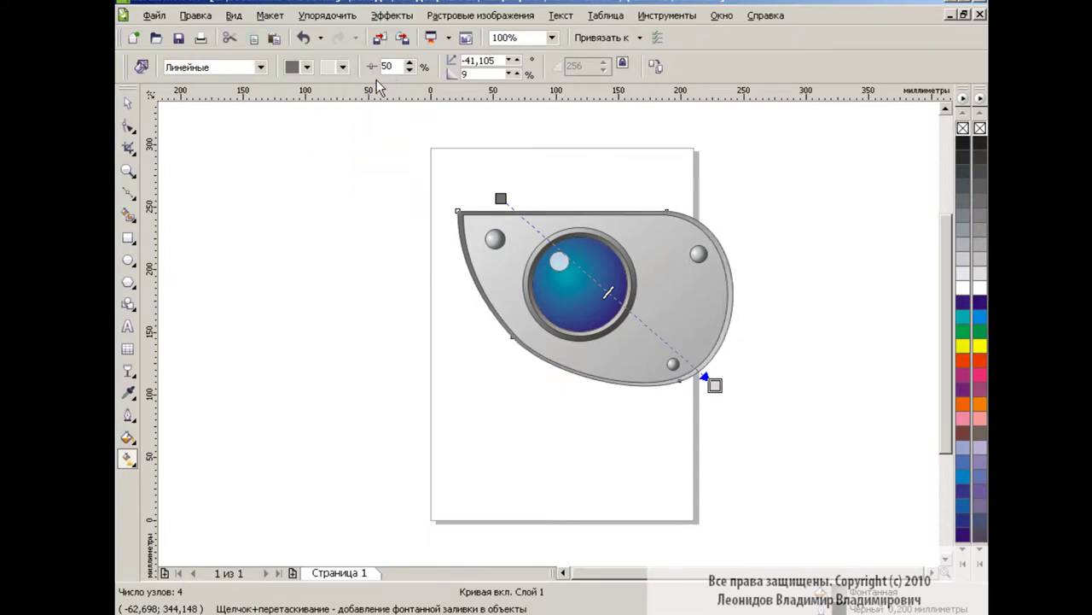
pyautogui.click(342, 67)
pyautogui.click(373, 94)
# Reselect the outer teardrop and change its gradient end colour.
pyautogui.click(128, 102)
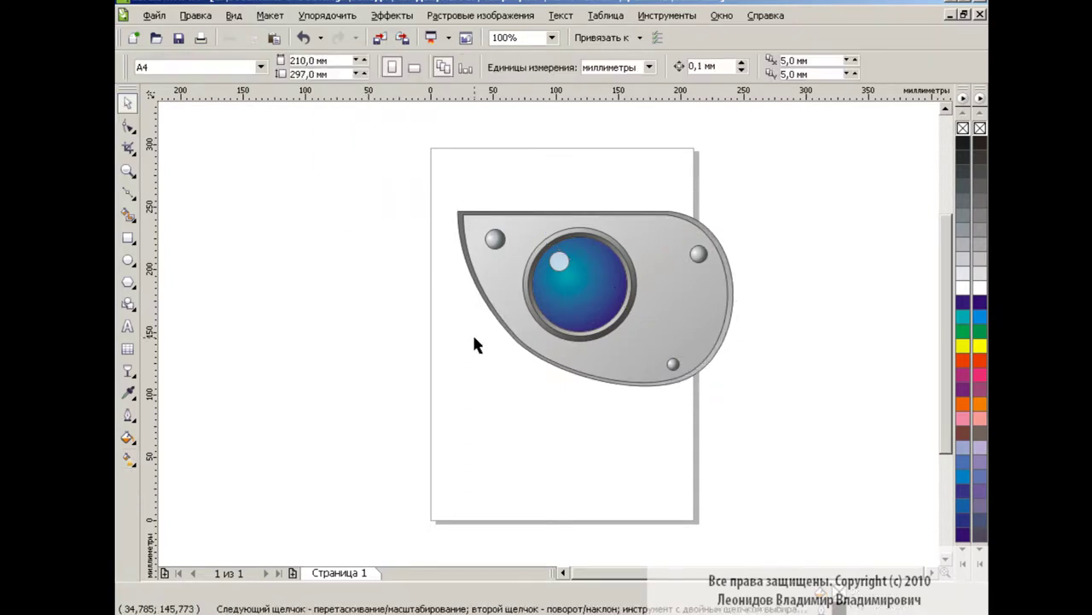
pyautogui.click(493, 336)
pyautogui.click(128, 458)
pyautogui.click(343, 67)
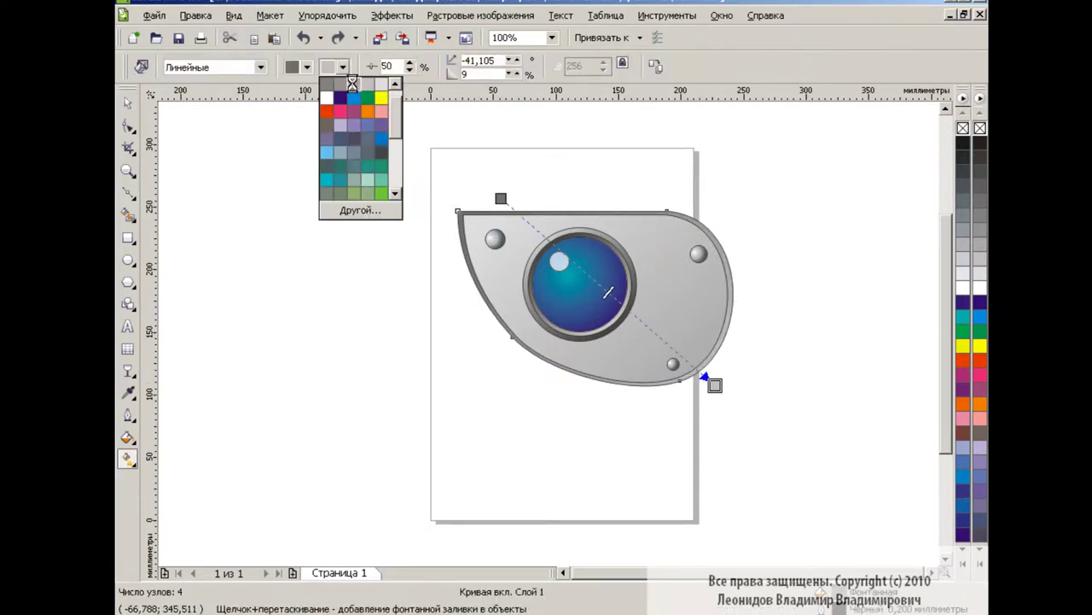
pyautogui.click(358, 89)
pyautogui.click(128, 102)
pyautogui.click(238, 187)
pyautogui.click(461, 229)
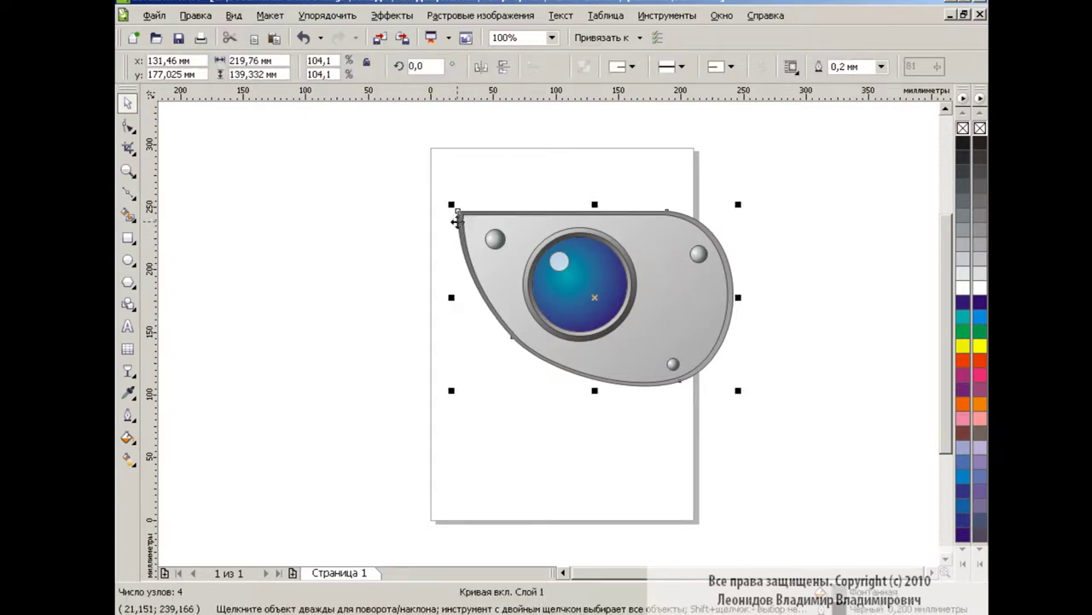
pyautogui.click(128, 369)
pyautogui.click(192, 470)
# Extrude the teardrop plate toward the upper left and break the extrusion group apart.
pyautogui.moveTo(463, 224)
pyautogui.mouseDown()
pyautogui.moveTo(446, 190)
pyautogui.moveTo(461, 189)
pyautogui.moveTo(580, 287)
pyautogui.moveTo(567, 285)
pyautogui.mouseUp()
pyautogui.press('space')
pyautogui.press('space')
pyautogui.click(327, 15)
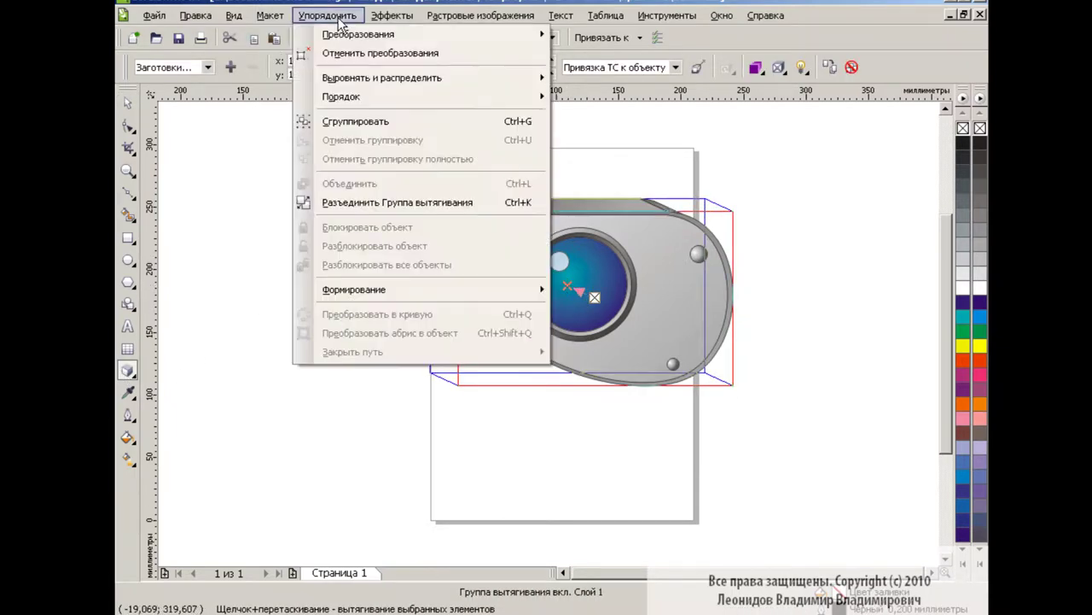
pyautogui.click(359, 200)
pyautogui.press('space')
# Ungroup the extruded side pieces and select the extrusion's top strip.
pyautogui.click(327, 16)
pyautogui.click(373, 140)
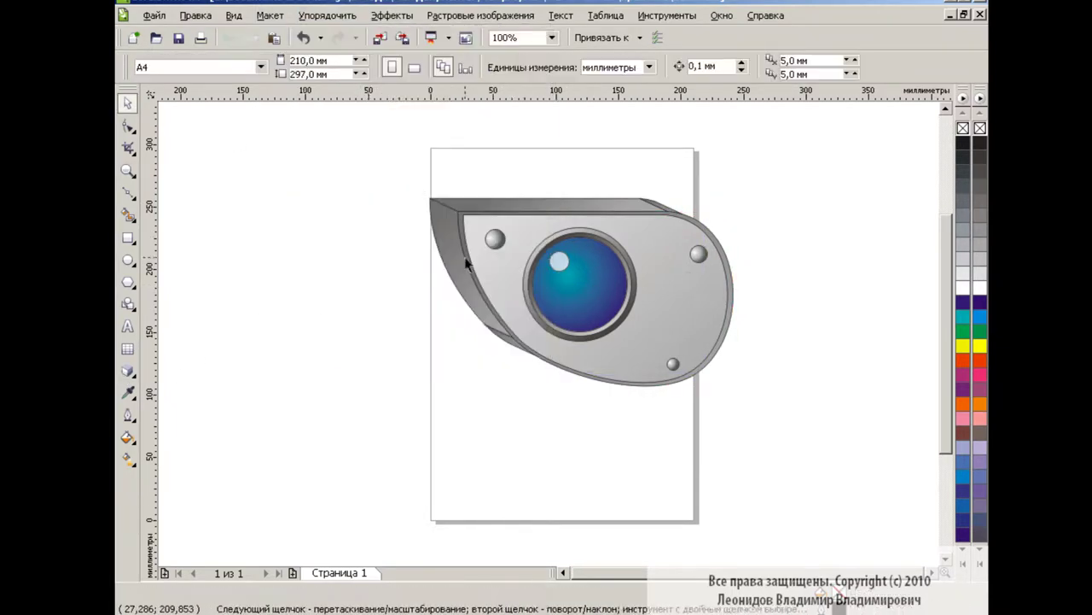
pyautogui.moveTo(461, 307); pyautogui.dragTo(362, 307)
pyautogui.hotkey('ctrl', 'z')
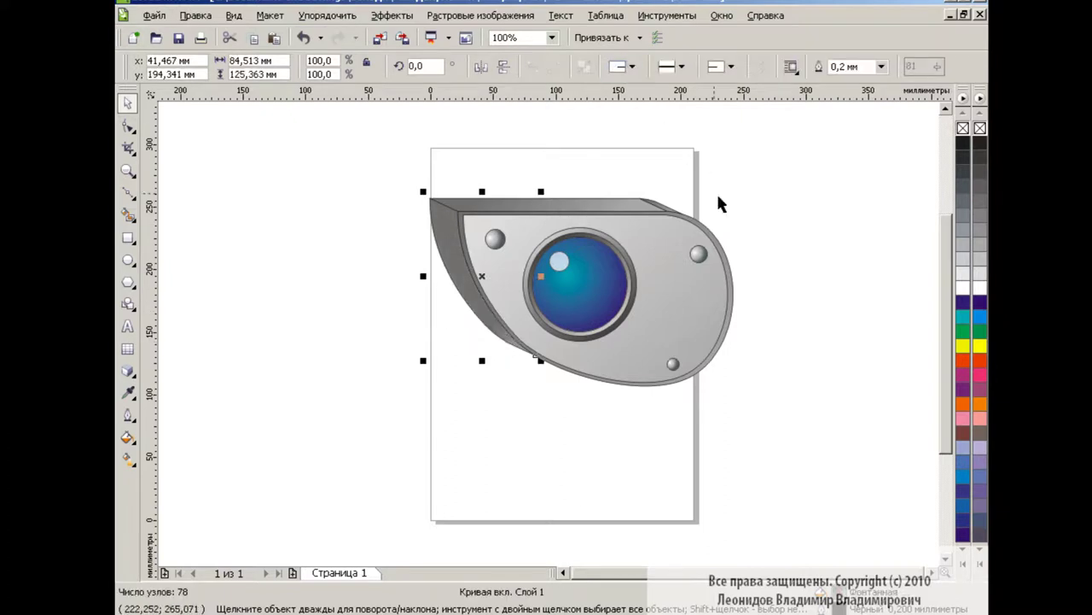
pyautogui.click(658, 208)
pyautogui.click(765, 241)
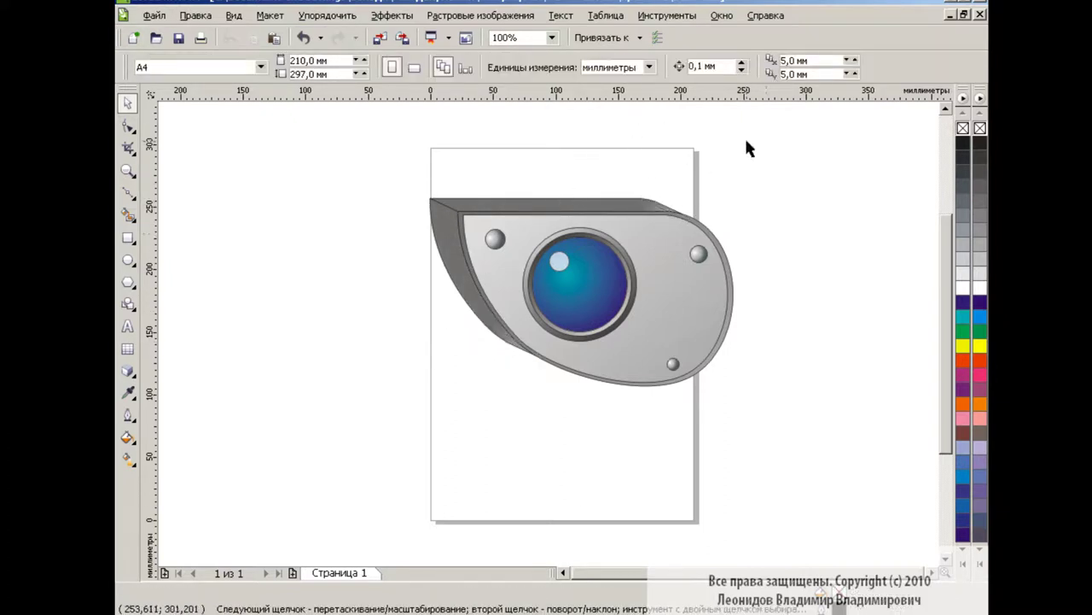
pyautogui.click(602, 216)
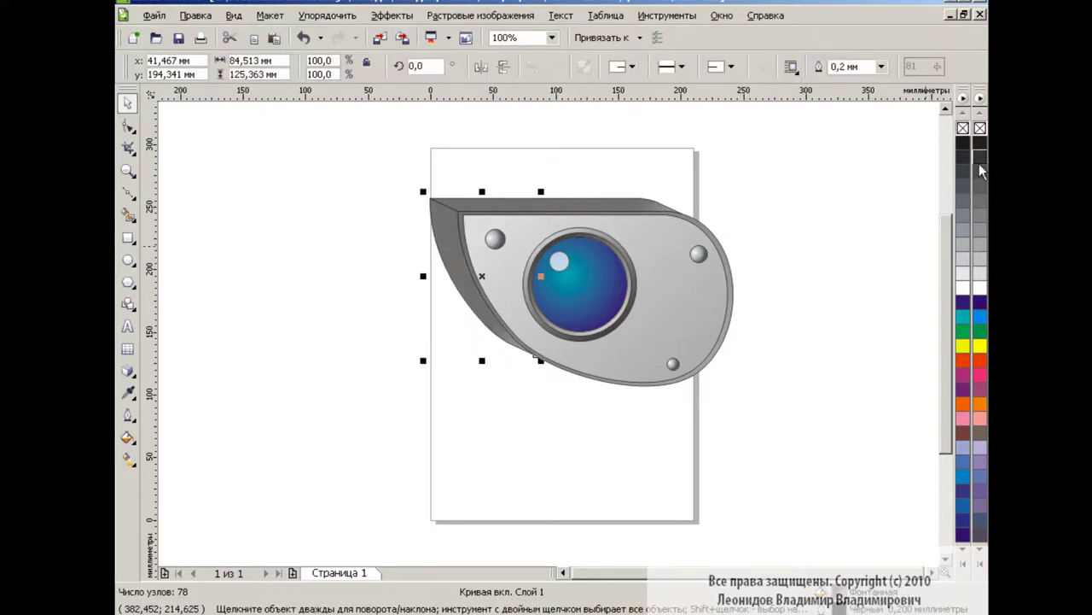
# Shade the extrusion's top strip with a linear grey gradient.
pyautogui.click(127, 461)
pyautogui.moveTo(656, 227); pyautogui.dragTo(517, 184)
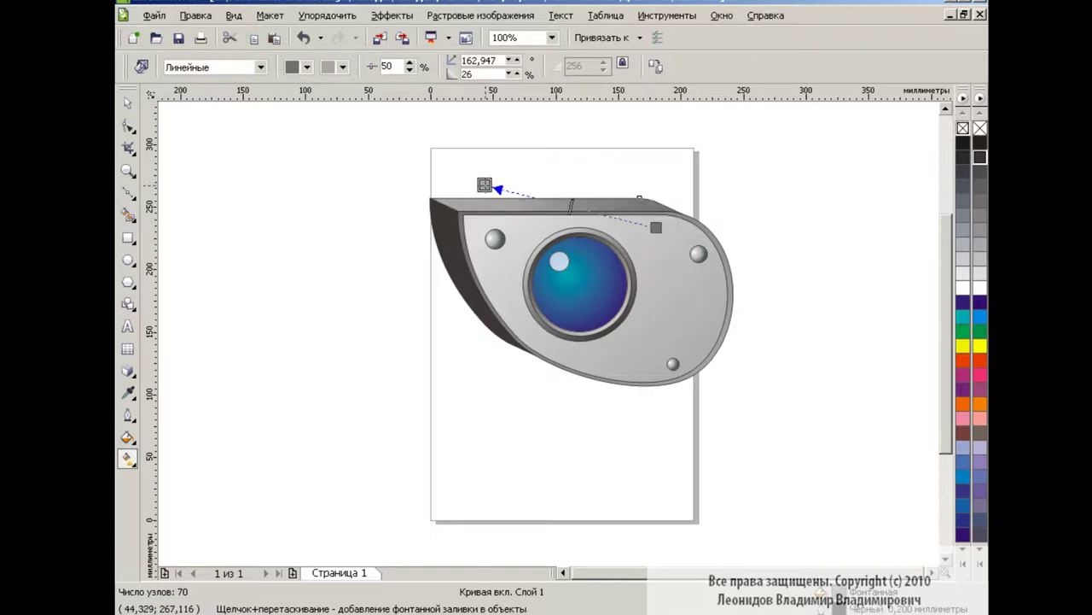
pyautogui.click(342, 67)
pyautogui.click(381, 82)
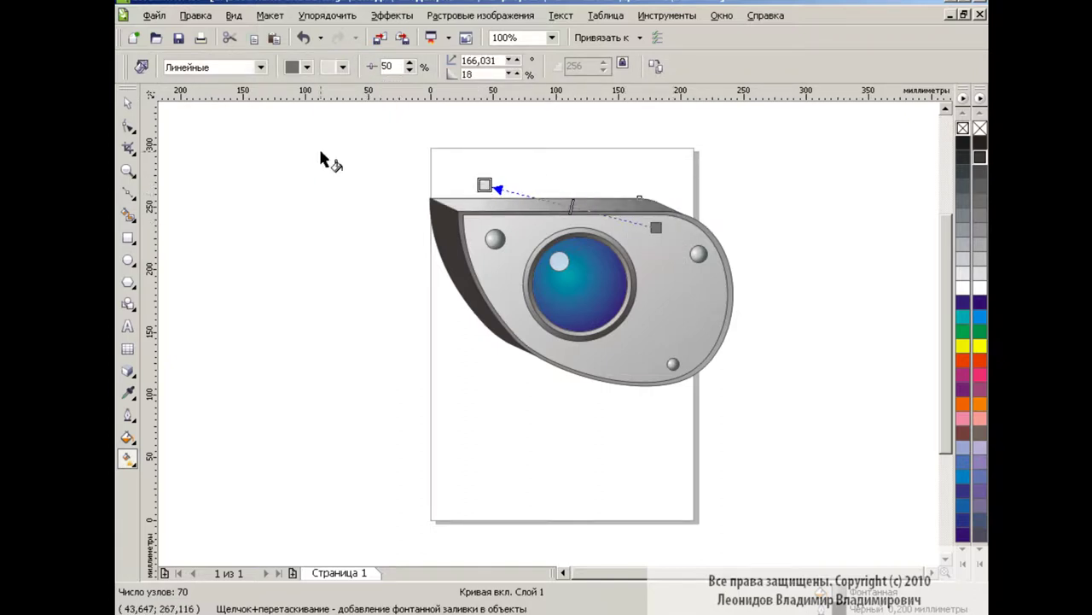
pyautogui.press('space')
# Select the whole eye assembly and move it to the right.
pyautogui.click(392, 354)
pyautogui.moveTo(398, 163); pyautogui.dragTo(816, 448)
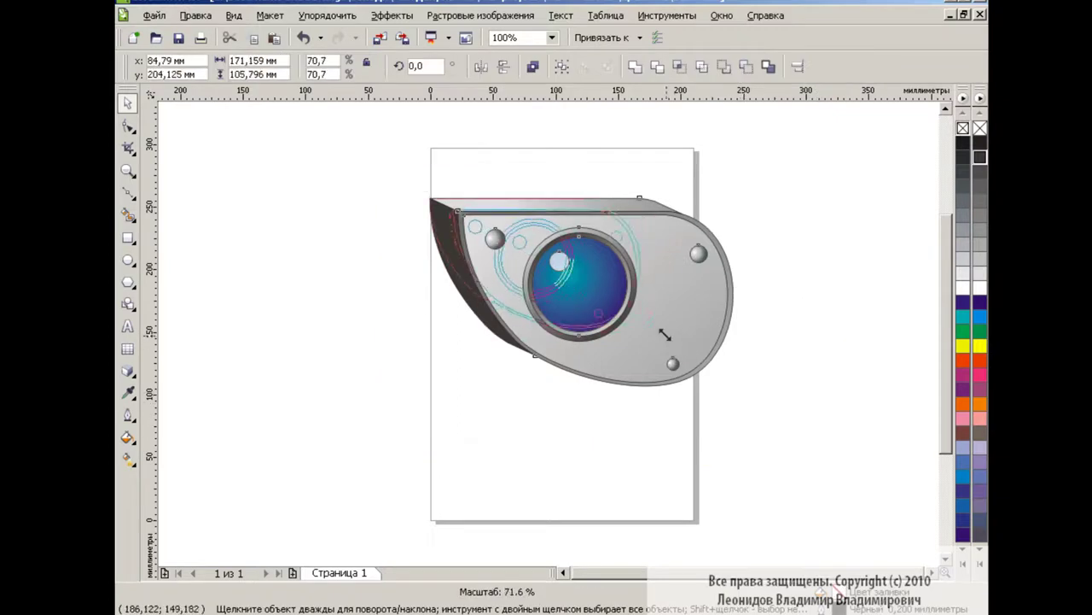
pyautogui.moveTo(520, 259); pyautogui.dragTo(689, 285)
pyautogui.click(661, 456)
# Place a horizontally mirrored copy of the eye on the left, touching the right eye.
pyautogui.hotkey('ctrl', 'a')
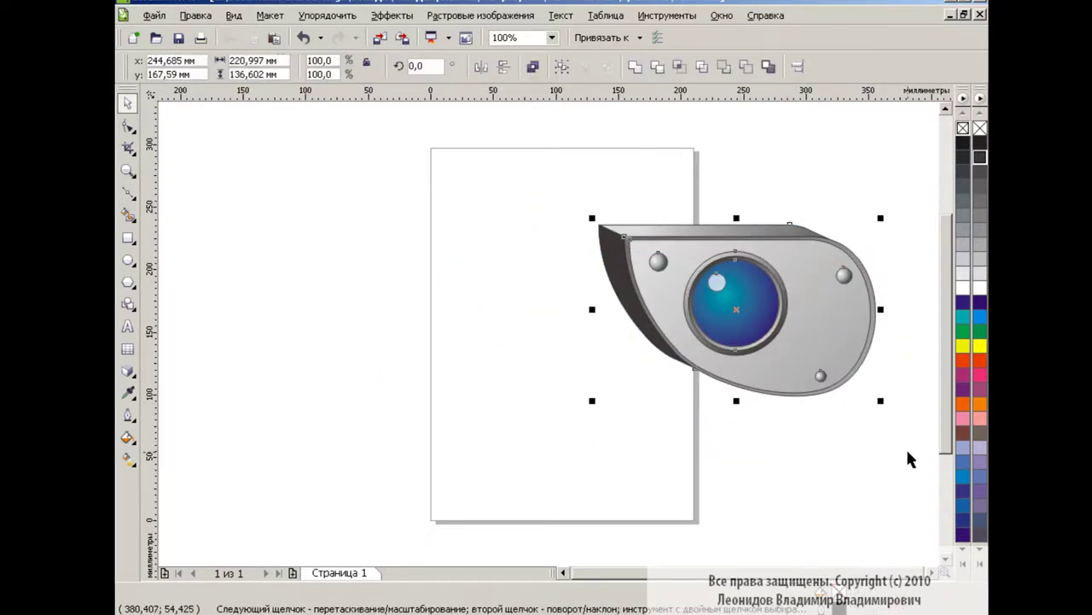
pyautogui.click(481, 66)
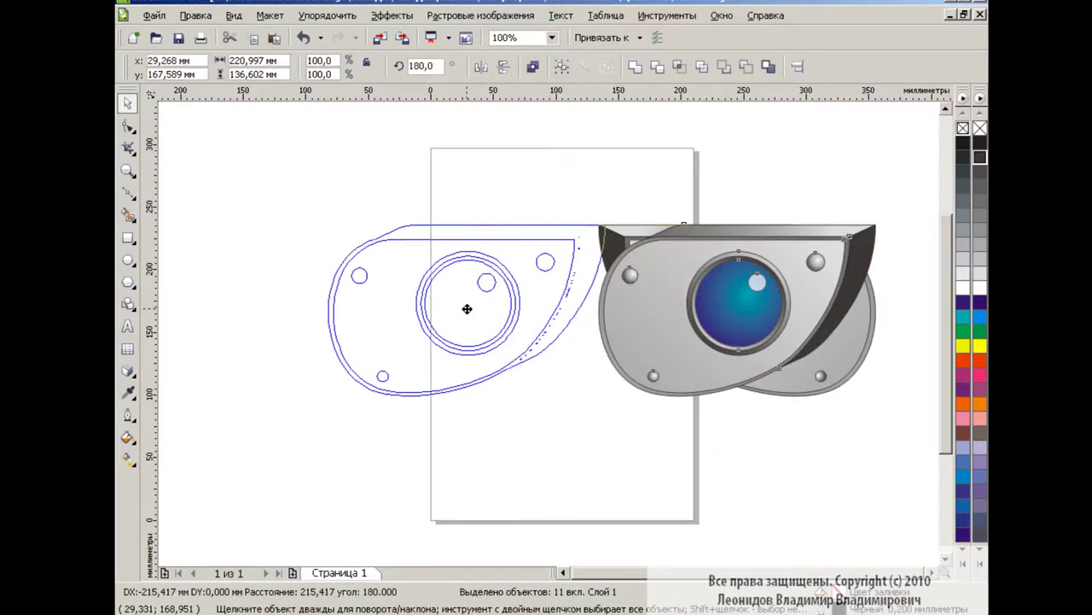
pyautogui.moveTo(752, 342); pyautogui.dragTo(463, 342)
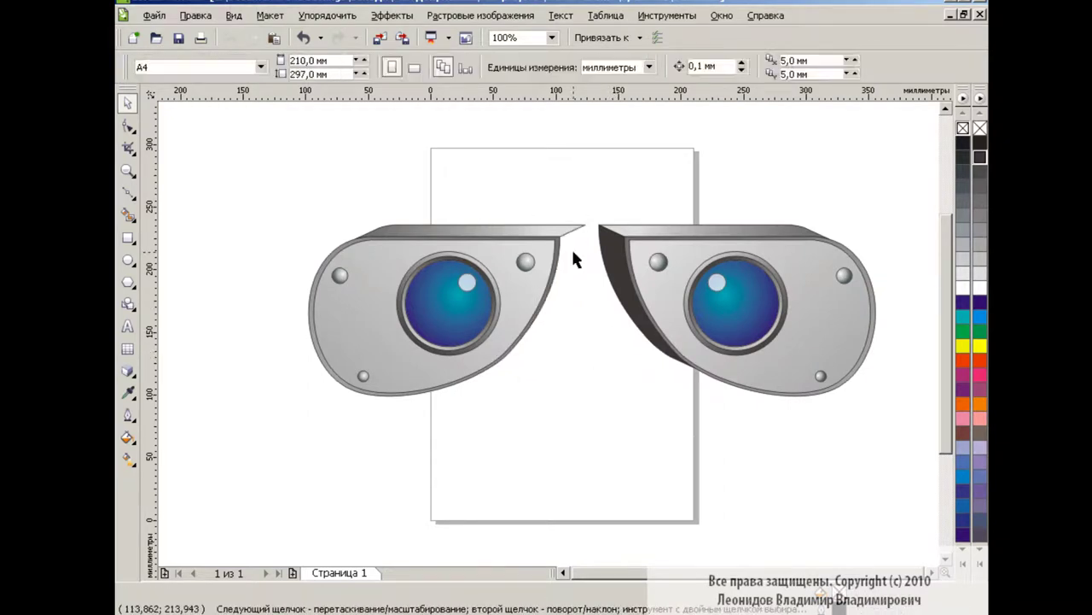
pyautogui.moveTo(274, 197); pyautogui.dragTo(591, 414)
pyautogui.moveTo(435, 316); pyautogui.dragTo(484, 315)
# Extrude the left eye's plate to give it 3D depth.
pyautogui.click(478, 246)
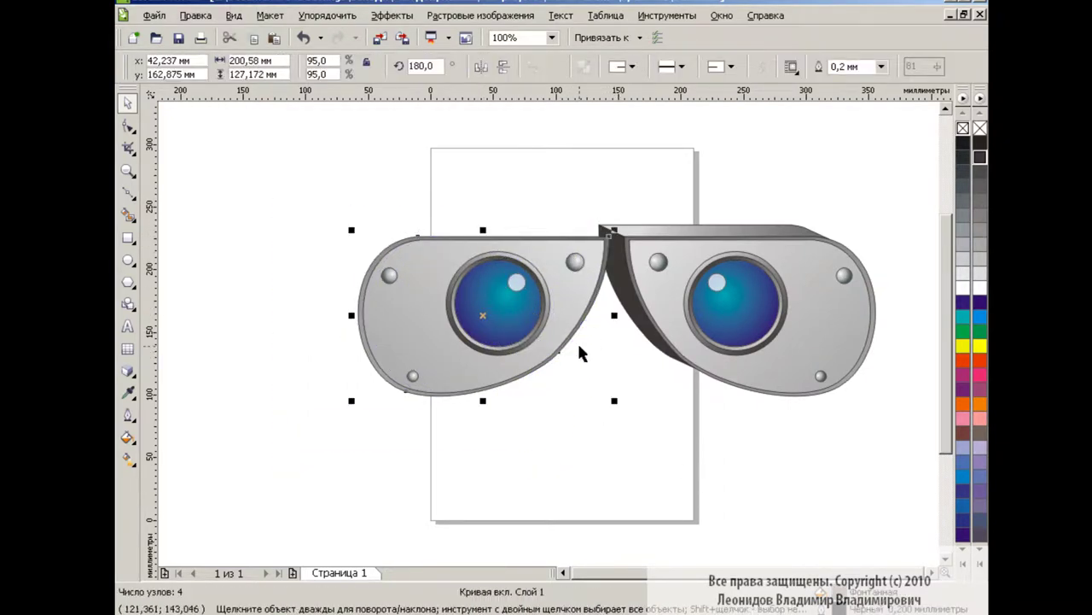
pyautogui.click(127, 370)
pyautogui.moveTo(410, 236)
pyautogui.mouseDown()
pyautogui.moveTo(392, 223)
pyautogui.moveTo(455, 305)
pyautogui.mouseUp()
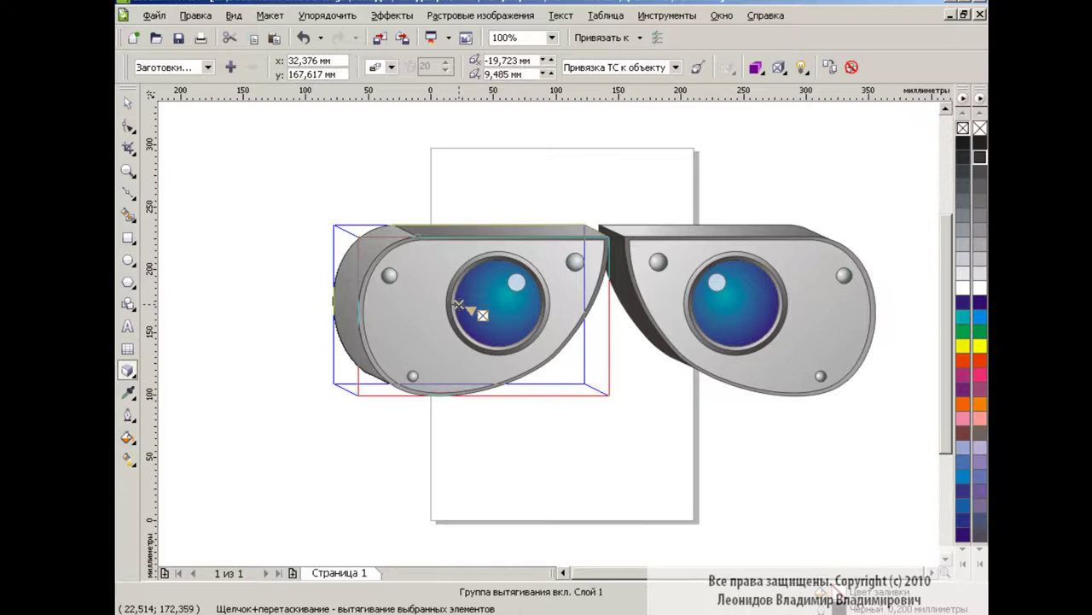
# Finish the left eye's extrusion and select its front panel to show its linear gradient.
pyautogui.click(396, 136)
pyautogui.press('space')
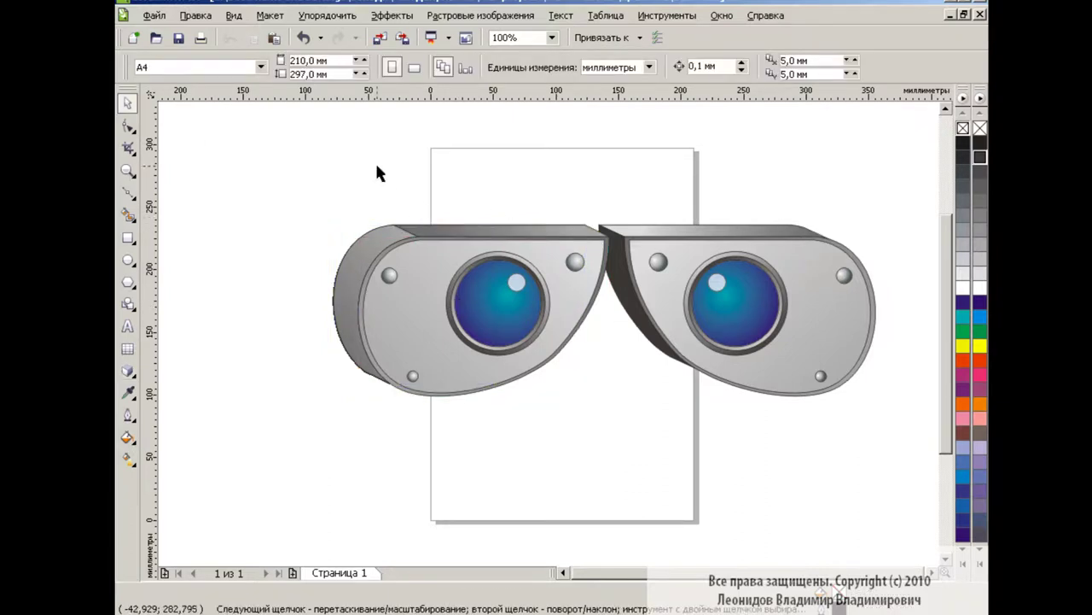
pyautogui.click(383, 230)
pyautogui.click(327, 15)
pyautogui.click(442, 167)
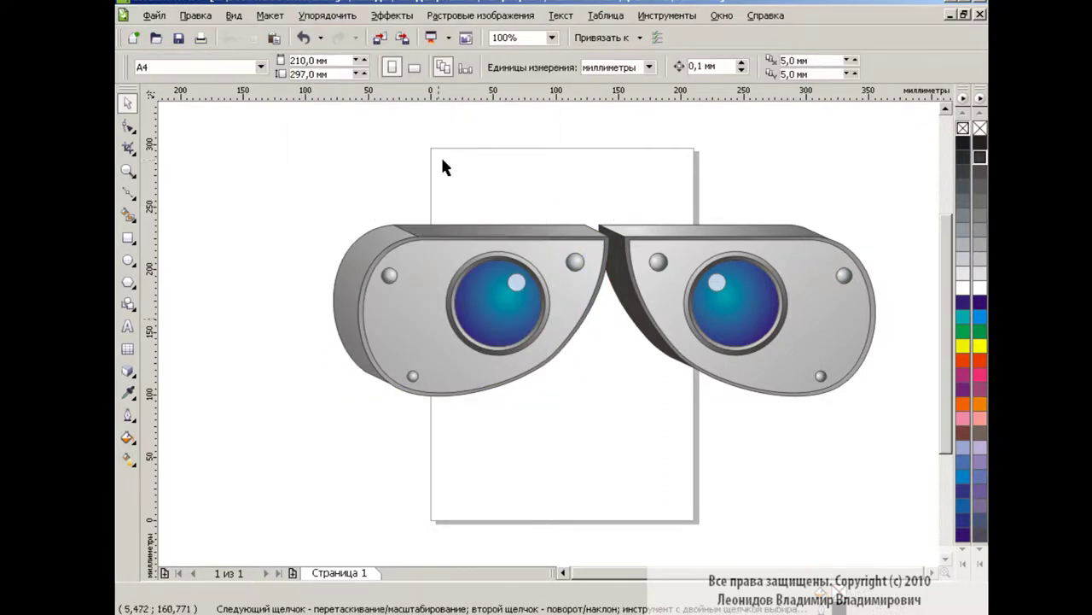
pyautogui.click(481, 232)
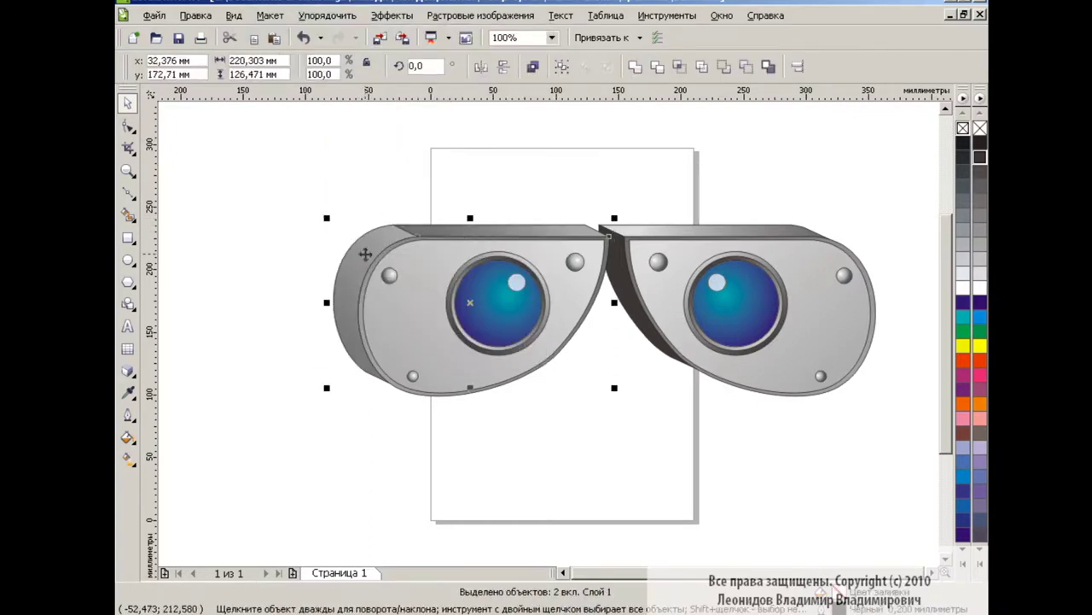
pyautogui.click(538, 184)
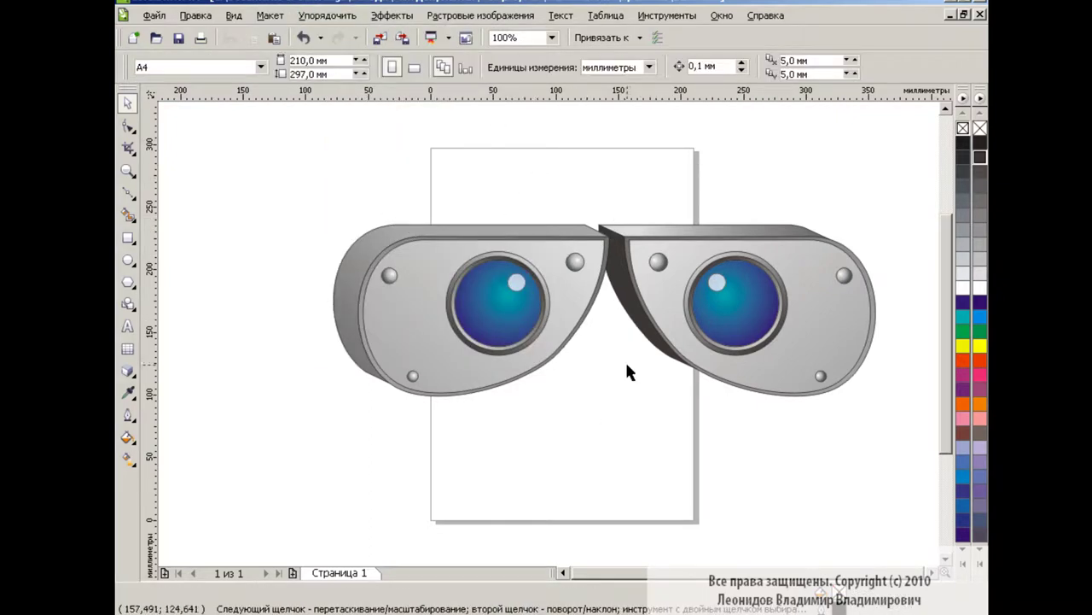
pyautogui.click(128, 437)
# Re-angle the left eye panel's gradient from its top edge toward the lens.
pyautogui.click(581, 241)
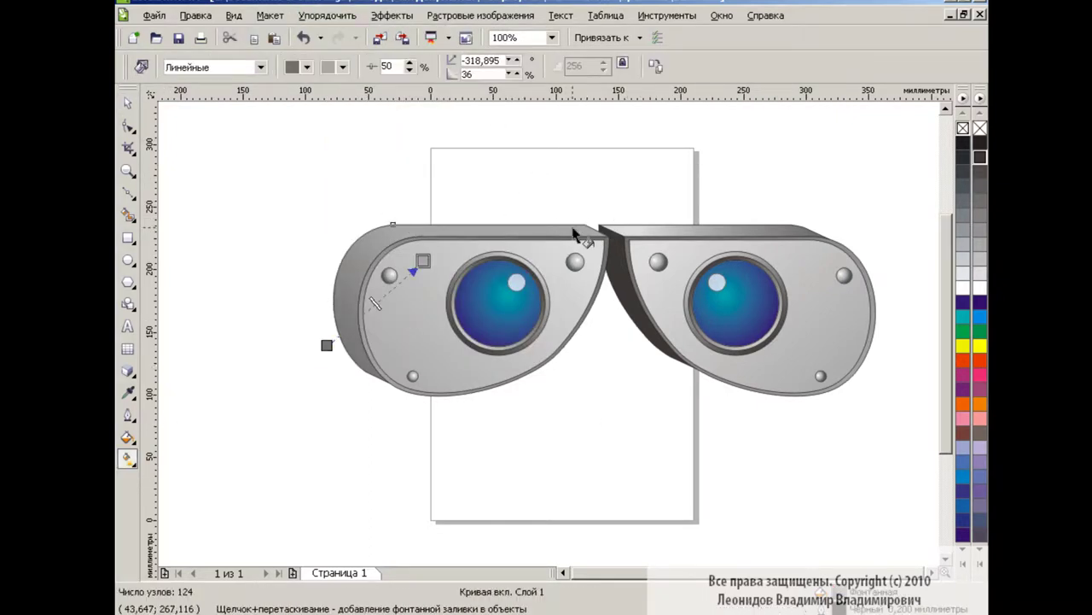
pyautogui.press('space')
pyautogui.click(196, 14)
pyautogui.click(256, 235)
pyautogui.click(573, 332)
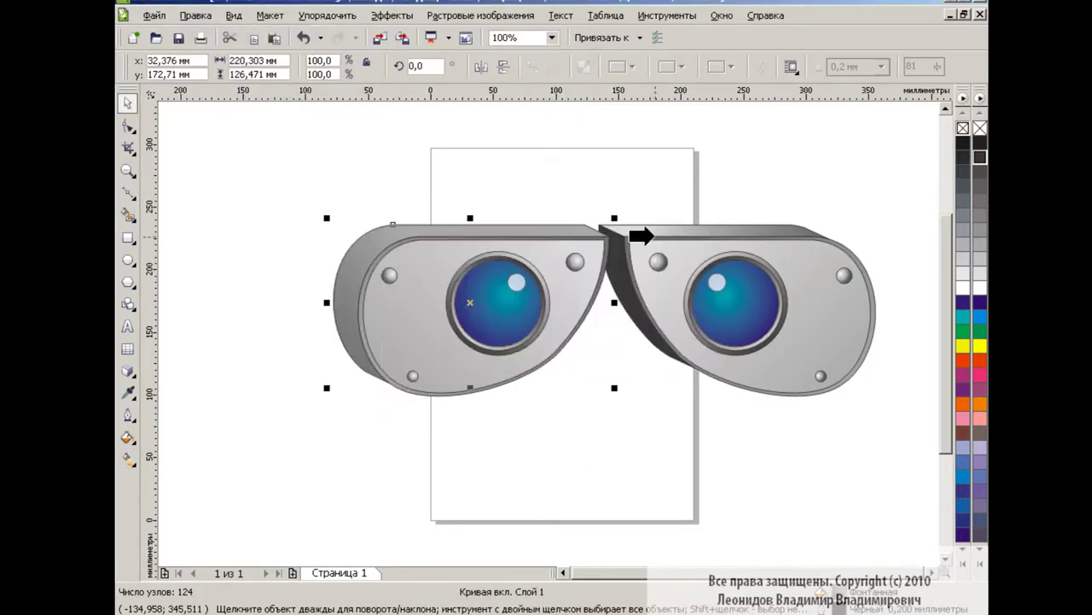
pyautogui.click(634, 346)
pyautogui.press('space')
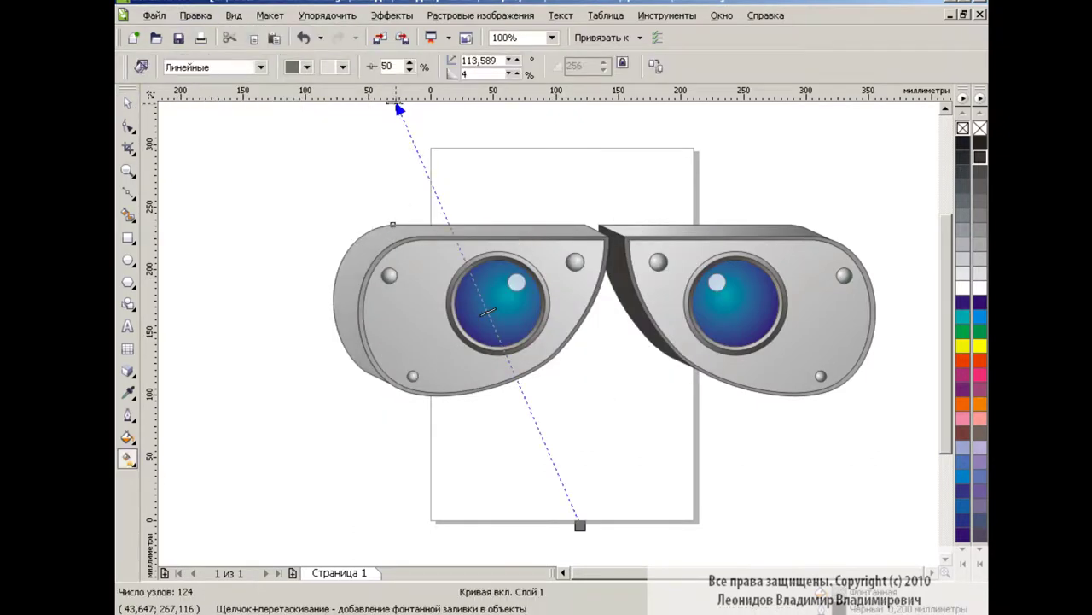
pyautogui.moveTo(580, 525); pyautogui.dragTo(507, 350)
pyautogui.moveTo(395, 104); pyautogui.dragTo(404, 220)
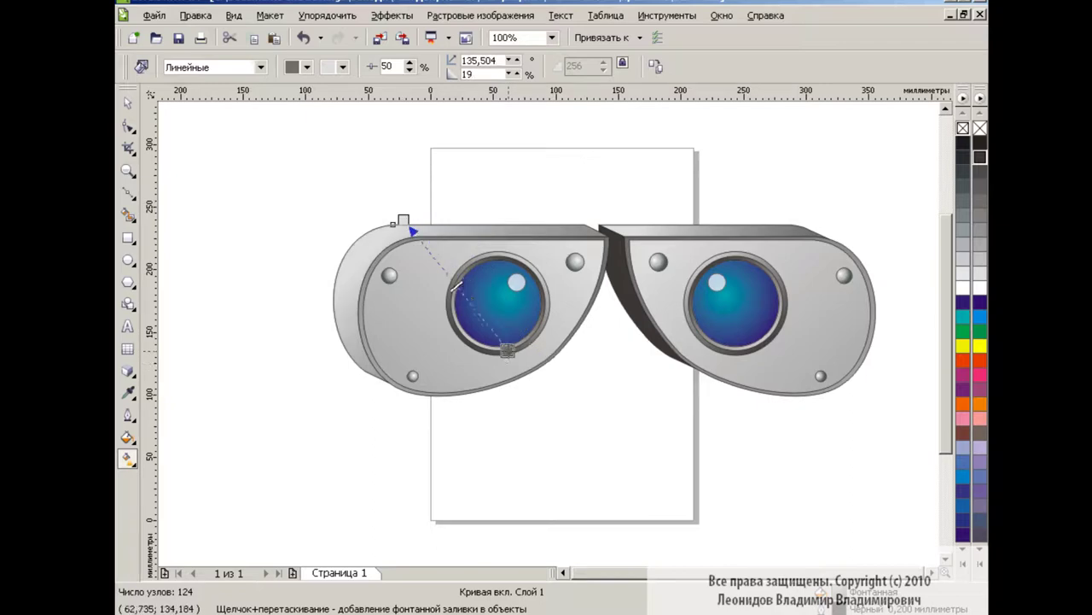
pyautogui.press('space')
# Shrink the whole pair of goggles and mirror a small bolt horizontally.
pyautogui.click(636, 484)
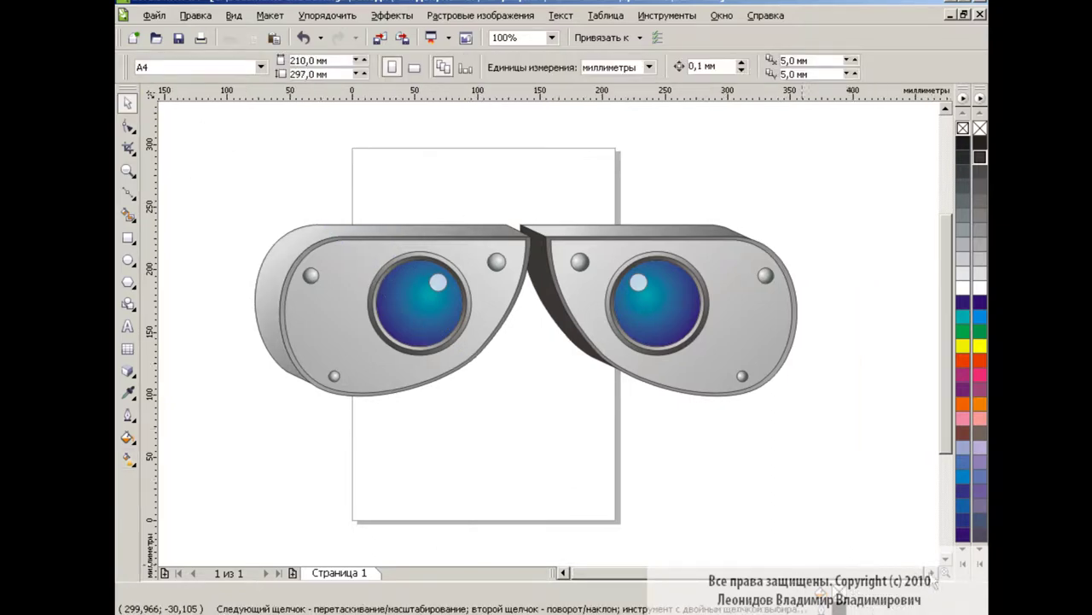
pyautogui.moveTo(271, 176); pyautogui.dragTo(920, 456)
pyautogui.moveTo(734, 363)
pyautogui.mouseDown()
pyautogui.moveTo(699, 346)
pyautogui.moveTo(605, 361)
pyautogui.mouseUp()
pyautogui.click(547, 218)
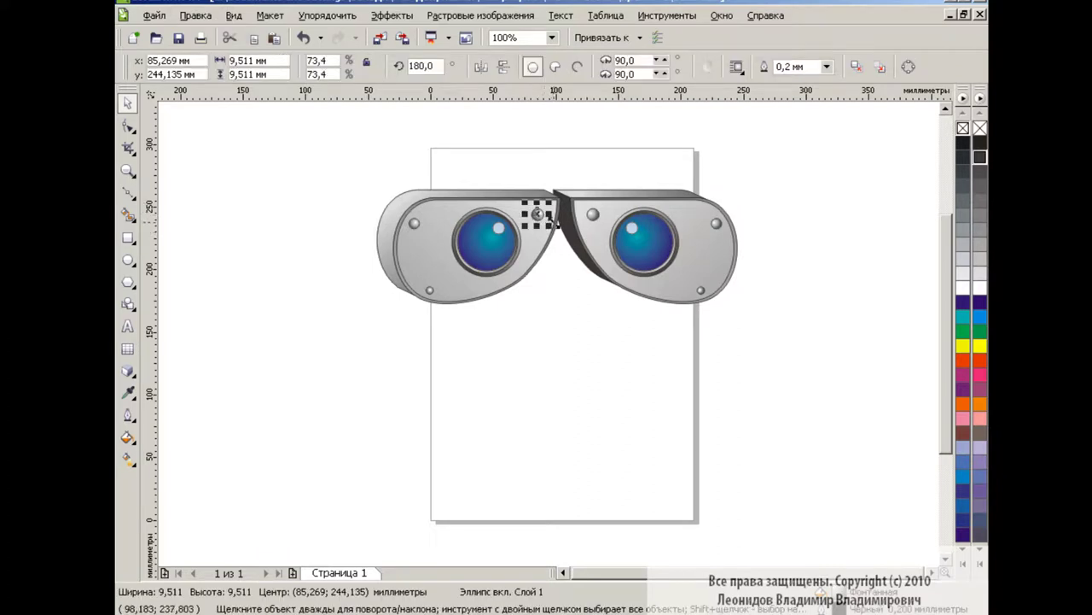
pyautogui.click(481, 67)
pyautogui.press('Tab')
# Step through the left eye's parts and zoom to fit the goggles.
pyautogui.press('Tab')
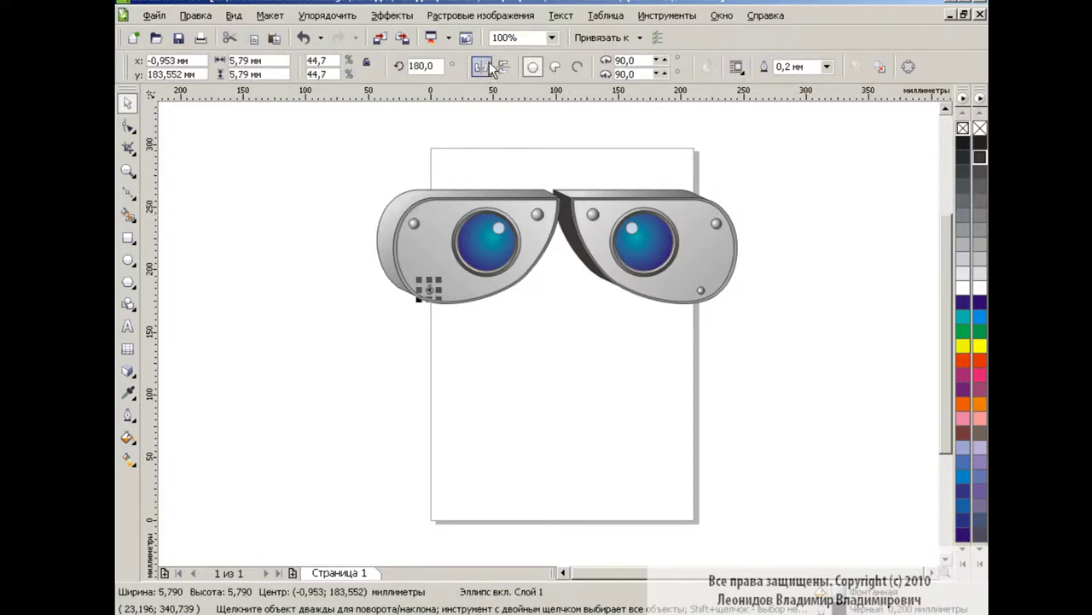
pyautogui.click(577, 361)
pyautogui.press('Tab')
pyautogui.press('Tab')
pyautogui.click(597, 356)
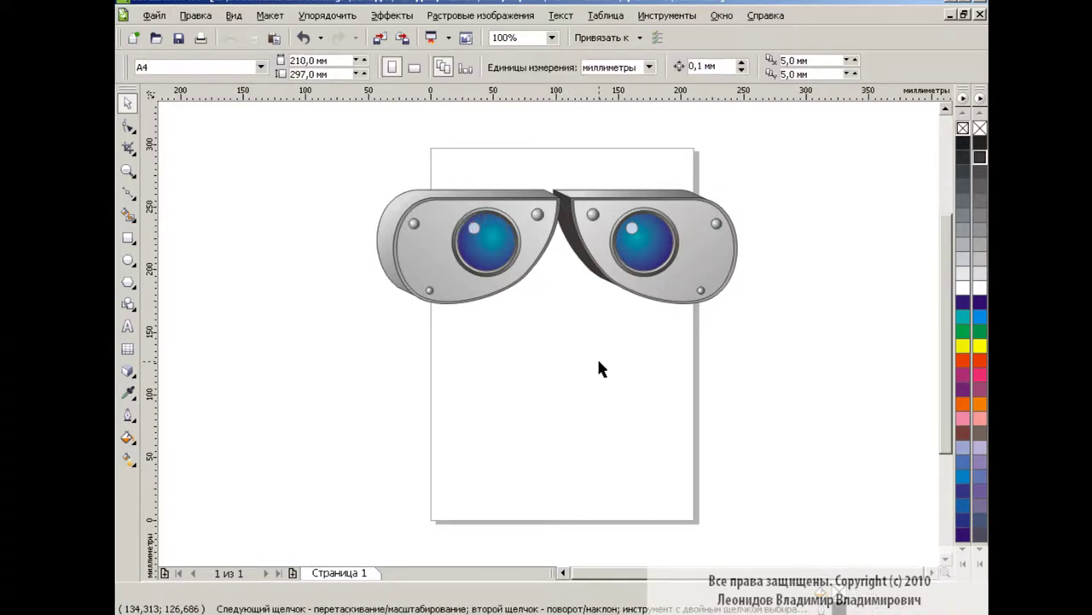
pyautogui.hotkey('ctrl', 'a')
pyautogui.hotkey('shift', 'F2')
pyautogui.click(723, 421)
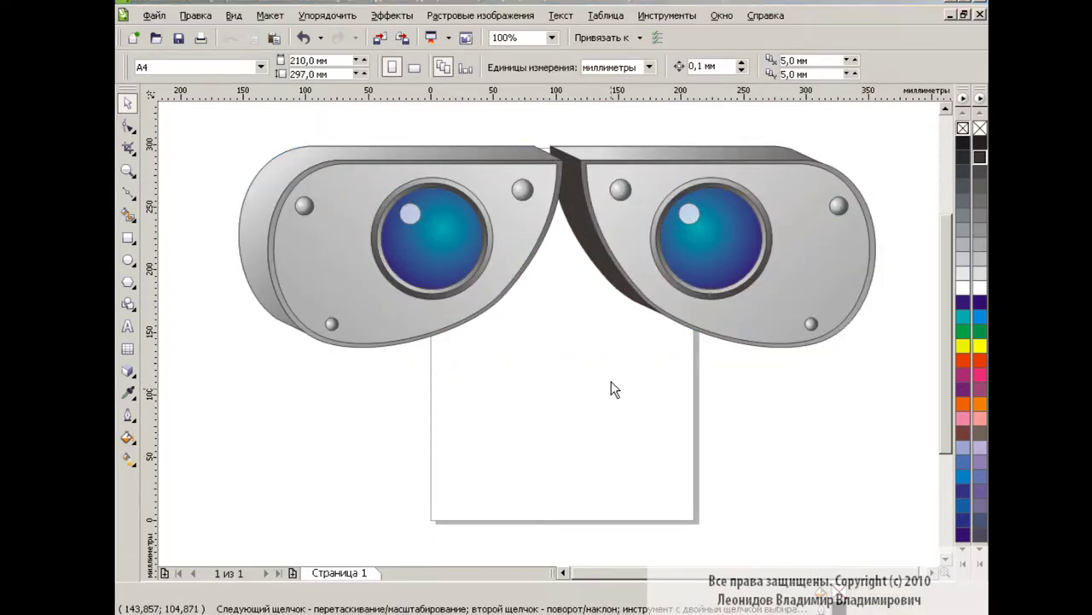
# Draw a dark linear-gradient bridge rectangle between the lenses and send it behind the goggles.
pyautogui.click(129, 241)
pyautogui.moveTo(529, 192); pyautogui.dragTo(602, 237)
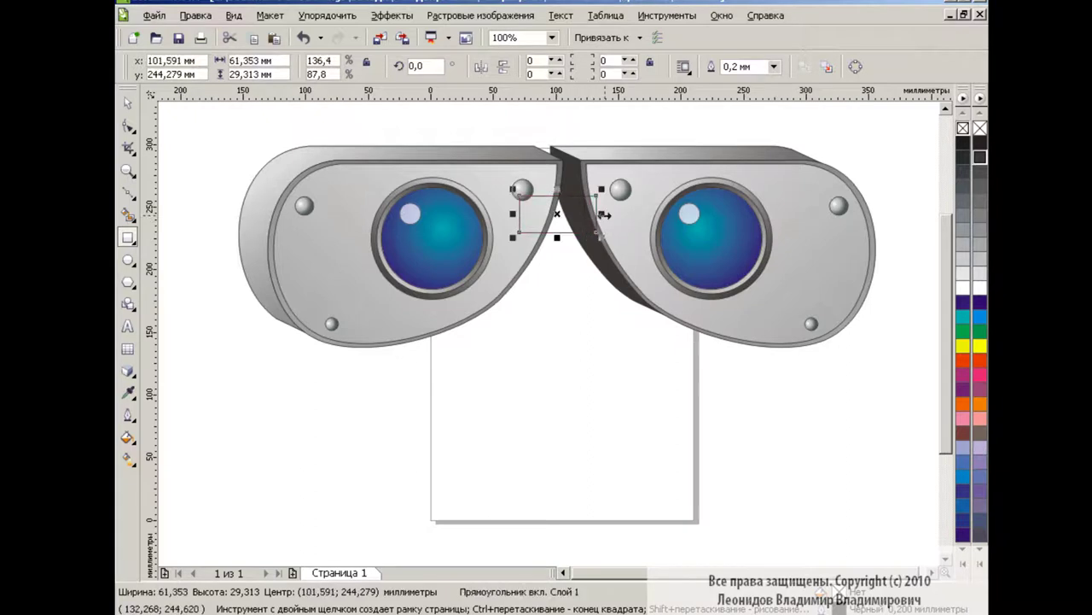
pyautogui.click(128, 459)
pyautogui.click(342, 66)
pyautogui.moveTo(555, 189)
pyautogui.mouseDown()
pyautogui.moveTo(556, 243)
pyautogui.moveTo(556, 233)
pyautogui.mouseUp()
pyautogui.click(324, 171)
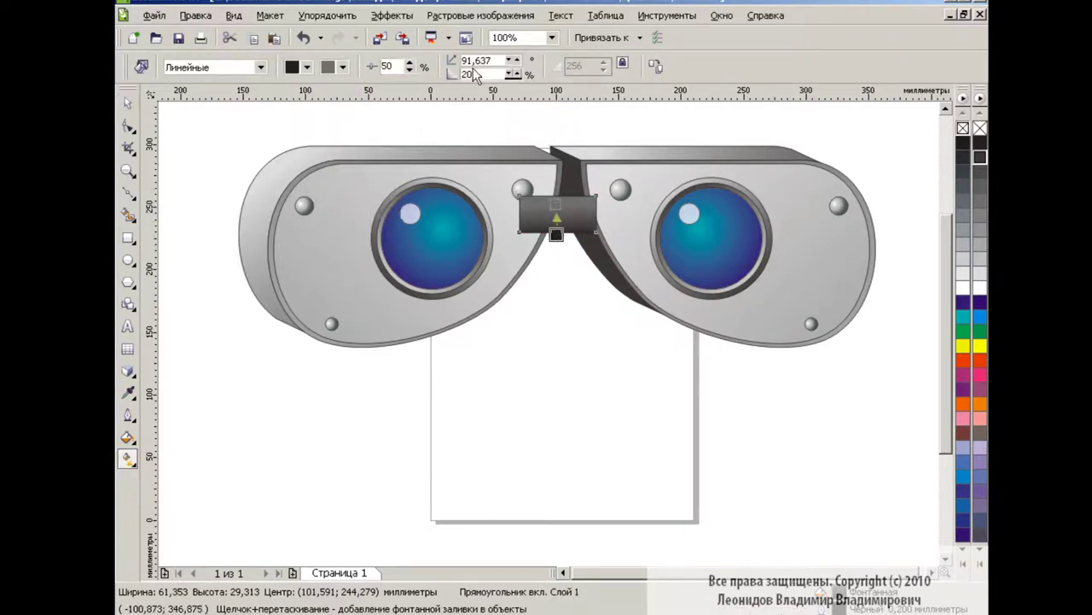
pyautogui.press('space')
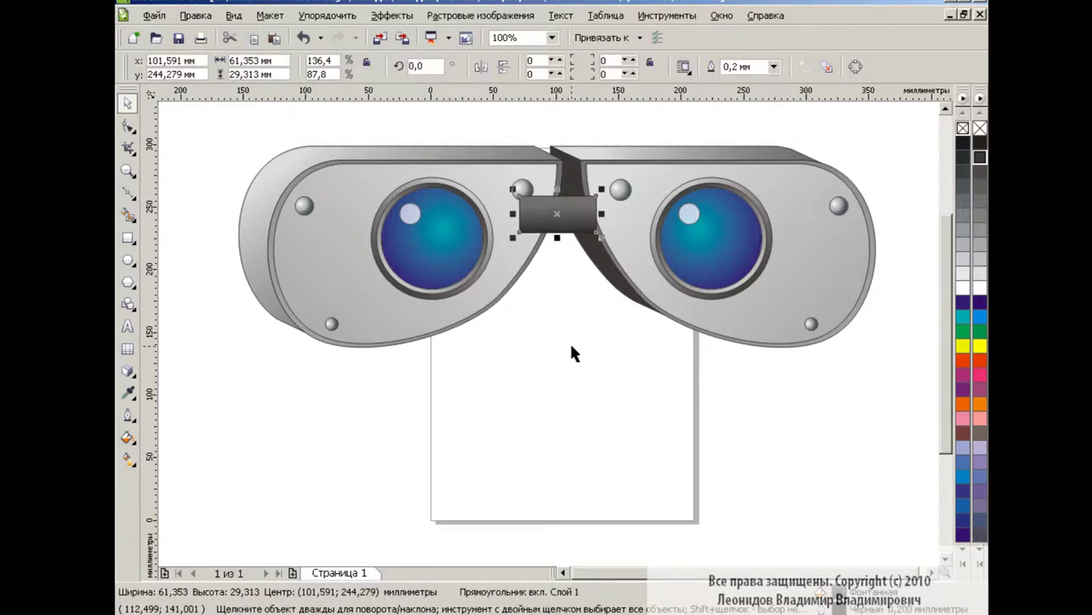
pyautogui.hotkey('shift', 'pagedown')
pyautogui.press('Escape')
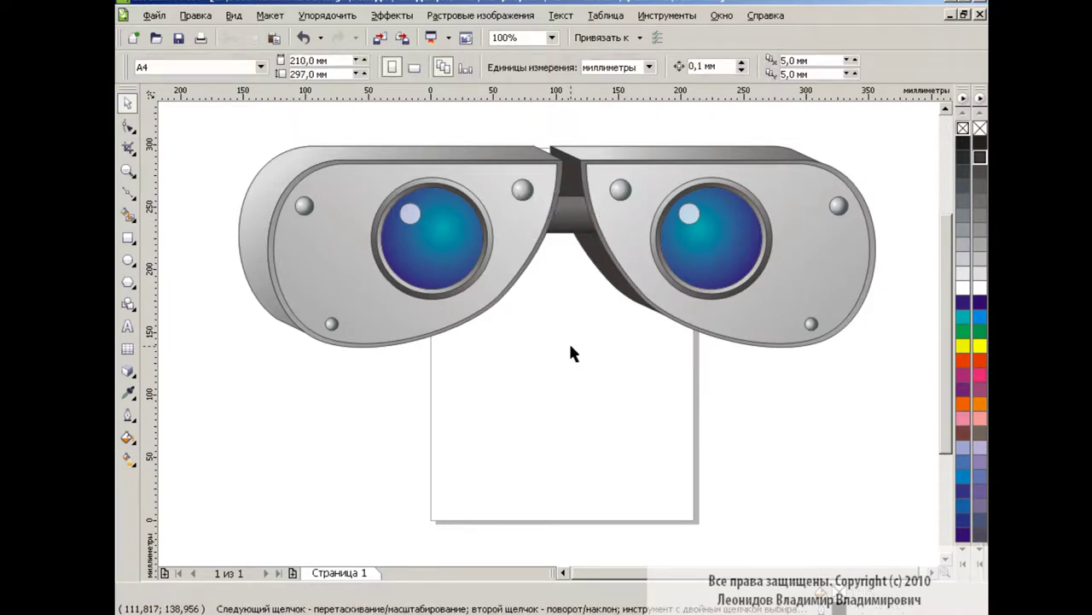
# Draw a tall rectangle below the bridge and select it.
pyautogui.press('F6')
pyautogui.moveTo(534, 210)
pyautogui.mouseDown()
pyautogui.moveTo(609, 342)
pyautogui.moveTo(589, 411)
pyautogui.mouseUp()
pyautogui.press('space')
# Centre the tall rectangle horizontally on the bridge.
pyautogui.click(797, 66)
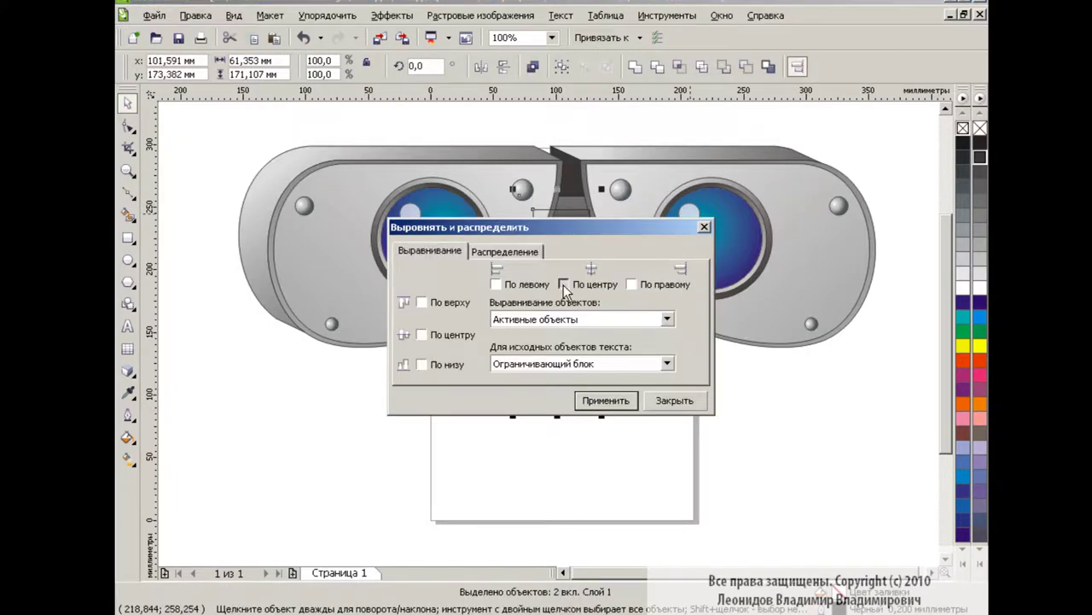
pyautogui.click(675, 400)
pyautogui.click(686, 393)
pyautogui.click(589, 358)
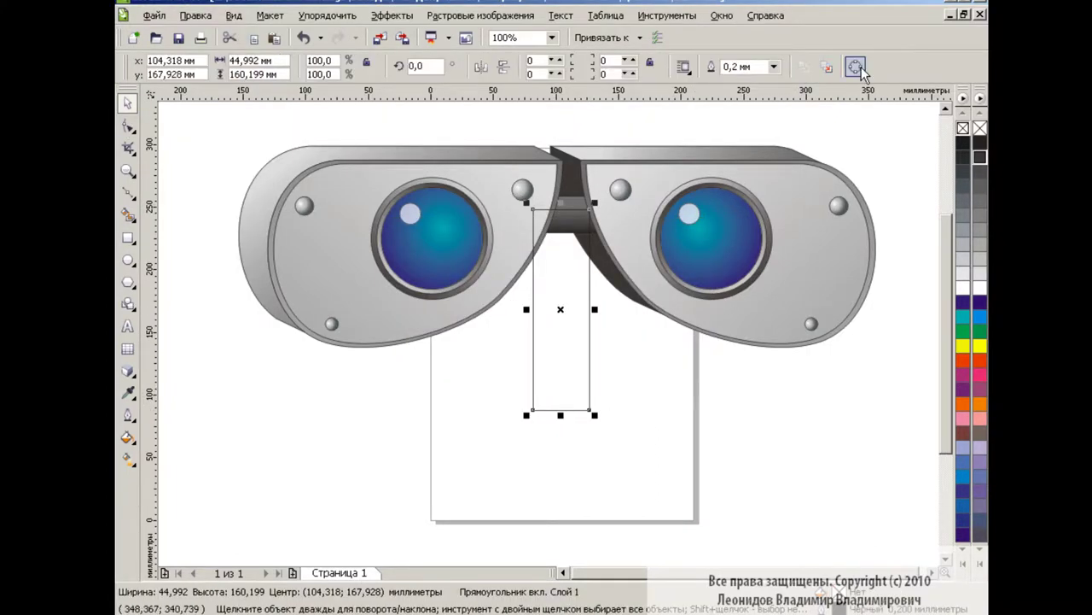
# Make a narrow right strip with a bevelled bottom corner and mirror a copy to the left.
pyautogui.moveTo(596, 309); pyautogui.dragTo(614, 309)
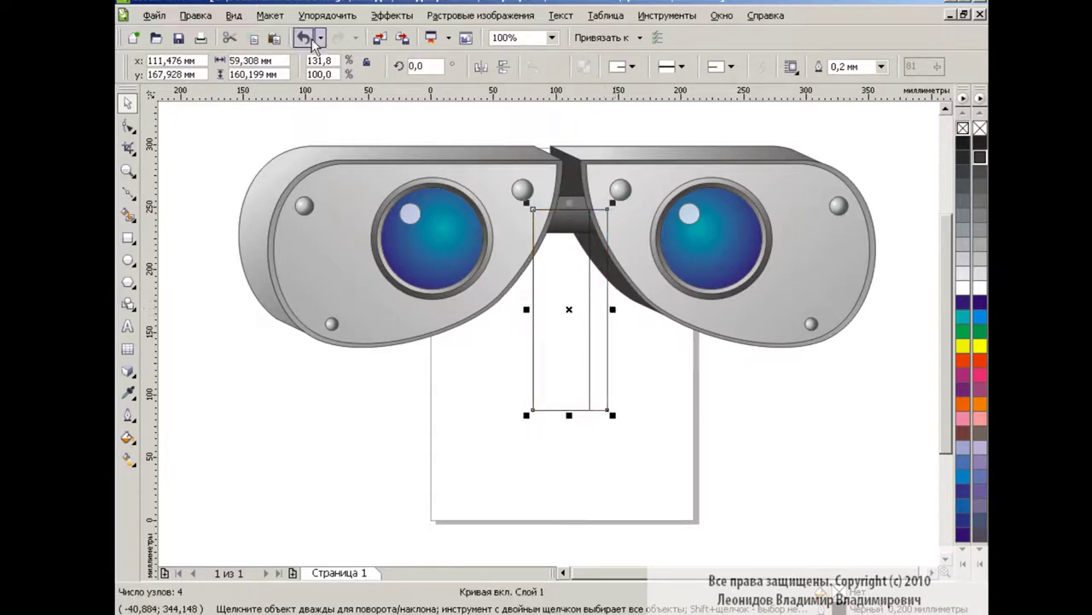
pyautogui.moveTo(526, 309); pyautogui.dragTo(588, 309)
pyautogui.click(128, 127)
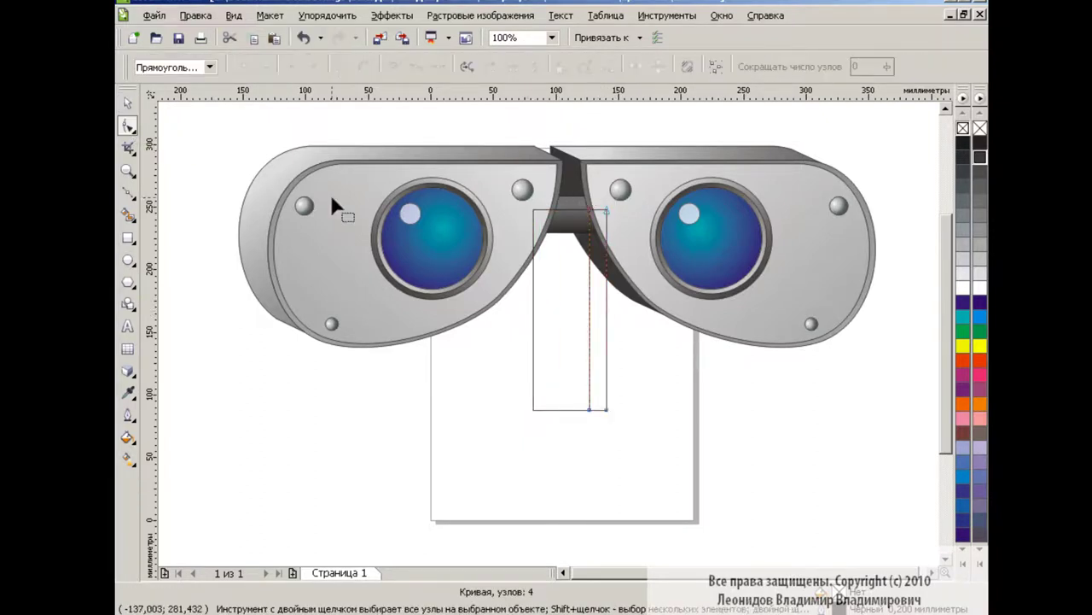
pyautogui.moveTo(606, 409); pyautogui.dragTo(607, 396)
pyautogui.press('space')
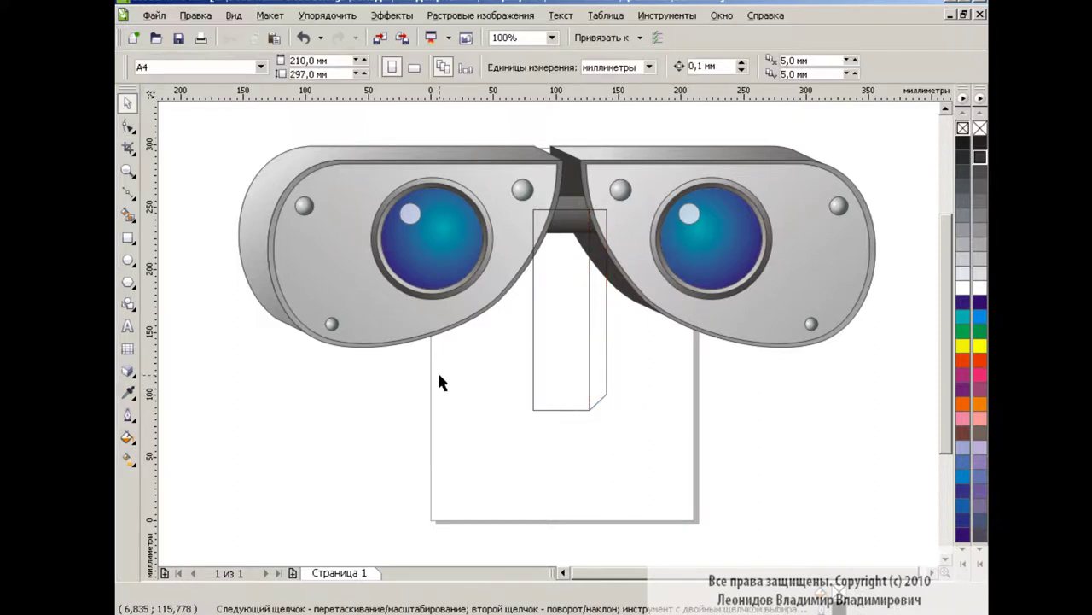
pyautogui.click(589, 358)
pyautogui.moveTo(599, 309); pyautogui.dragTo(509, 312)
pyautogui.press('space')
pyautogui.press('space')
pyautogui.press('space')
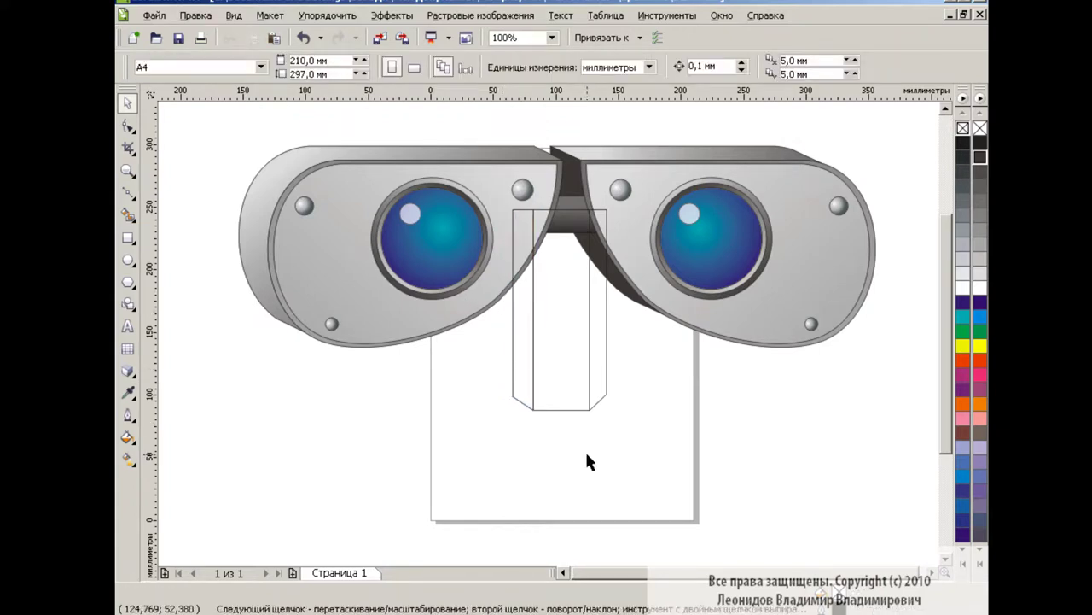
pyautogui.press('space')
# Give the left strip a dark linear gradient and copy that fill onto the right strip.
pyautogui.press('g')
pyautogui.moveTo(522, 418); pyautogui.dragTo(523, 418)
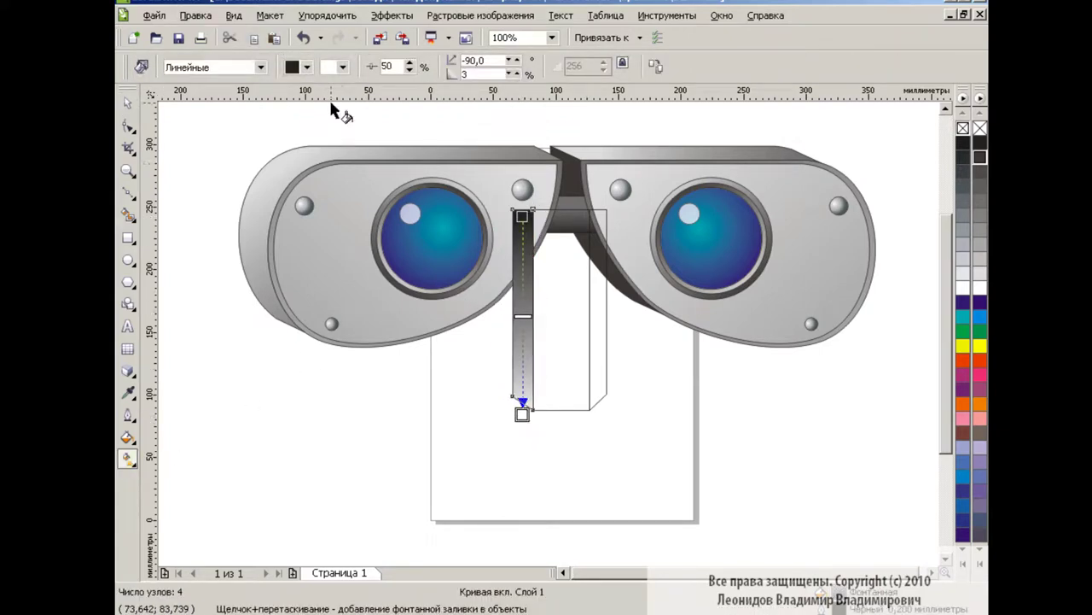
pyautogui.click(333, 67)
pyautogui.click(384, 95)
pyautogui.press('space')
pyautogui.click(598, 358)
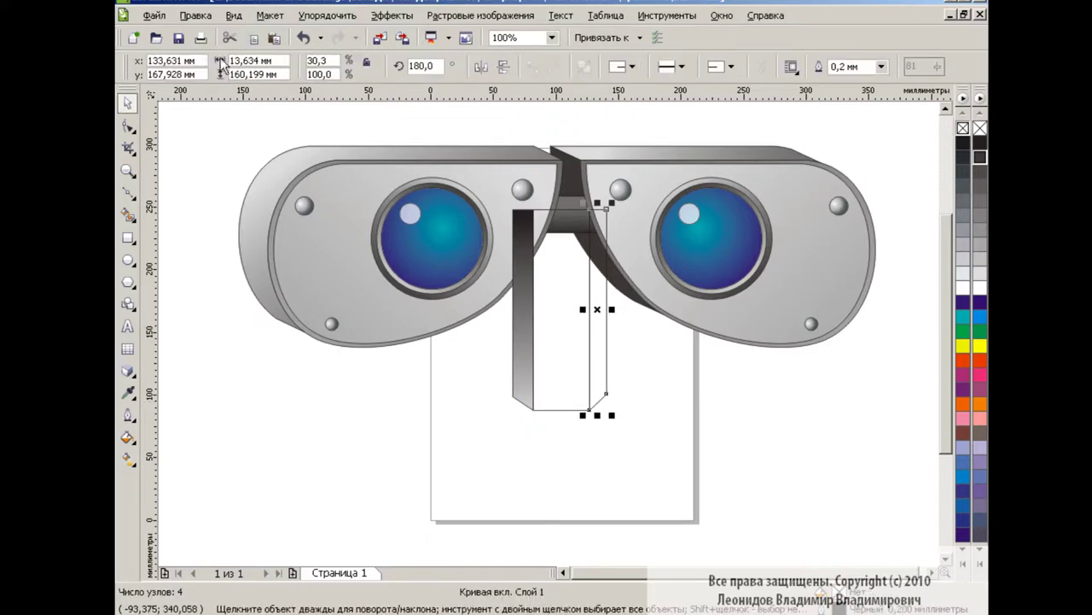
pyautogui.click(195, 15)
pyautogui.click(256, 256)
pyautogui.click(653, 337)
pyautogui.click(523, 342)
pyautogui.press('Escape')
# Give the middle panel an upward dark-grey-to-grey linear gradient.
pyautogui.click(563, 359)
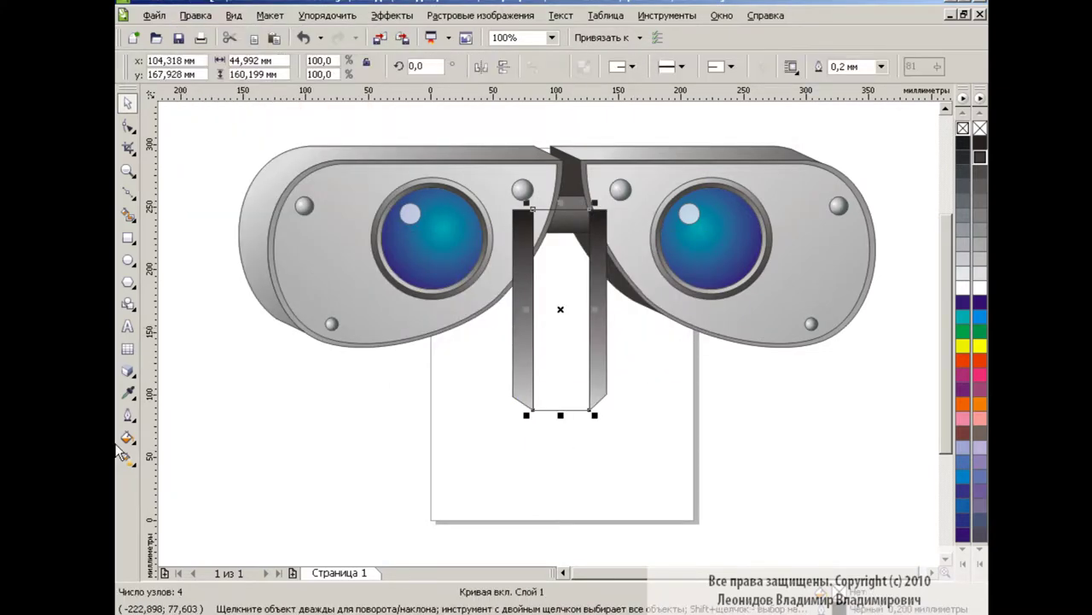
pyautogui.press('g')
pyautogui.moveTo(594, 416); pyautogui.dragTo(549, 291)
pyautogui.click(309, 69)
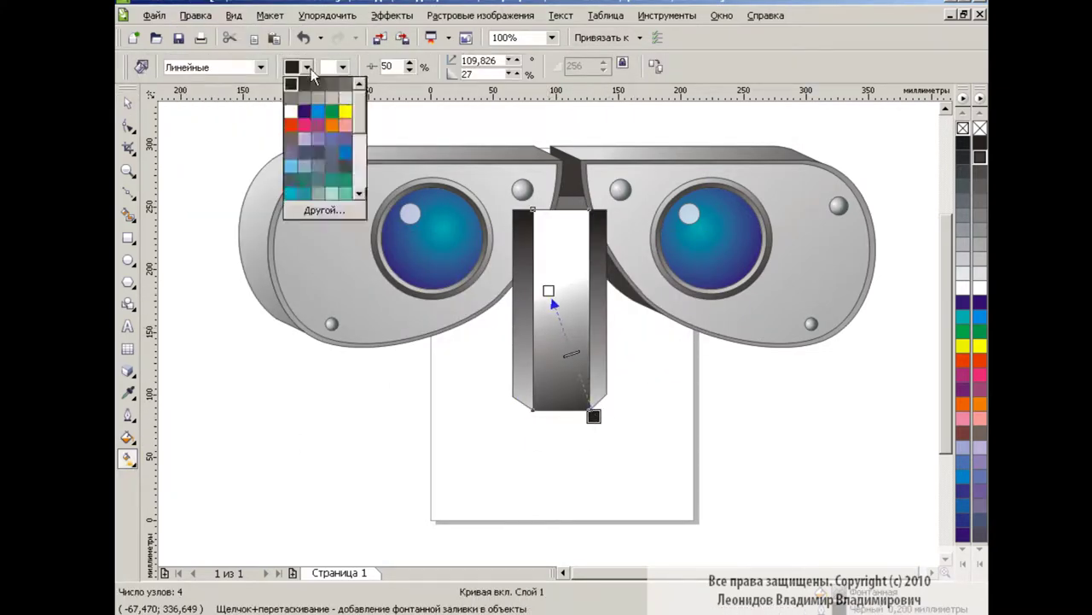
pyautogui.click(328, 82)
pyautogui.click(342, 68)
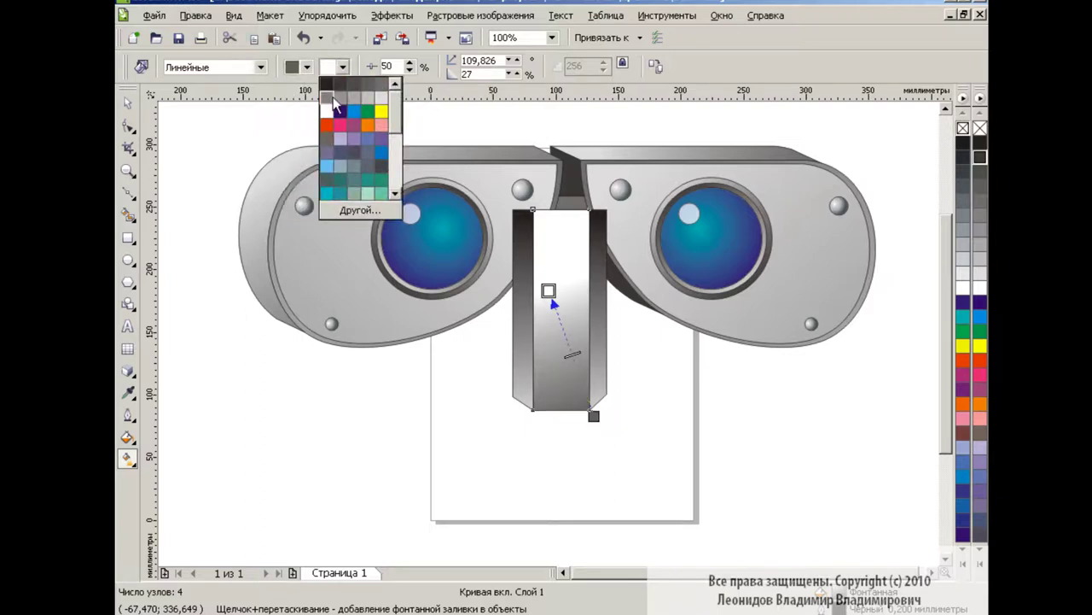
pyautogui.click(330, 98)
pyautogui.press('space')
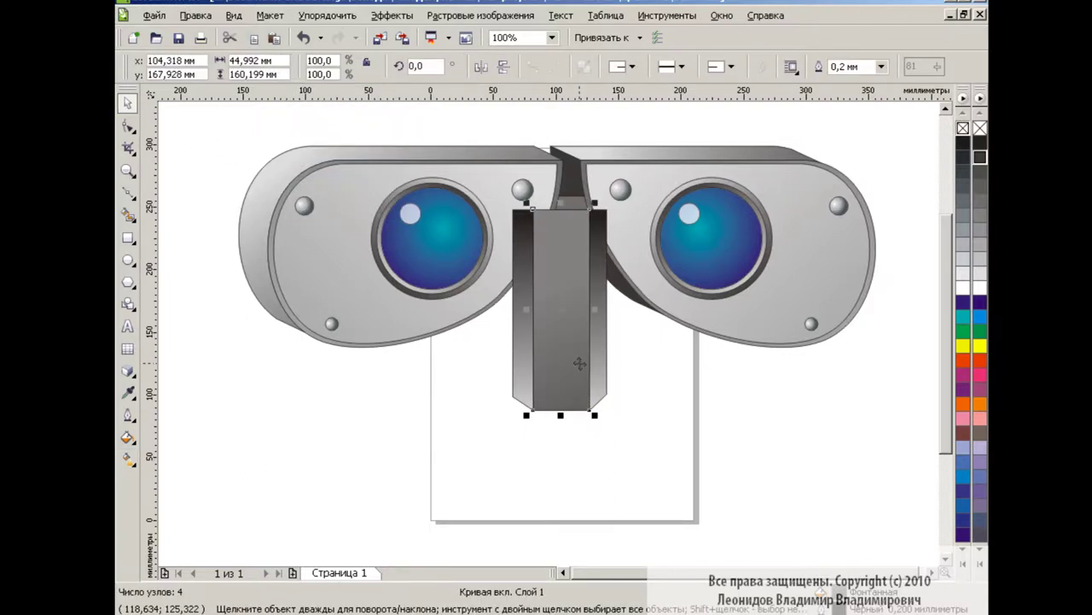
# Group the three neck pieces and send the group behind the eyepieces.
pyautogui.keyDown('shift'); pyautogui.click(600, 371); pyautogui.keyUp('shift')
pyautogui.keyDown('shift'); pyautogui.click(524, 379); pyautogui.keyUp('shift')
pyautogui.click(563, 66)
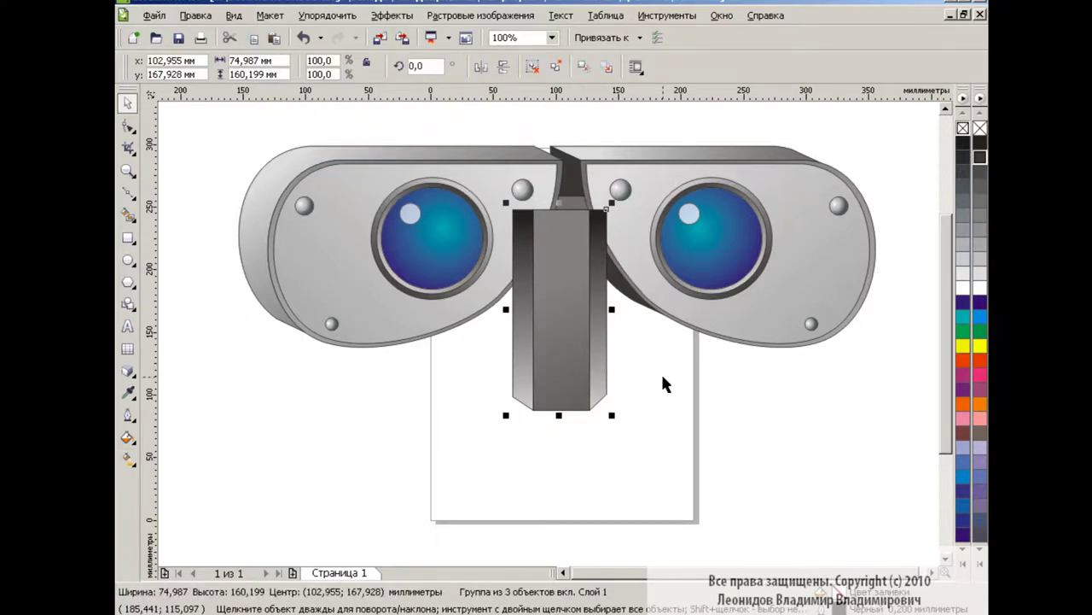
pyautogui.hotkey('shift', 'pagedown')
pyautogui.click(668, 414)
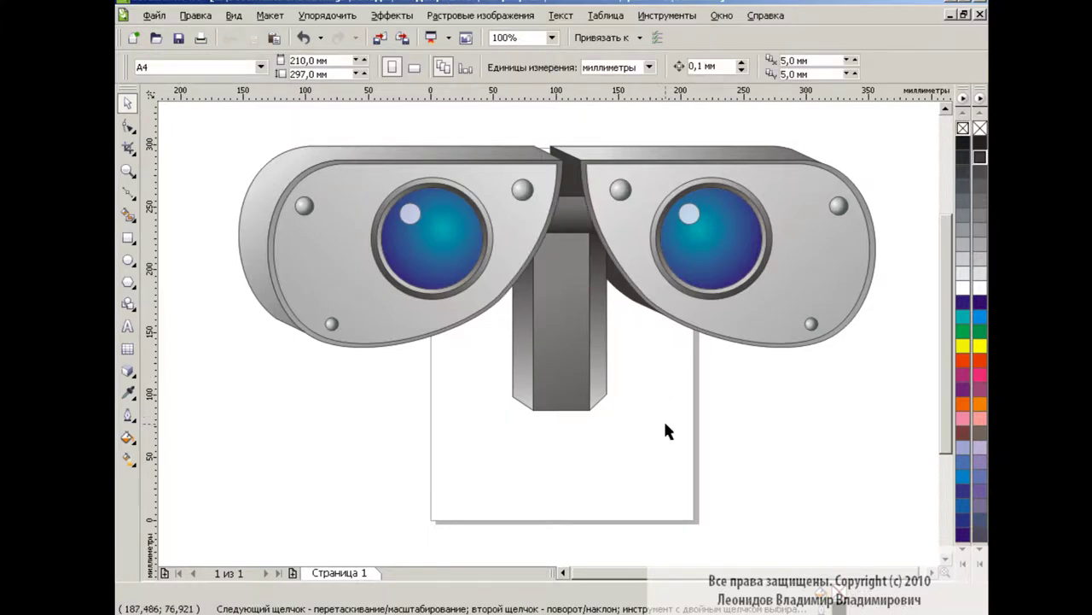
# Draw a rounded rectangle below the neck, centre-align them, and nudge it lower.
pyautogui.press('F6')
pyautogui.moveTo(501, 385); pyautogui.dragTo(619, 452)
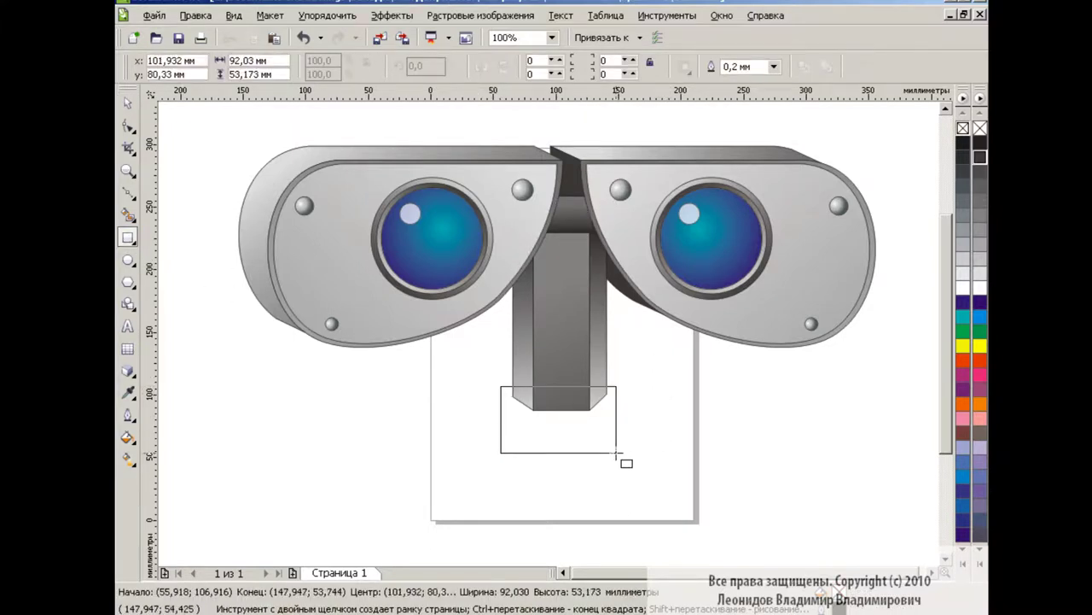
pyautogui.click(128, 126)
pyautogui.moveTo(500, 386); pyautogui.dragTo(511, 400)
pyautogui.click(128, 102)
pyautogui.keyDown('shift'); pyautogui.click(559, 256); pyautogui.keyUp('shift')
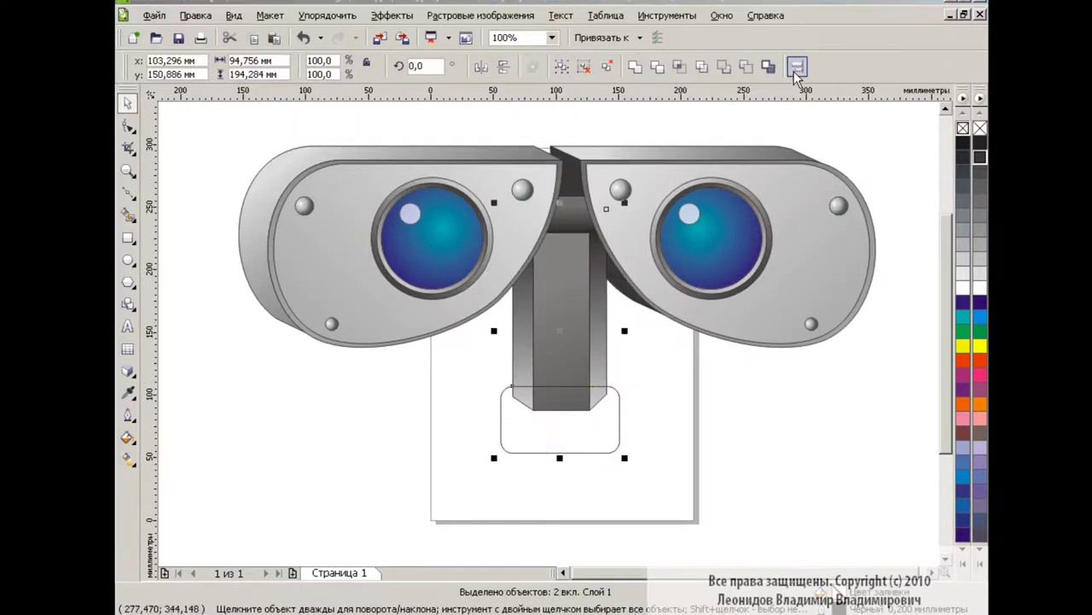
pyautogui.click(798, 66)
pyautogui.click(622, 408)
pyautogui.press('Escape')
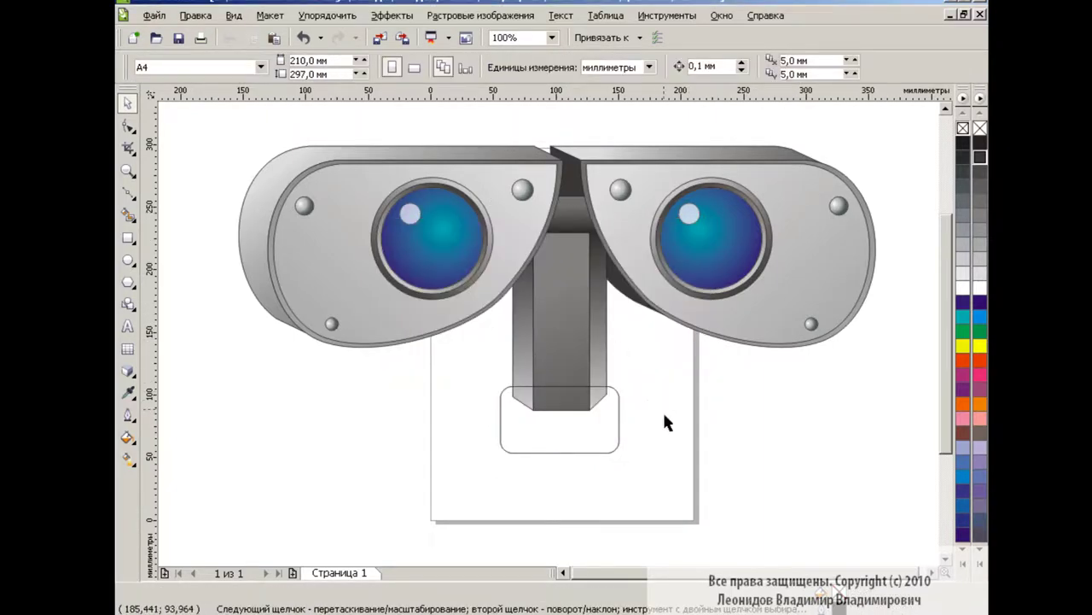
pyautogui.moveTo(563, 419); pyautogui.dragTo(563, 452)
pyautogui.press('Escape')
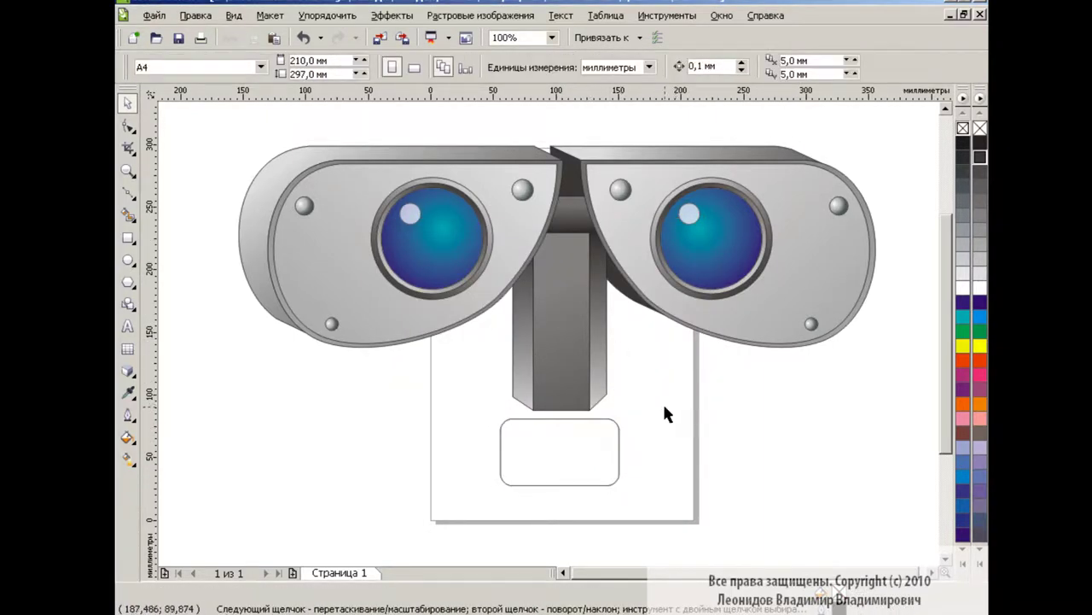
# Draw a vertical straight line across the rectangle's right end.
pyautogui.click(131, 195)
pyautogui.click(179, 256)
pyautogui.click(606, 418)
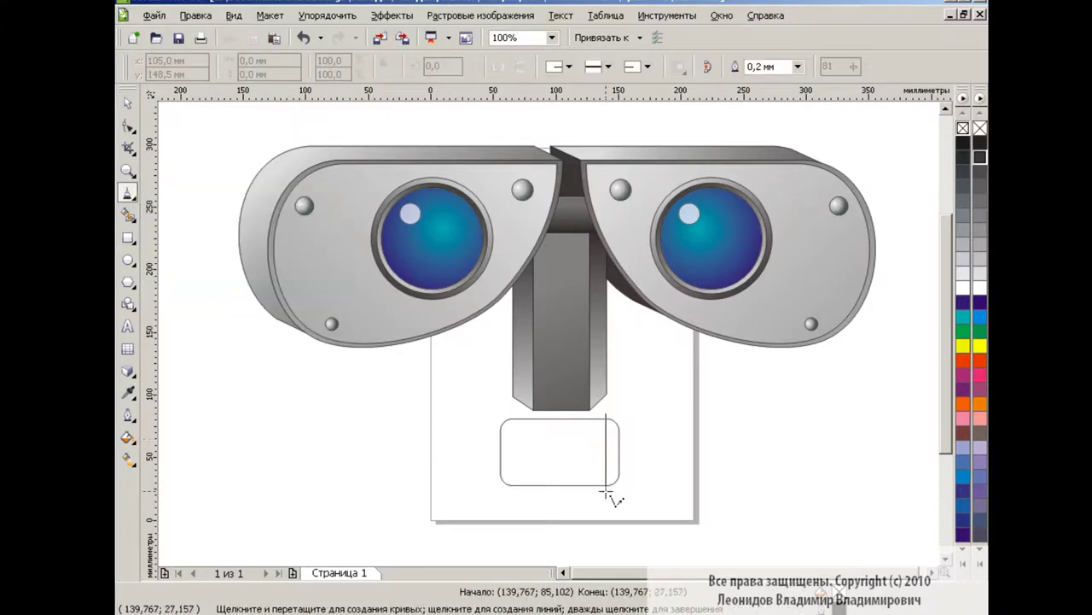
pyautogui.doubleClick(606, 517)
pyautogui.press('space')
pyautogui.press('Escape')
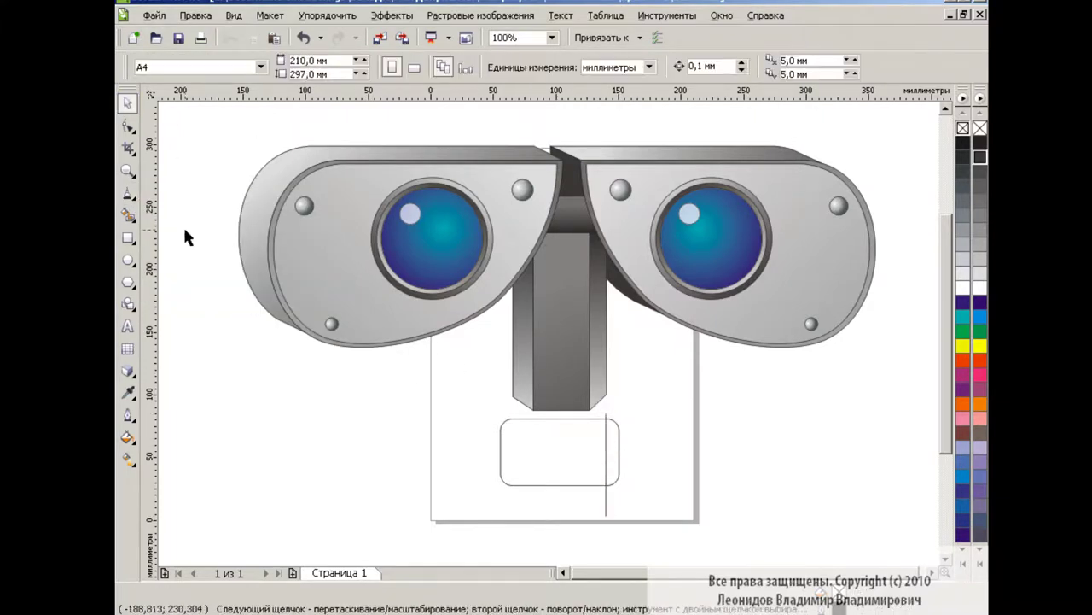
# Smart Fill a light-grey right end cap, mirror a copy to the left, and delete the line.
pyautogui.click(128, 214)
pyautogui.click(352, 66)
pyautogui.click(611, 431)
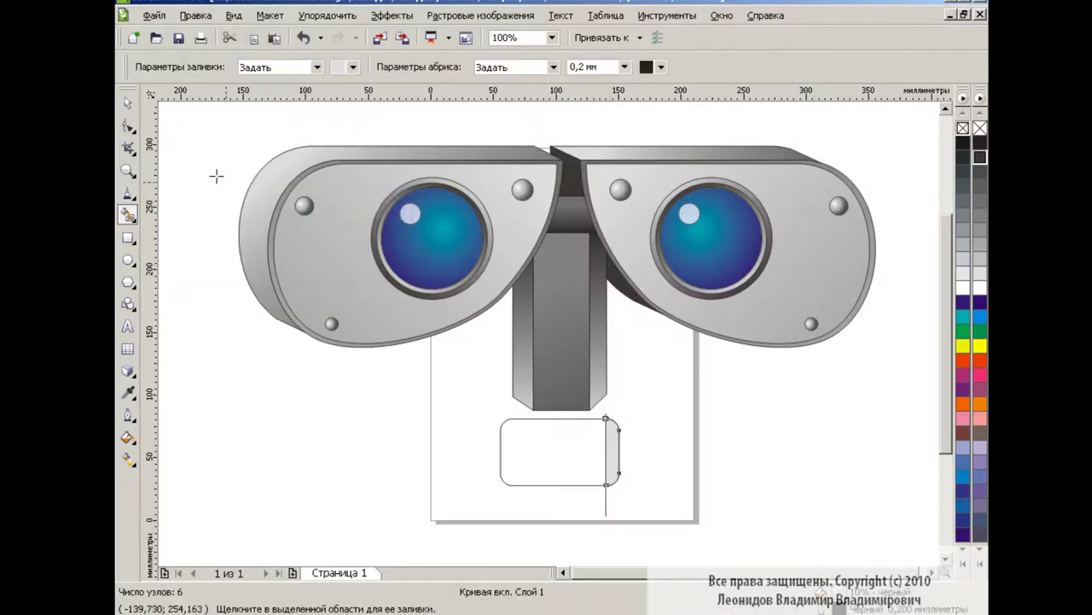
pyautogui.press('space')
pyautogui.click(616, 432)
pyautogui.moveTo(616, 450); pyautogui.dragTo(508, 450)
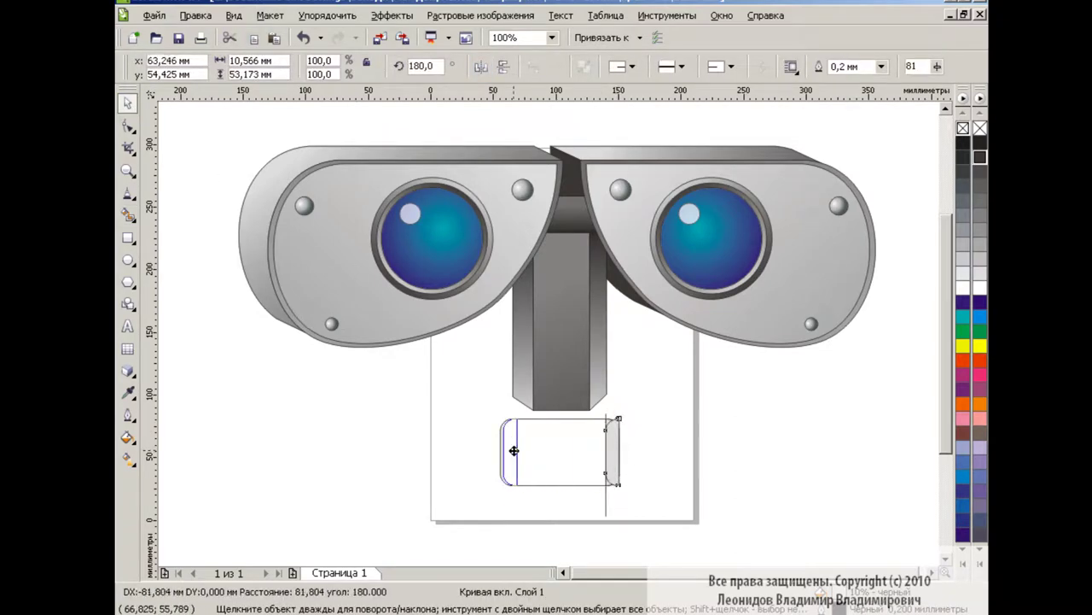
pyautogui.click(607, 504)
pyautogui.press('Delete')
# Zoom to 200% and lay a linear gradient across the right end cap.
pyautogui.click(552, 38)
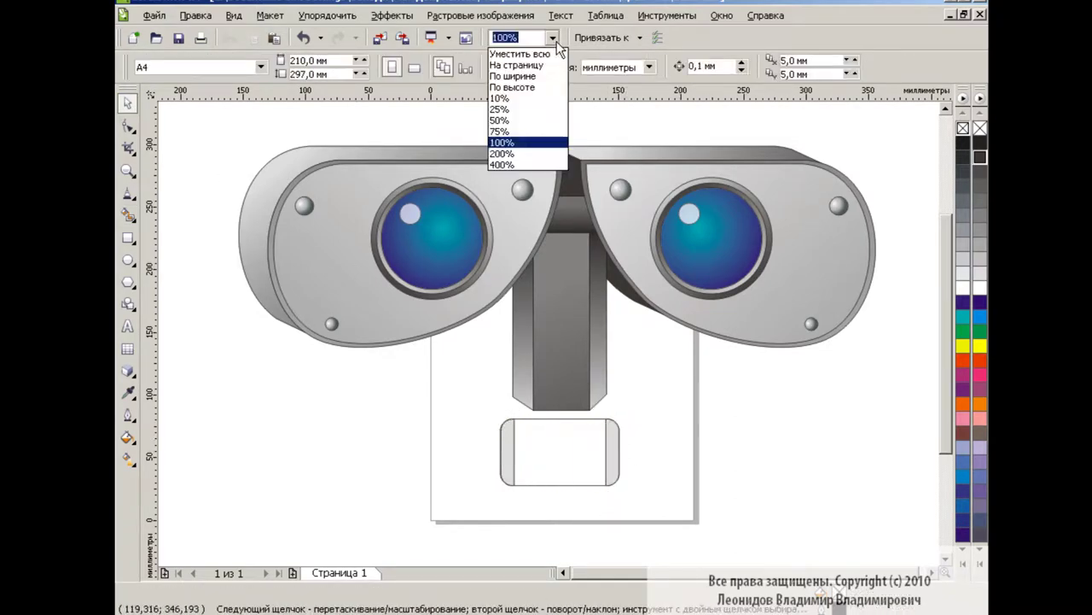
pyautogui.click(522, 140)
pyautogui.moveTo(946, 306); pyautogui.dragTo(945, 375)
pyautogui.click(676, 362)
pyautogui.press('g')
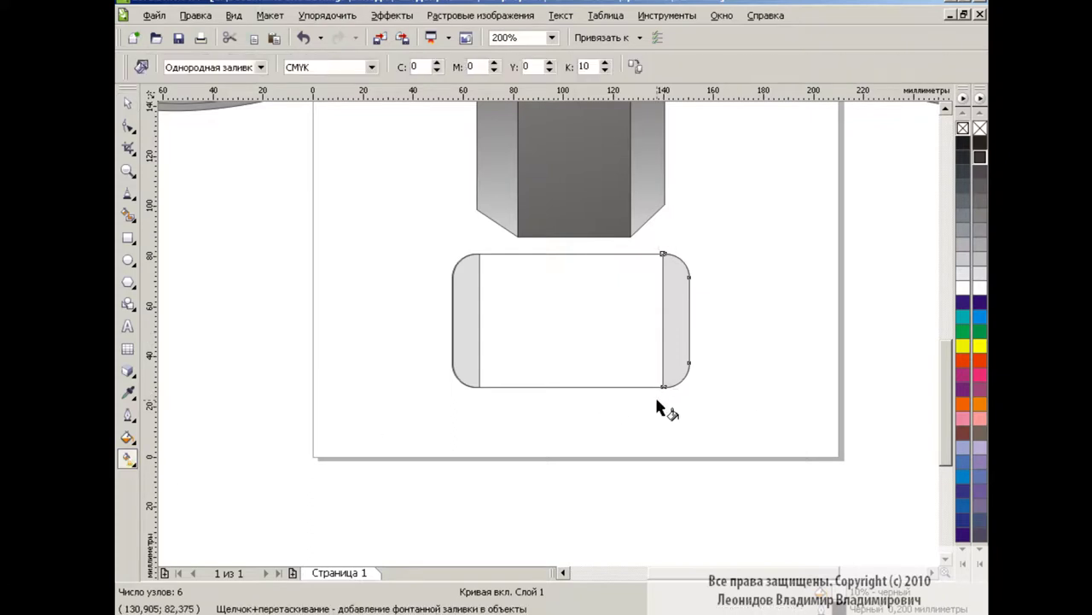
pyautogui.moveTo(655, 397); pyautogui.dragTo(701, 289)
pyautogui.click(299, 67)
pyautogui.click(342, 66)
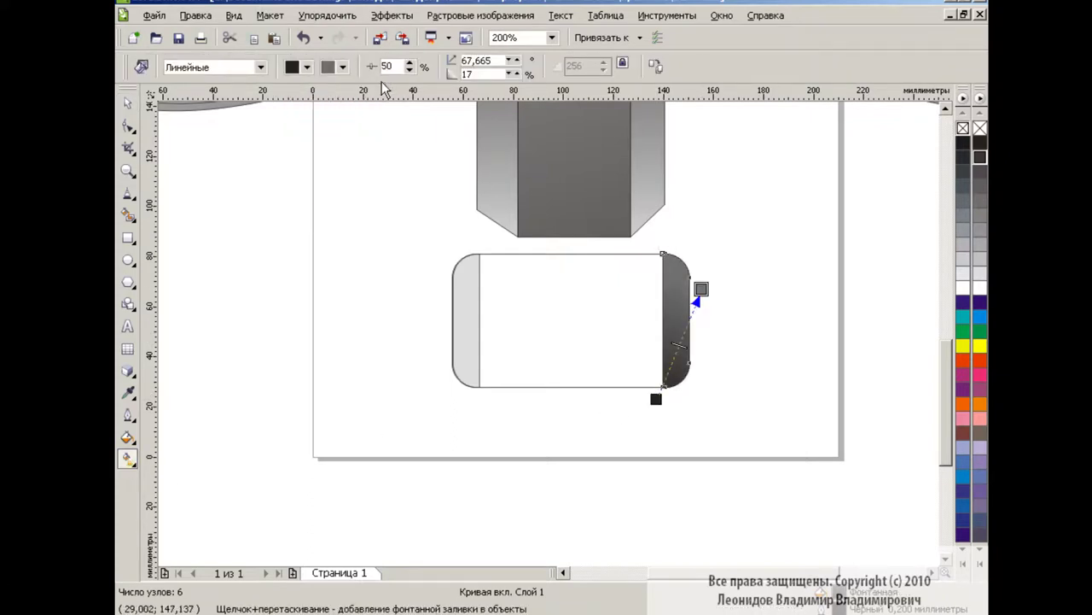
pyautogui.press('space')
# Give the left end cap a bottom-to-top black-to-grey linear gradient.
pyautogui.click(467, 318)
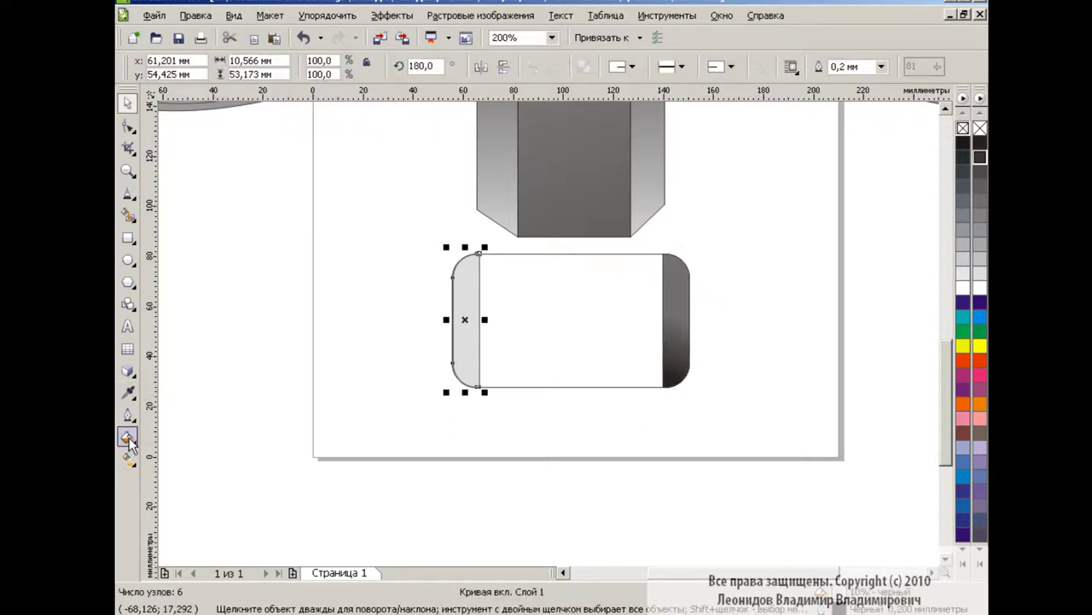
pyautogui.press('g')
pyautogui.moveTo(470, 399); pyautogui.dragTo(469, 277)
pyautogui.click(306, 67)
pyautogui.click(288, 83)
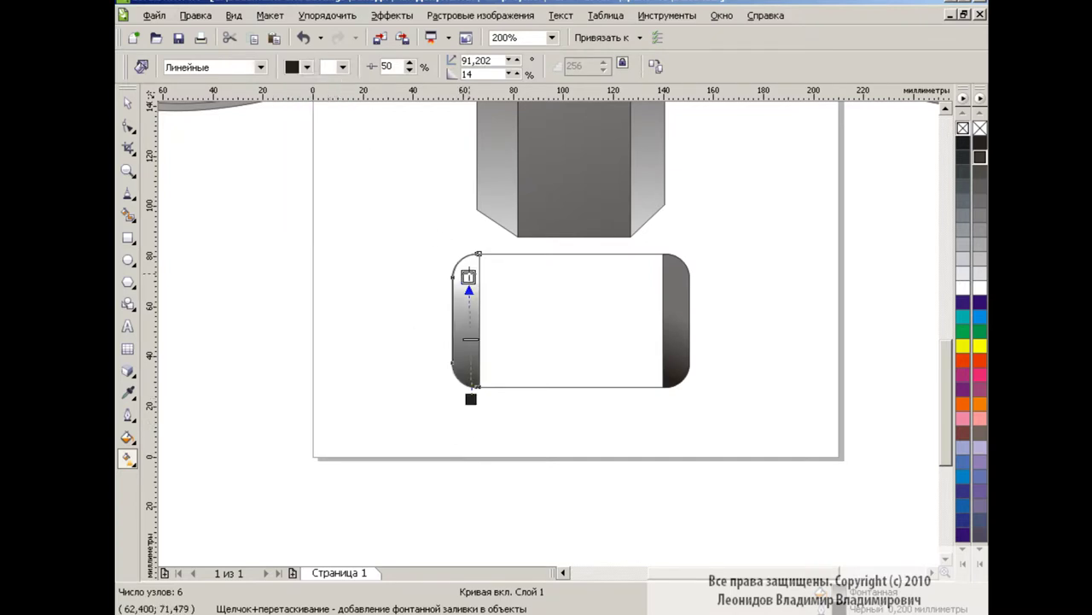
pyautogui.click(342, 67)
pyautogui.click(373, 83)
pyautogui.click(342, 66)
pyautogui.click(386, 83)
pyautogui.press('space')
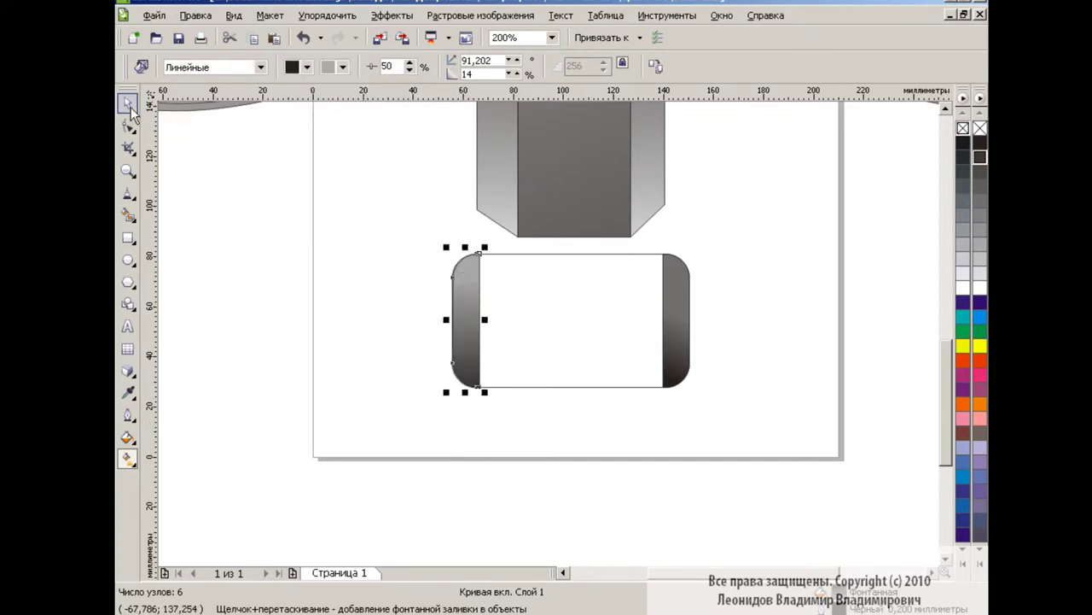
# Fill the rounded rectangle with a 90° fountain gradient ending in grey.
pyautogui.click(526, 417)
pyautogui.click(543, 263)
pyautogui.click(128, 437)
pyautogui.click(205, 463)
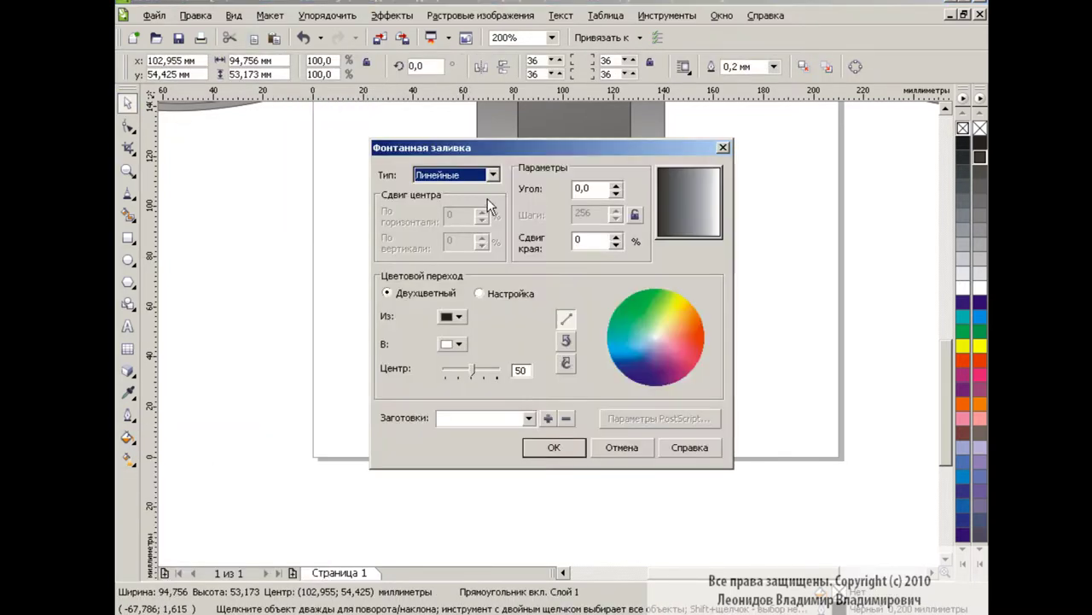
pyautogui.write('9')
pyautogui.press('Tab')
pyautogui.click(453, 343)
pyautogui.click(477, 364)
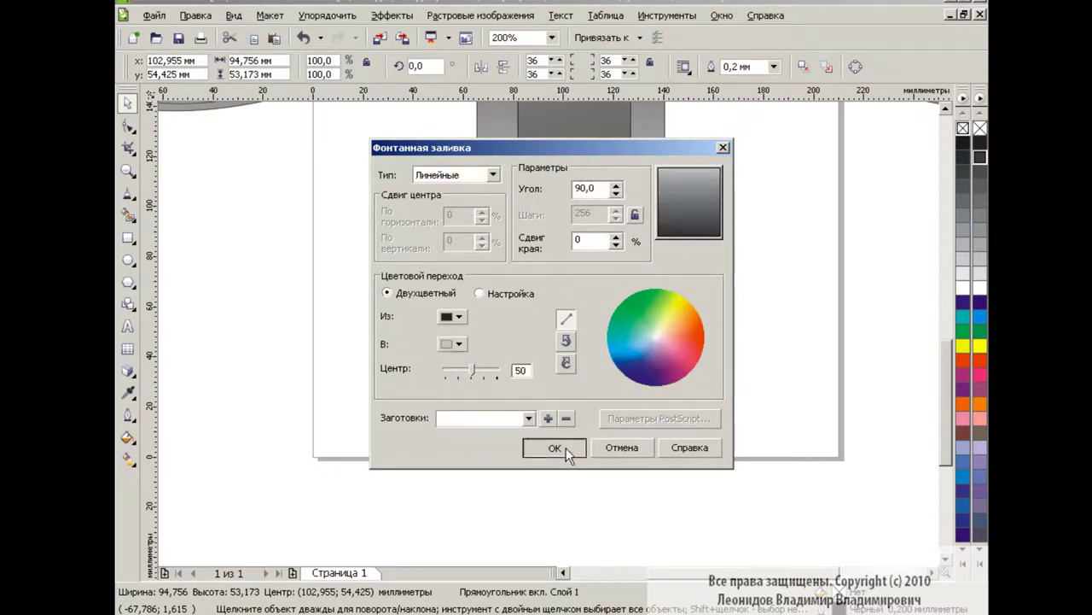
pyautogui.click(563, 448)
# Lighten the left end cap's gradient to a lighter grey.
pyautogui.click(469, 313)
pyautogui.click(128, 458)
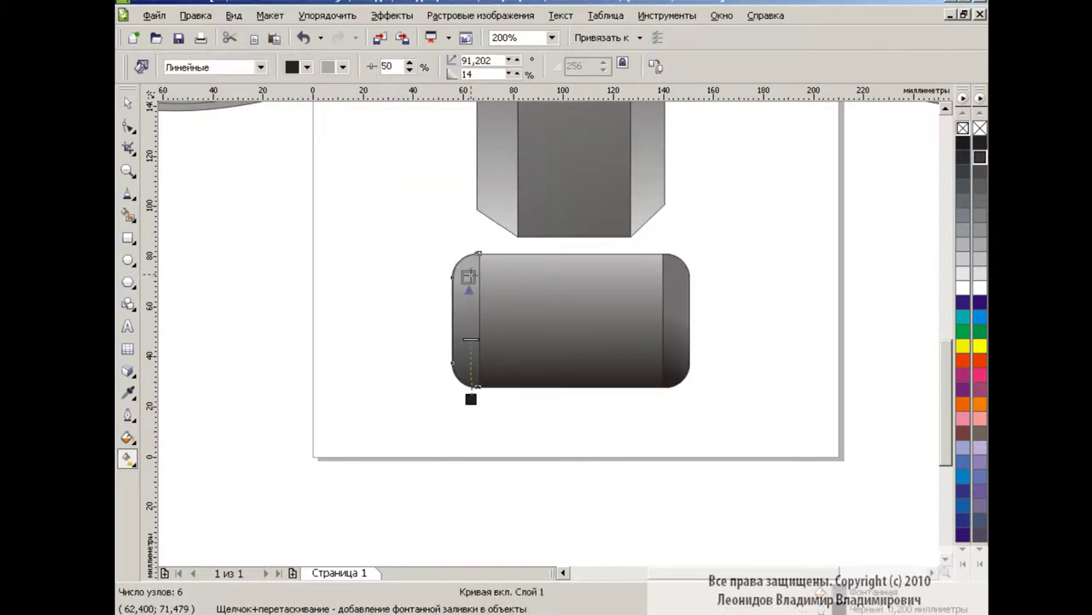
pyautogui.click(343, 67)
pyautogui.click(379, 88)
pyautogui.click(676, 320)
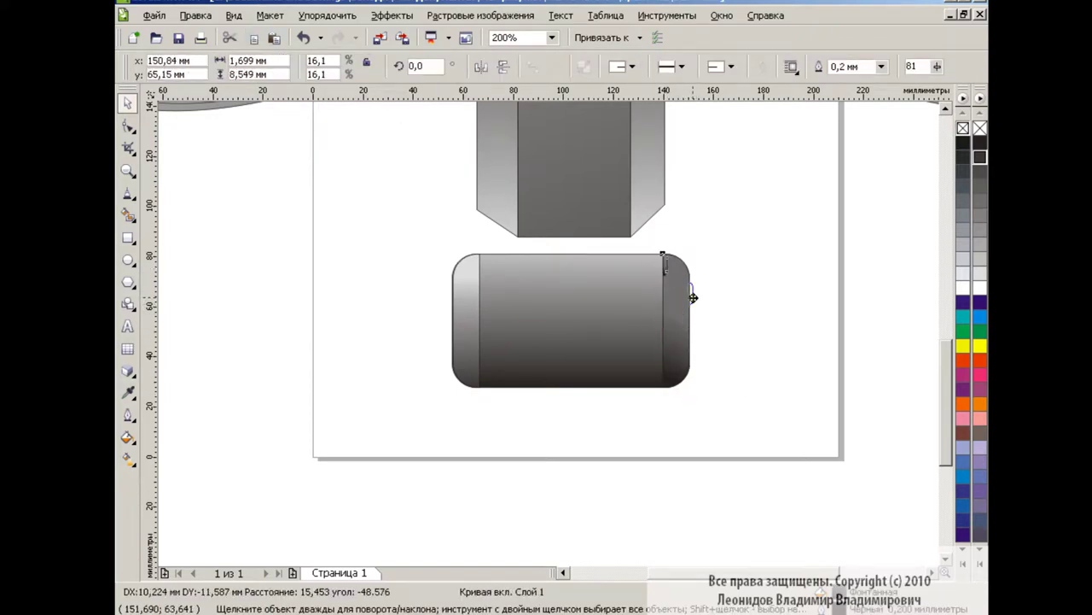
# Duplicate the small bump, mirror it onto the cylinder's left end and copy the matching fill.
pyautogui.click(729, 312)
pyautogui.click(691, 292)
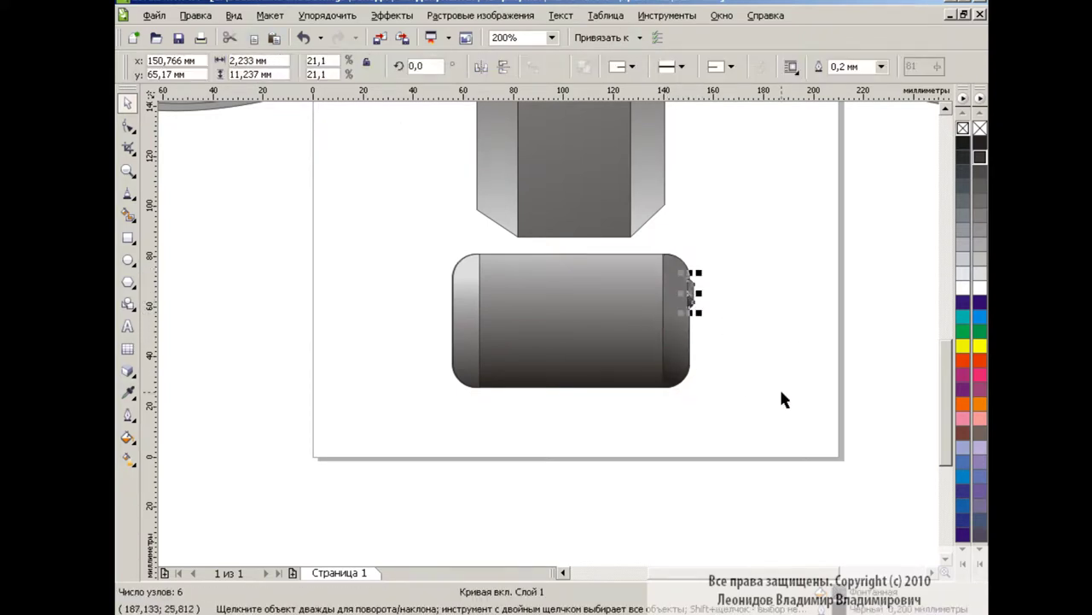
pyautogui.moveTo(692, 292)
pyautogui.mouseDown()
pyautogui.moveTo(691, 343)
pyautogui.moveTo(680, 268)
pyautogui.mouseUp()
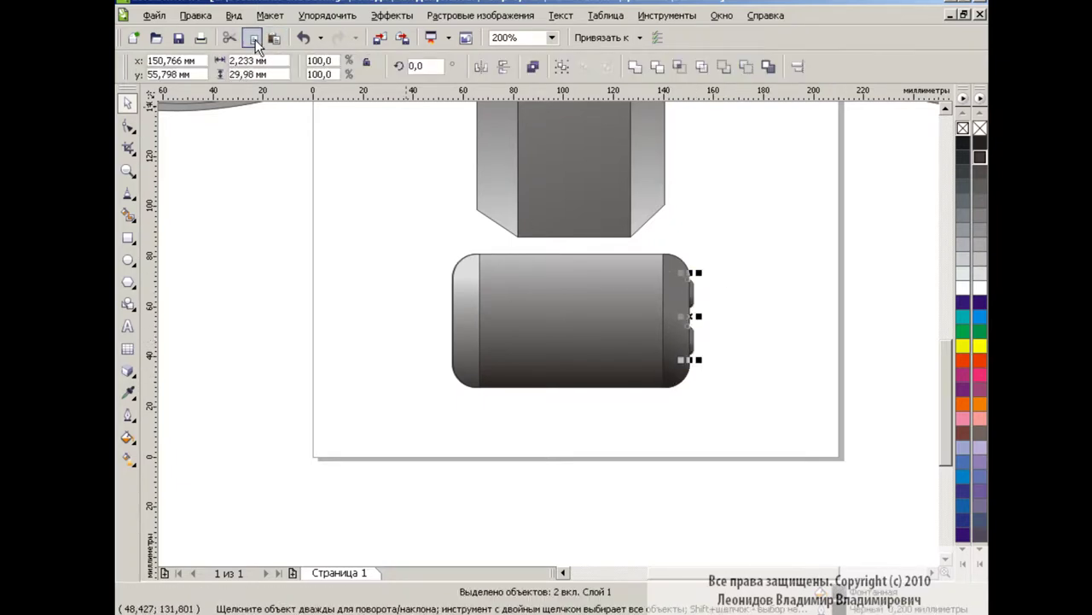
pyautogui.click(481, 66)
pyautogui.moveTo(692, 319); pyautogui.dragTo(652, 319)
pyautogui.moveTo(450, 309); pyautogui.dragTo(449, 309)
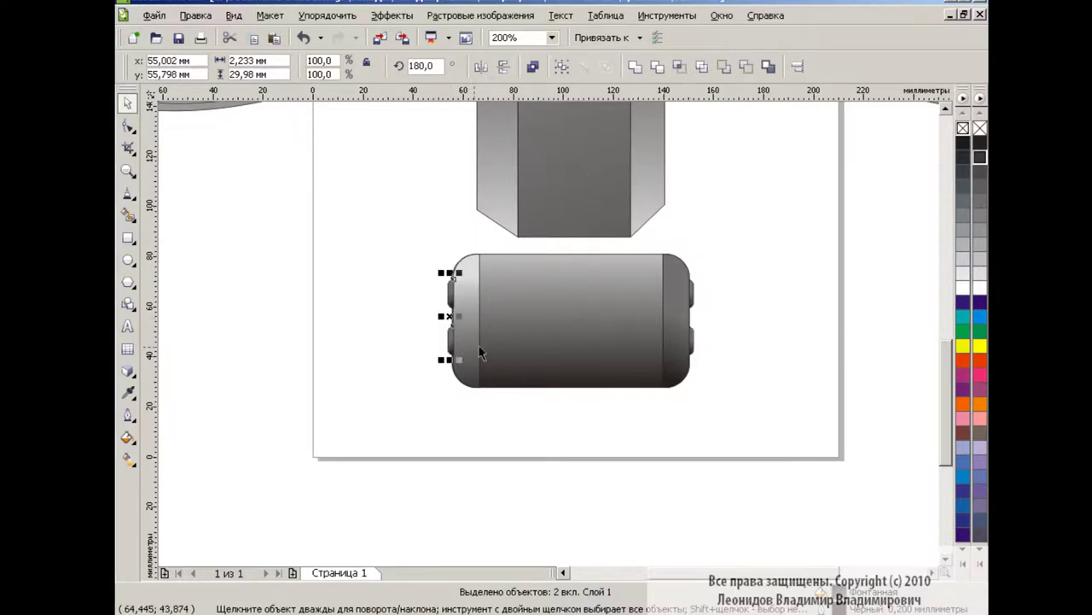
pyautogui.click(195, 15)
pyautogui.click(247, 254)
pyautogui.click(578, 334)
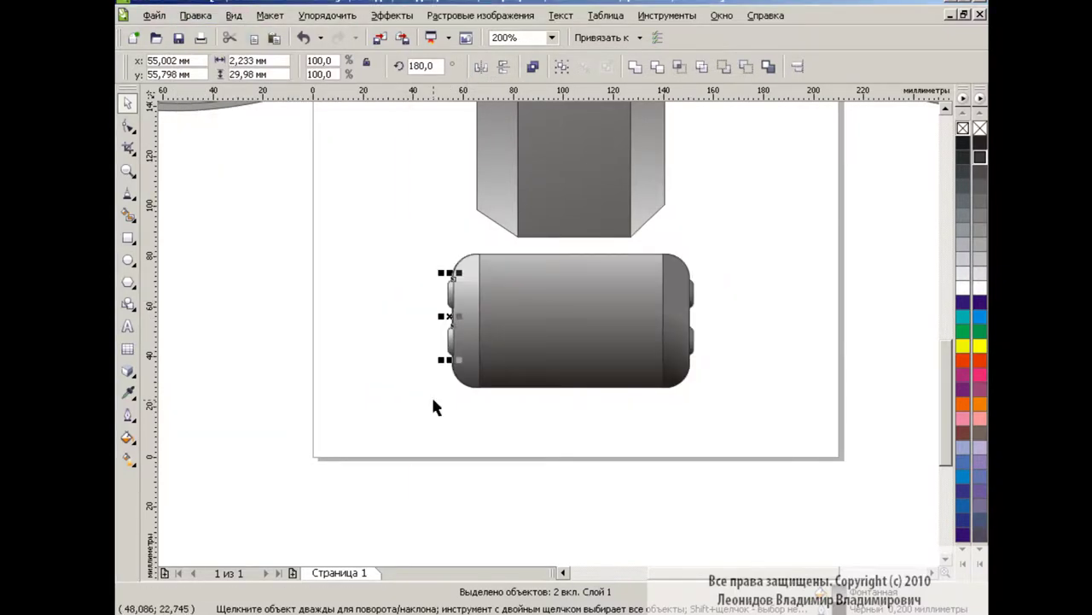
# Group the seven cylinder pieces and place them up behind the neck's bottom end.
pyautogui.moveTo(391, 226); pyautogui.dragTo(753, 458)
pyautogui.hotkey('ctrl', 'g')
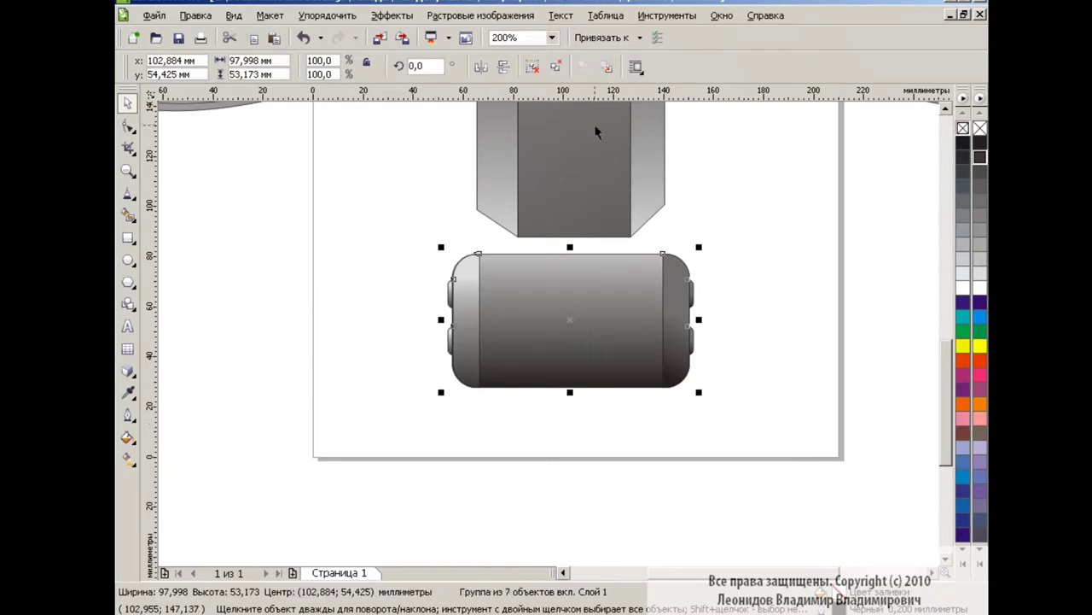
pyautogui.moveTo(569, 320); pyautogui.dragTo(569, 253)
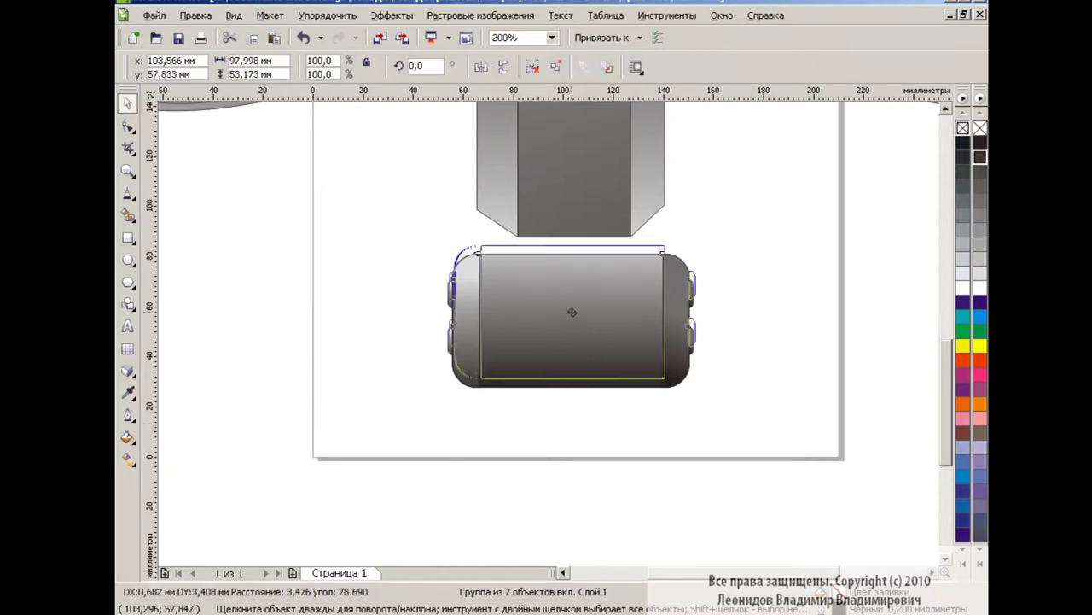
pyautogui.hotkey('shift', 'pagedown')
pyautogui.click(786, 296)
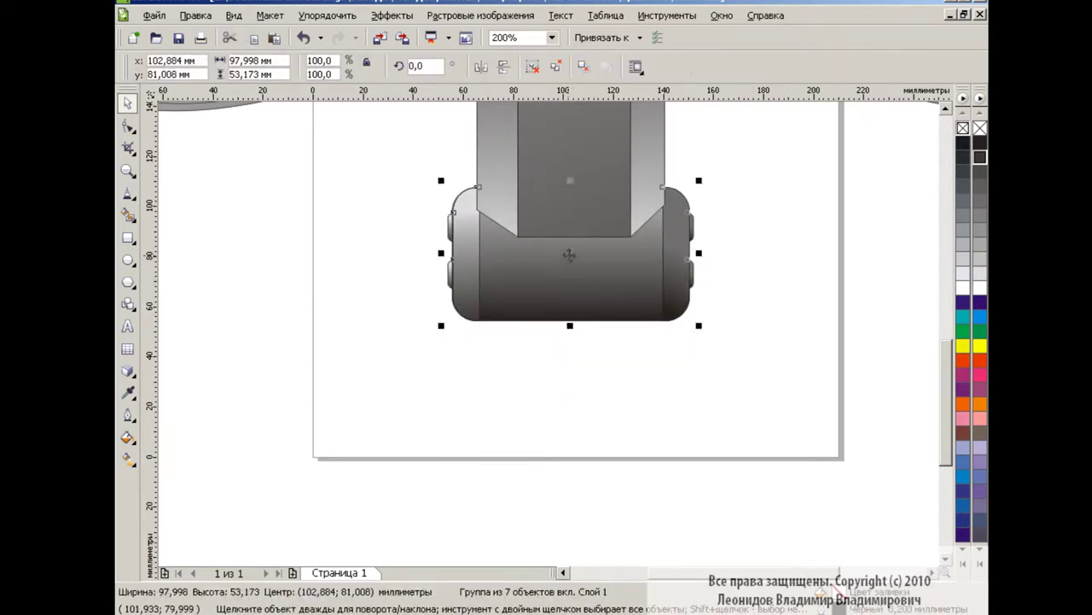
pyautogui.moveTo(570, 273); pyautogui.dragTo(570, 226)
pyautogui.press('F3')
pyautogui.scroll(2, 817, 330)
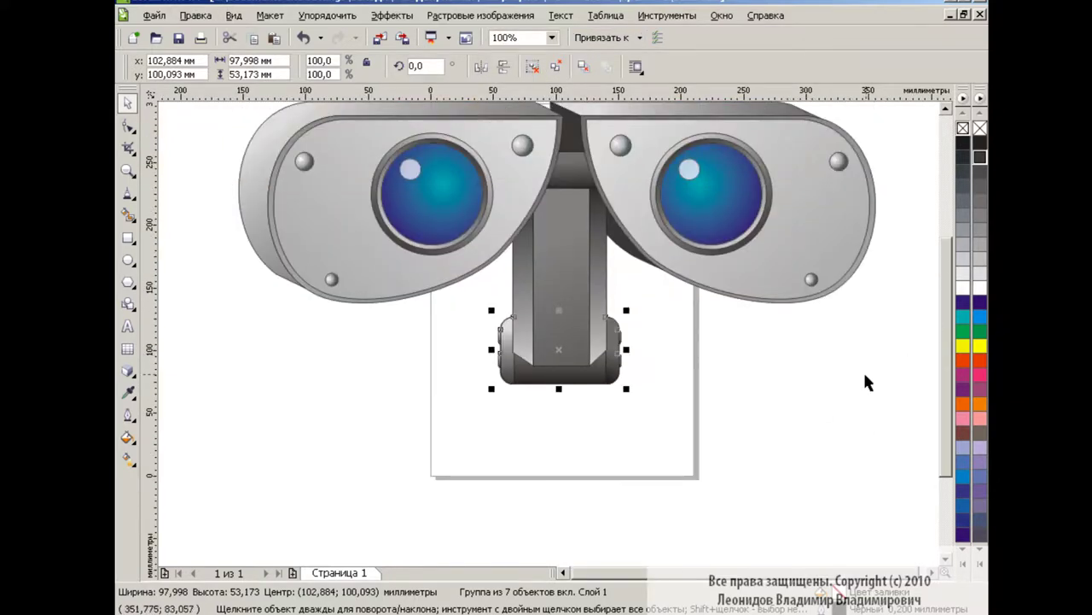
pyautogui.click(859, 372)
# Draw a rectangle below the cylinder with an ellipse on its top edge, centred horizontally.
pyautogui.click(128, 237)
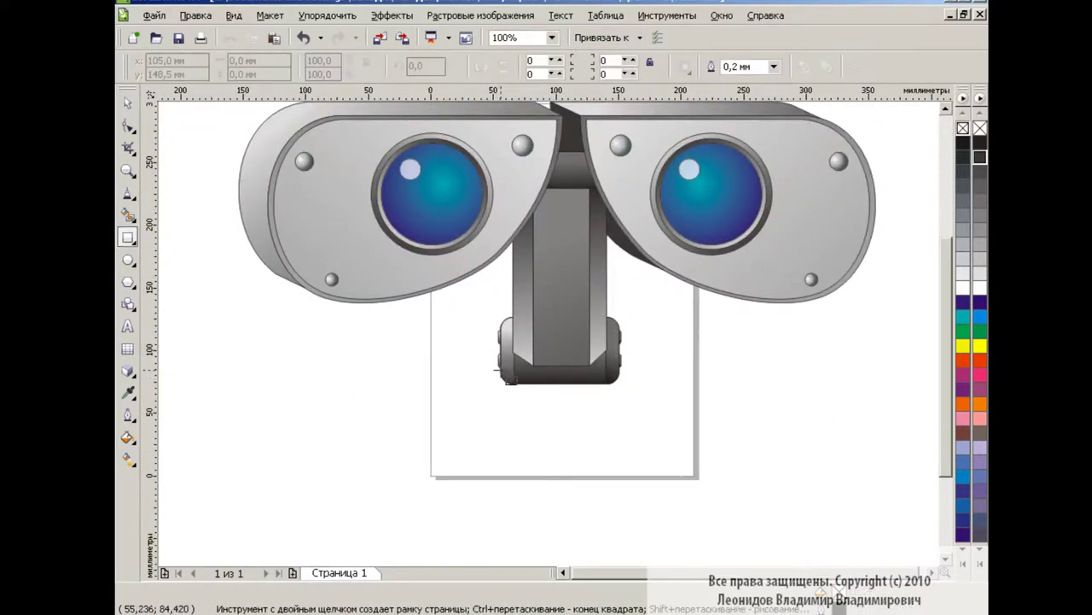
pyautogui.moveTo(500, 369); pyautogui.dragTo(620, 445)
pyautogui.moveTo(561, 408); pyautogui.dragTo(560, 437)
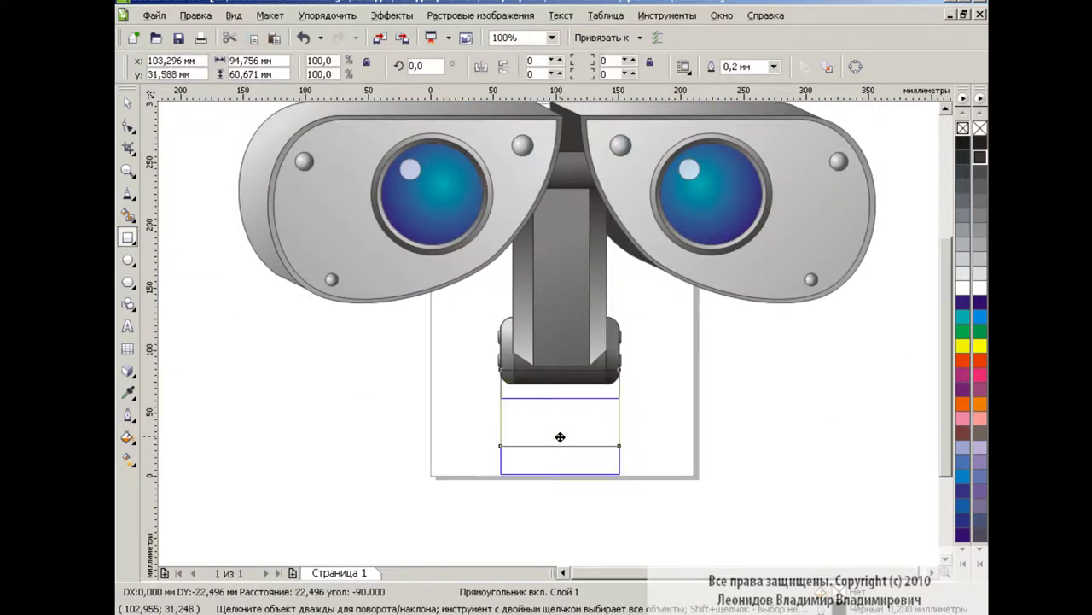
pyautogui.click(128, 259)
pyautogui.moveTo(499, 368); pyautogui.dragTo(620, 424)
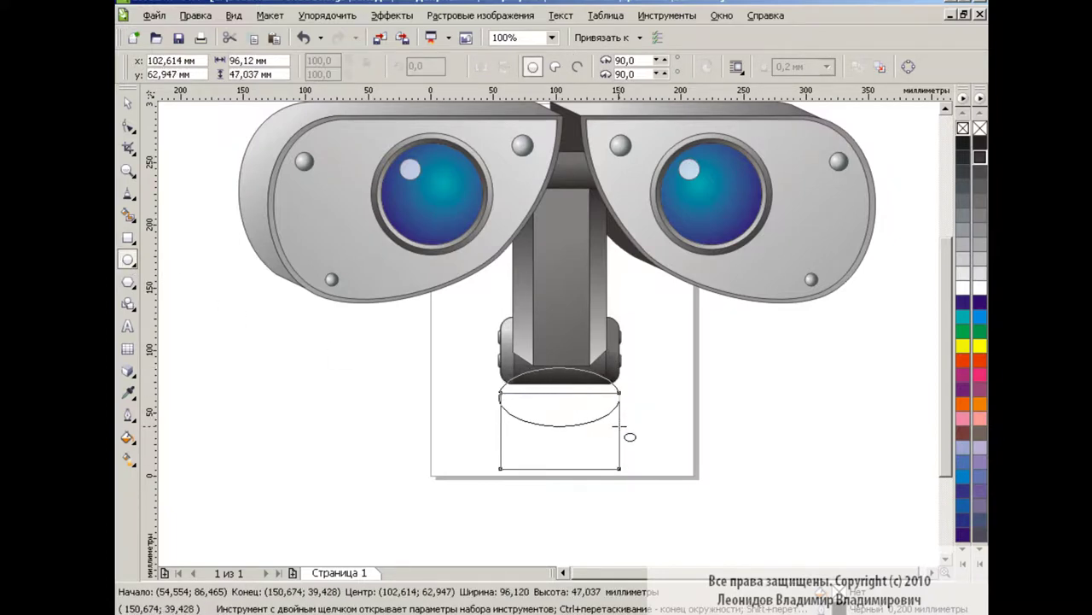
pyautogui.press('space')
pyautogui.click(543, 427)
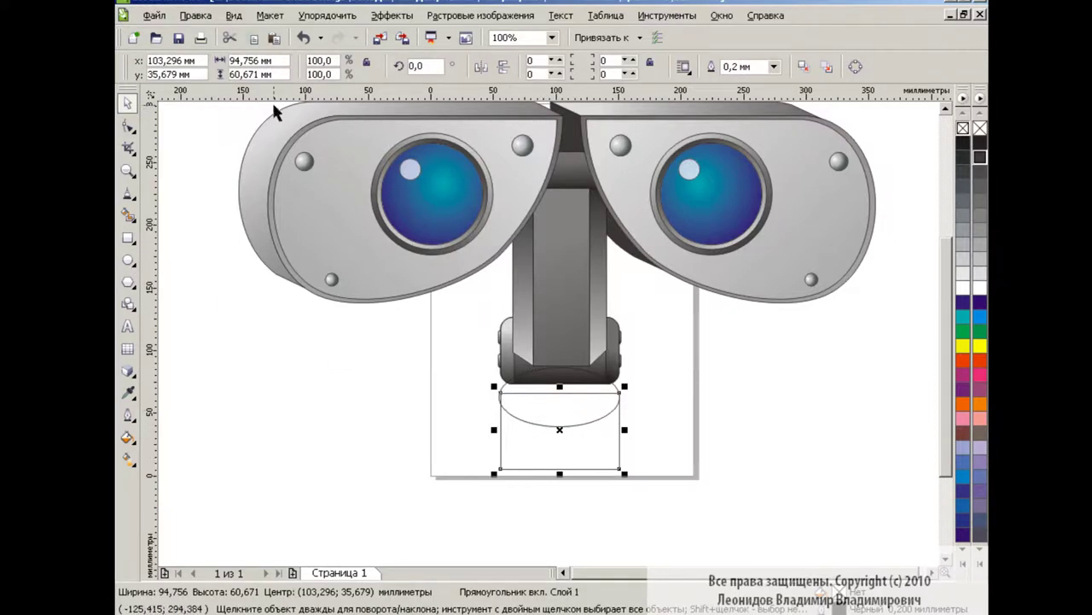
pyautogui.press('Tab')
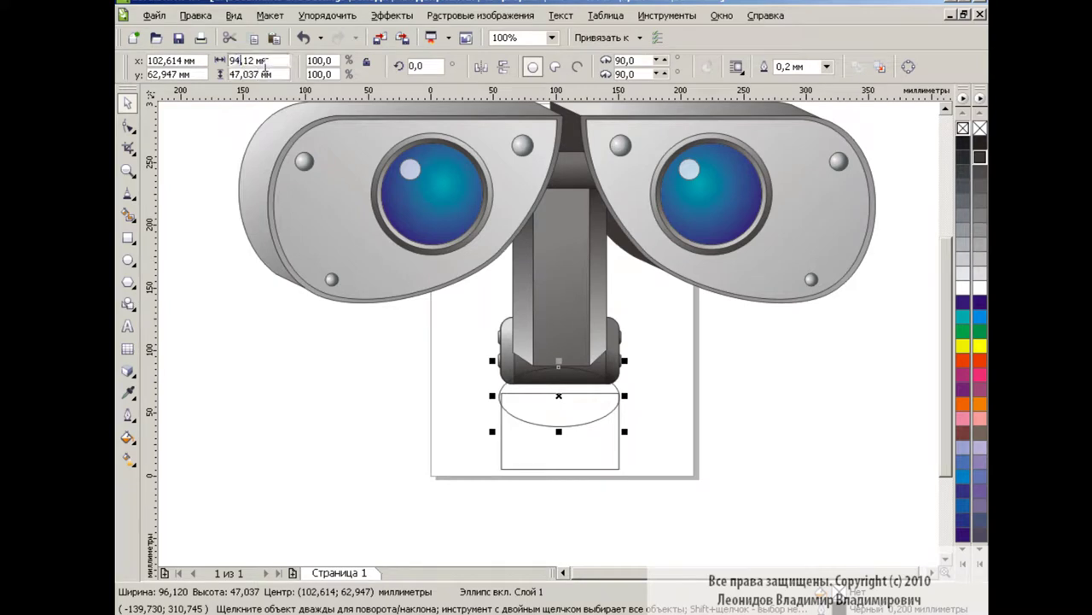
pyautogui.keyDown('shift'); pyautogui.click(618, 460); pyautogui.keyUp('shift')
pyautogui.hotkey('ctrl', 'shift', 'a')
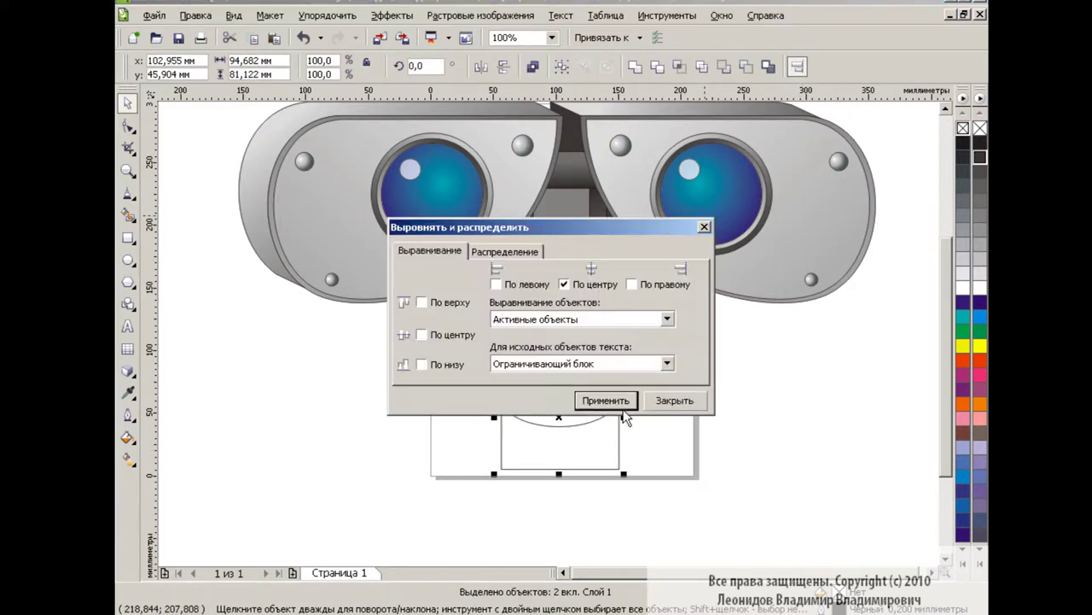
pyautogui.click(673, 396)
pyautogui.click(607, 420)
# Give the rectangle a gray linear gradient and the ellipse the same gradient at 180°.
pyautogui.press('g')
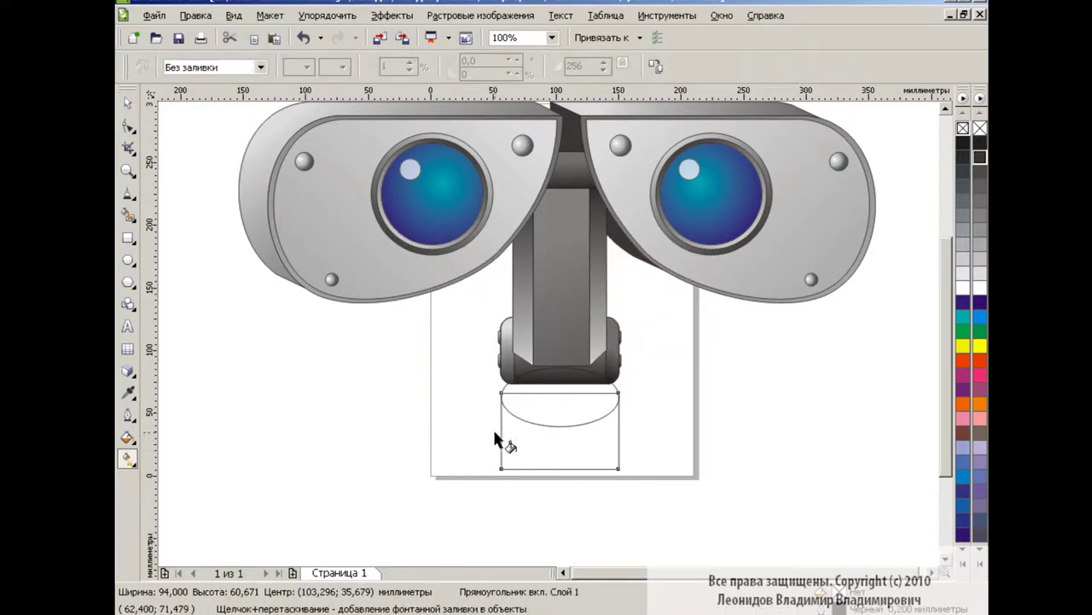
pyautogui.moveTo(492, 430); pyautogui.dragTo(643, 430)
pyautogui.press('space')
pyautogui.press('Tab')
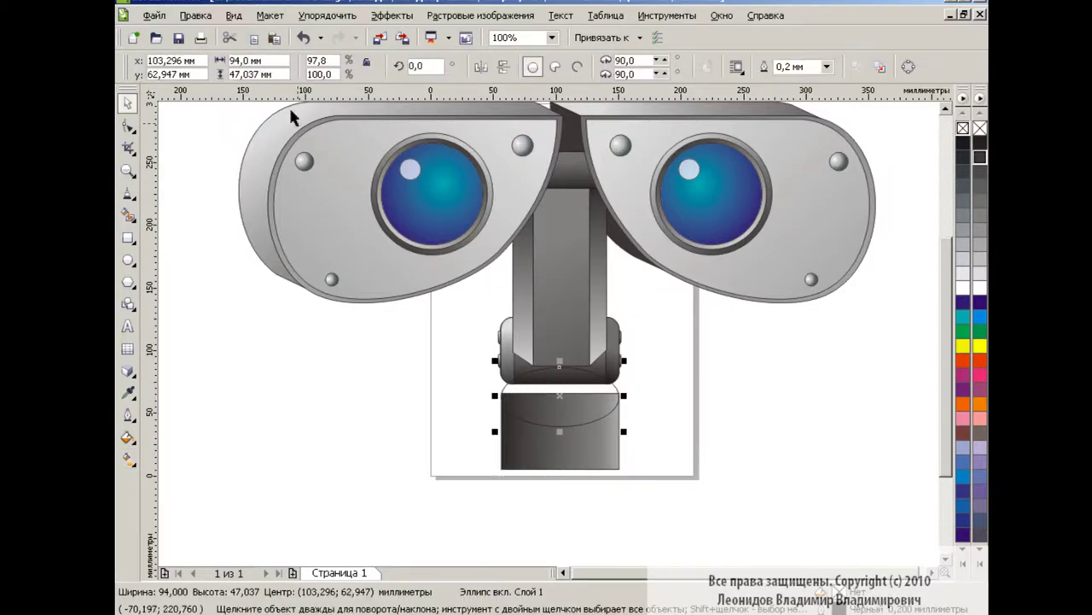
pyautogui.click(195, 15)
pyautogui.click(251, 255)
pyautogui.click(655, 339)
pyautogui.click(580, 467)
pyautogui.click(128, 437)
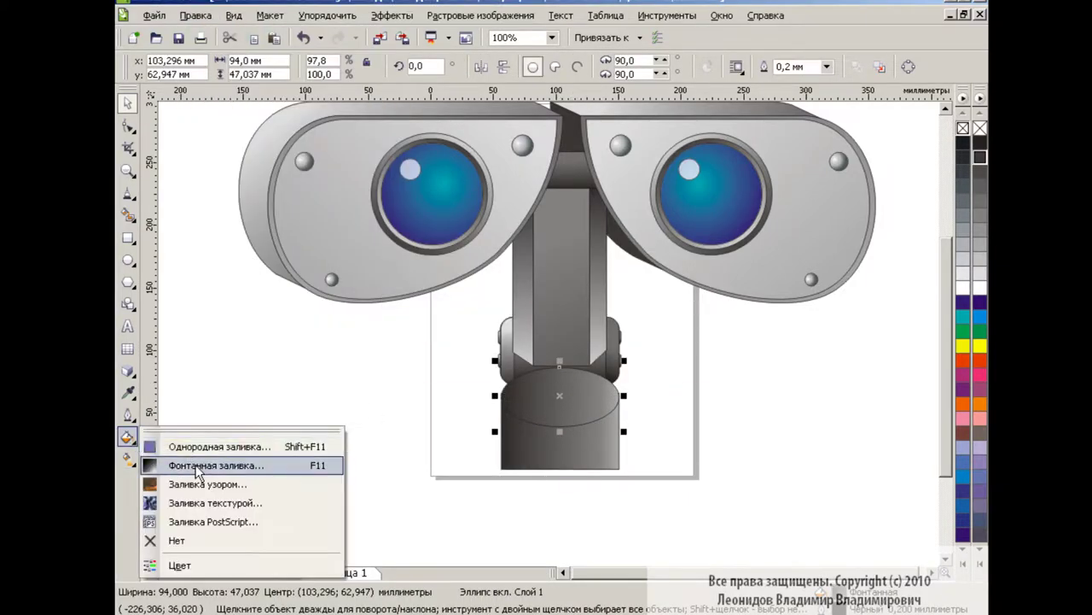
pyautogui.click(196, 466)
pyautogui.write('180,3')
pyautogui.press('Return')
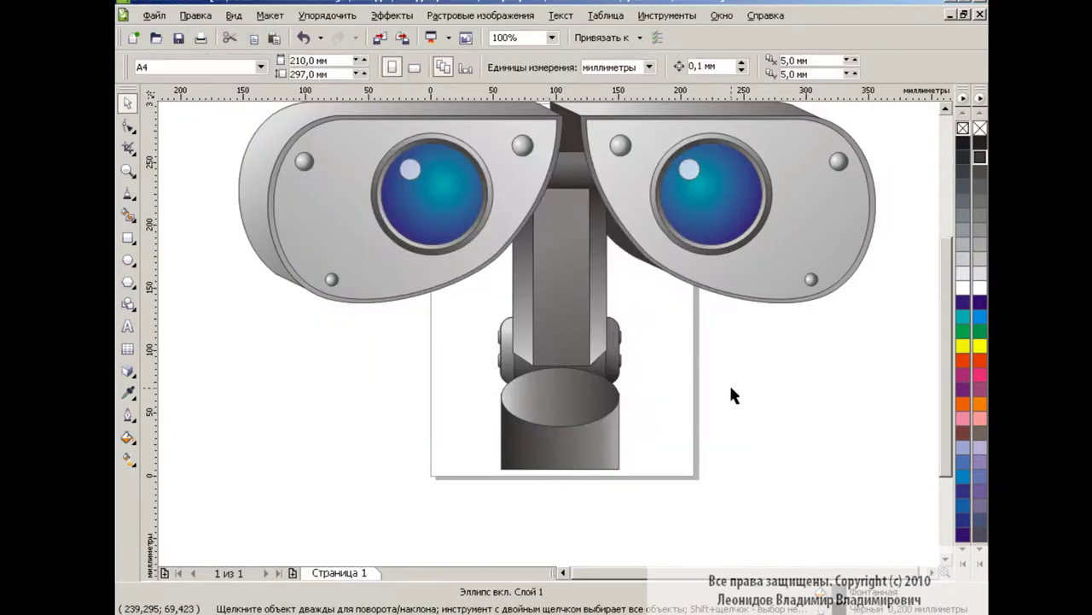
# Trim the shapes into a tube and move it up just beneath the neck.
pyautogui.click(636, 69)
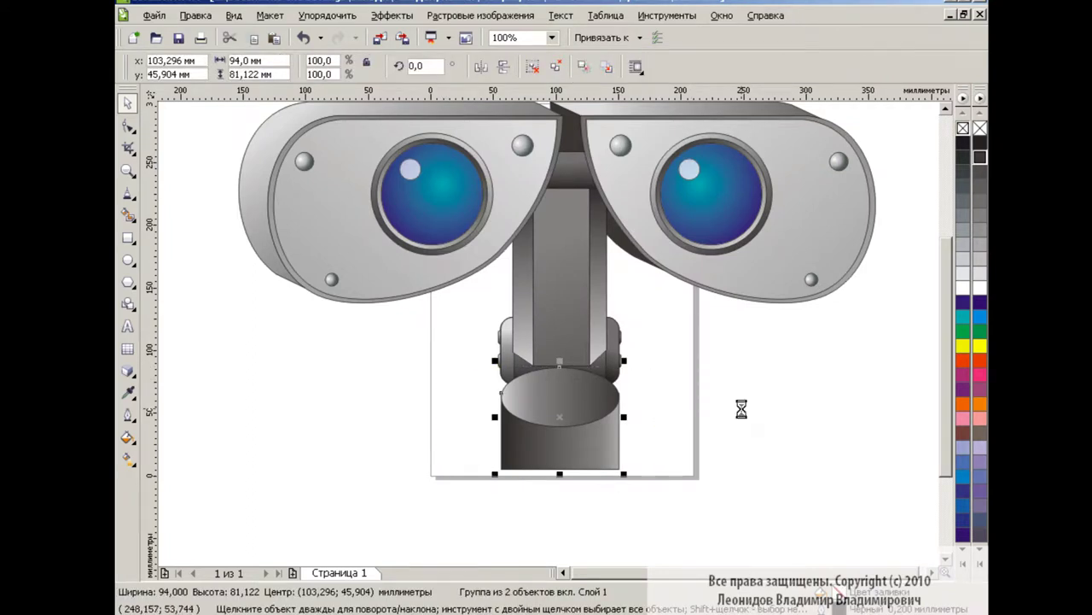
pyautogui.click(717, 422)
pyautogui.click(560, 422)
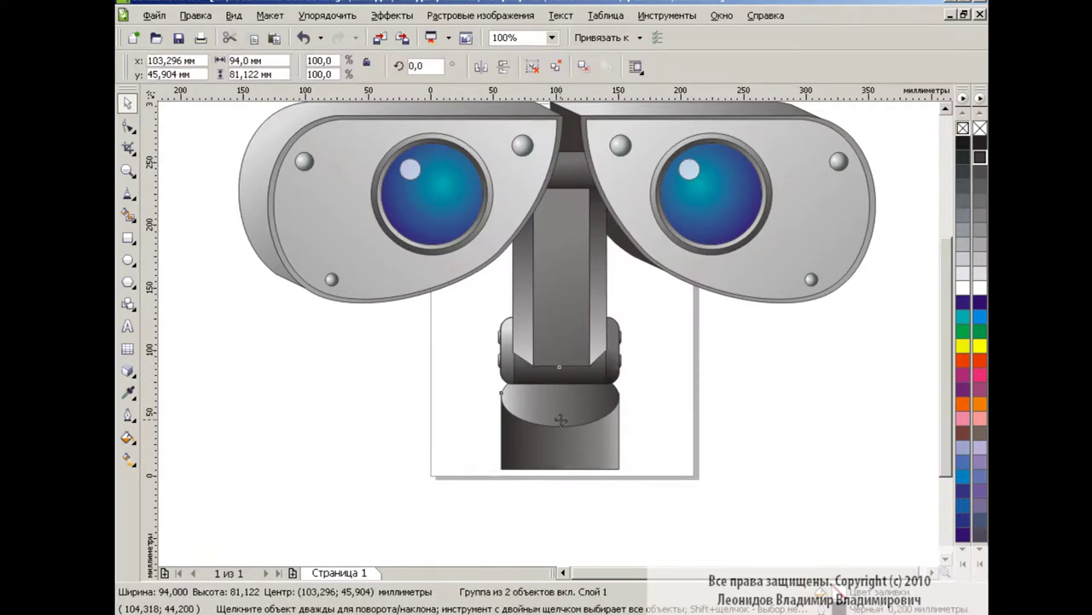
pyautogui.moveTo(561, 419); pyautogui.dragTo(561, 390)
pyautogui.click(660, 386)
pyautogui.click(551, 37)
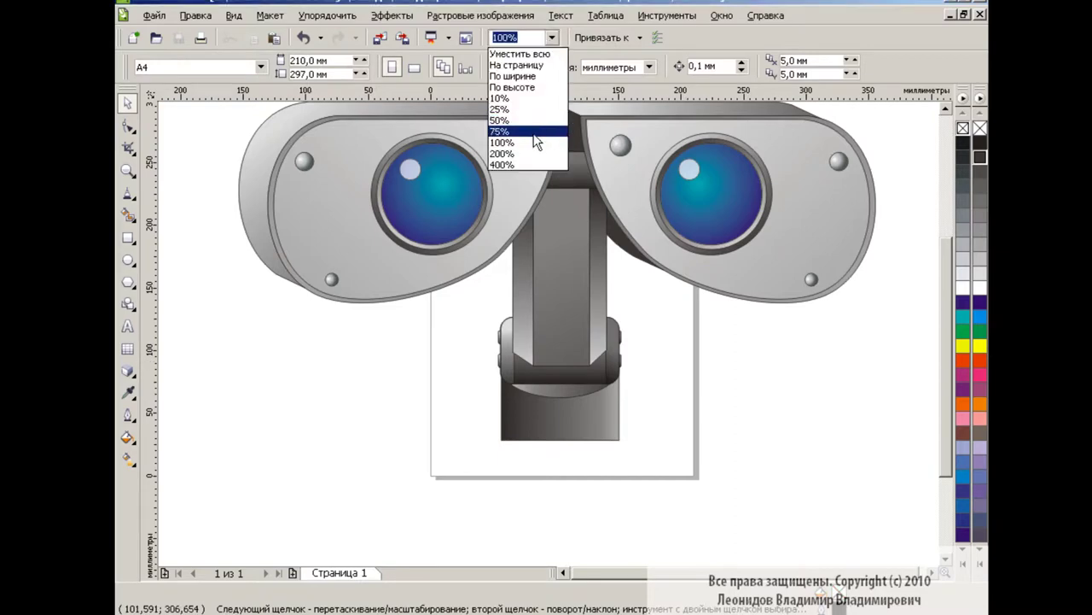
pyautogui.click(533, 132)
pyautogui.hotkey('ctrl', 'a')
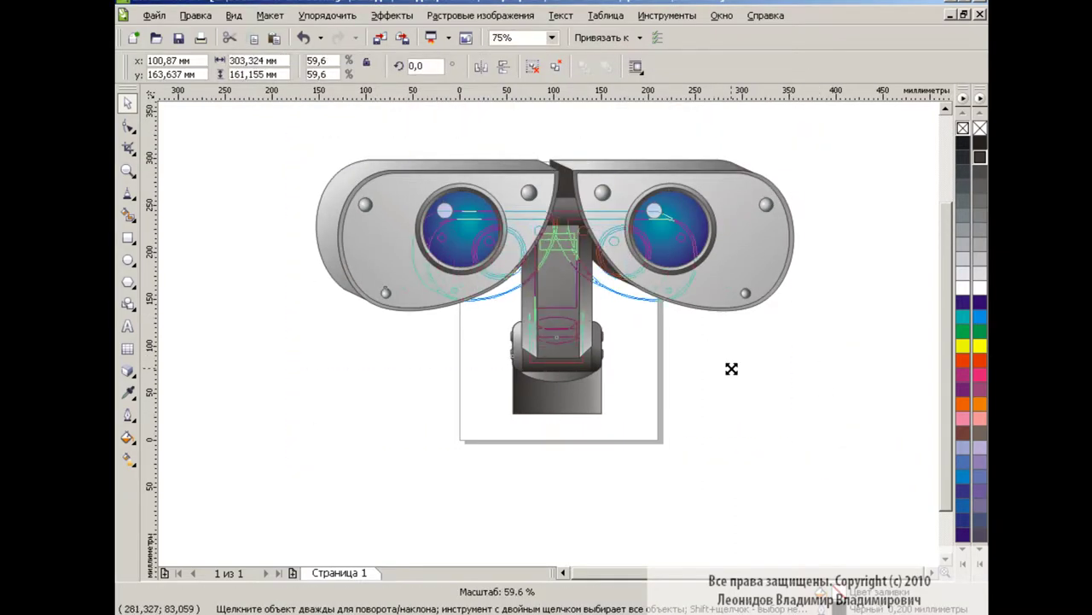
pyautogui.click(551, 38)
pyautogui.click(502, 165)
# At 50% zoom, draw a large body rectangle centred under the head, with the head above it.
pyautogui.click(552, 37)
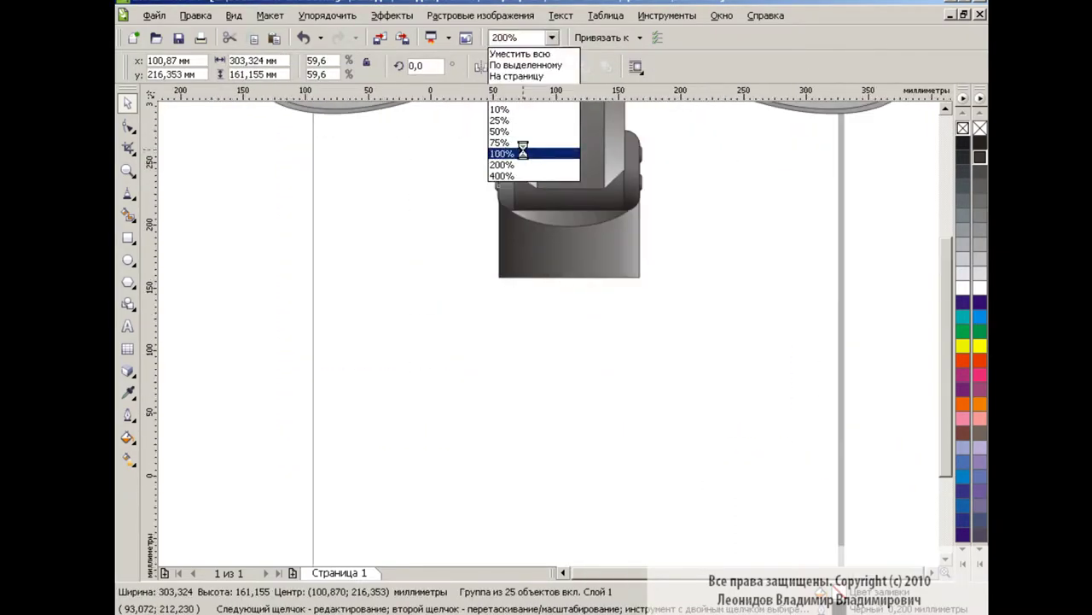
pyautogui.click(522, 153)
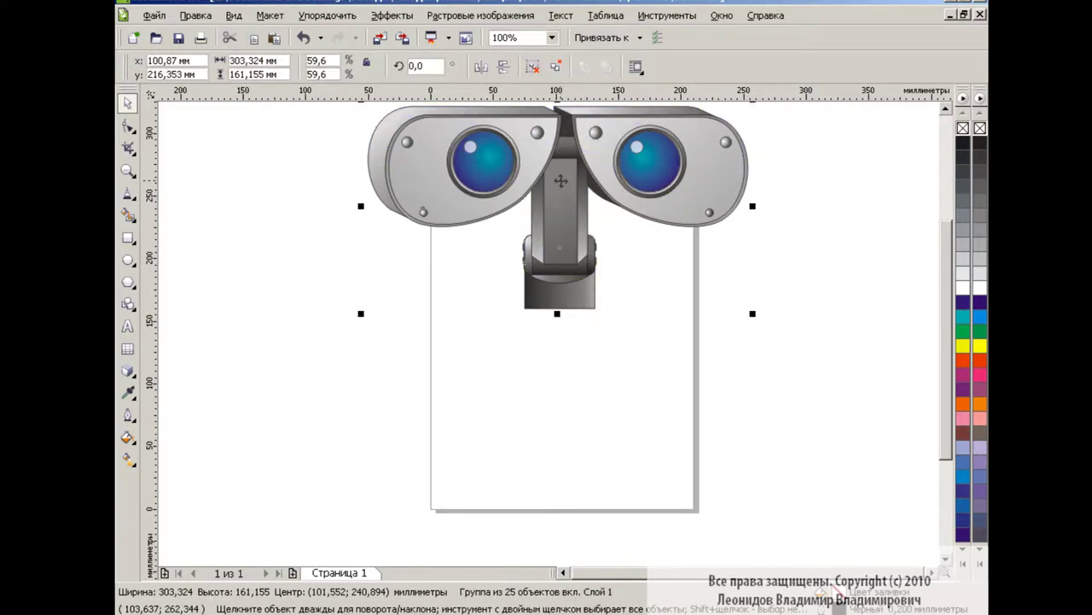
pyautogui.click(551, 38)
pyautogui.click(504, 129)
pyautogui.click(674, 328)
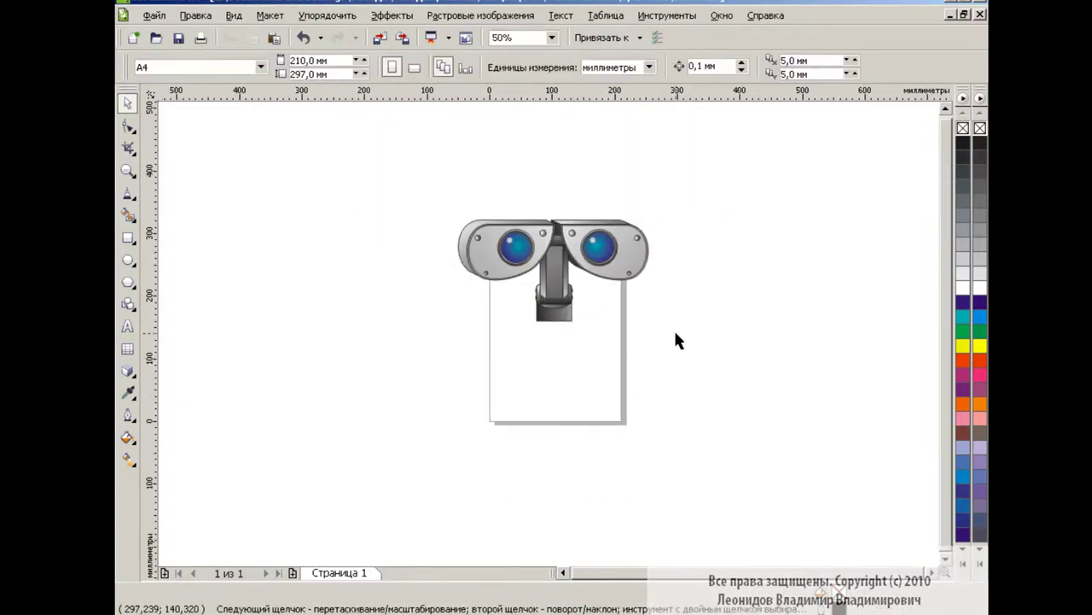
pyautogui.click(127, 242)
pyautogui.moveTo(446, 314); pyautogui.dragTo(670, 488)
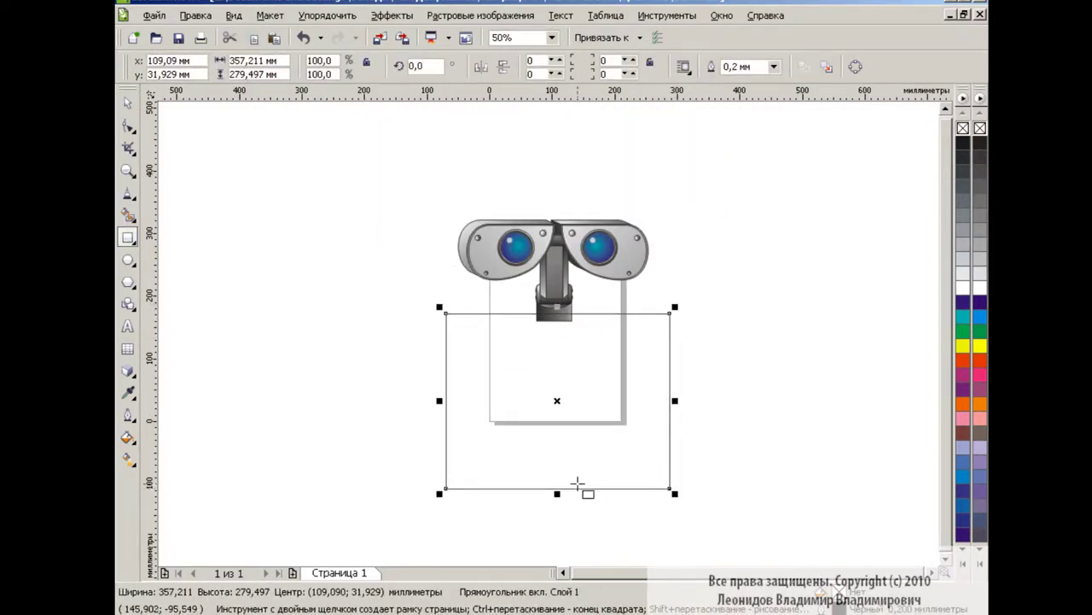
pyautogui.press('space')
pyautogui.hotkey('ctrl', 'shift', 'a')
pyautogui.click(605, 397)
pyautogui.click(673, 397)
pyautogui.click(754, 333)
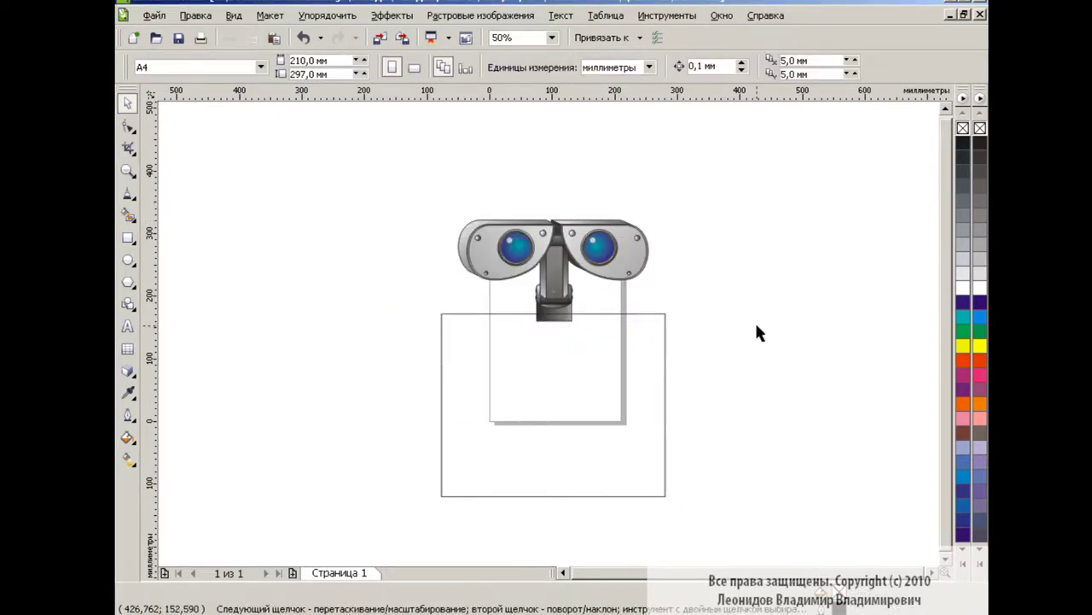
pyautogui.moveTo(553, 256); pyautogui.dragTo(553, 239)
pyautogui.click(713, 296)
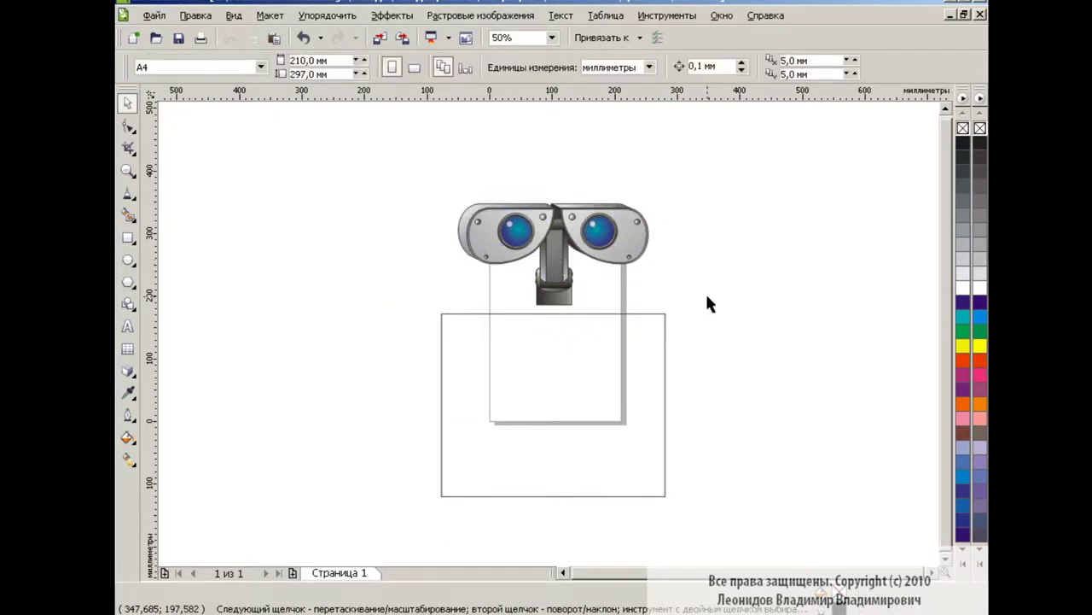
# Shorten a copy into an upper band and Smart Fill the lower body area light grey.
pyautogui.click(554, 496)
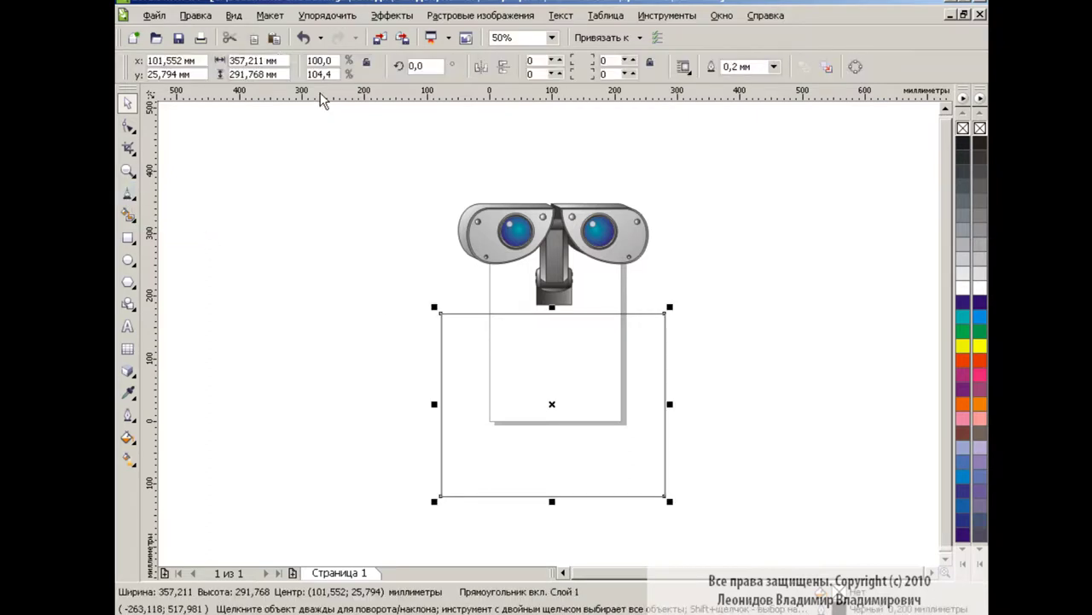
pyautogui.moveTo(554, 496); pyautogui.dragTo(554, 383)
pyautogui.click(771, 383)
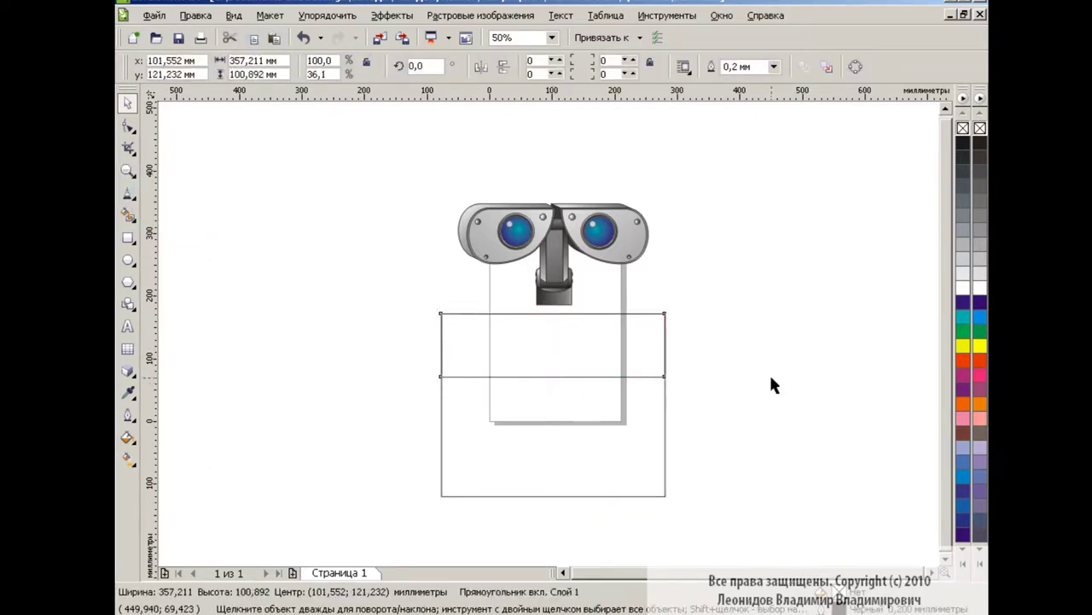
pyautogui.click(128, 215)
pyautogui.click(542, 397)
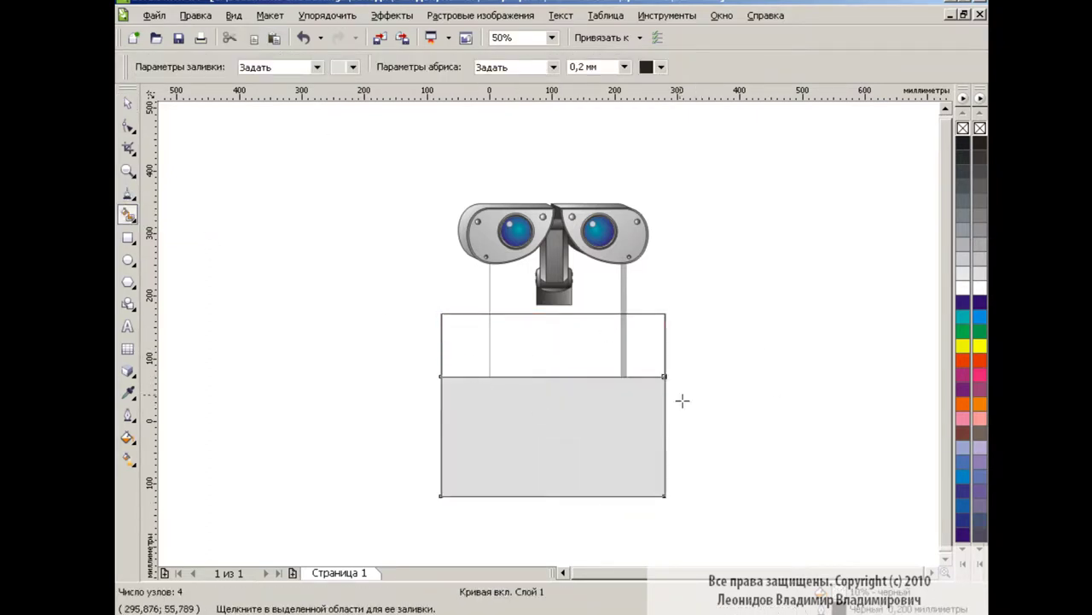
pyautogui.press('space')
pyautogui.click(568, 342)
pyautogui.click(731, 356)
# Convert the body shapes to curves and select the grey block's bottom nodes.
pyautogui.click(666, 15)
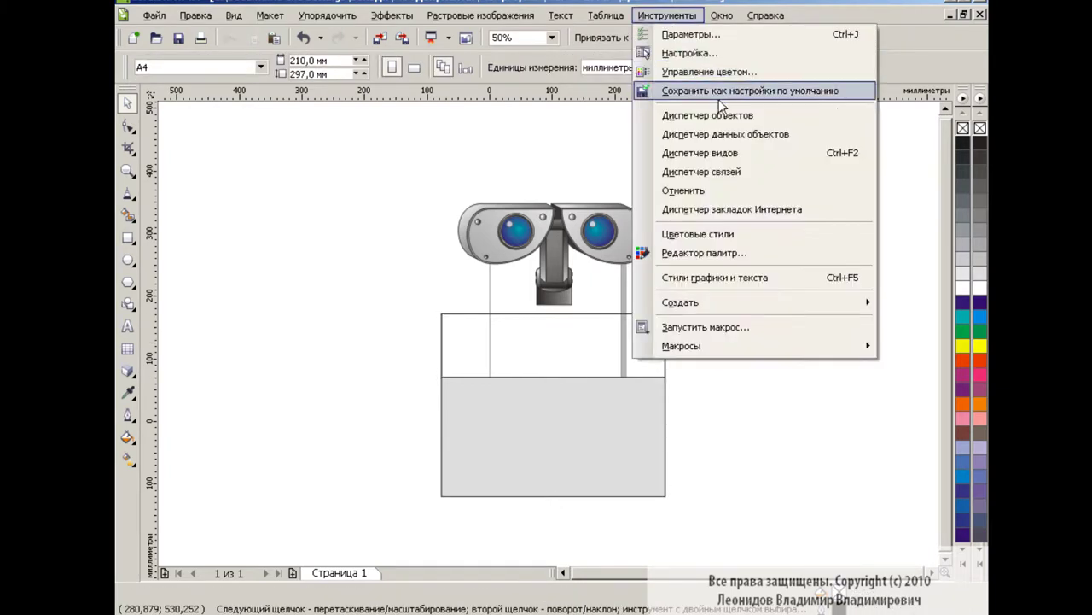
pyautogui.click(687, 120)
pyautogui.click(872, 205)
pyautogui.click(944, 91)
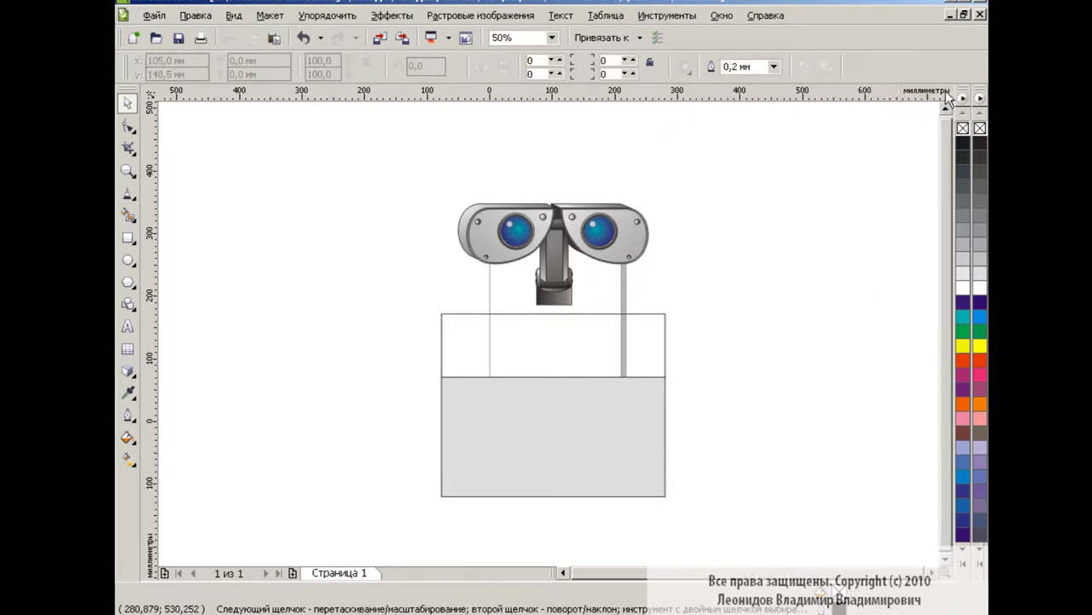
pyautogui.click(613, 356)
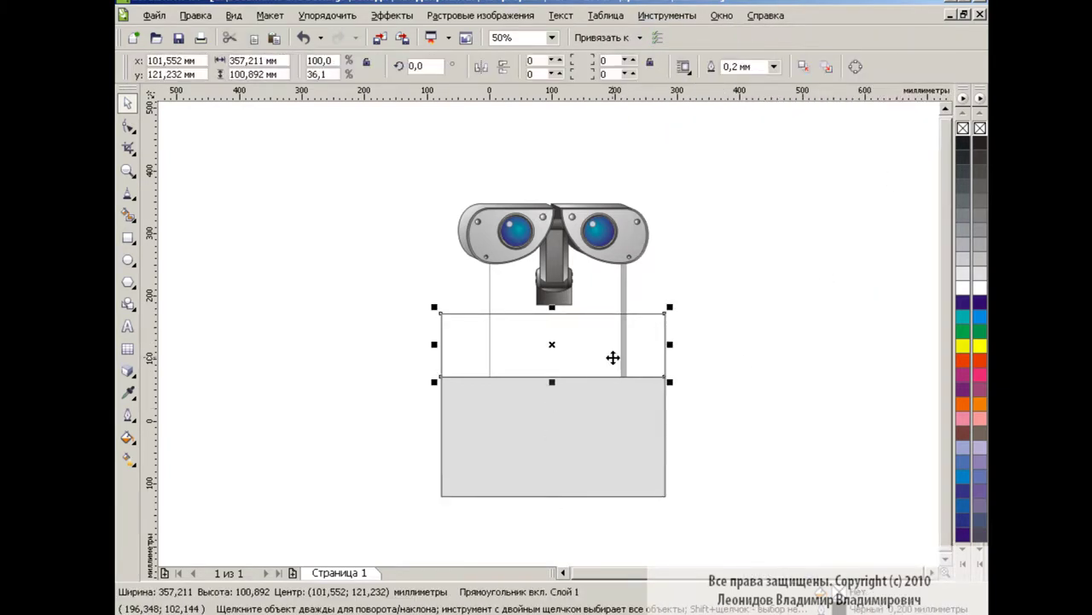
pyautogui.click(856, 66)
pyautogui.click(724, 391)
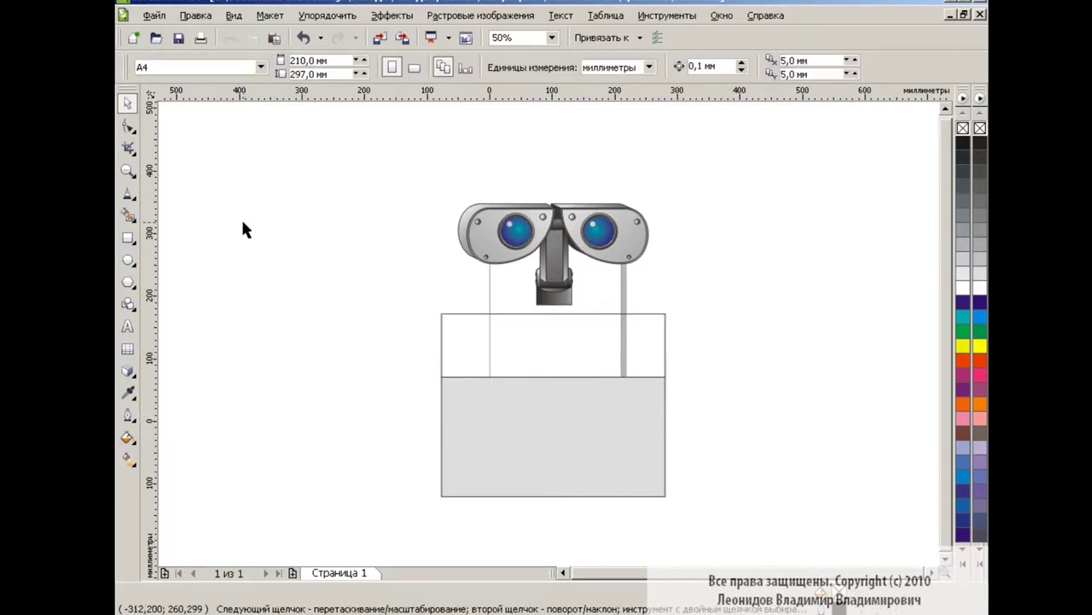
pyautogui.click(129, 126)
pyautogui.click(490, 458)
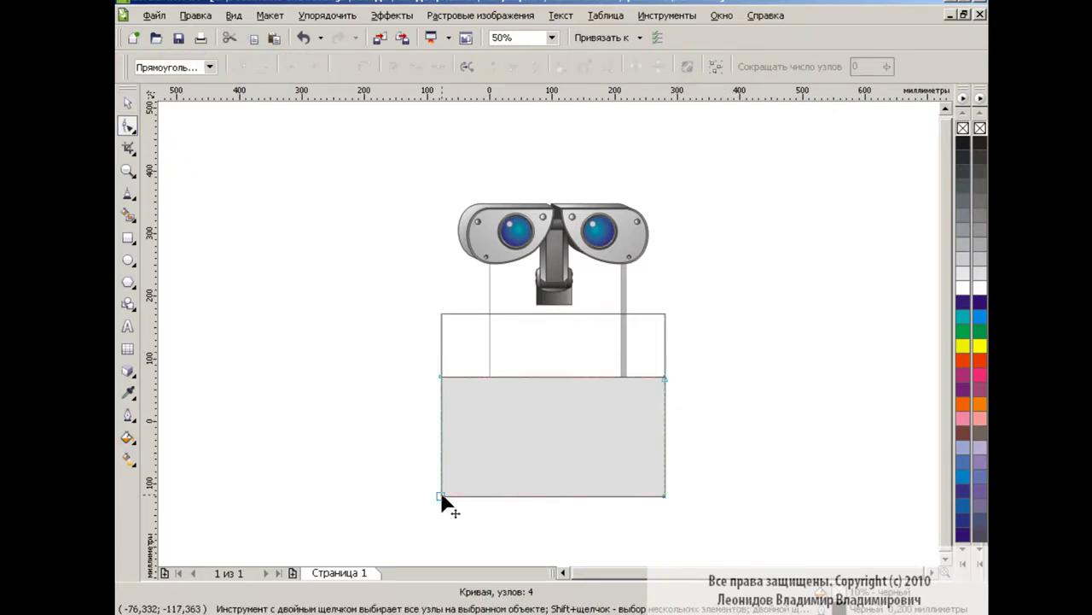
# Spread the grey block's bottom corners outward into a trapezoid, then zoom to 100%.
pyautogui.moveTo(441, 496); pyautogui.dragTo(683, 506)
pyautogui.press('space')
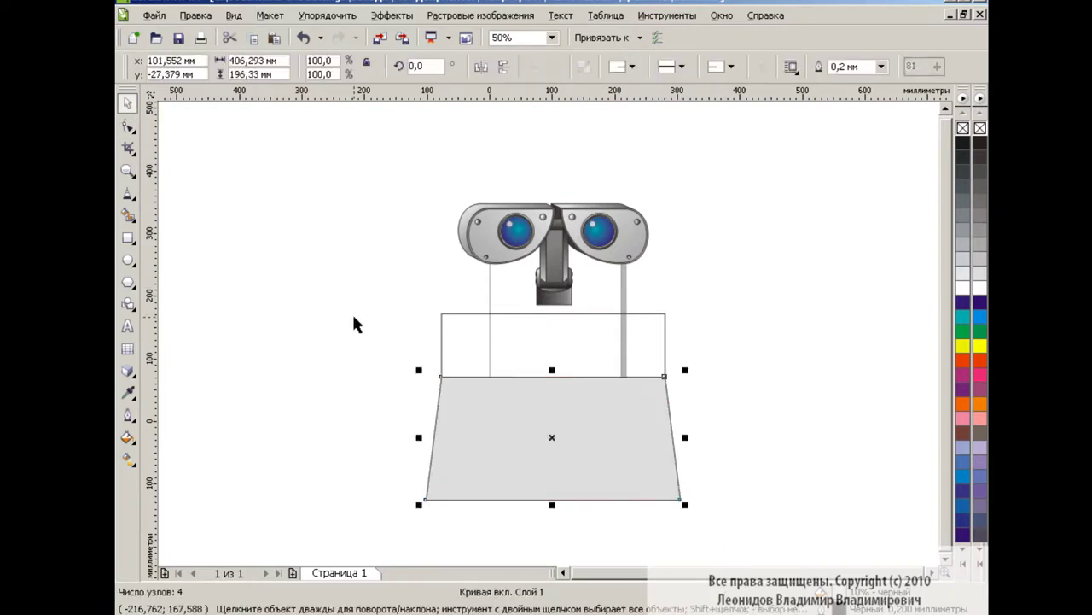
pyautogui.click(353, 317)
pyautogui.click(552, 38)
pyautogui.click(512, 142)
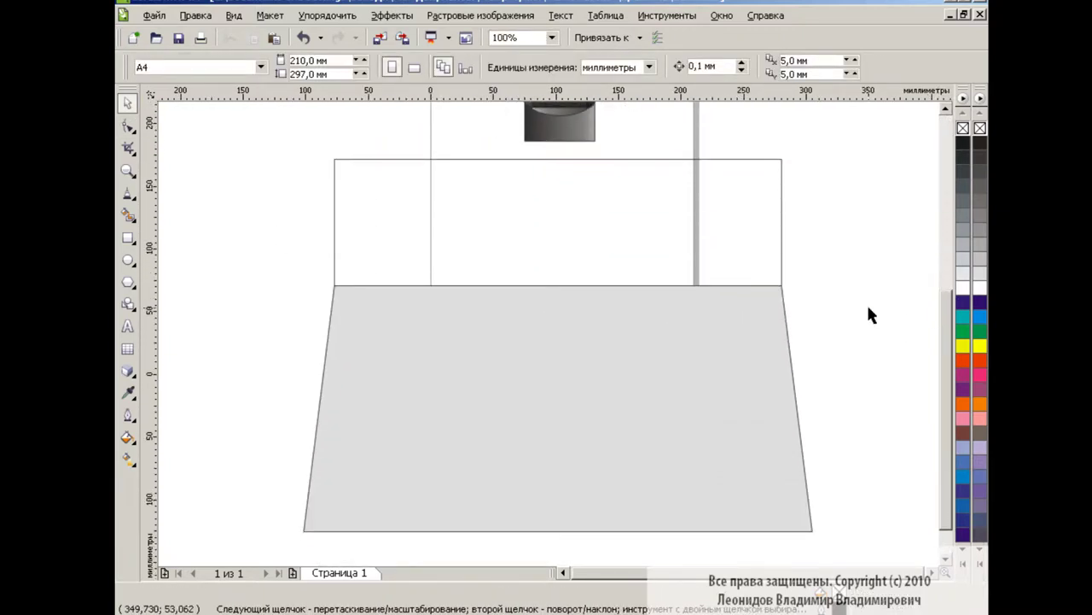
# Flatten the upper band into a thin strip overhanging both sides of the body evenly.
pyautogui.click(697, 246)
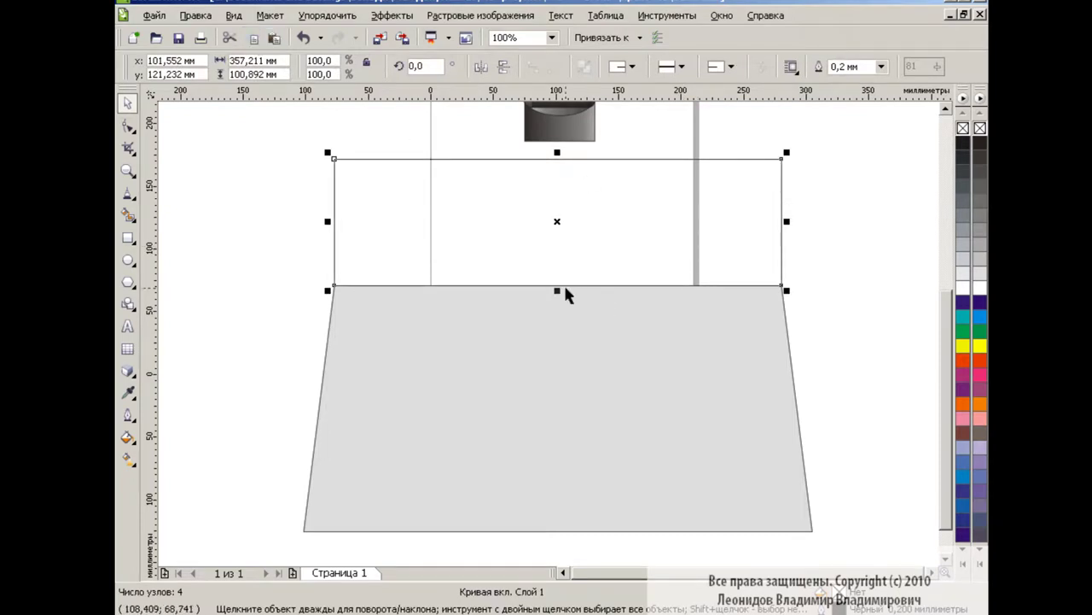
pyautogui.moveTo(565, 289); pyautogui.dragTo(557, 167)
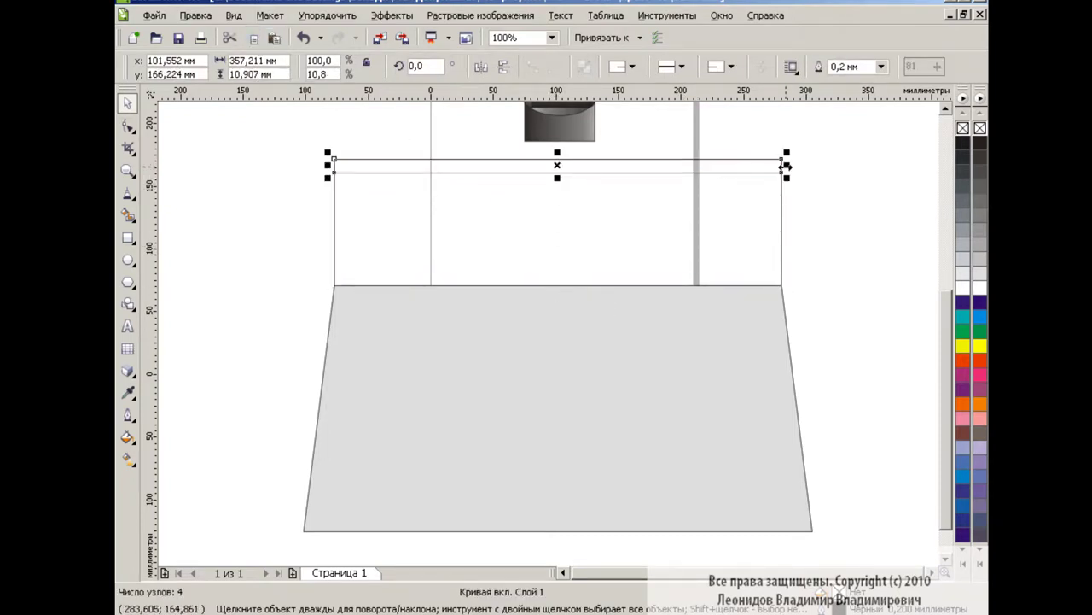
pyautogui.moveTo(787, 165); pyautogui.dragTo(819, 165)
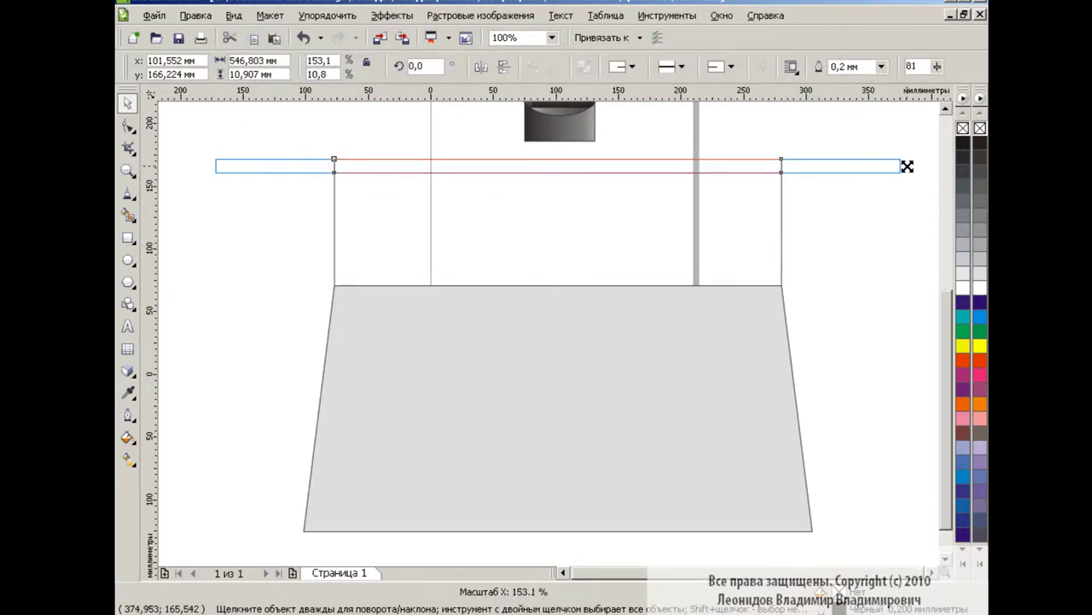
pyautogui.moveTo(891, 166); pyautogui.dragTo(870, 166)
pyautogui.click(879, 209)
pyautogui.click(849, 167)
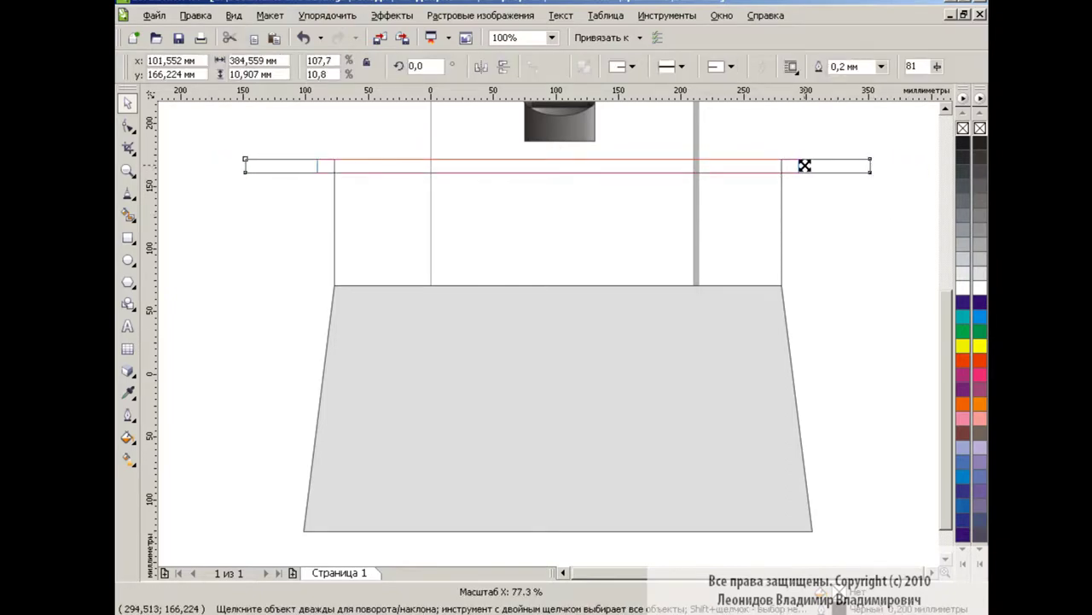
pyautogui.click(848, 246)
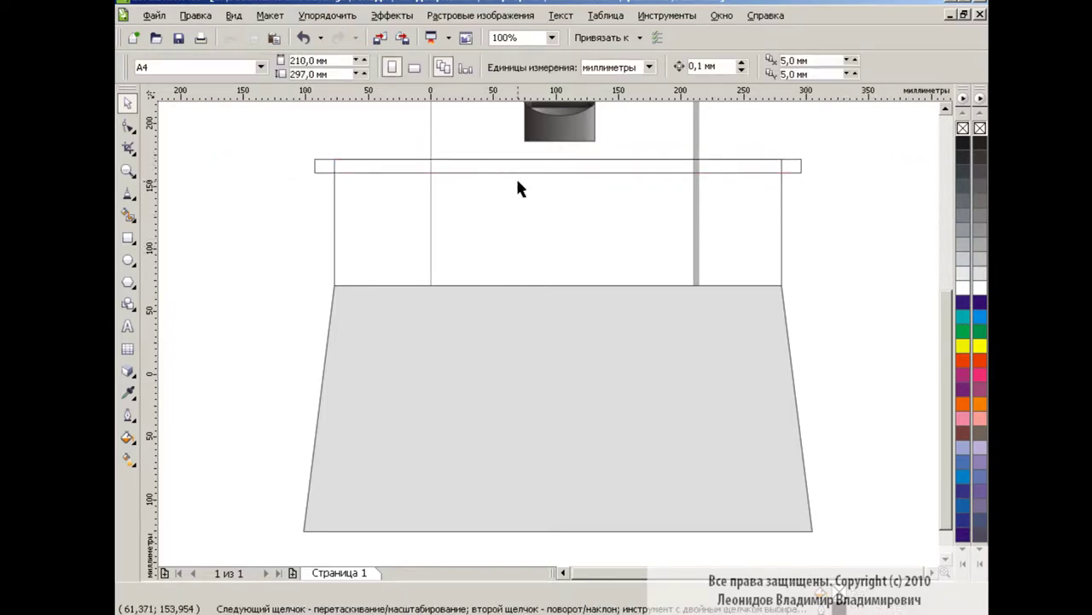
# Make a narrower centred copy of the upper body rectangle to divide the strip.
pyautogui.click(640, 236)
pyautogui.moveTo(786, 221); pyautogui.dragTo(655, 221)
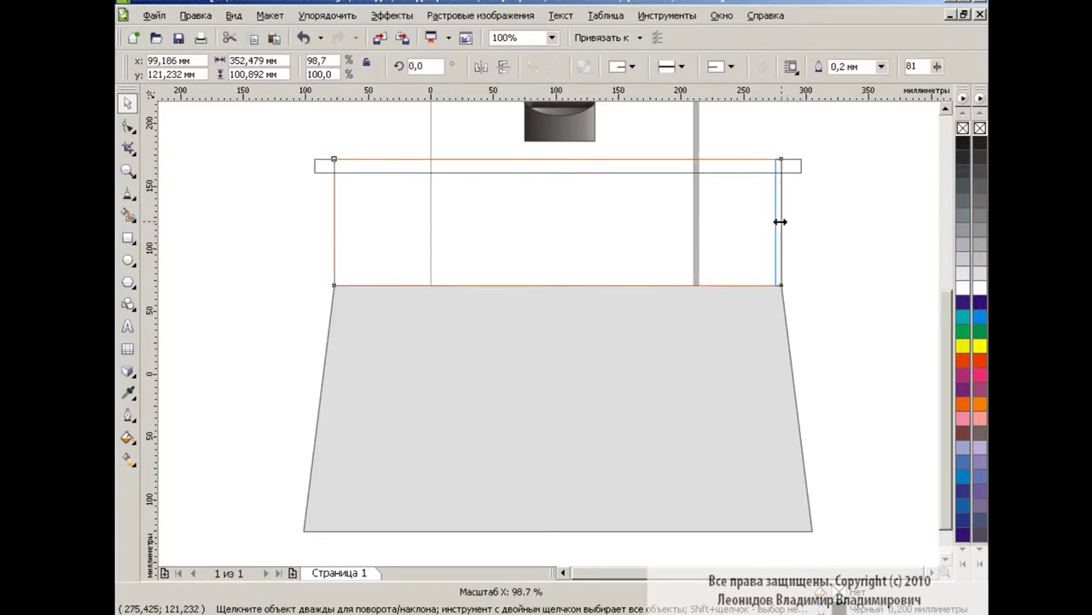
pyautogui.click(860, 233)
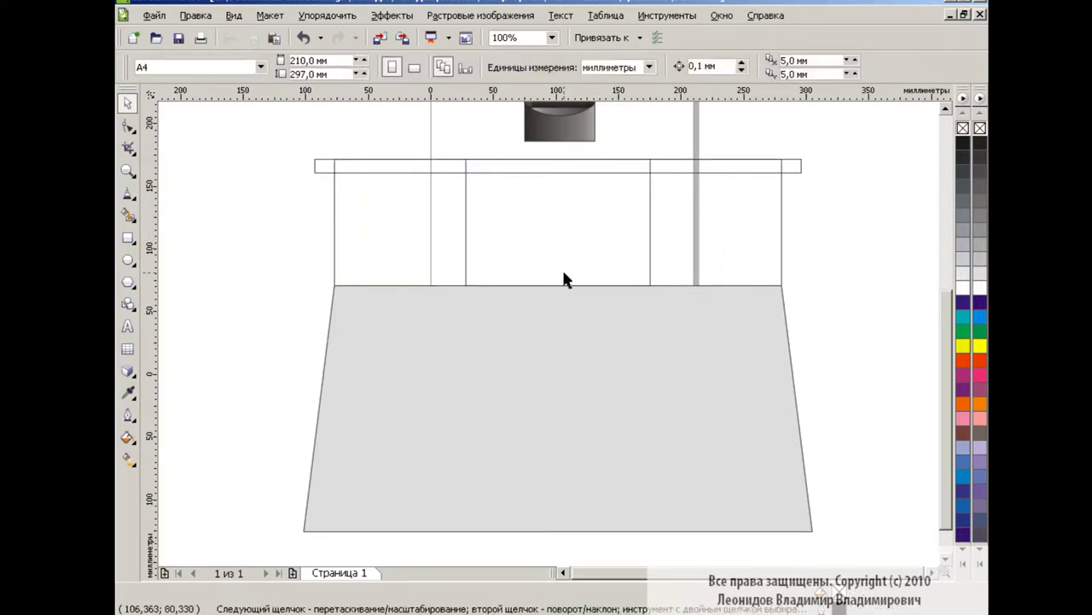
pyautogui.click(128, 214)
# Smart Fill the strip's two ends grey and its middle section yellow.
pyautogui.click(367, 166)
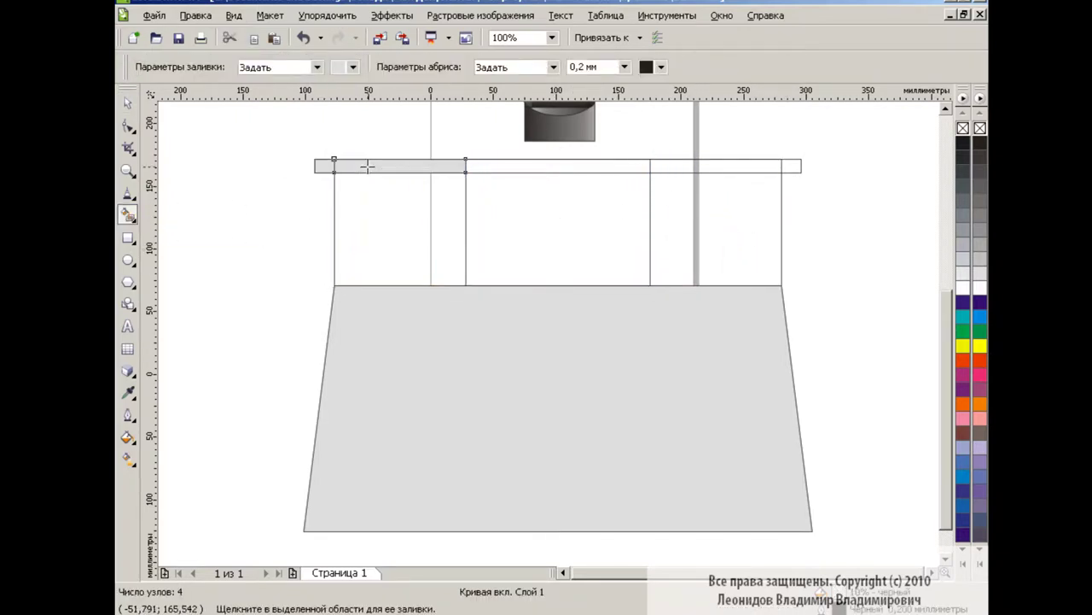
pyautogui.click(698, 167)
pyautogui.click(352, 66)
pyautogui.click(389, 107)
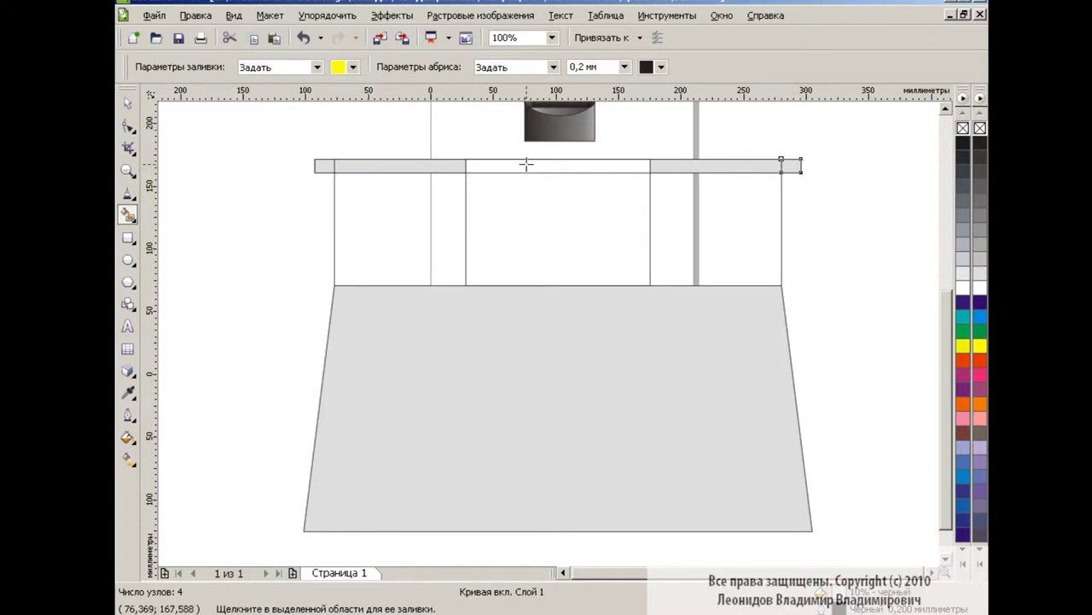
pyautogui.click(527, 165)
pyautogui.press('space')
# Add a thinner dark grey strip beneath the yellow middle section.
pyautogui.click(533, 223)
pyautogui.click(530, 217)
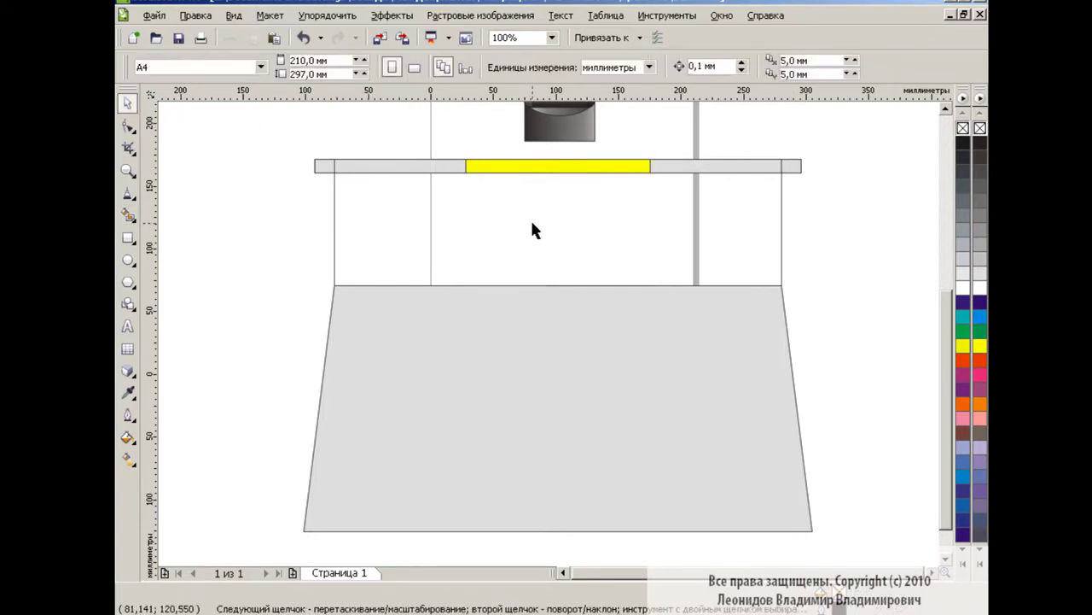
pyautogui.click(384, 166)
pyautogui.click(726, 166)
pyautogui.click(674, 222)
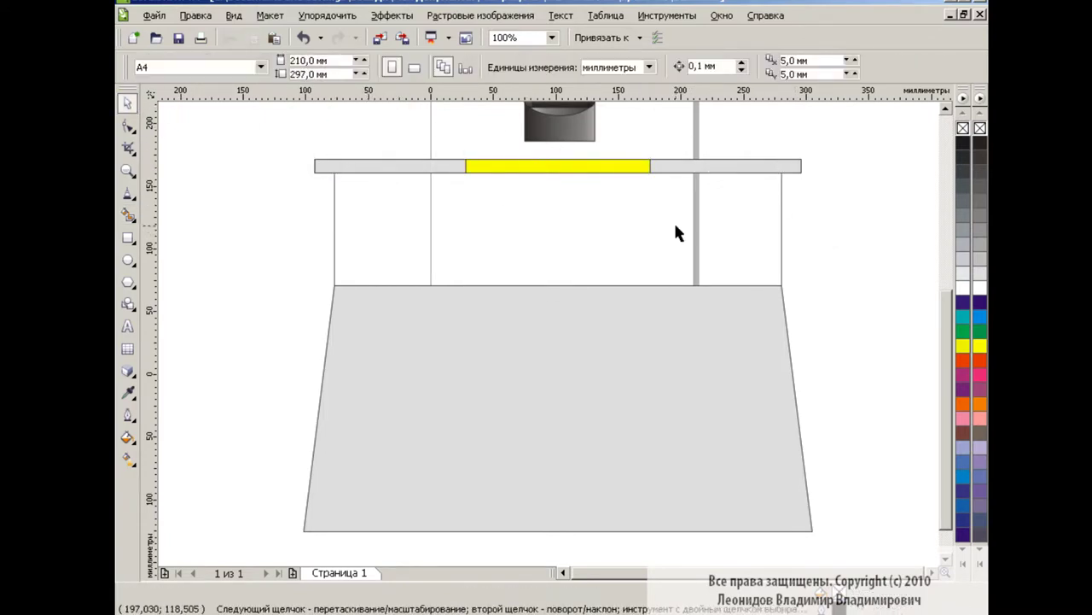
pyautogui.click(615, 165)
pyautogui.moveTo(559, 156); pyautogui.dragTo(558, 178)
pyautogui.click(980, 201)
pyautogui.click(583, 233)
pyautogui.click(559, 170)
pyautogui.click(680, 218)
# Give the upper body rectangle a dark-grey-to-grey linear gradient fill.
pyautogui.click(553, 229)
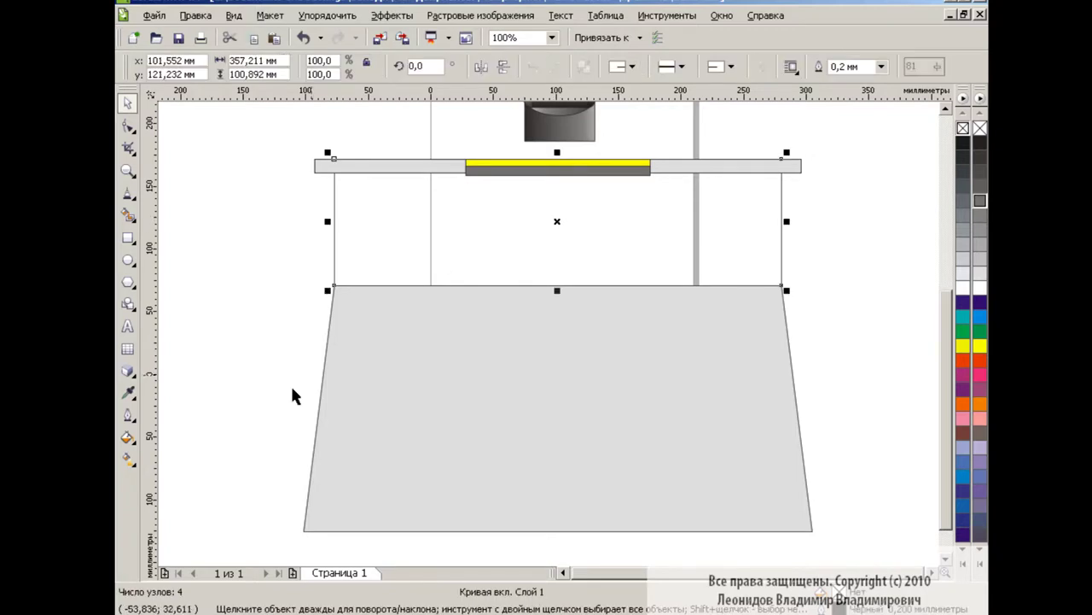
pyautogui.click(128, 459)
pyautogui.moveTo(328, 278)
pyautogui.mouseDown()
pyautogui.moveTo(766, 135)
pyautogui.moveTo(740, 134)
pyautogui.moveTo(409, 308)
pyautogui.mouseUp()
pyautogui.click(342, 66)
pyautogui.click(353, 102)
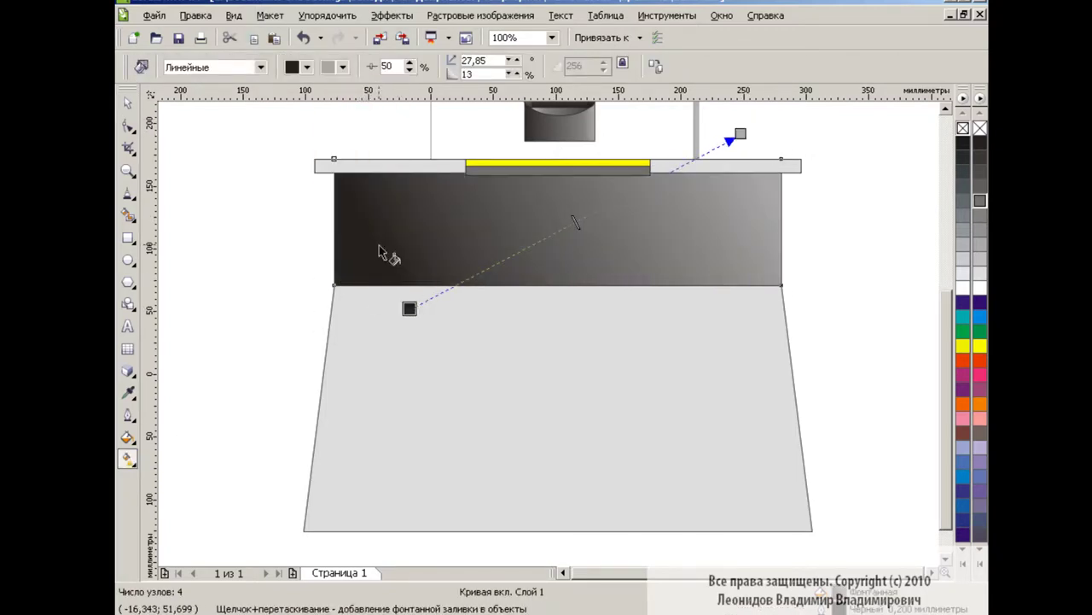
pyautogui.click(306, 67)
pyautogui.click(307, 67)
pyautogui.click(331, 84)
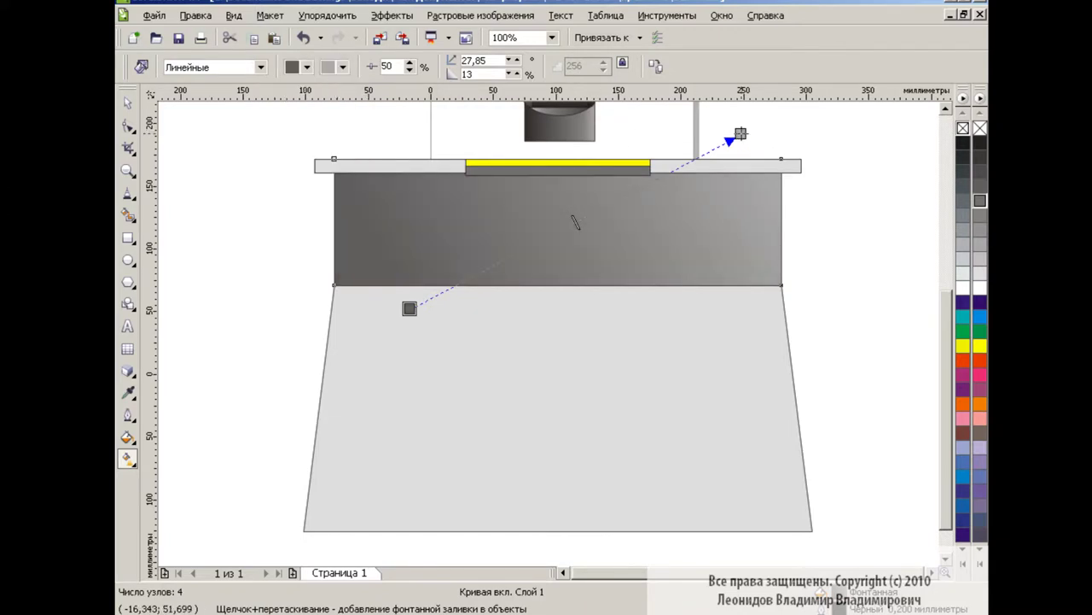
pyautogui.click(384, 84)
pyautogui.press('space')
pyautogui.click(281, 239)
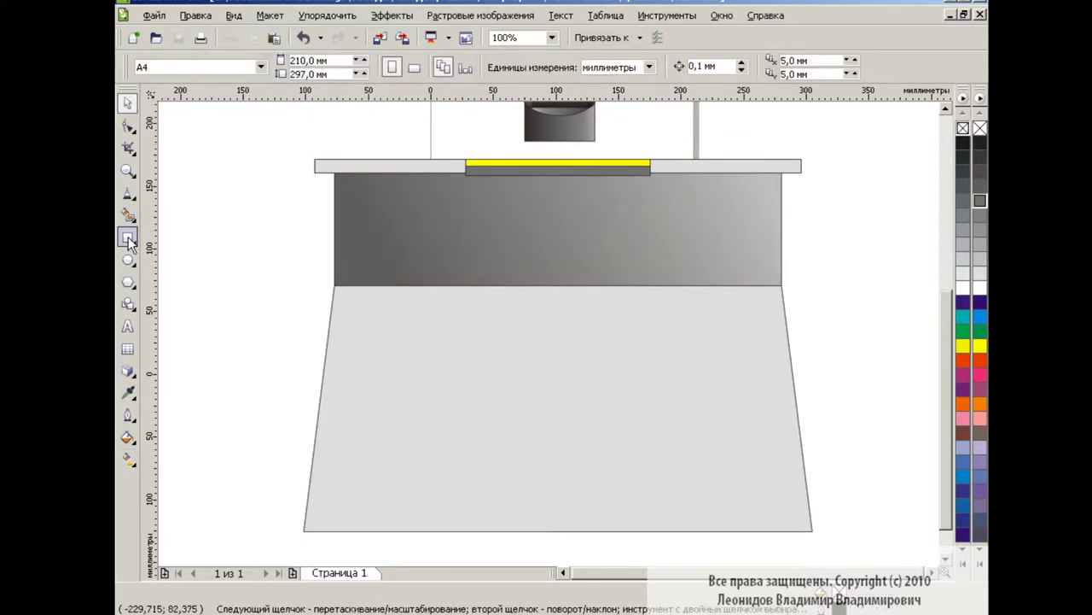
pyautogui.click(376, 242)
# Copy the gradient rectangle and scale the copy into a thin vertical bar.
pyautogui.click(256, 37)
pyautogui.click(274, 37)
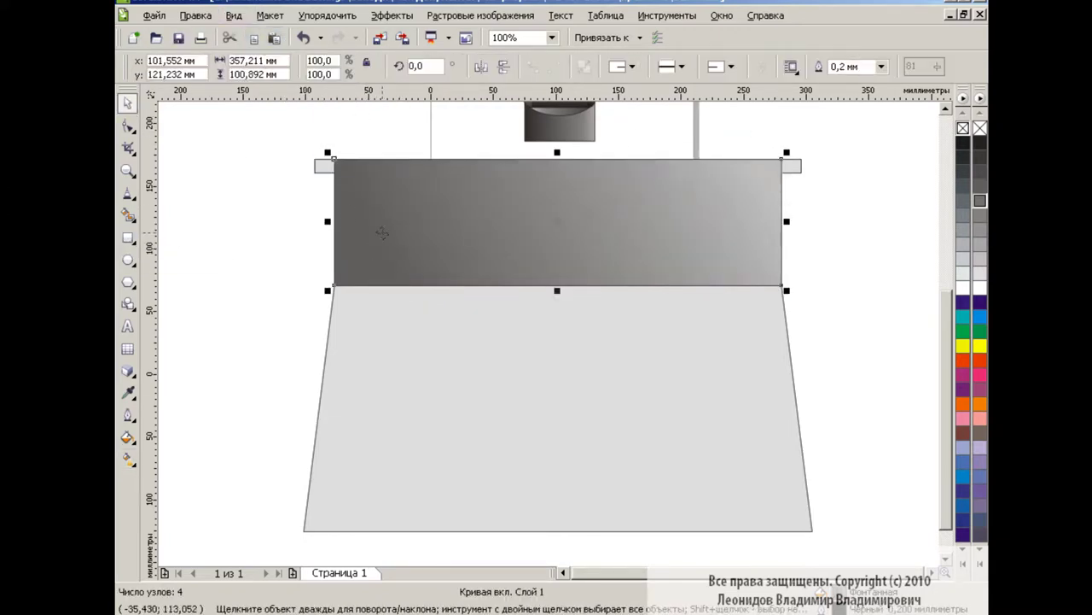
pyautogui.moveTo(328, 221); pyautogui.dragTo(420, 221)
pyautogui.moveTo(787, 221)
pyautogui.mouseDown()
pyautogui.moveTo(434, 221)
pyautogui.moveTo(447, 169)
pyautogui.mouseUp()
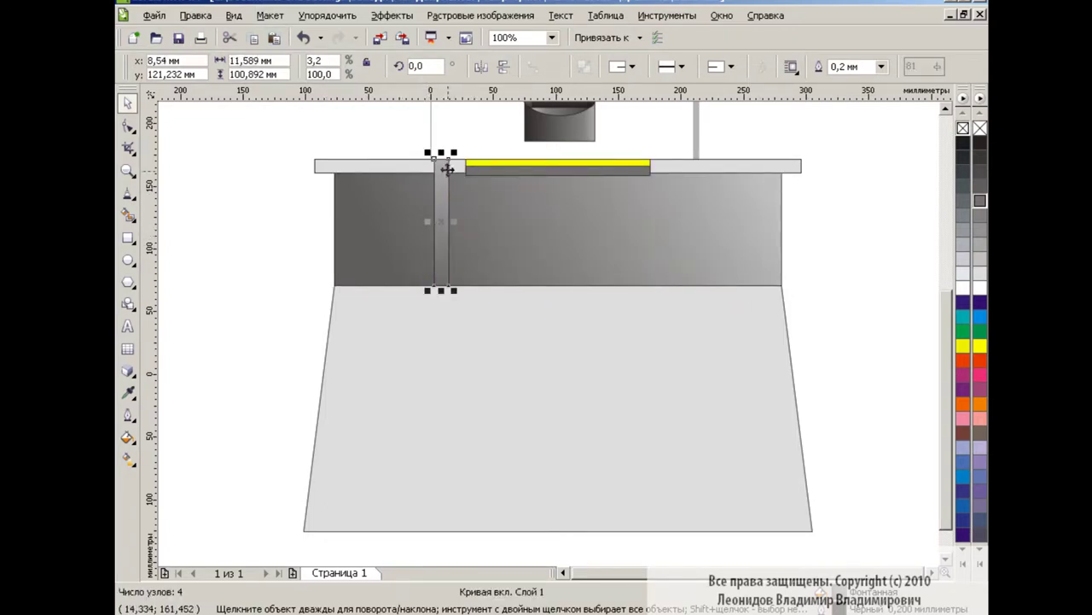
pyautogui.press('Tab')
pyautogui.click(453, 220)
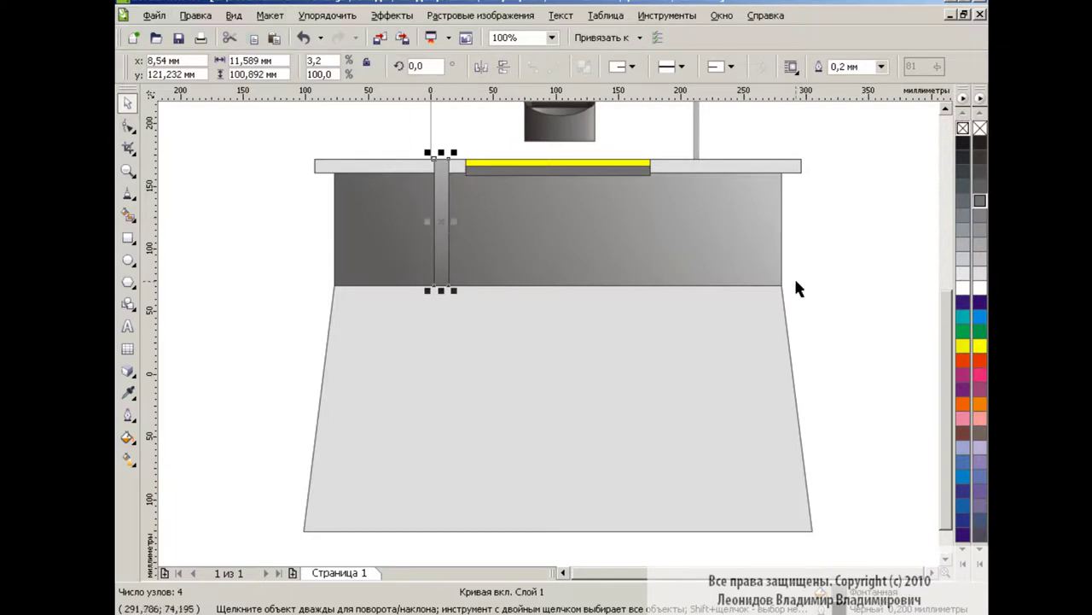
pyautogui.click(850, 256)
# Add a narrower inner copy of the bar filled 20% black.
pyautogui.click(461, 280)
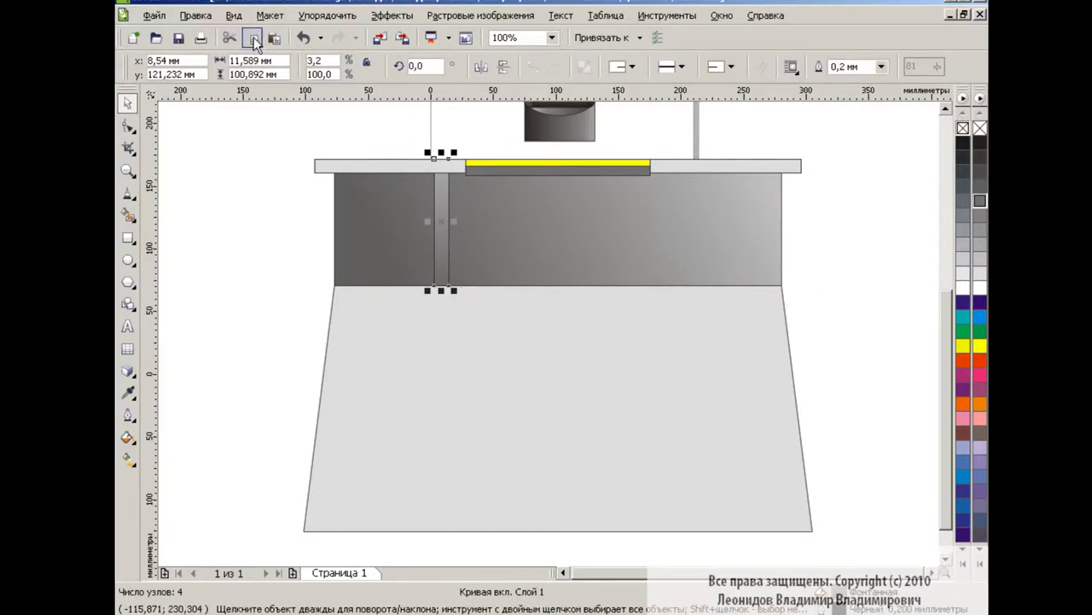
pyautogui.moveTo(429, 221); pyautogui.dragTo(437, 221)
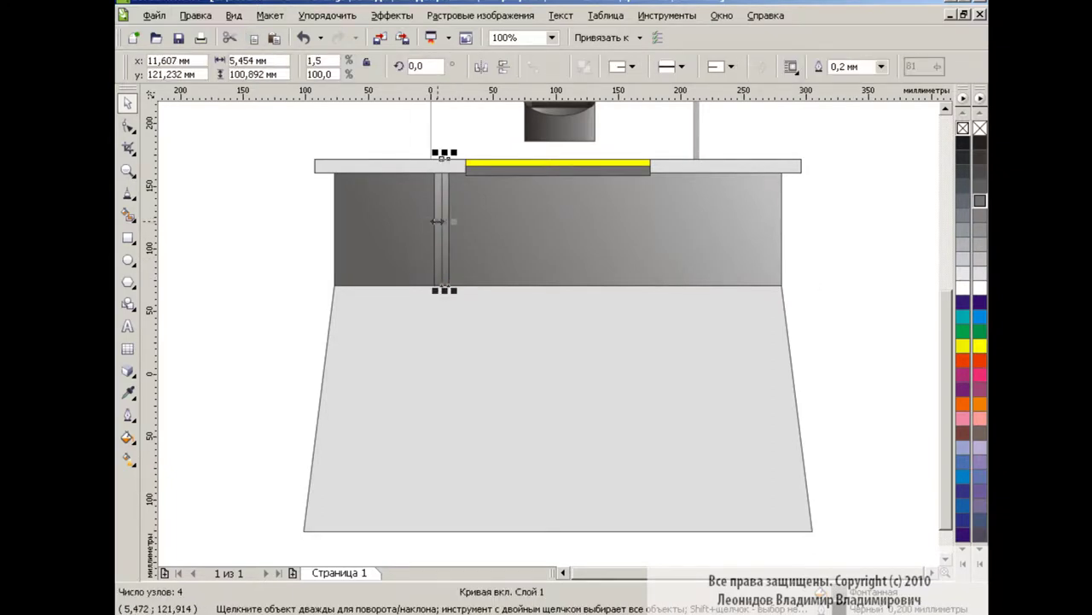
pyautogui.hotkey('ctrl', 'z')
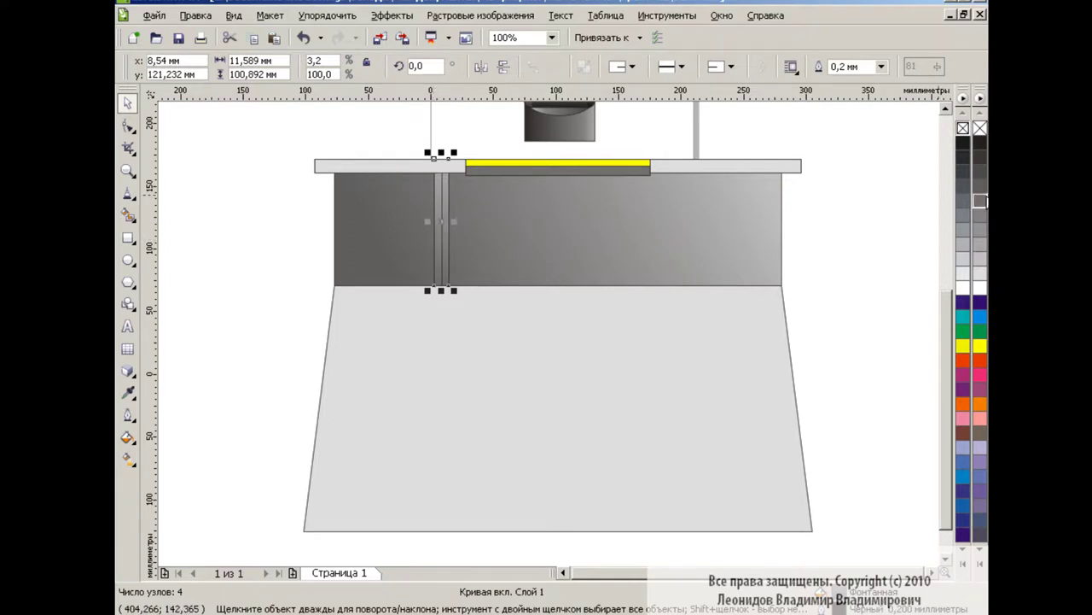
pyautogui.hotkey('ctrl', 'shift', 'z')
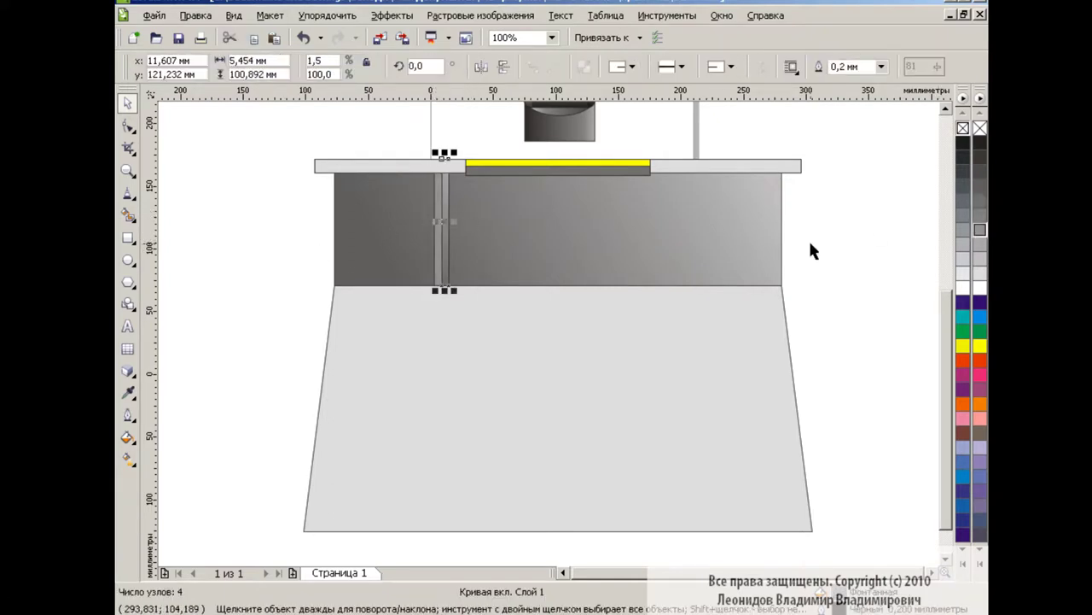
pyautogui.click(979, 259)
pyautogui.click(817, 266)
# Duplicate the bar pair to the right to make the second divider.
pyautogui.moveTo(445, 242); pyautogui.dragTo(465, 302)
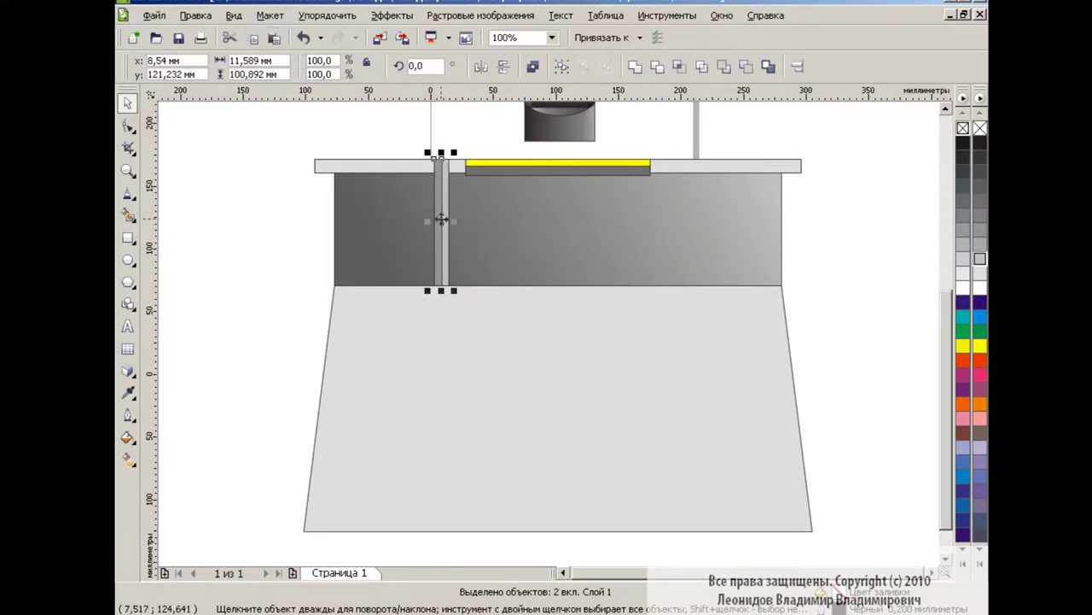
pyautogui.moveTo(440, 220); pyautogui.dragTo(677, 223)
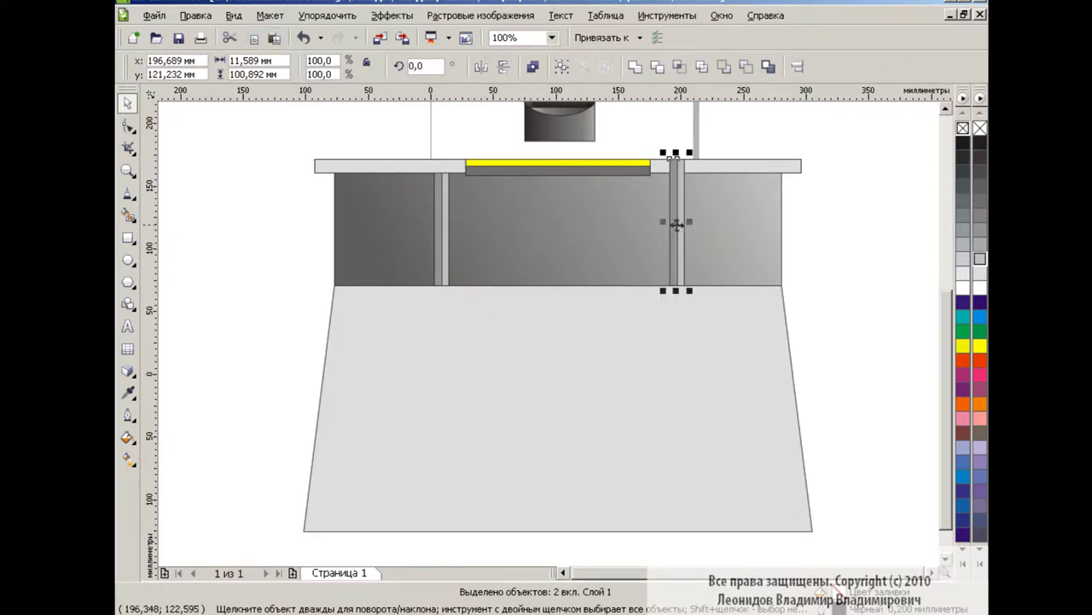
pyautogui.click(824, 227)
pyautogui.click(275, 40)
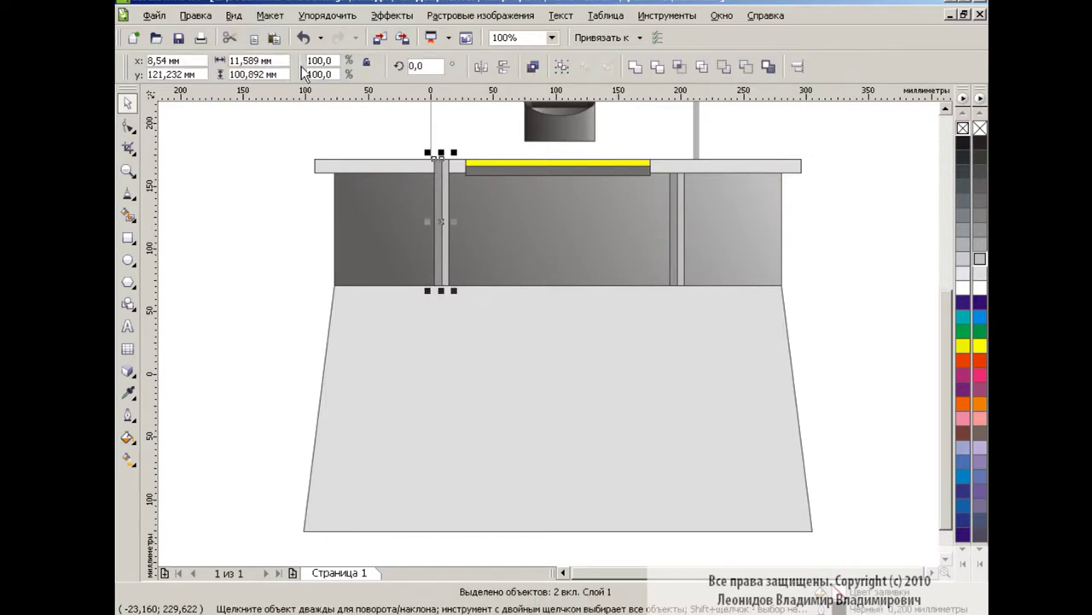
pyautogui.click(276, 239)
pyautogui.click(411, 232)
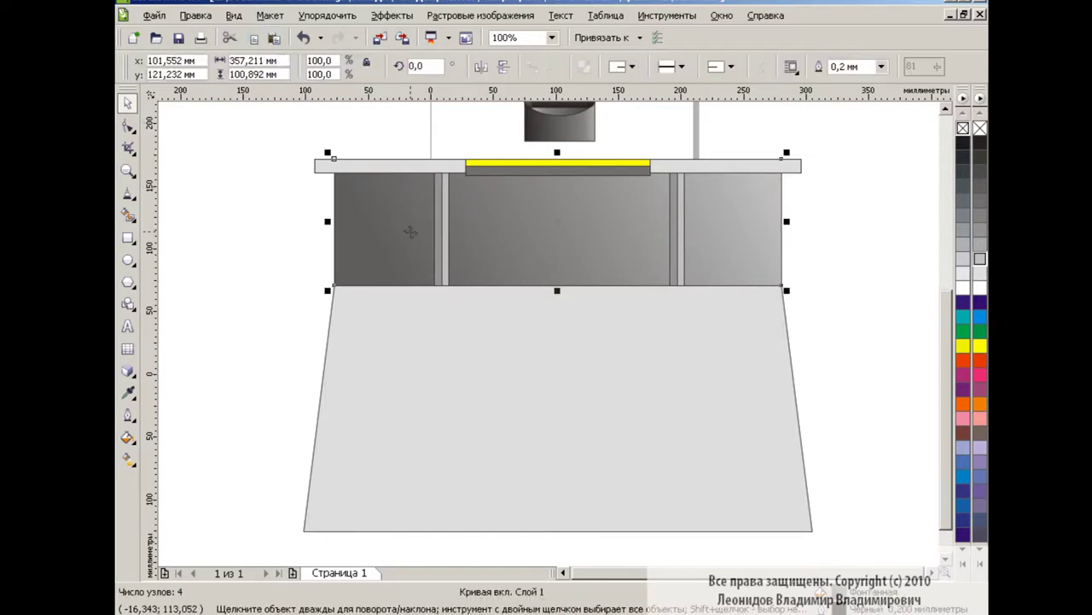
# Paste a copy of the gradient rectangle, squash it into a thin band, and fill it light grey.
pyautogui.click(253, 38)
pyautogui.hotkey('ctrl', 'v')
pyautogui.moveTo(557, 152); pyautogui.dragTo(561, 246)
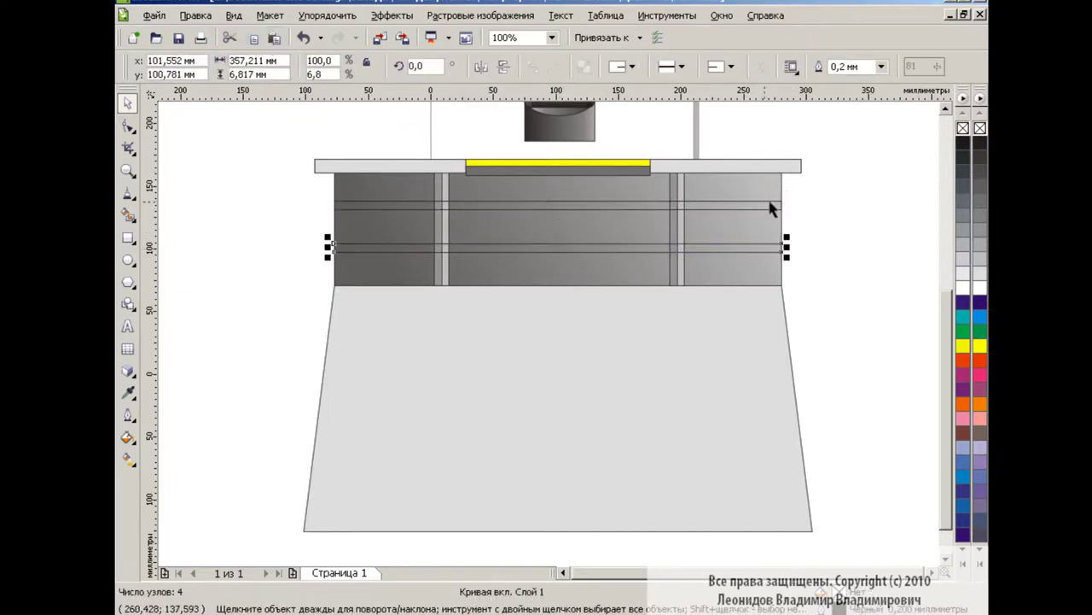
pyautogui.press('Escape')
pyautogui.click(128, 215)
pyautogui.click(353, 67)
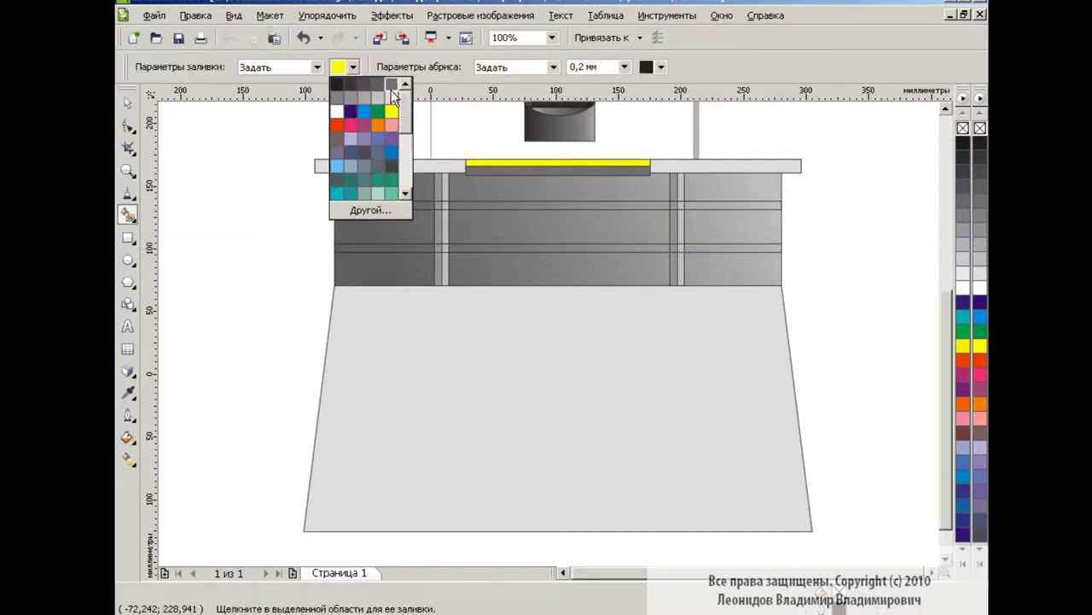
pyautogui.click(401, 82)
pyautogui.click(384, 205)
pyautogui.press('space')
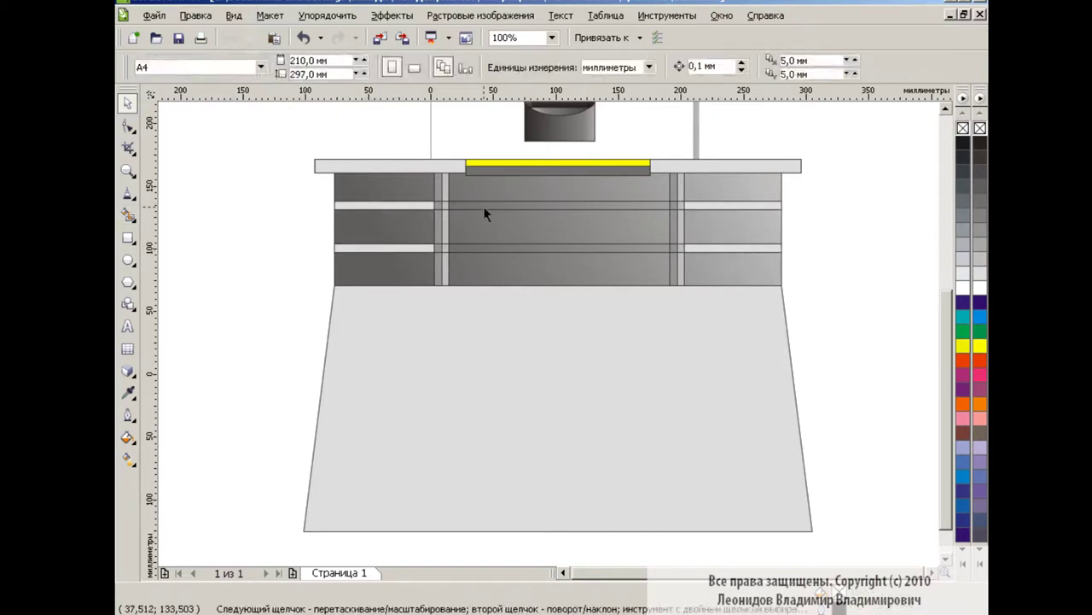
pyautogui.click(397, 206)
# Give the drawer bars a black-to-light fountain fill at -90° angle.
pyautogui.click(128, 437)
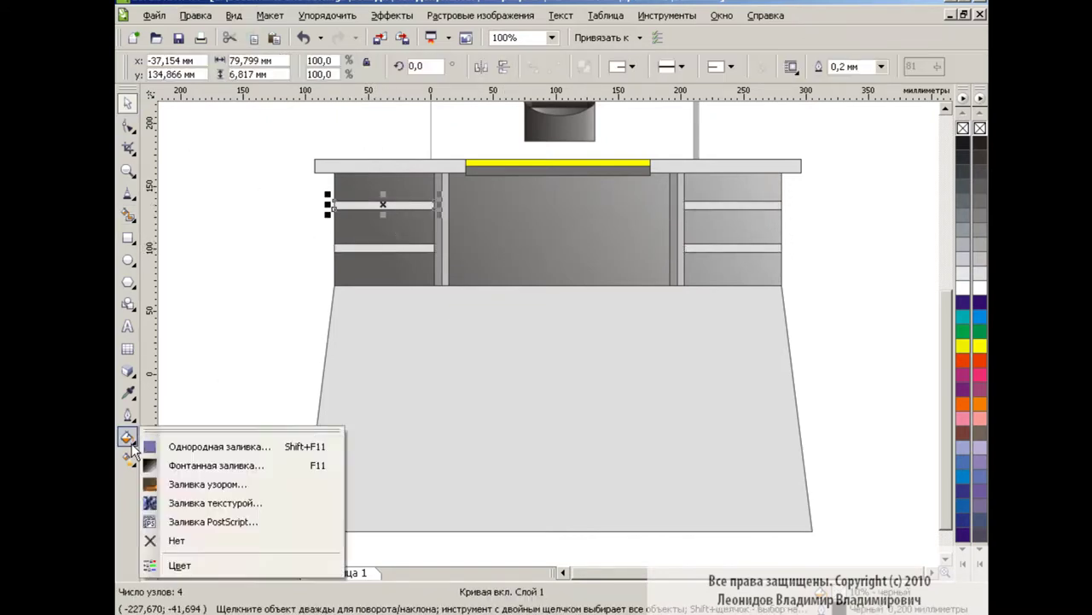
pyautogui.click(205, 458)
pyautogui.click(452, 317)
pyautogui.click(445, 335)
pyautogui.click(452, 344)
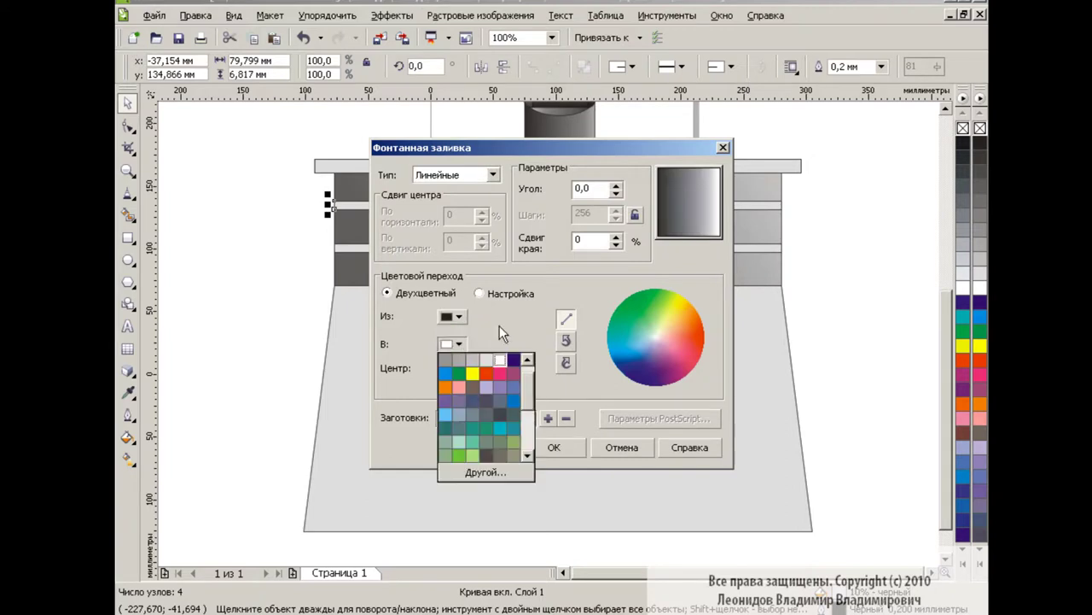
pyautogui.doubleClick(584, 189)
pyautogui.write('-90')
pyautogui.click(452, 344)
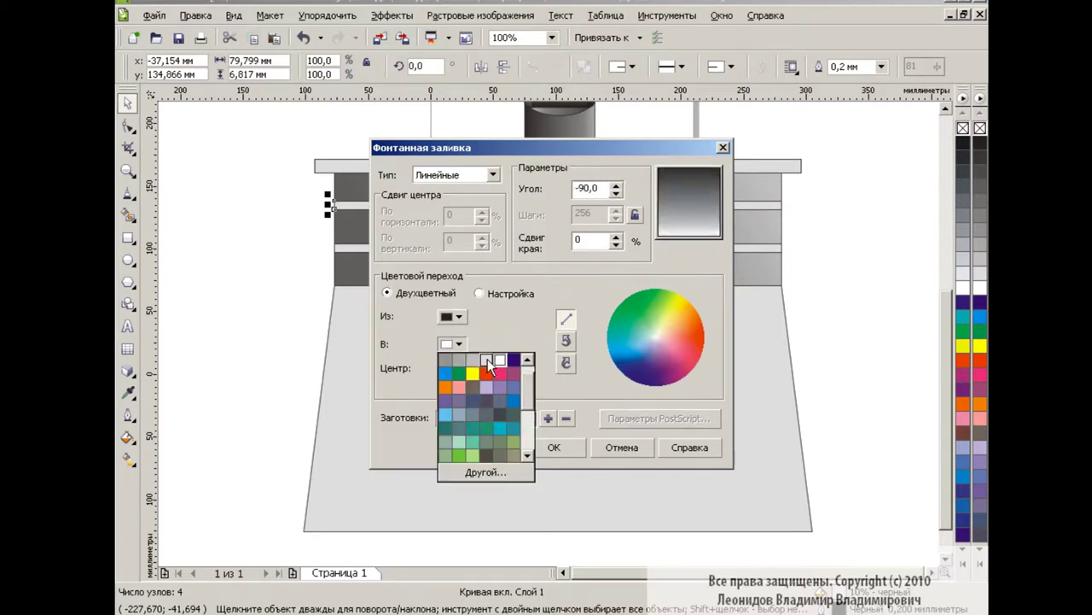
pyautogui.click(487, 359)
pyautogui.click(554, 447)
# Add the right-hand bars and Edit > Duplicate them into dark lines beneath.
pyautogui.keyDown('shift'); pyautogui.click(723, 250); pyautogui.keyUp('shift')
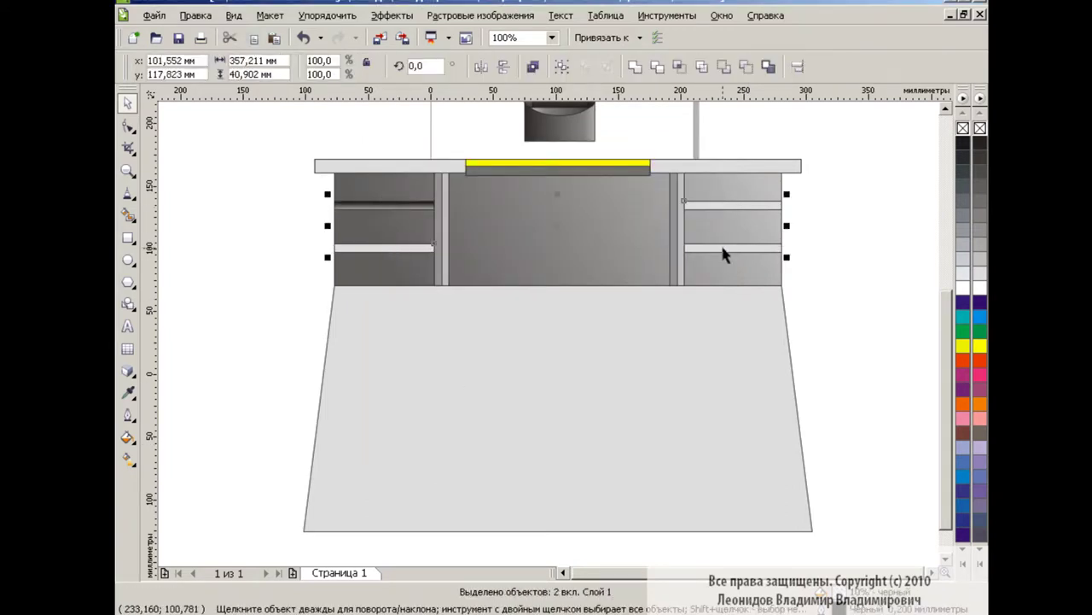
pyautogui.click(194, 16)
pyautogui.click(220, 215)
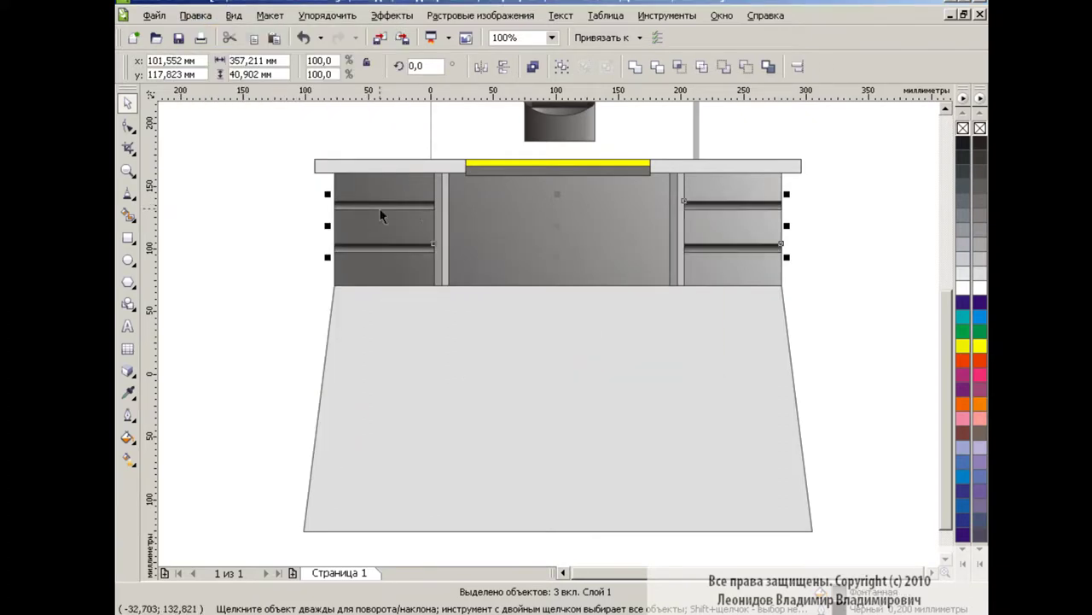
pyautogui.press('Escape')
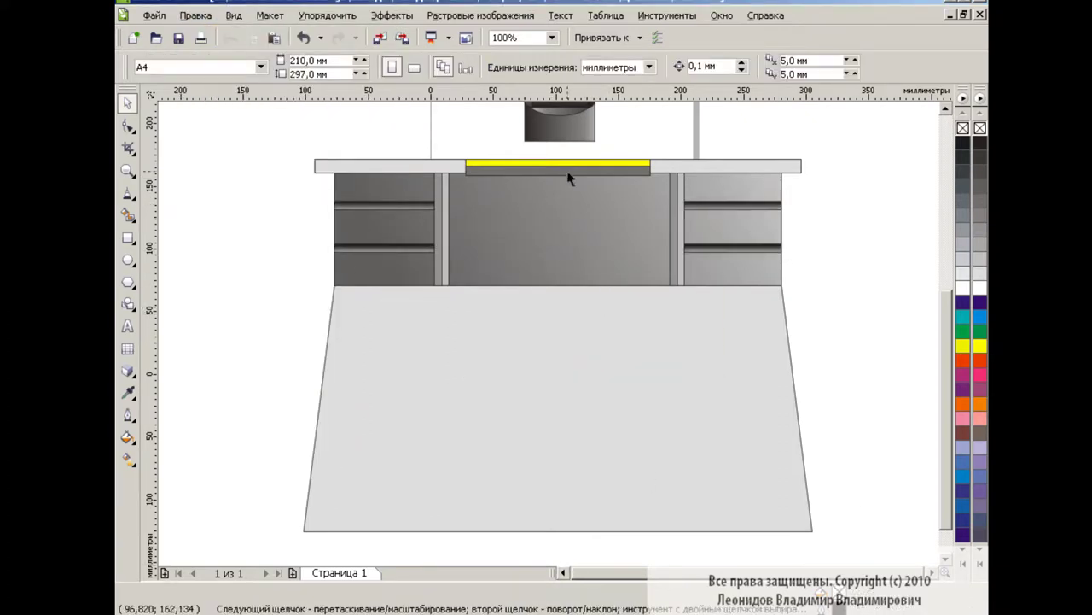
pyautogui.hscroll(2, 589, 222)
# Draw a rounded outer rectangle with a smaller rounded copy inside its top.
pyautogui.hscroll(3, 627, 292)
pyautogui.click(128, 238)
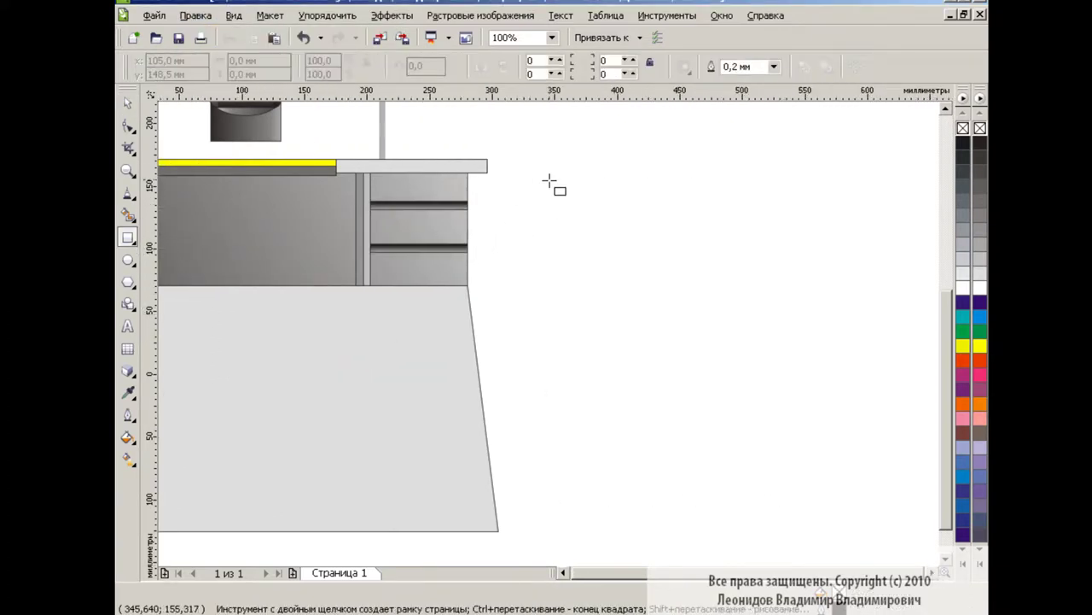
pyautogui.moveTo(547, 183); pyautogui.dragTo(646, 306)
pyautogui.moveTo(546, 185); pyautogui.dragTo(559, 191)
pyautogui.press('space')
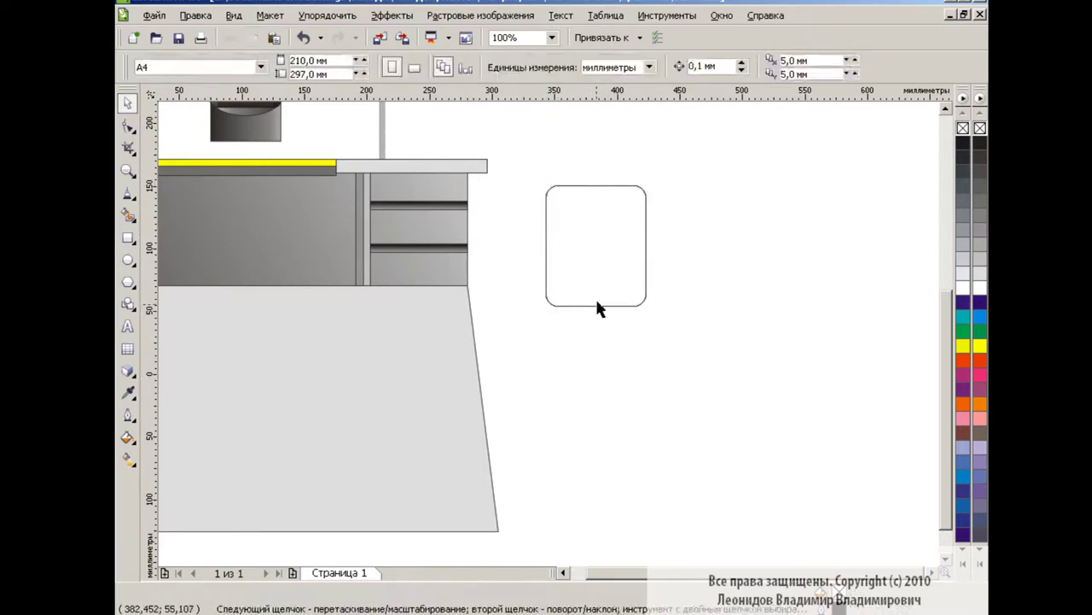
pyautogui.moveTo(595, 311); pyautogui.dragTo(595, 237)
pyautogui.moveTo(651, 208); pyautogui.dragTo(636, 207)
pyautogui.moveTo(597, 219); pyautogui.dragTo(596, 215)
pyautogui.click(691, 258)
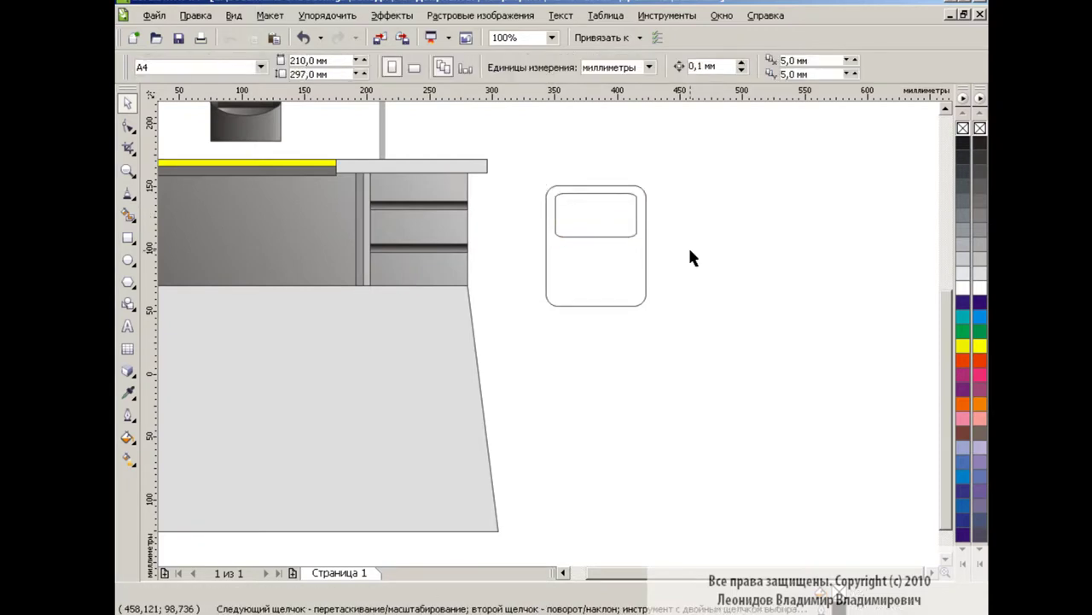
# Paste a dark drawer line, shrink it to grille size, and copy it lower.
pyautogui.click(388, 203)
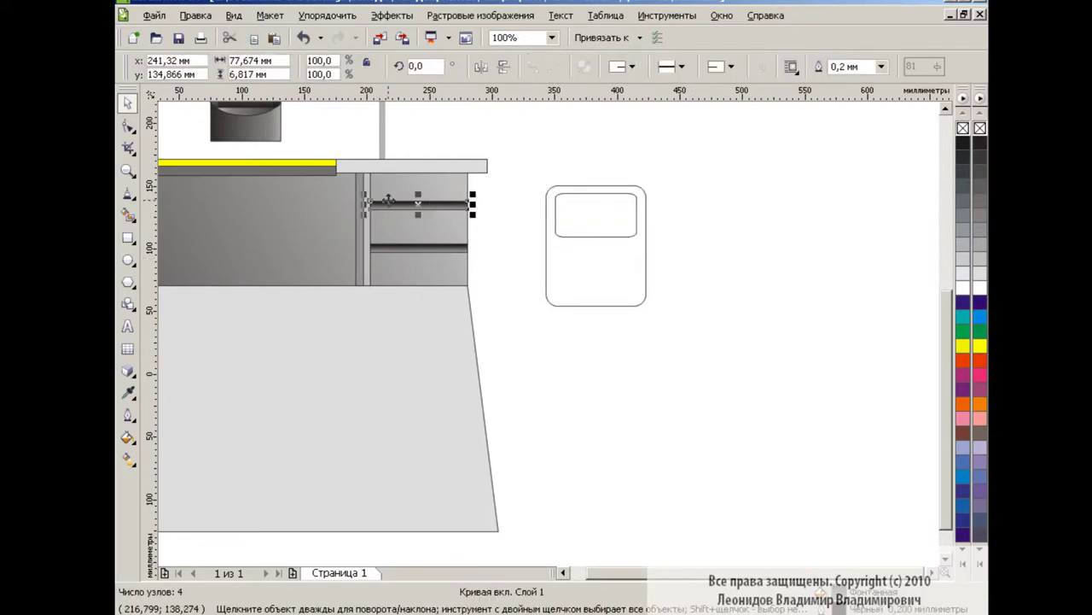
pyautogui.click(274, 40)
pyautogui.moveTo(472, 213)
pyautogui.mouseDown()
pyautogui.moveTo(402, 208)
pyautogui.moveTo(595, 200)
pyautogui.moveTo(570, 228)
pyautogui.moveTo(618, 216)
pyautogui.moveTo(593, 215)
pyautogui.moveTo(635, 239)
pyautogui.moveTo(613, 301)
pyautogui.mouseUp()
pyautogui.click(692, 227)
pyautogui.click(567, 200)
pyautogui.click(128, 369)
# Blend the lines into a column, copy it, and distribute three columns evenly.
pyautogui.click(183, 378)
pyautogui.press('Return')
pyautogui.press('space')
pyautogui.press('Escape')
pyautogui.click(565, 215)
pyautogui.click(717, 259)
pyautogui.hotkey('ctrl', 'shift', 'a')
pyautogui.click(507, 249)
pyautogui.click(547, 276)
pyautogui.click(612, 398)
pyautogui.click(675, 398)
# Draw a circle centred on the small rectangle and add a smaller concentric copy.
pyautogui.click(128, 239)
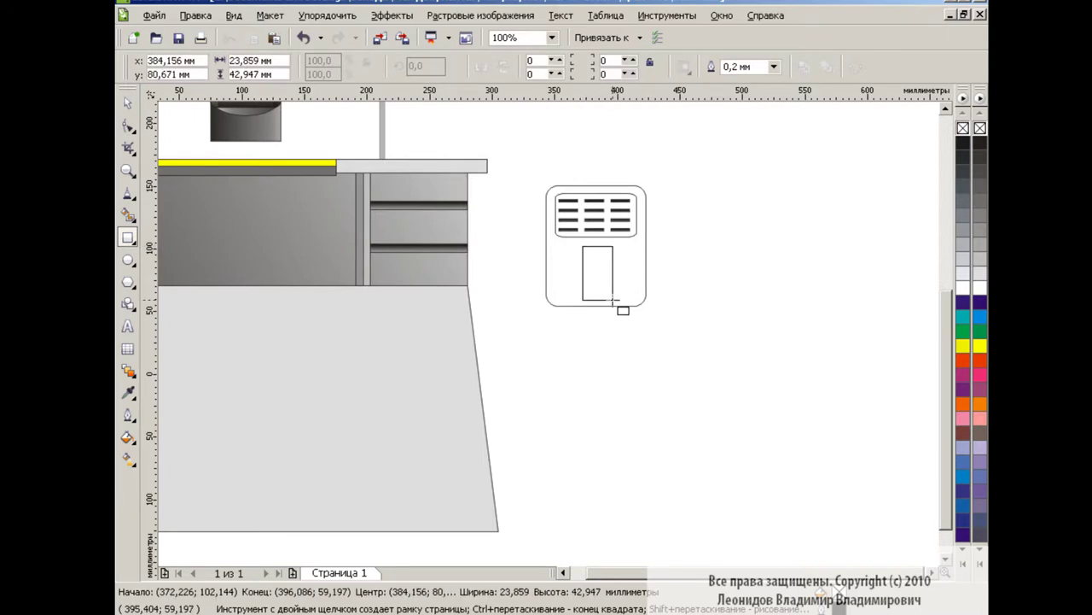
pyautogui.press('F7')
pyautogui.moveTo(582, 245); pyautogui.dragTo(614, 276)
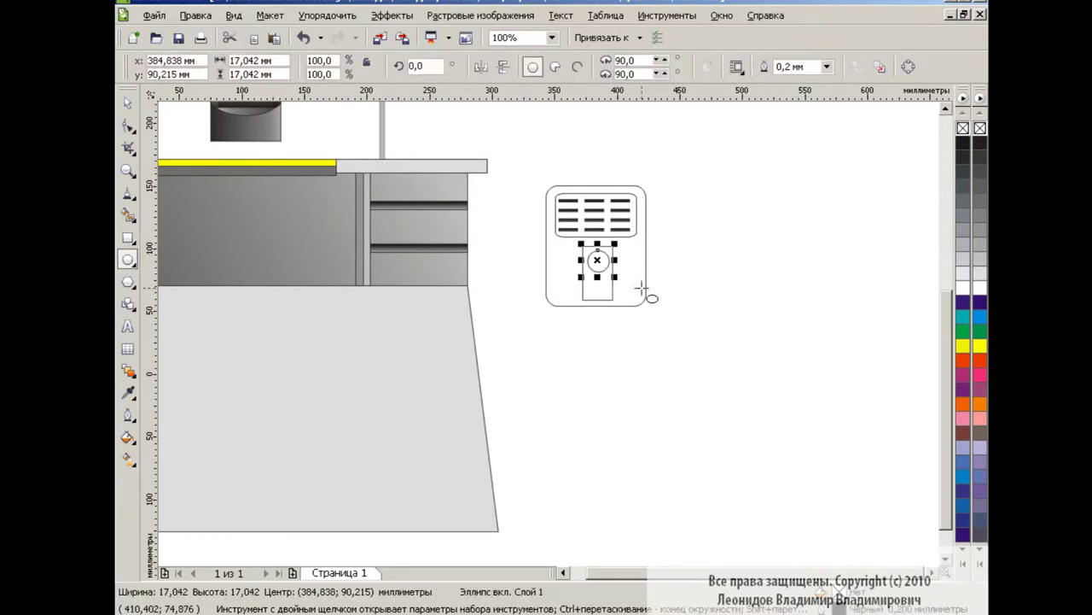
pyautogui.press('space')
pyautogui.keyDown('shift'); pyautogui.click(598, 299); pyautogui.keyUp('shift')
pyautogui.hotkey('ctrl', 'shift', 'a')
pyautogui.click(604, 393)
pyautogui.click(677, 392)
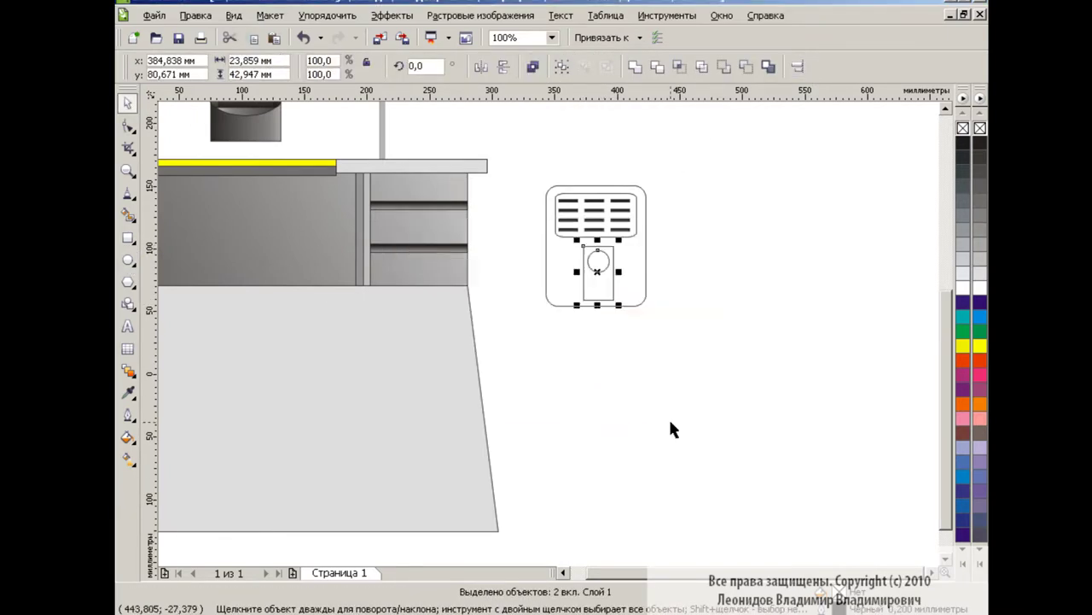
pyautogui.keyDown('shift'); pyautogui.click(609, 245); pyautogui.keyUp('shift')
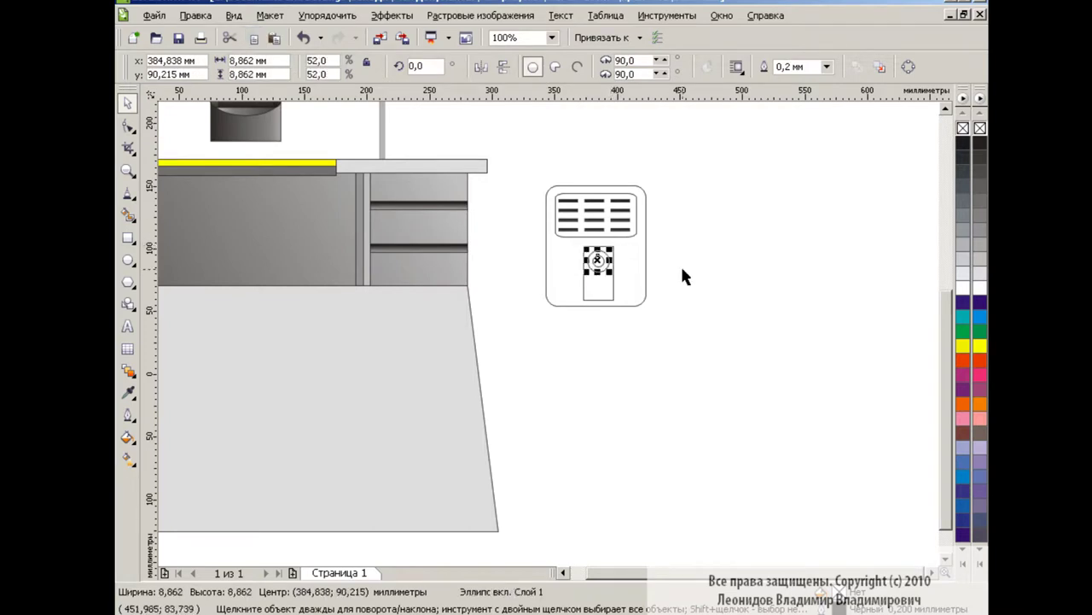
pyautogui.click(688, 256)
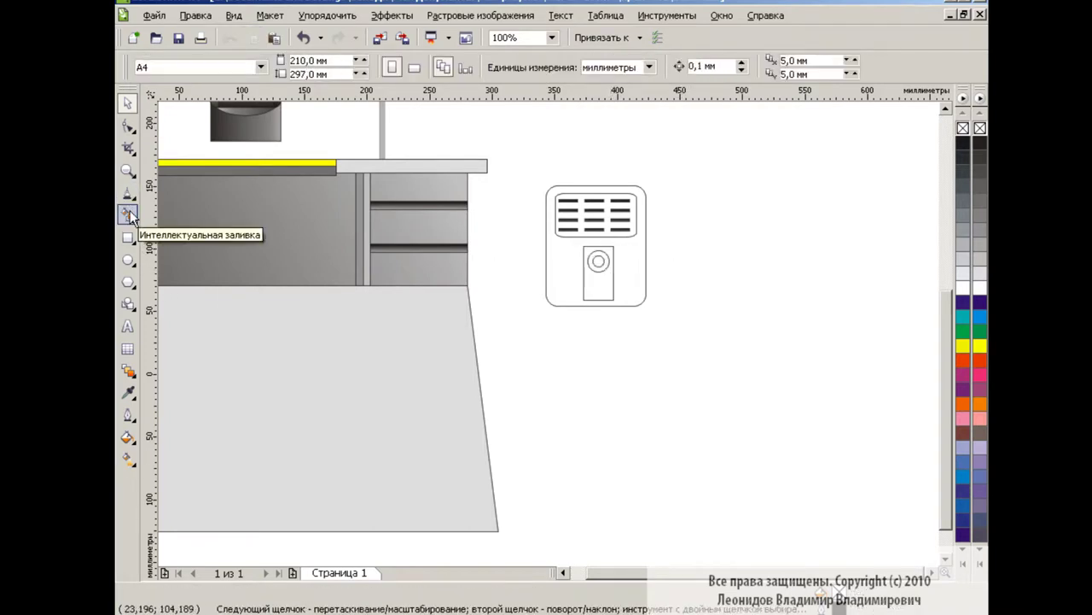
# Fill the icon's small rectangle and circle black, with a light grey ring.
pyautogui.click(602, 291)
pyautogui.click(962, 143)
pyautogui.click(720, 231)
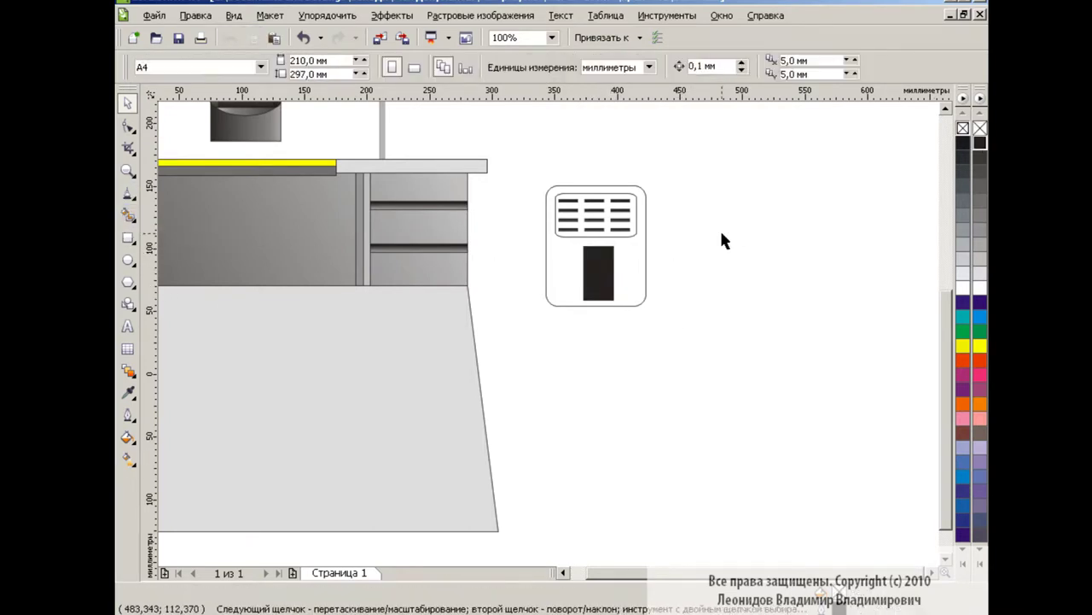
pyautogui.hotkey('ctrl', 'z')
pyautogui.click(598, 261)
pyautogui.click(963, 143)
pyautogui.press('Escape')
pyautogui.click(608, 271)
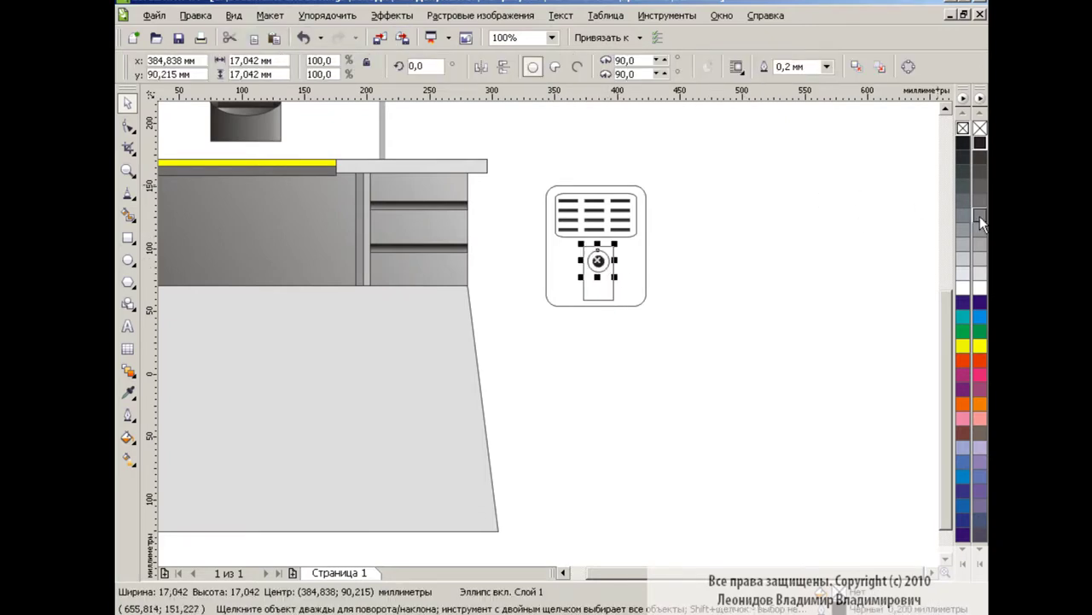
pyautogui.click(980, 145)
# Give the grille and outer rounded rectangle thick outlines.
pyautogui.click(715, 278)
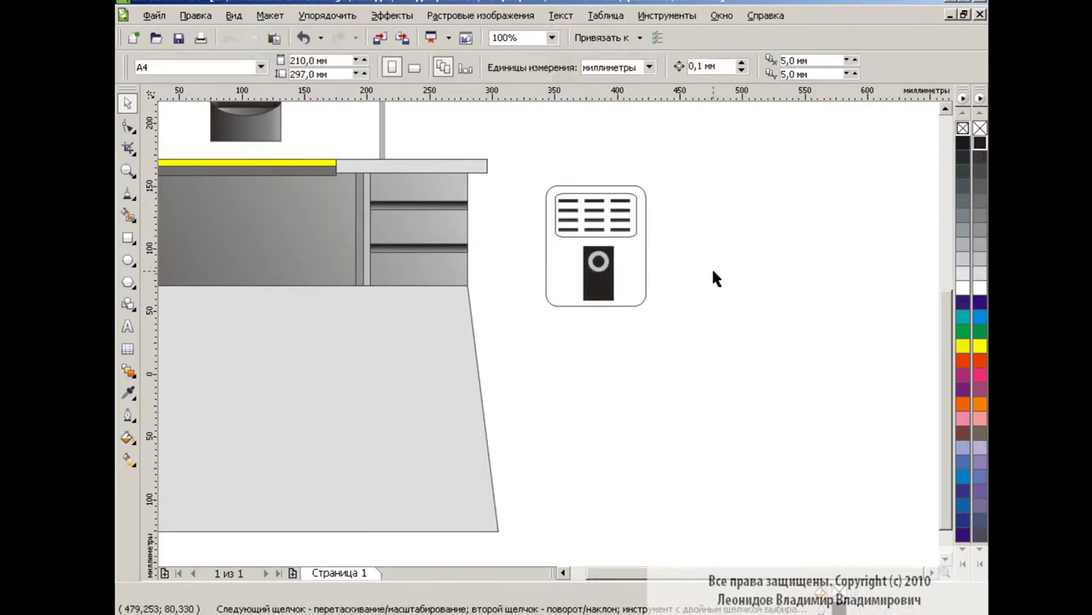
pyautogui.click(634, 203)
pyautogui.click(128, 414)
pyautogui.click(193, 350)
pyautogui.click(547, 256)
pyautogui.click(128, 414)
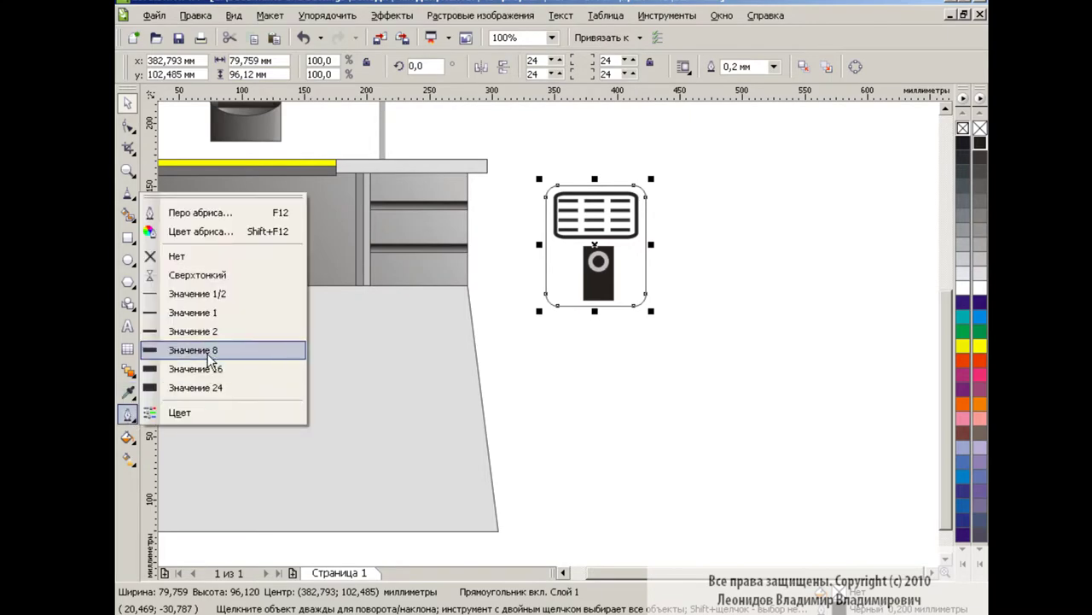
pyautogui.click(209, 350)
# Convert the grille's outline to an object via the Arrange menu.
pyautogui.click(327, 15)
pyautogui.click(384, 334)
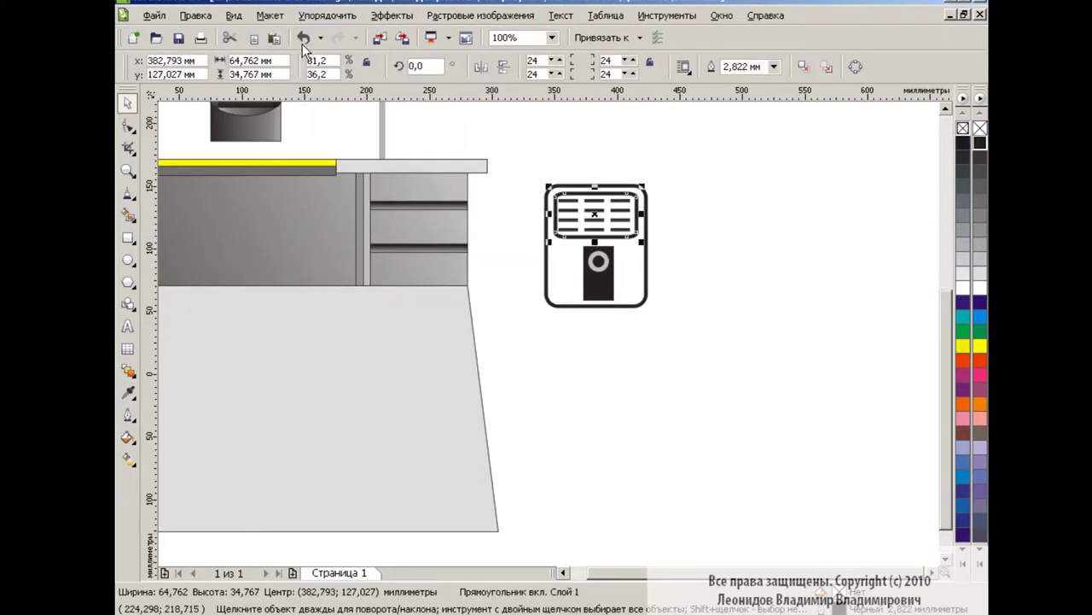
pyautogui.click(327, 16)
pyautogui.click(401, 312)
pyautogui.click(679, 286)
# Move the icon onto the desk's centre panel and shrink it to fit.
pyautogui.moveTo(683, 345); pyautogui.dragTo(683, 346)
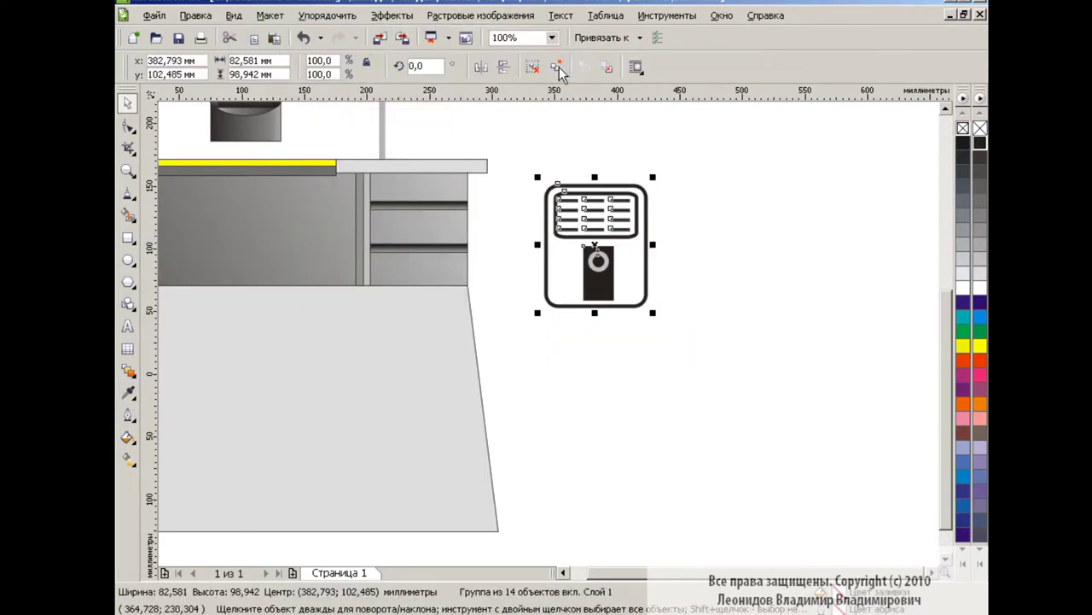
pyautogui.hscroll(-4, 683, 345)
pyautogui.moveTo(849, 246); pyautogui.dragTo(455, 240)
pyautogui.moveTo(512, 305); pyautogui.dragTo(488, 278)
pyautogui.click(760, 266)
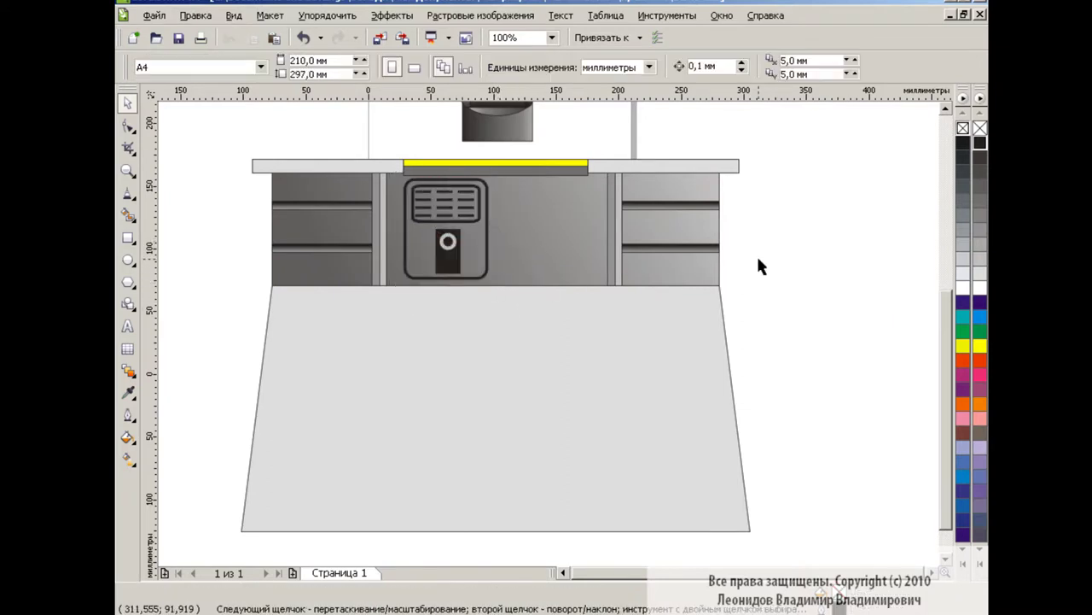
# Draw a rounded rectangle on the centre panel's right half, with a thick outline converted to an object.
pyautogui.click(483, 252)
pyautogui.press('F6')
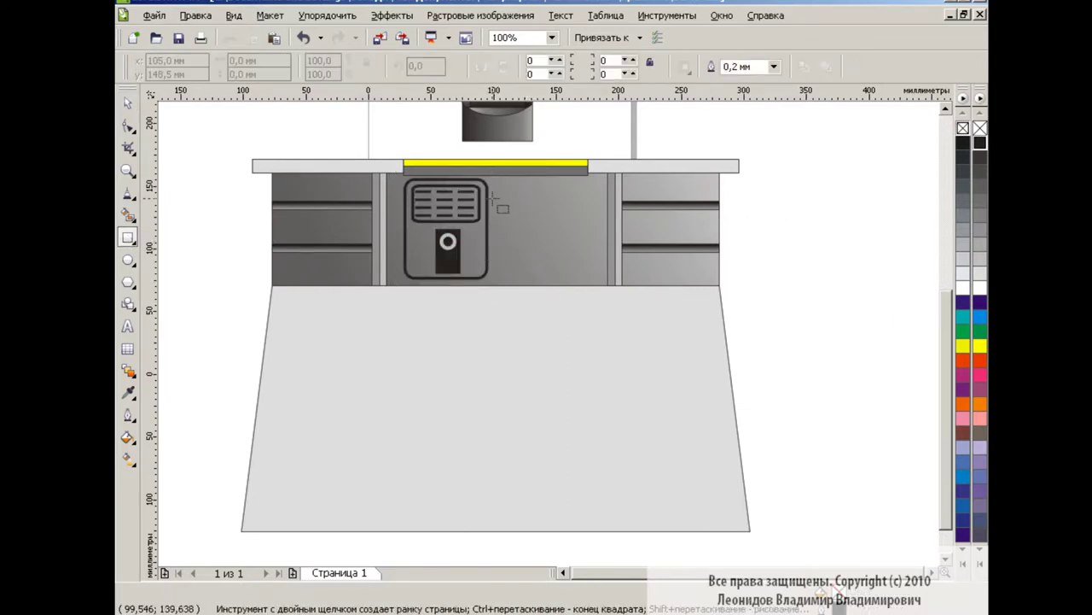
pyautogui.moveTo(508, 173); pyautogui.dragTo(597, 287)
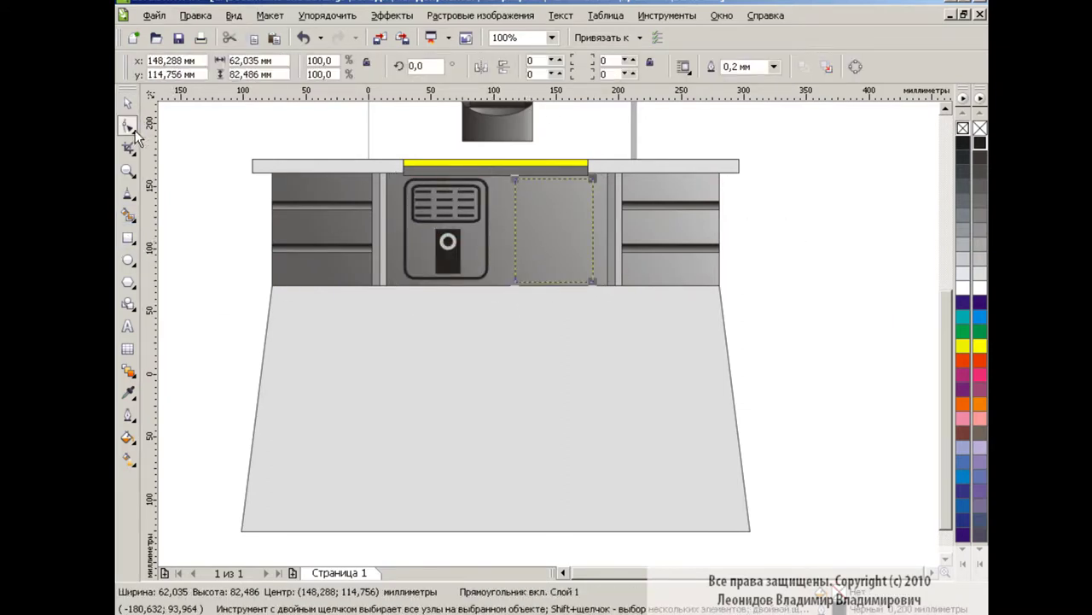
pyautogui.click(128, 126)
pyautogui.moveTo(513, 175); pyautogui.dragTo(523, 184)
pyautogui.click(130, 415)
pyautogui.click(204, 354)
pyautogui.press('space')
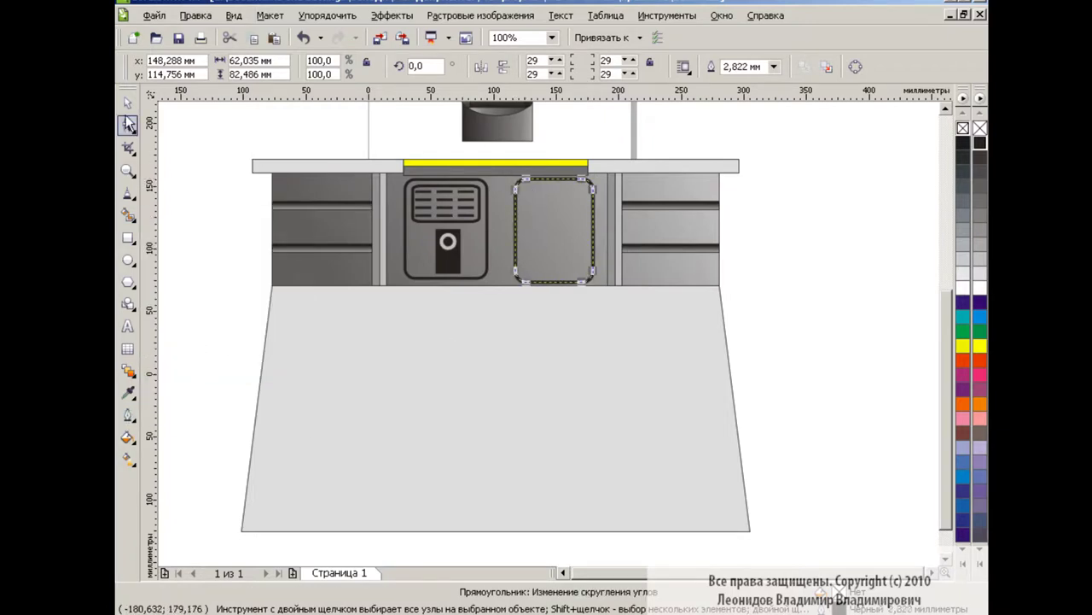
pyautogui.click(786, 229)
pyautogui.click(587, 208)
pyautogui.click(327, 14)
pyautogui.click(398, 331)
pyautogui.click(776, 250)
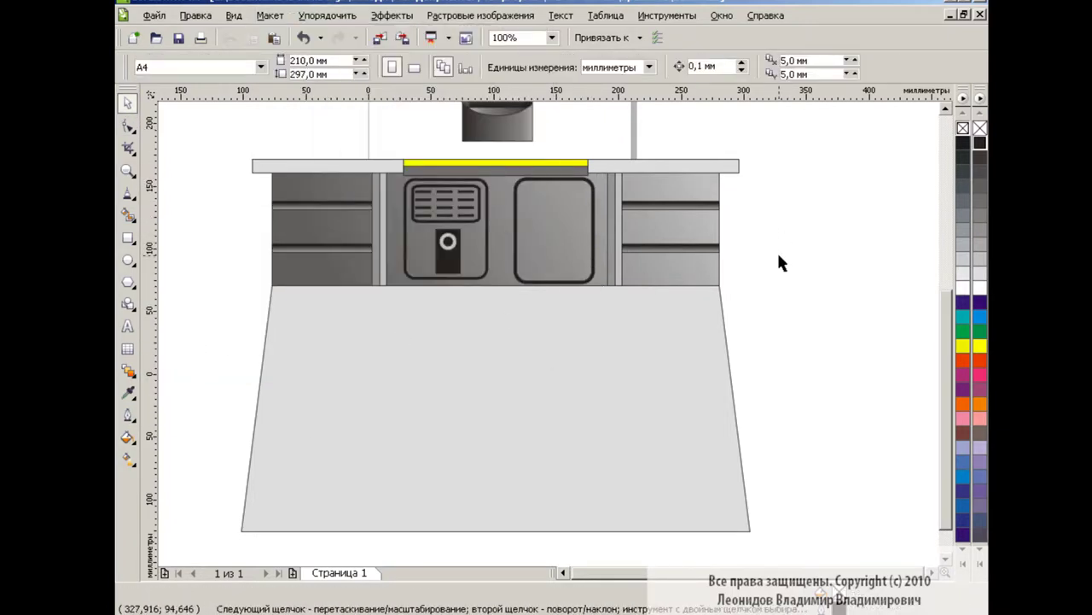
# Add a square and a black circle with a yellow ring on the right door.
pyautogui.click(128, 238)
pyautogui.moveTo(499, 186); pyautogui.dragTo(600, 287)
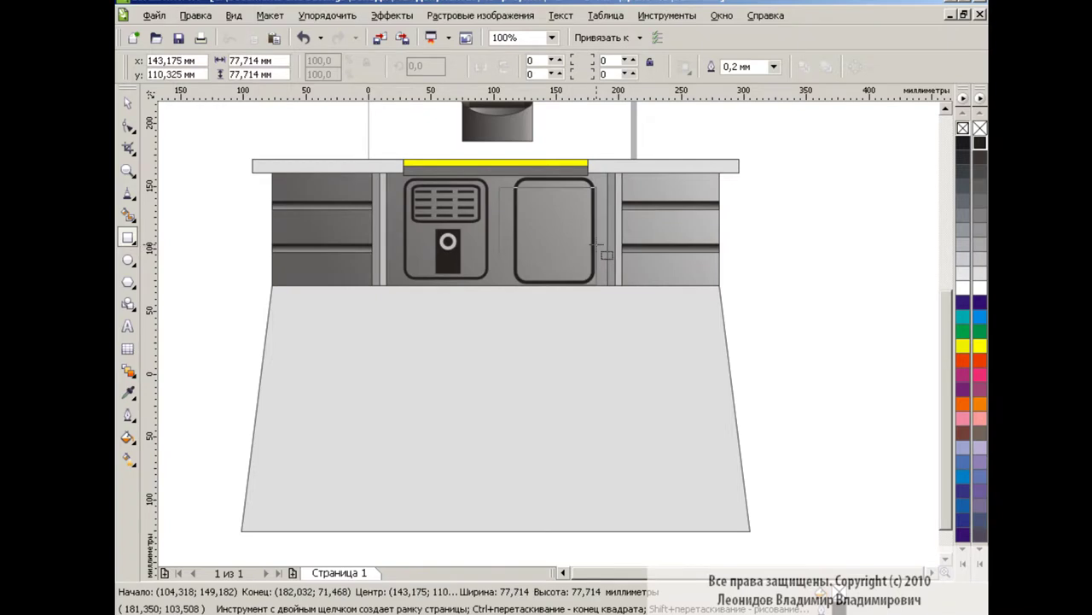
pyautogui.moveTo(552, 236); pyautogui.dragTo(545, 210)
pyautogui.press('space')
pyautogui.click(808, 284)
pyautogui.click(128, 260)
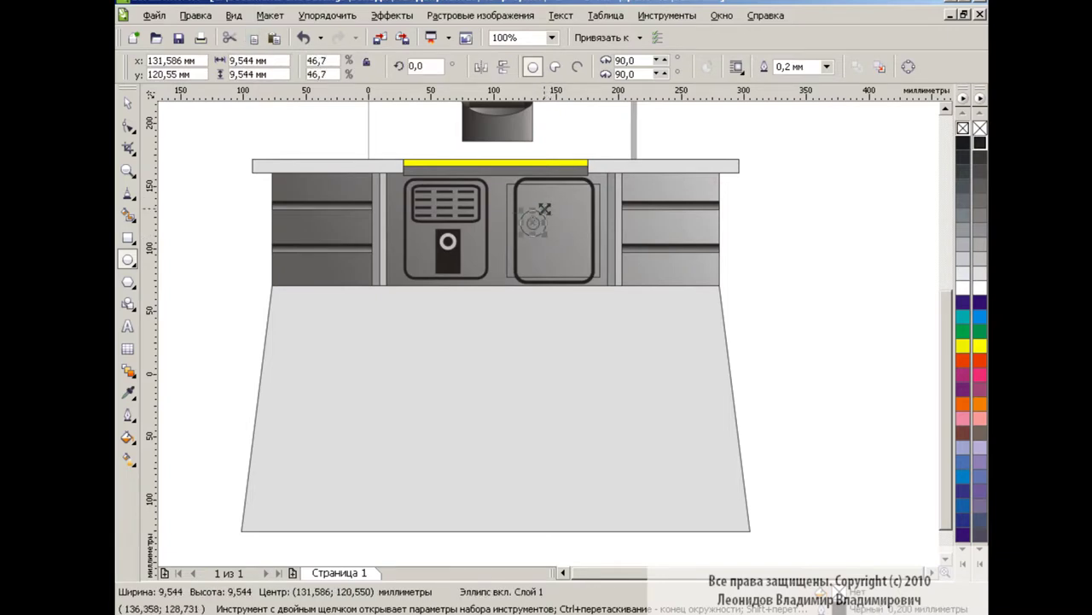
pyautogui.click(980, 146)
pyautogui.click(980, 345)
pyautogui.click(806, 266)
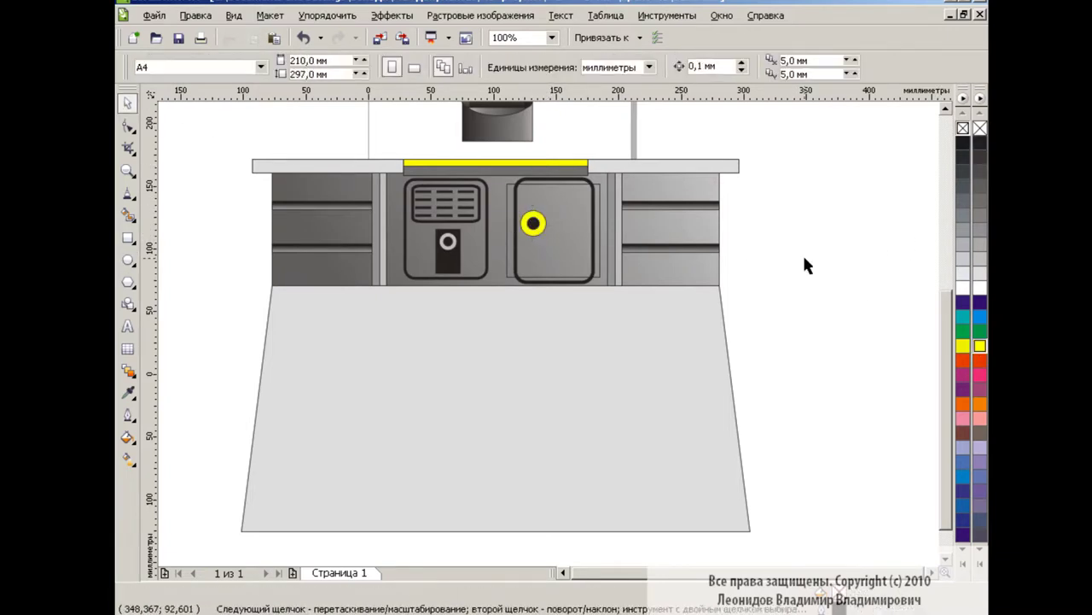
# Draw a yellow bar and blend the yellow bars into a 6-step stripe column.
pyautogui.click(128, 238)
pyautogui.moveTo(509, 185)
pyautogui.mouseDown()
pyautogui.moveTo(587, 204)
pyautogui.moveTo(570, 272)
pyautogui.mouseUp()
pyautogui.click(962, 345)
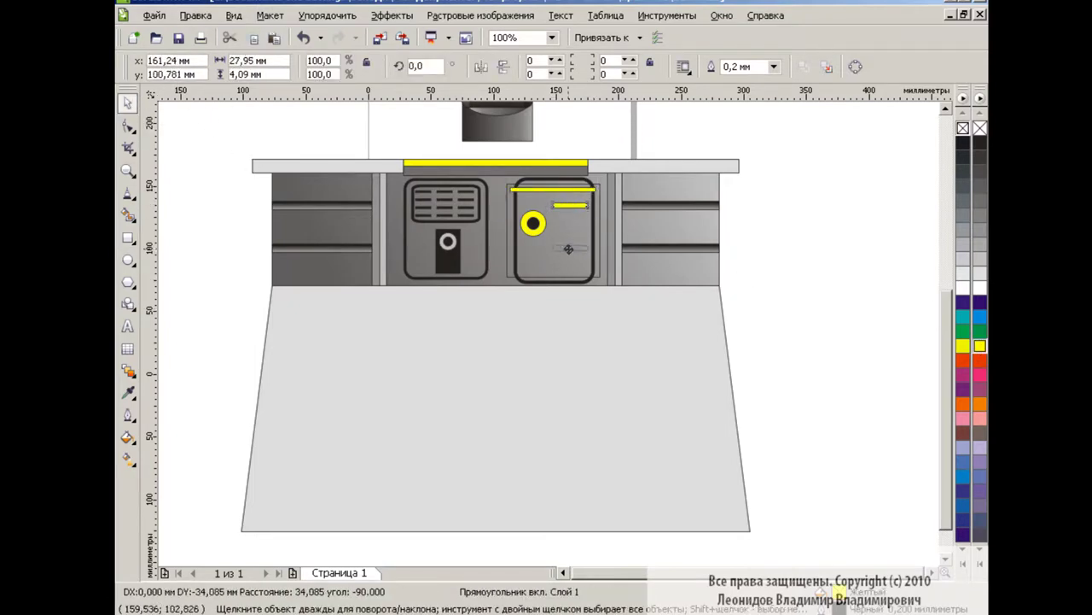
pyautogui.moveTo(579, 206); pyautogui.dragTo(581, 273)
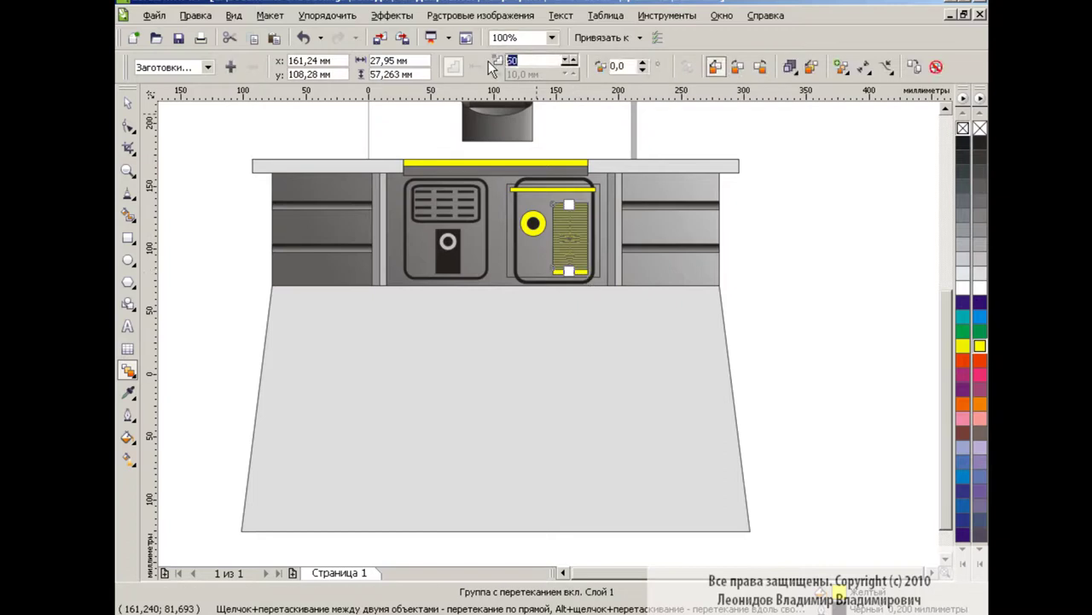
pyautogui.write('6')
pyautogui.press('Return')
pyautogui.click(573, 62)
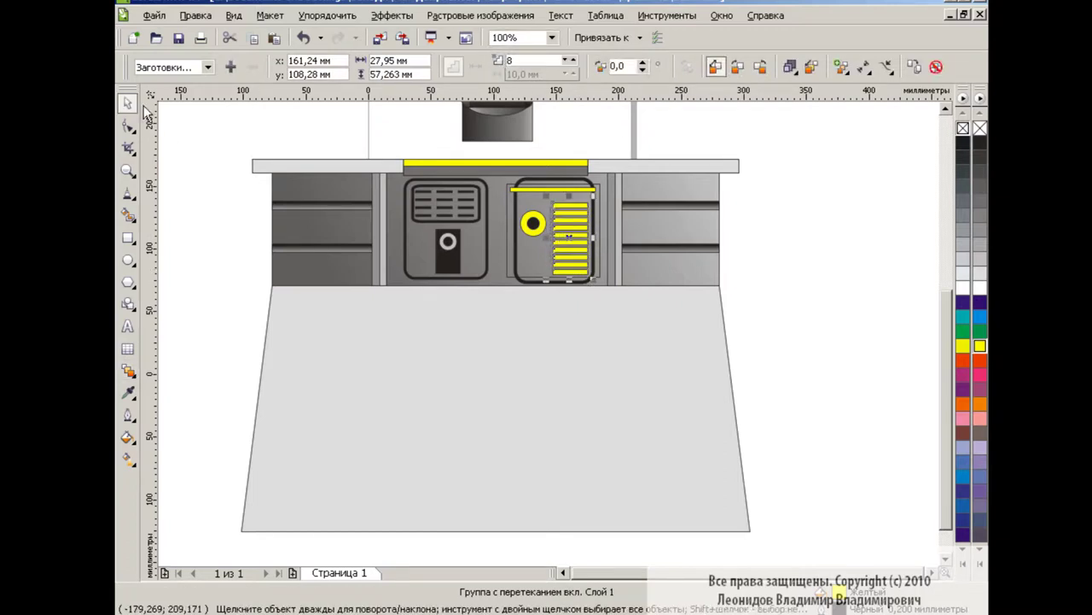
pyautogui.press('space')
# Fill the door rectangle black.
pyautogui.click(601, 245)
pyautogui.click(980, 143)
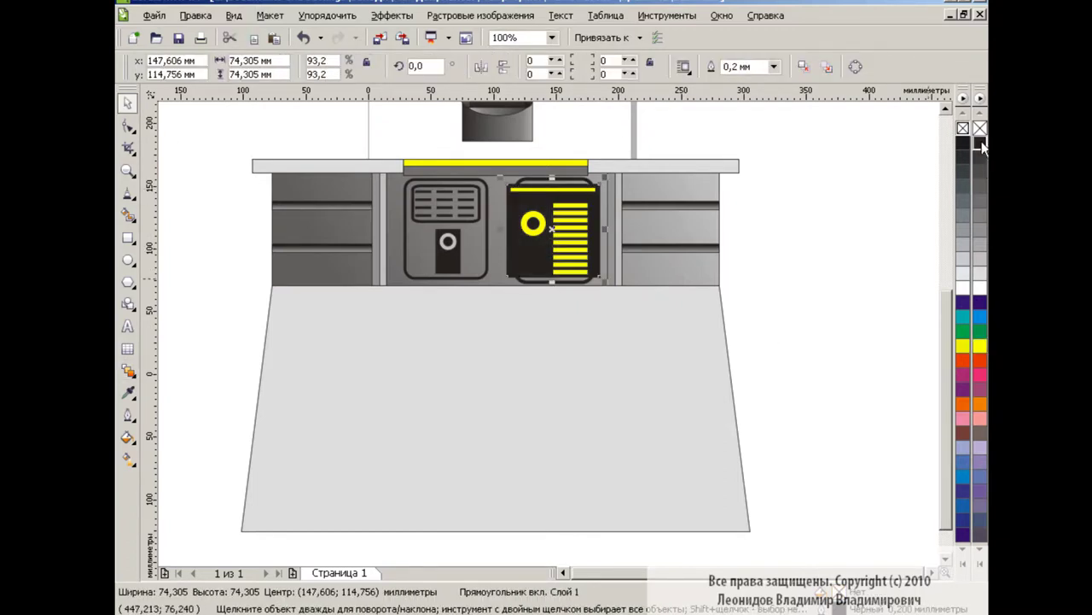
pyautogui.click(609, 150)
pyautogui.moveTo(499, 320); pyautogui.dragTo(500, 317)
# Make the base trapezoid yellow and mirror a copy of it downward.
pyautogui.click(860, 300)
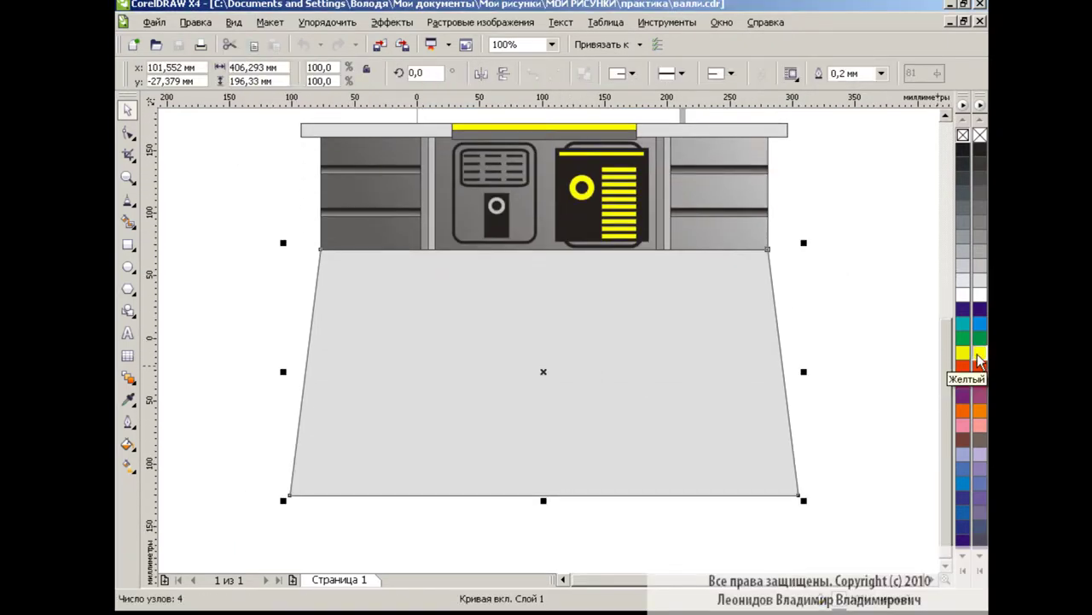
pyautogui.click(980, 357)
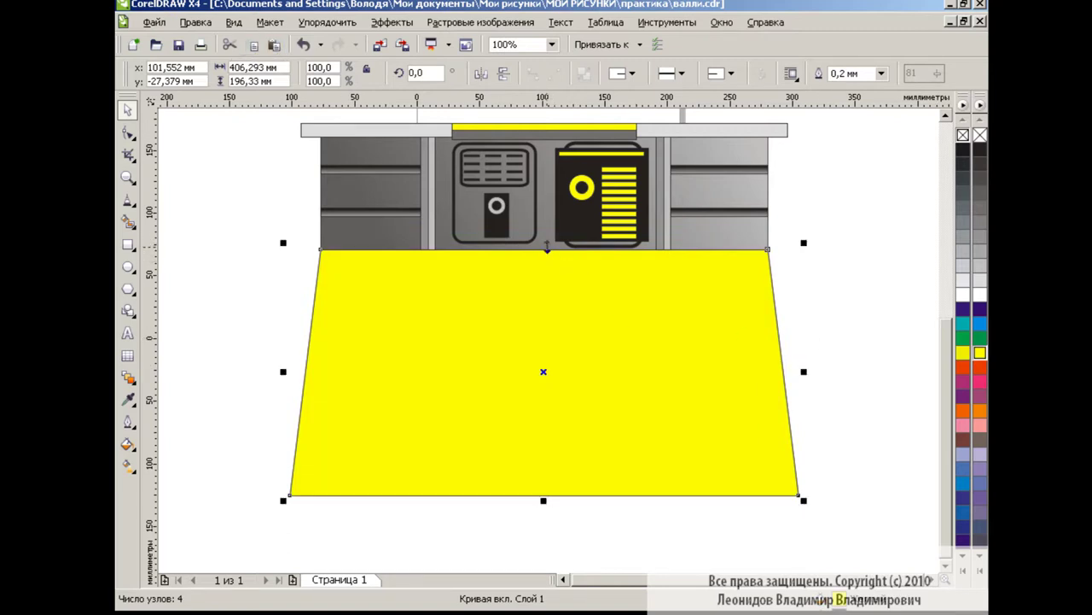
pyautogui.moveTo(547, 248); pyautogui.dragTo(547, 550)
# Give the mirrored lower trapezoid a darker olive uniform fill.
pyautogui.click(128, 444)
pyautogui.click(469, 384)
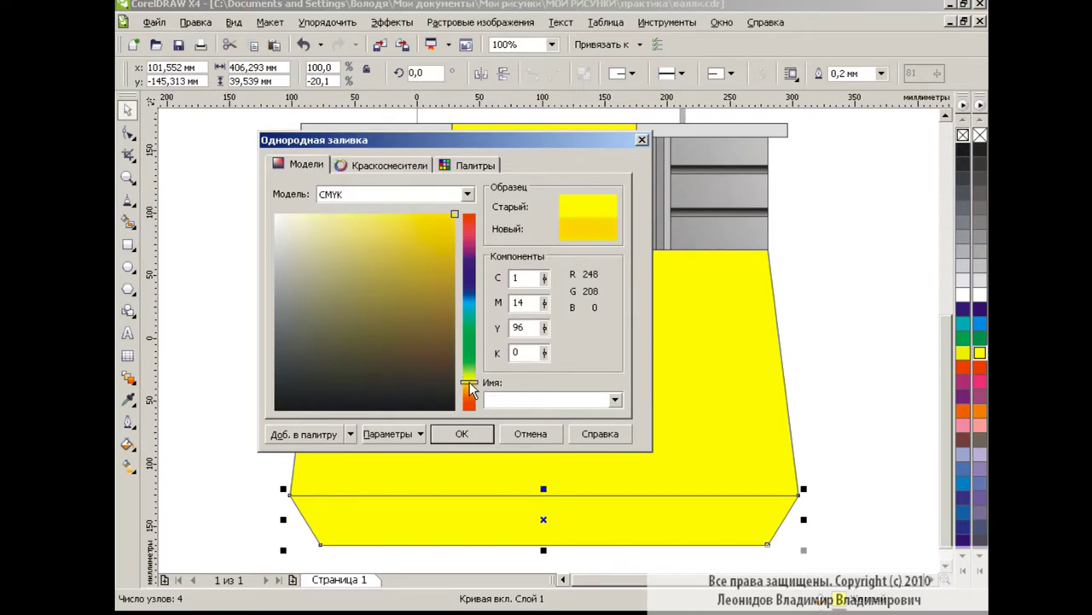
pyautogui.click(446, 246)
pyautogui.click(461, 433)
pyautogui.click(128, 444)
pyautogui.click(153, 454)
pyautogui.click(341, 290)
pyautogui.click(462, 434)
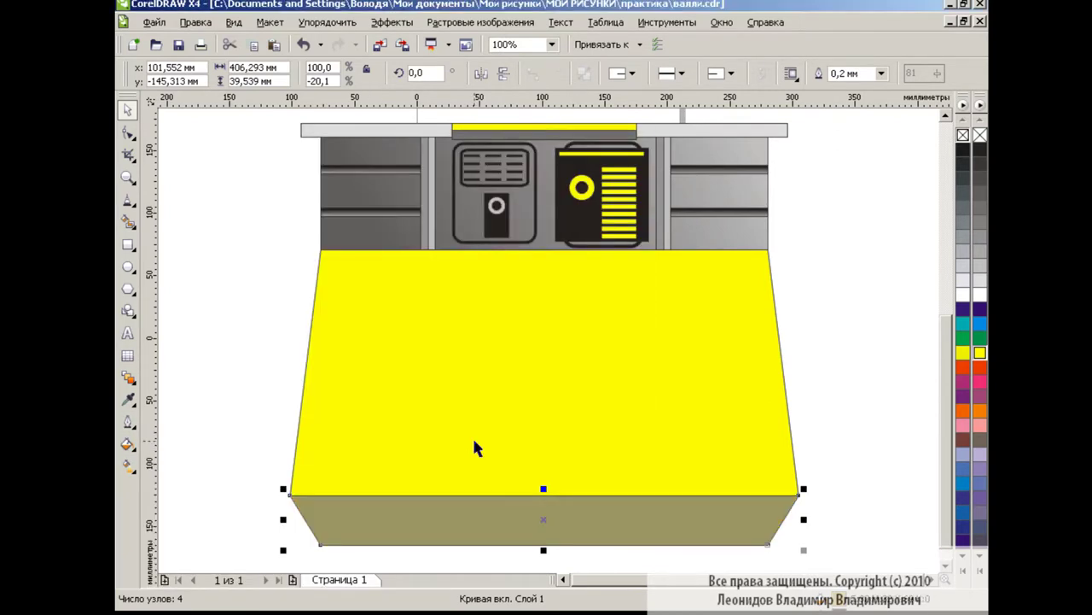
pyautogui.click(860, 382)
pyautogui.click(128, 245)
# Draw a tall thin rectangle, convert it to curves and taper its top inward.
pyautogui.moveTo(218, 209); pyautogui.dragTo(246, 379)
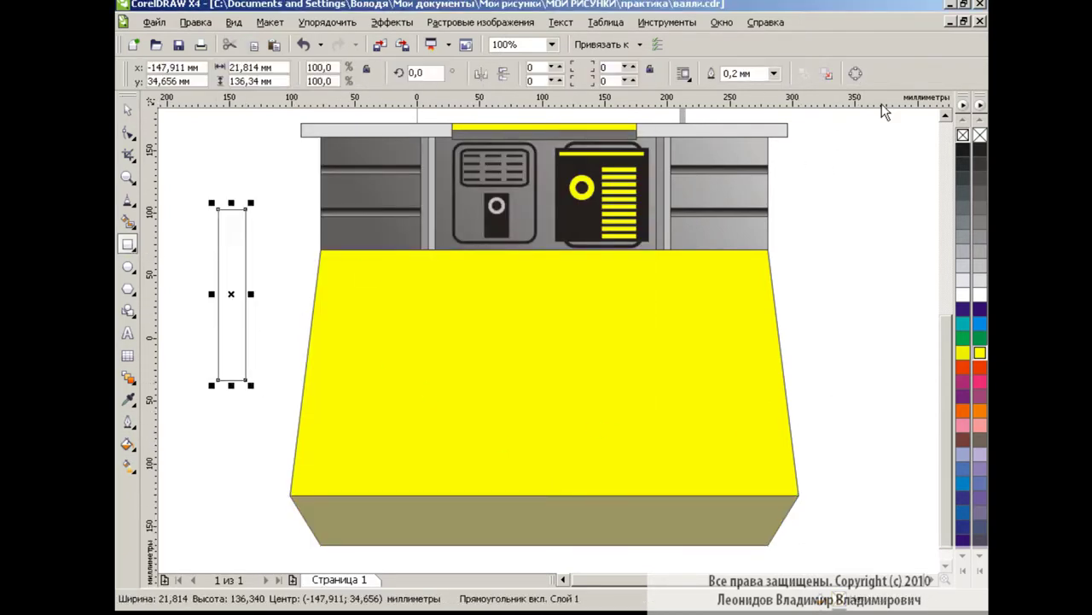
pyautogui.hotkey('ctrl', 'q')
pyautogui.press('F10')
pyautogui.keyDown('shift'); pyautogui.click(246, 210); pyautogui.keyUp('shift')
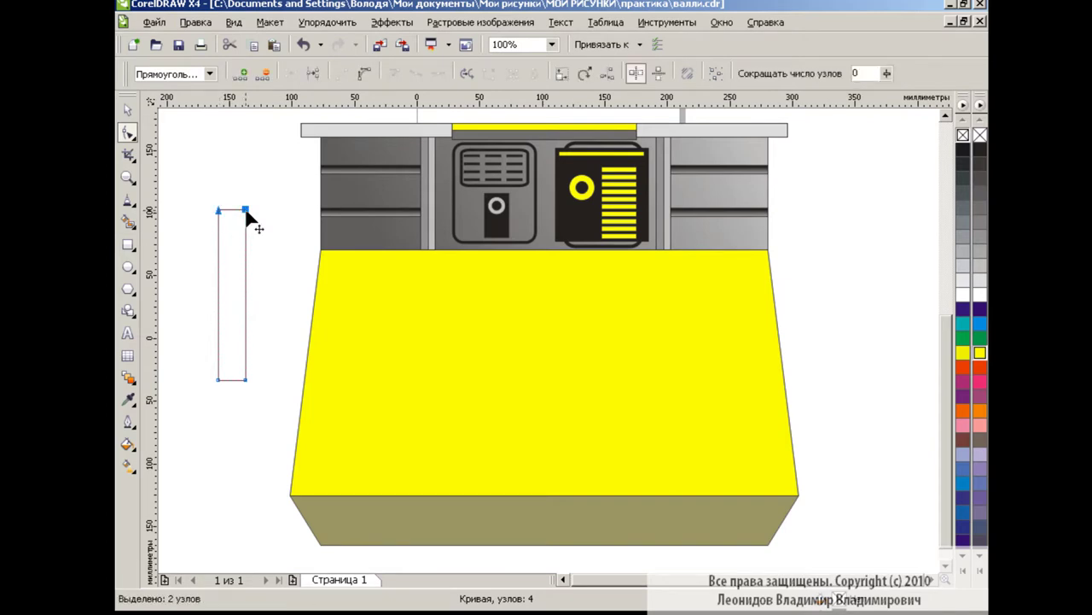
pyautogui.moveTo(246, 210); pyautogui.dragTo(238, 210)
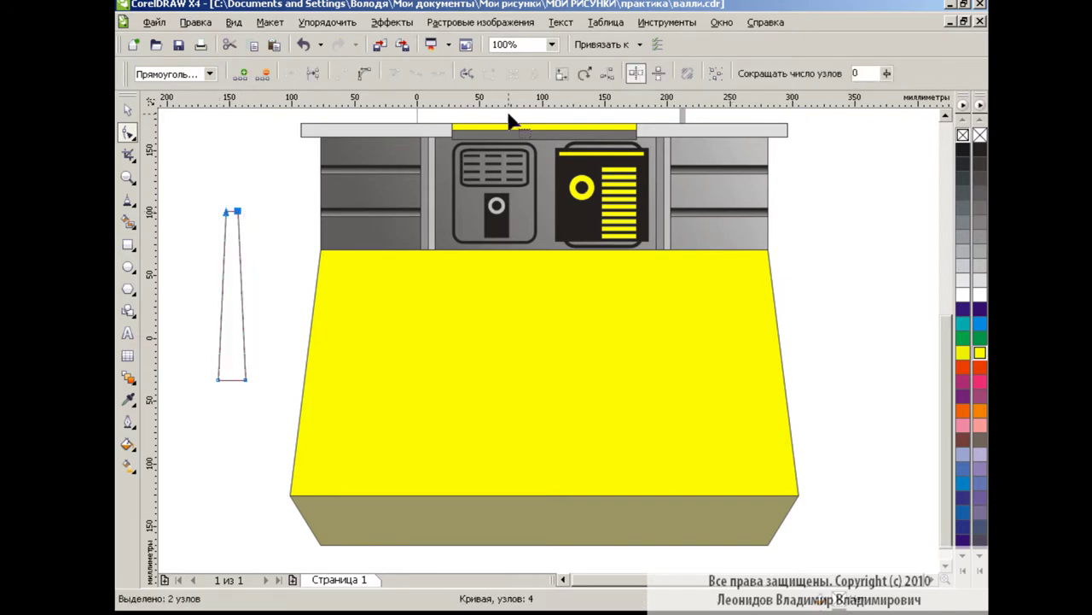
pyautogui.press('space')
pyautogui.click(302, 229)
pyautogui.click(241, 273)
# Fill the tapered bar with an olive-to-yellow fountain gradient.
pyautogui.click(128, 443)
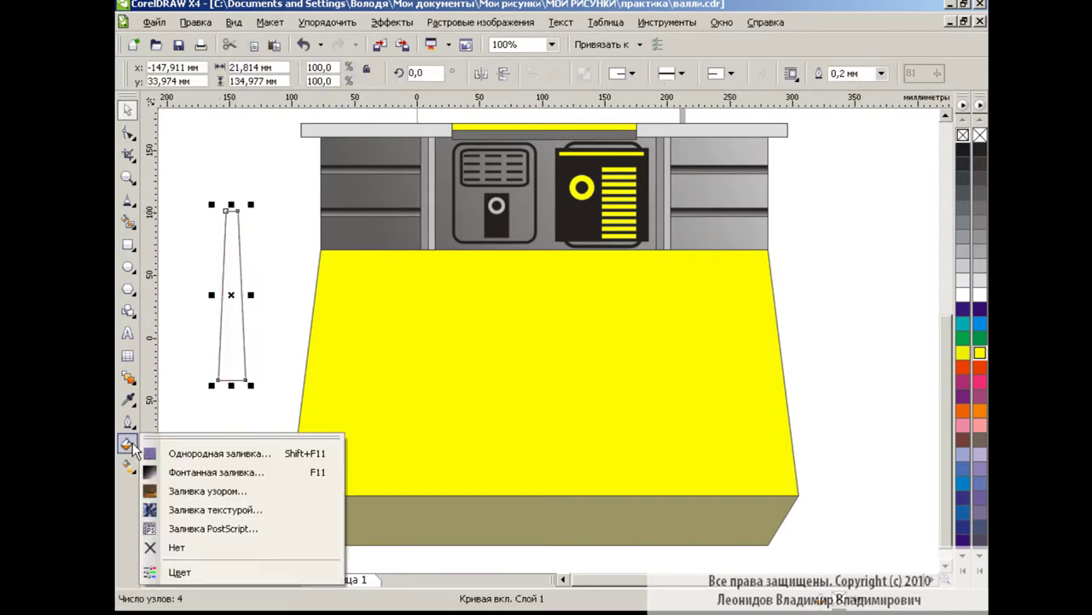
pyautogui.click(210, 470)
pyautogui.click(654, 393)
pyautogui.click(379, 309)
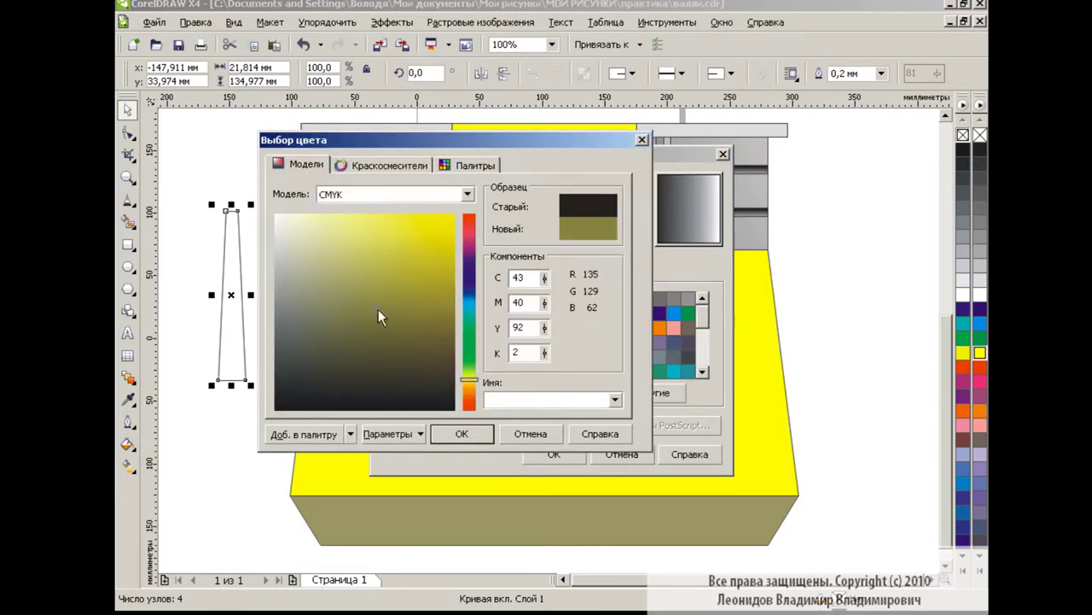
pyautogui.click(456, 429)
pyautogui.click(586, 349)
pyautogui.click(601, 327)
pyautogui.click(554, 453)
# Shrink the bar, move it onto the yellow base and add two copies to its right.
pyautogui.moveTo(250, 385); pyautogui.dragTo(237, 318)
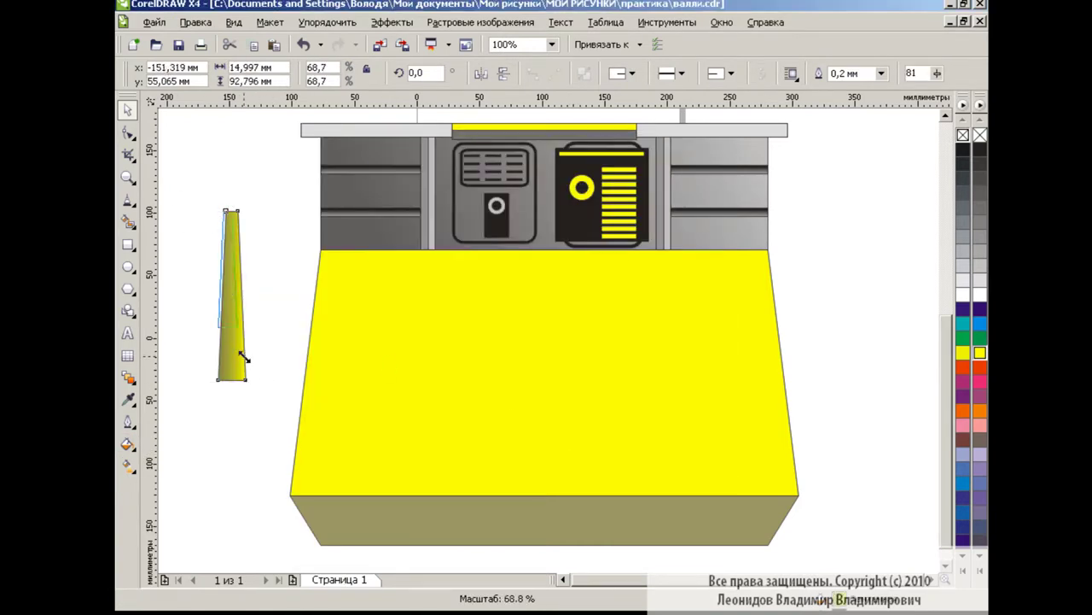
pyautogui.moveTo(228, 267)
pyautogui.mouseDown()
pyautogui.moveTo(412, 363)
pyautogui.moveTo(536, 357)
pyautogui.mouseUp()
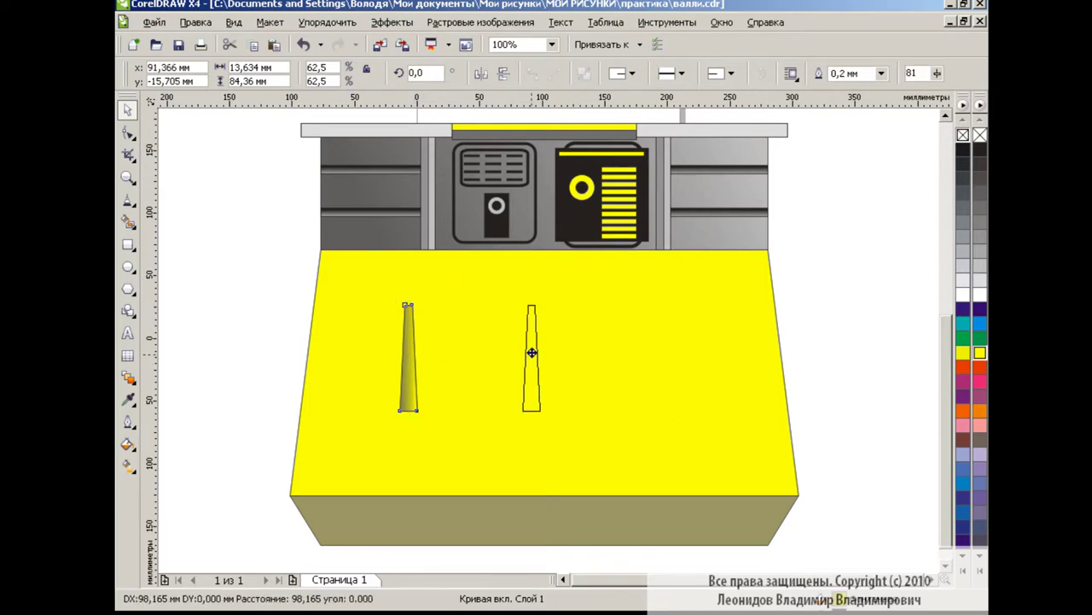
pyautogui.click(408, 357)
pyautogui.moveTo(408, 357); pyautogui.dragTo(702, 357)
# Distribute the three bars evenly and centre them horizontally across the base.
pyautogui.moveTo(336, 294); pyautogui.dragTo(756, 440)
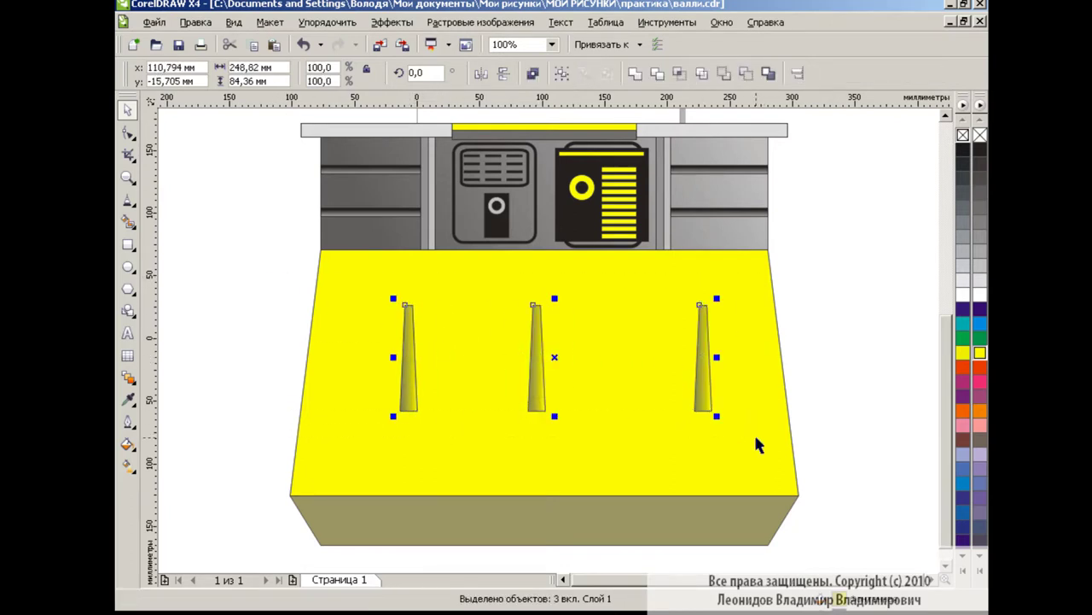
pyautogui.hotkey('ctrl', 'shift', 'a')
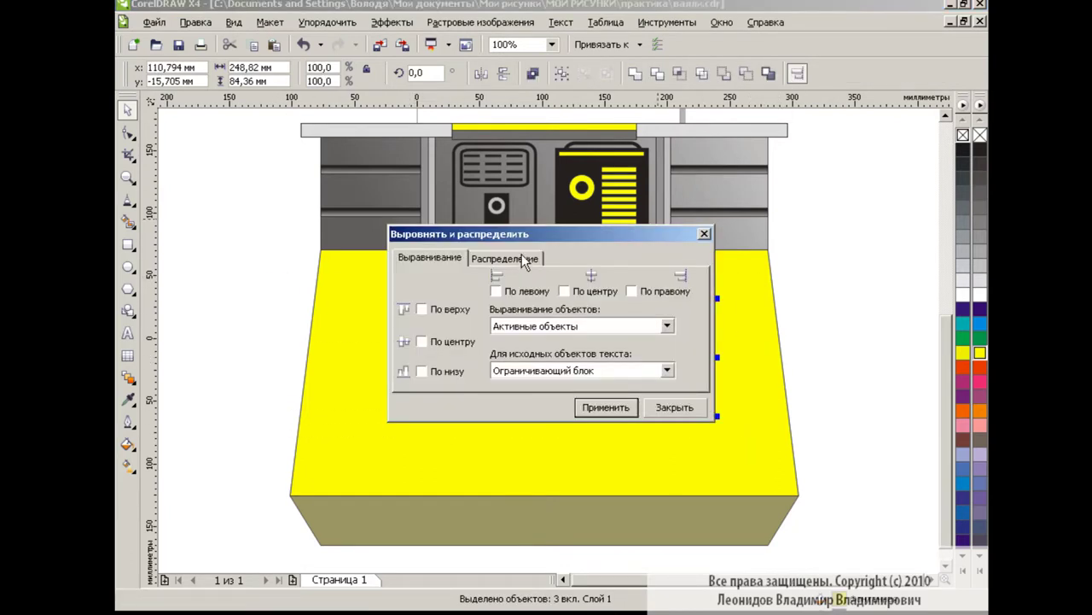
pyautogui.click(524, 259)
pyautogui.click(606, 407)
pyautogui.click(674, 407)
pyautogui.click(835, 360)
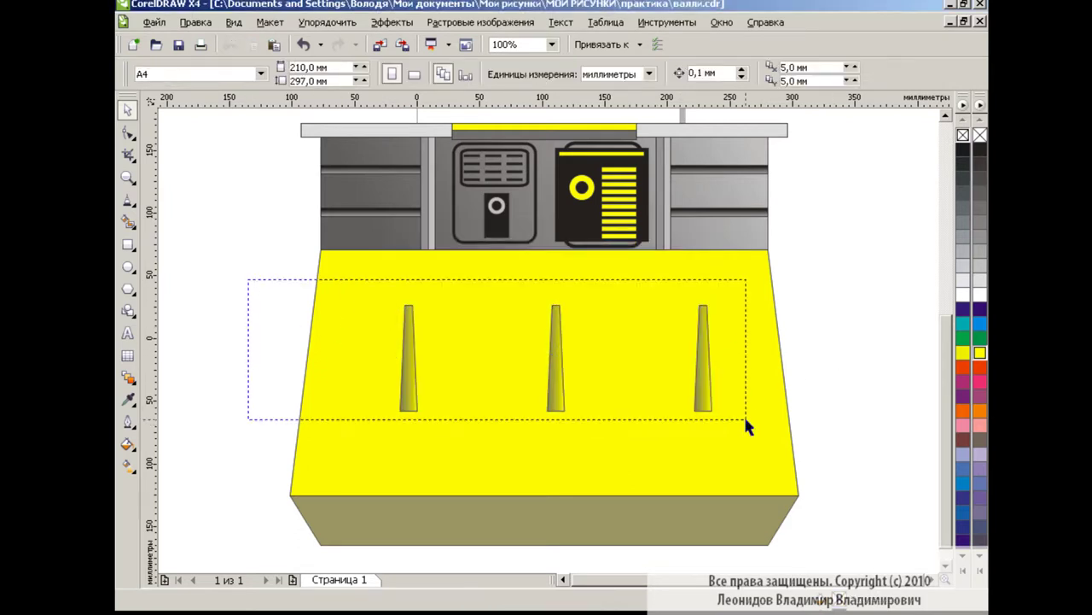
pyautogui.moveTo(745, 420); pyautogui.dragTo(745, 420)
pyautogui.hotkey('ctrl', 'g')
pyautogui.keyDown('shift'); pyautogui.click(748, 301); pyautogui.keyUp('shift')
pyautogui.hotkey('ctrl', 'shift', 'a')
pyautogui.click(598, 407)
pyautogui.click(674, 407)
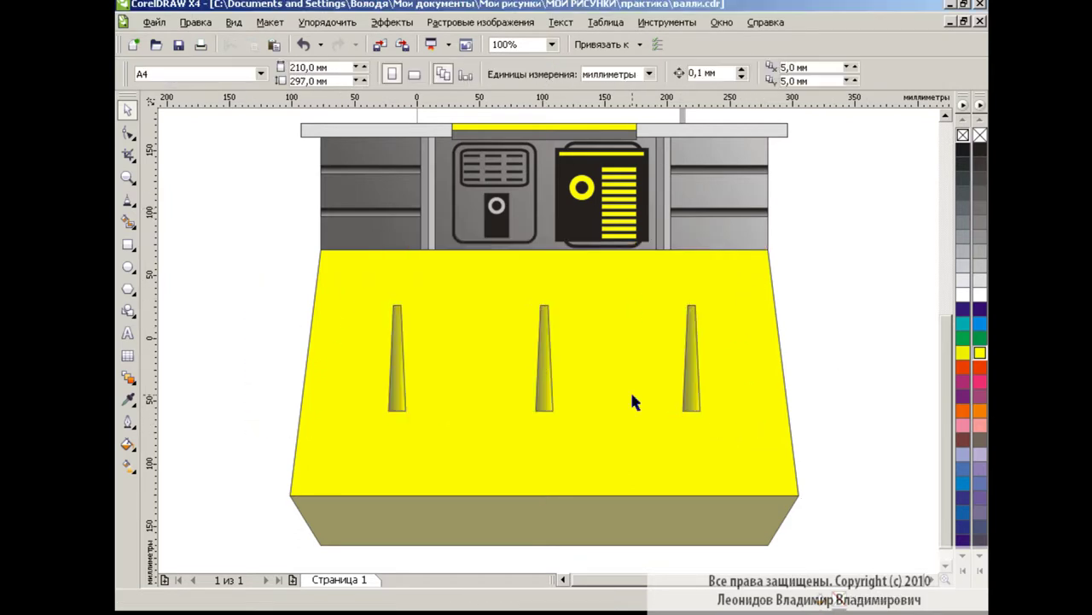
pyautogui.click(743, 358)
# Duplicate the yellow face, narrow it to a left strip and Smart Fill it white.
pyautogui.press('KP_Add')
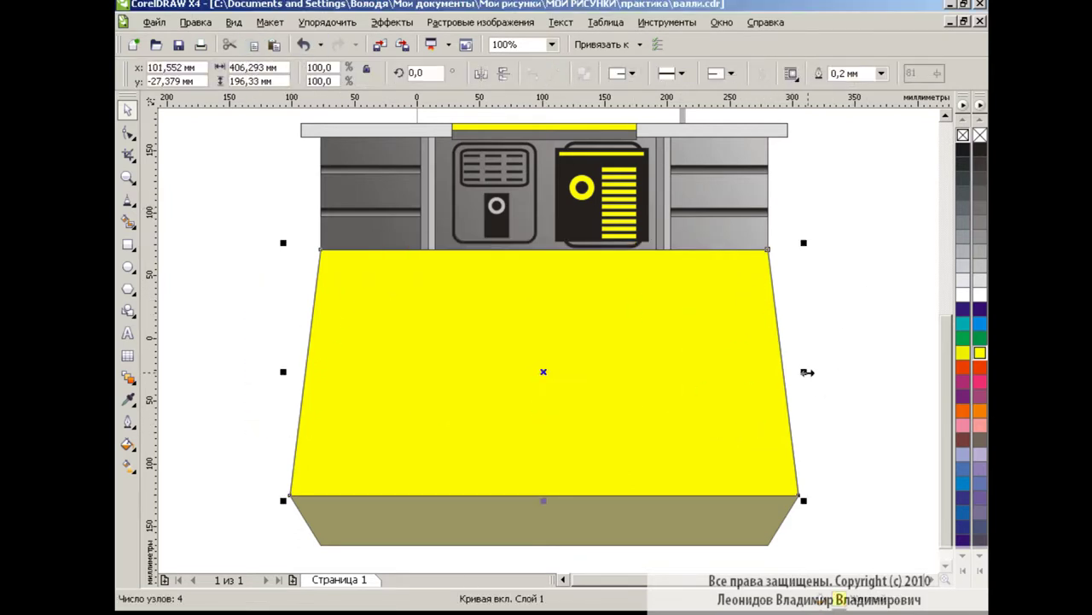
pyautogui.moveTo(805, 371)
pyautogui.mouseDown()
pyautogui.moveTo(356, 385)
pyautogui.moveTo(349, 371)
pyautogui.mouseUp()
pyautogui.click(979, 135)
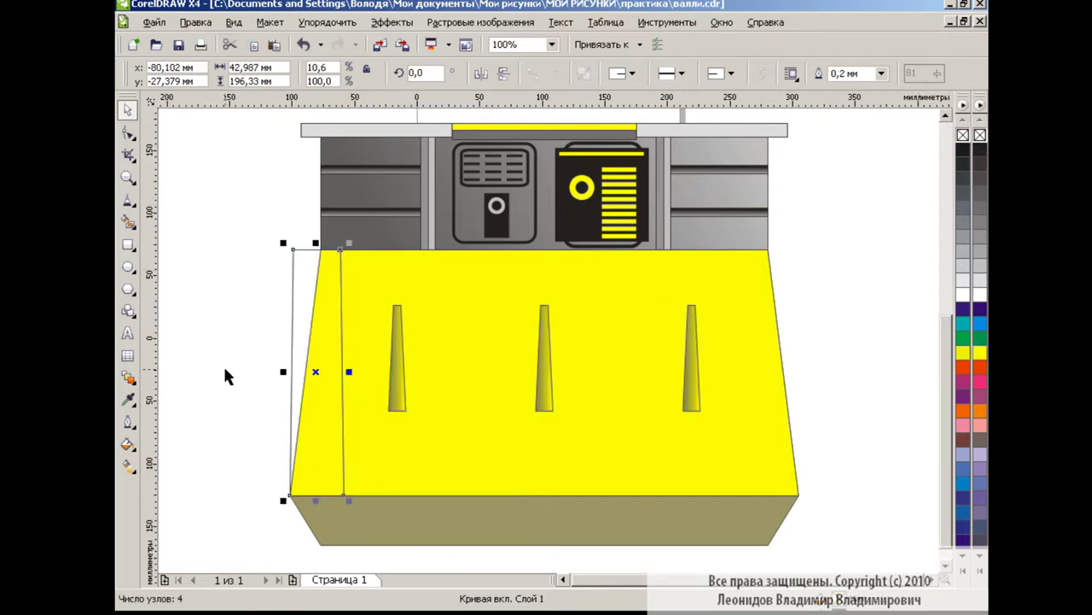
pyautogui.click(128, 222)
pyautogui.click(350, 74)
pyautogui.click(334, 196)
pyautogui.click(322, 325)
pyautogui.click(128, 109)
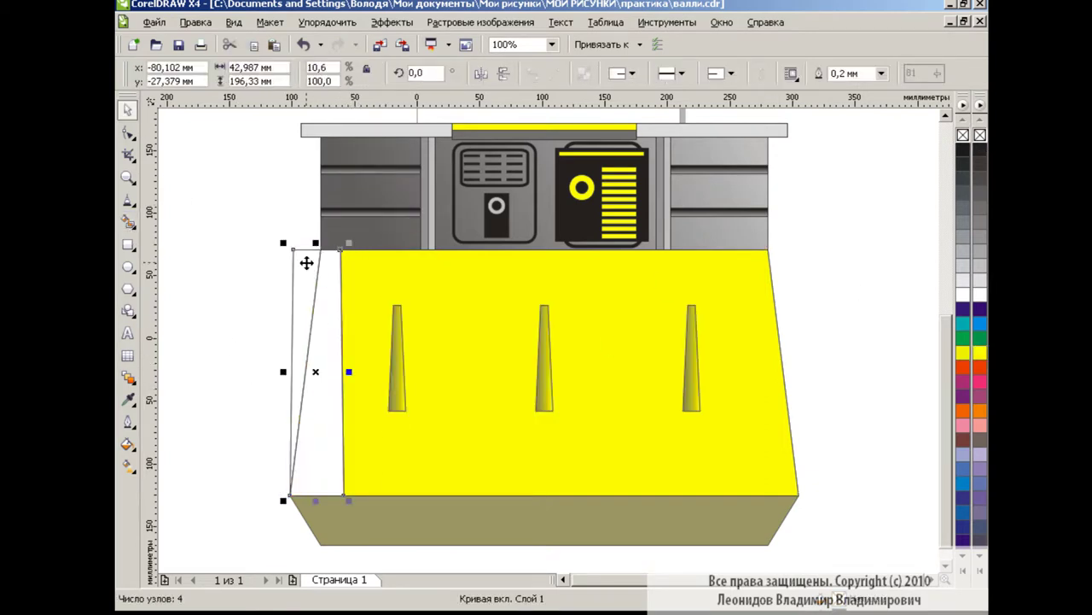
pyautogui.press('Escape')
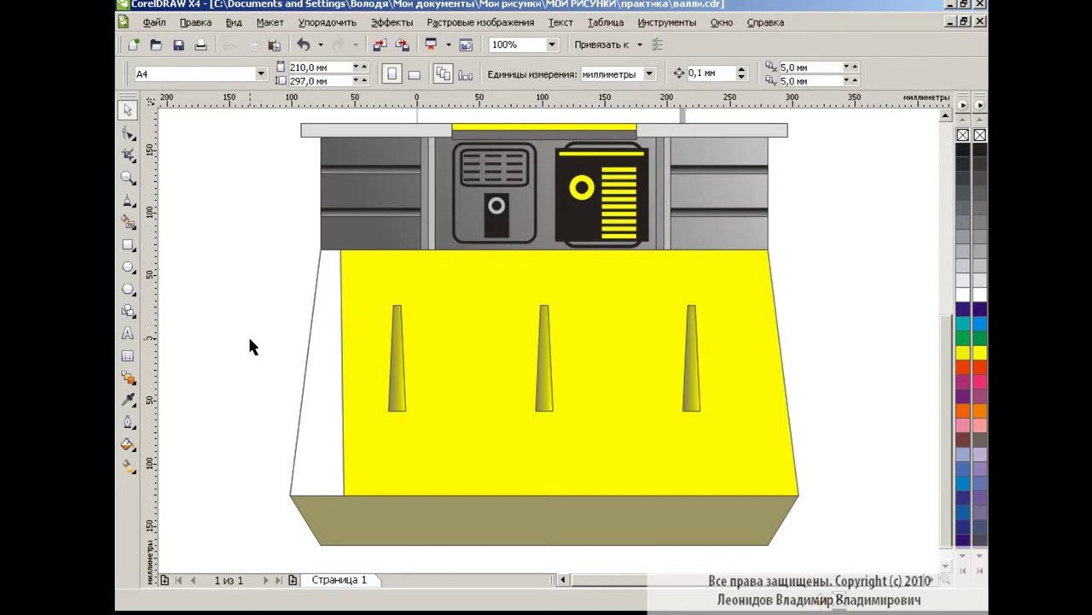
# Split the strip with a freehand line and fill the bottom block light grey.
pyautogui.click(130, 202)
pyautogui.click(184, 210)
pyautogui.click(286, 436)
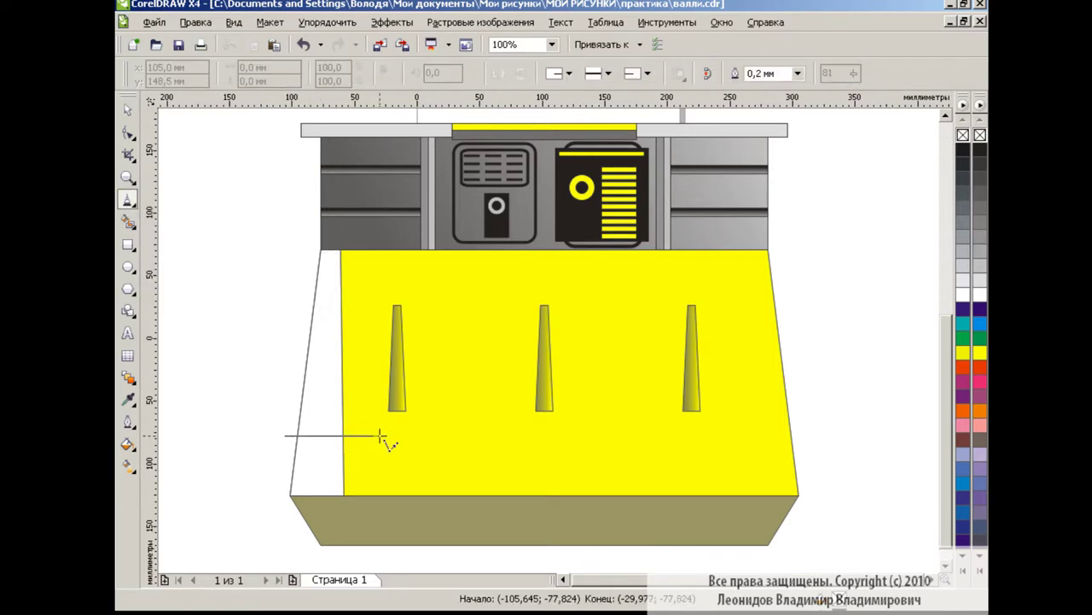
pyautogui.click(381, 437)
pyautogui.click(128, 222)
pyautogui.click(394, 74)
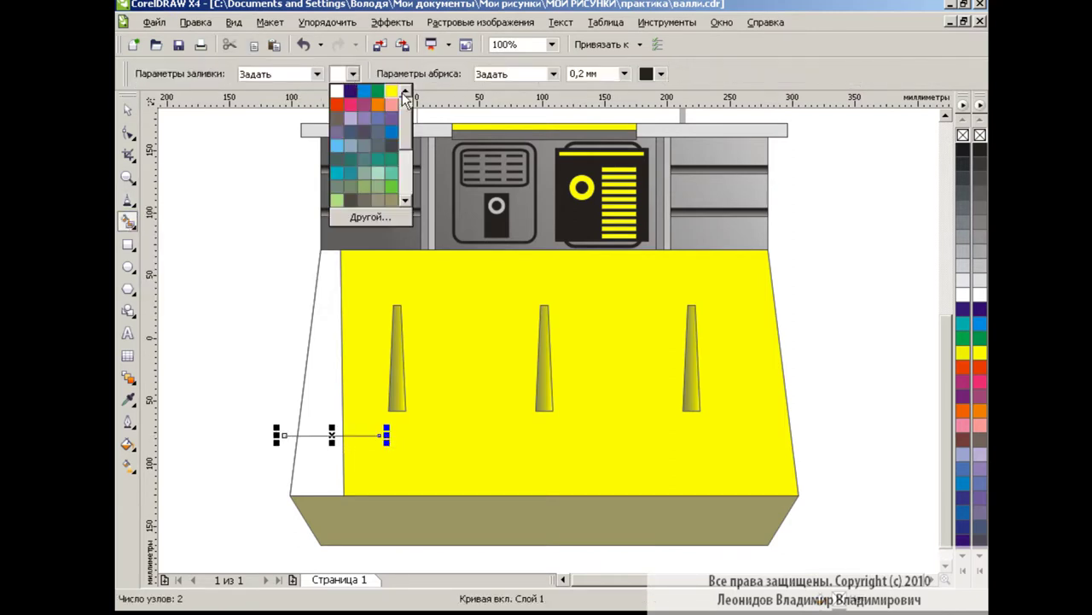
pyautogui.click(325, 450)
pyautogui.click(128, 109)
# Give the bottom block a linear gradient starting from black.
pyautogui.press('g')
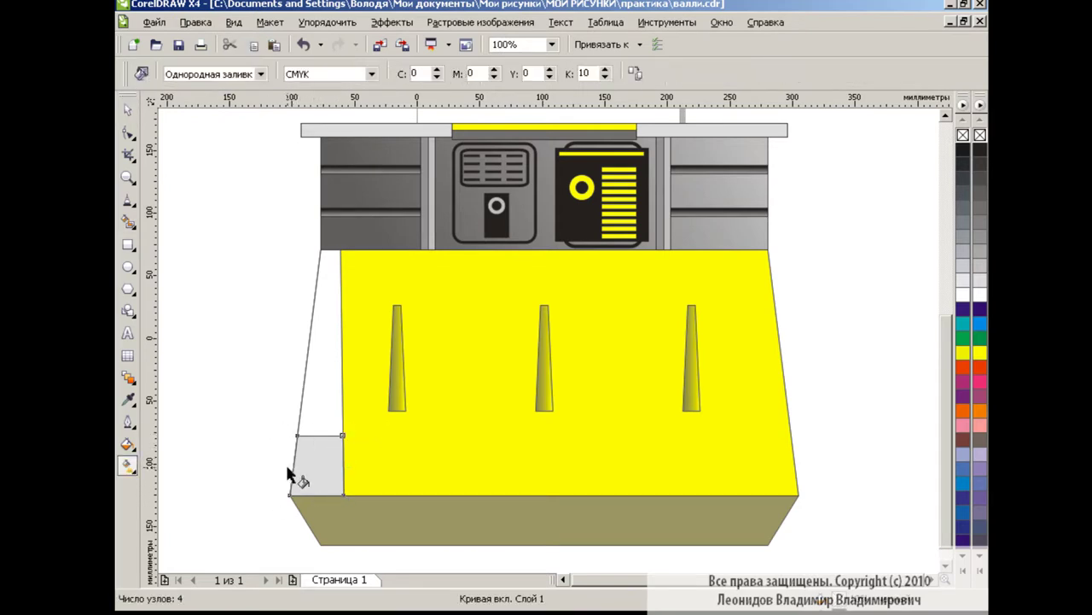
pyautogui.moveTo(277, 464); pyautogui.dragTo(353, 464)
pyautogui.click(277, 464)
pyautogui.click(307, 74)
pyautogui.click(348, 90)
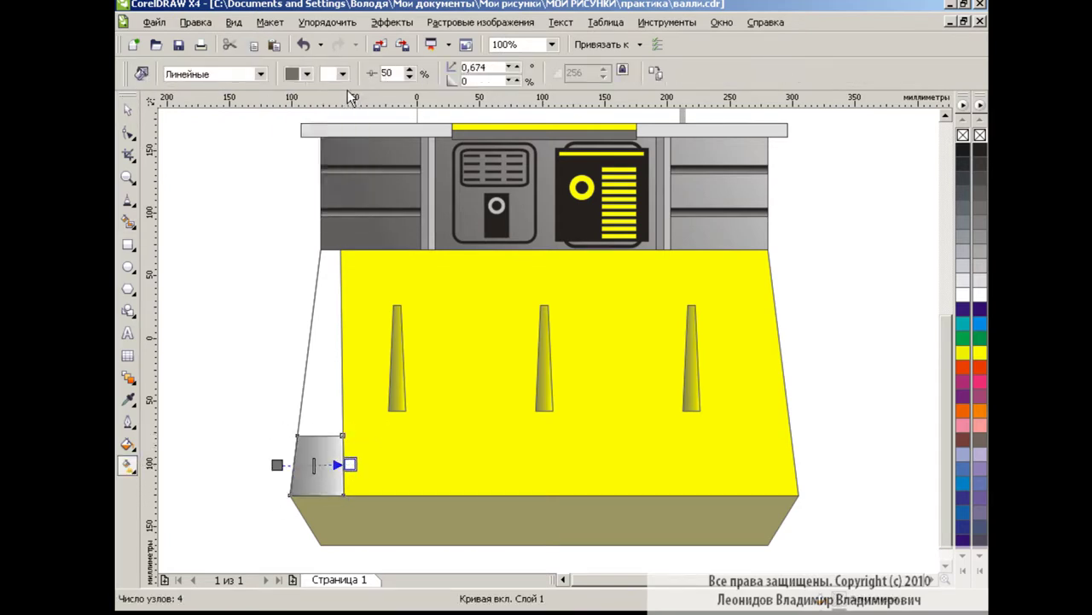
pyautogui.click(306, 73)
pyautogui.click(297, 89)
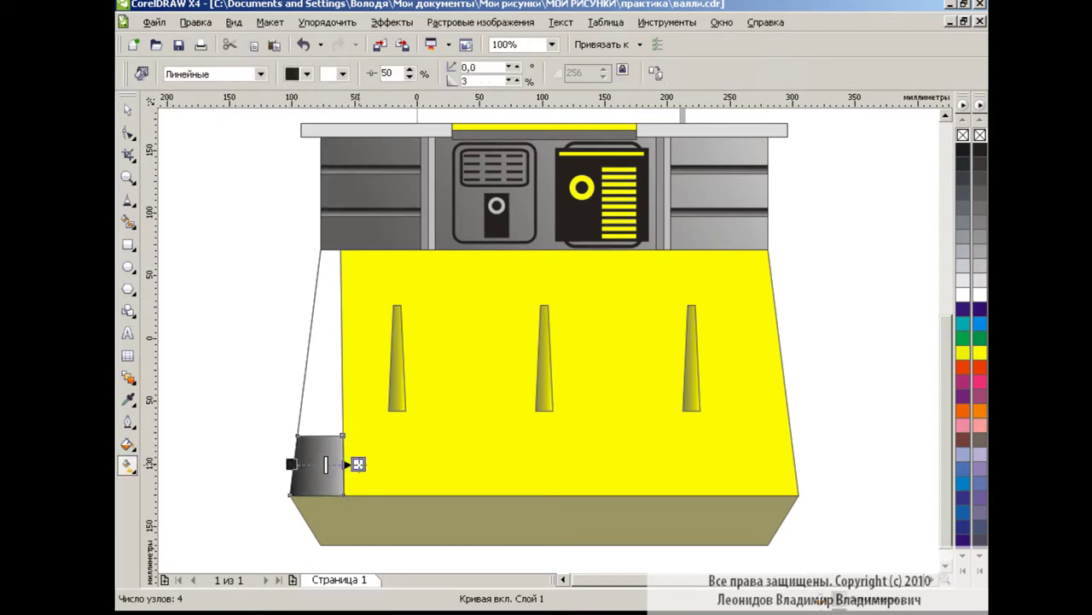
pyautogui.press('space')
# Fade the upper strip with a linear interactive transparency.
pyautogui.click(128, 377)
pyautogui.click(199, 499)
pyautogui.moveTo(281, 354)
pyautogui.mouseDown()
pyautogui.moveTo(373, 354)
pyautogui.moveTo(359, 354)
pyautogui.mouseUp()
pyautogui.click(227, 372)
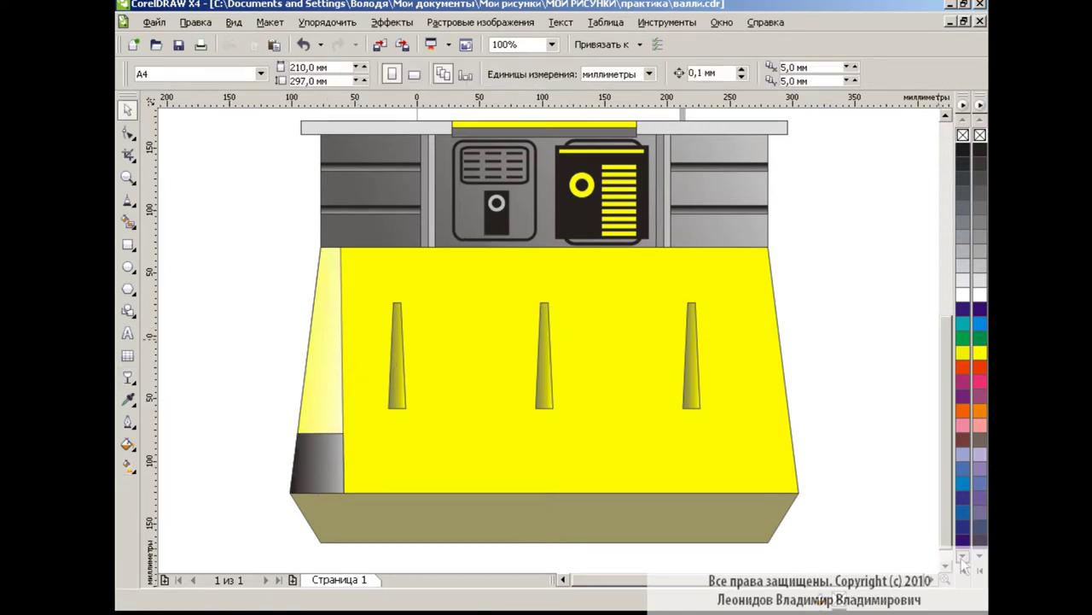
pyautogui.scroll(-3, 946, 563)
pyautogui.scroll(2, 800, 376)
# Squeeze a narrow copy of the olive base and draw a dividing line below the base.
pyautogui.click(529, 522)
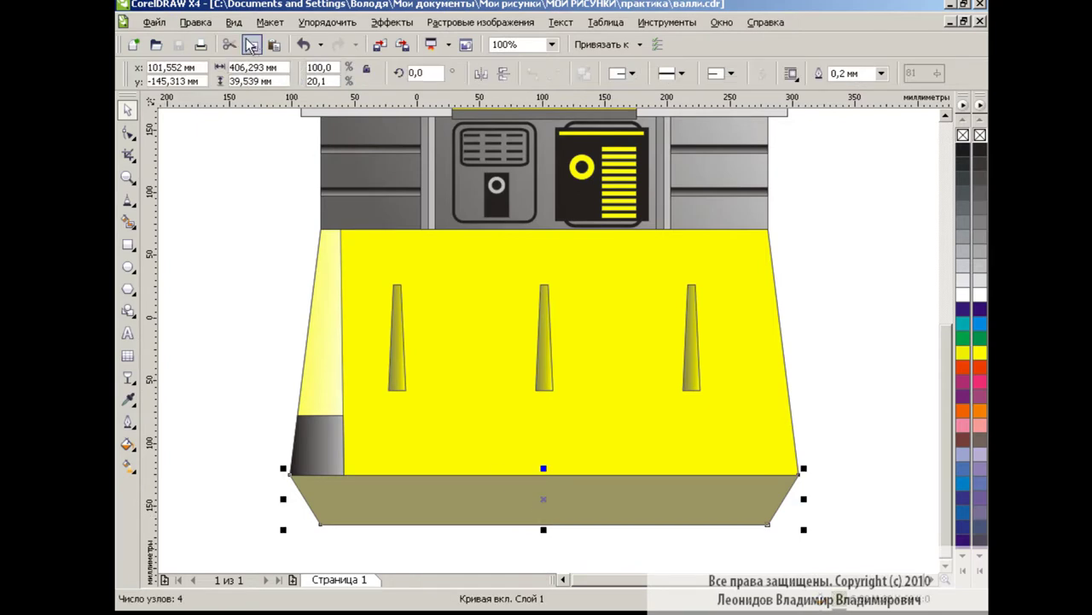
pyautogui.moveTo(804, 498)
pyautogui.mouseDown()
pyautogui.moveTo(345, 519)
pyautogui.moveTo(317, 536)
pyautogui.mouseUp()
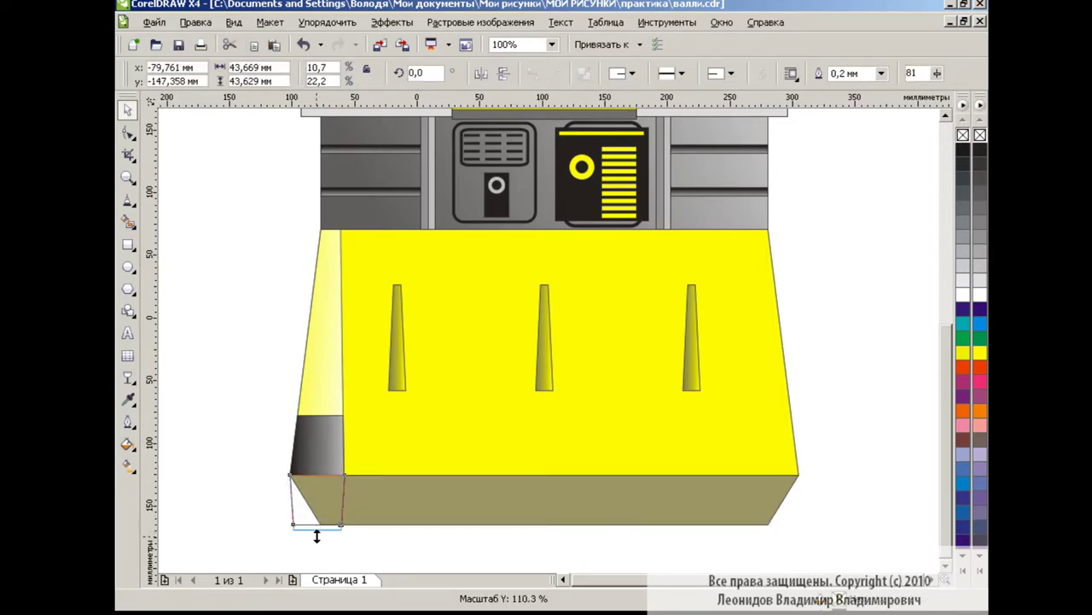
pyautogui.click(399, 543)
pyautogui.press('F5')
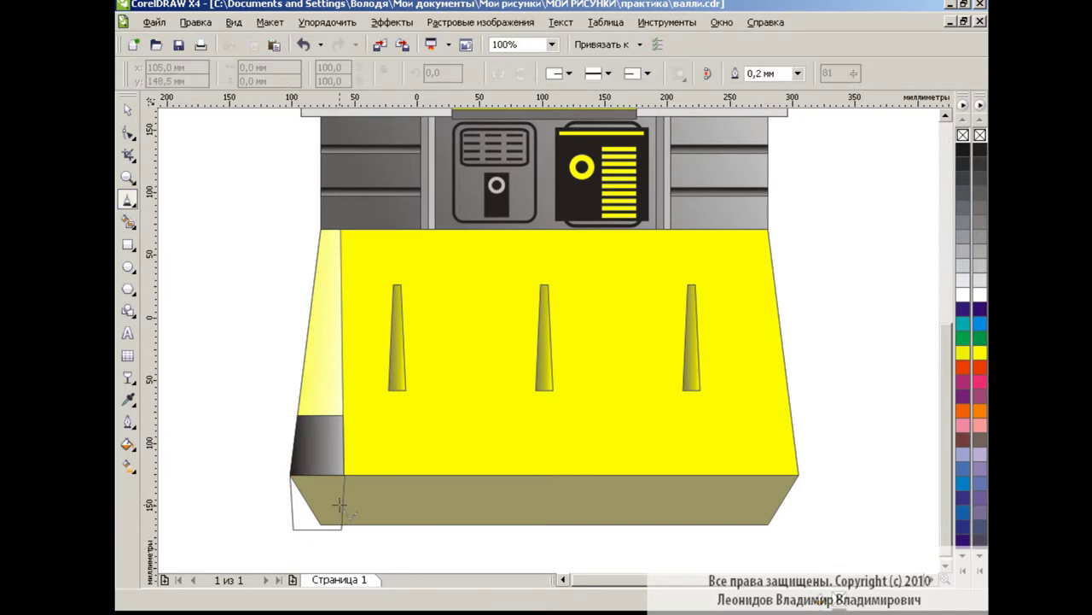
pyautogui.click(346, 502)
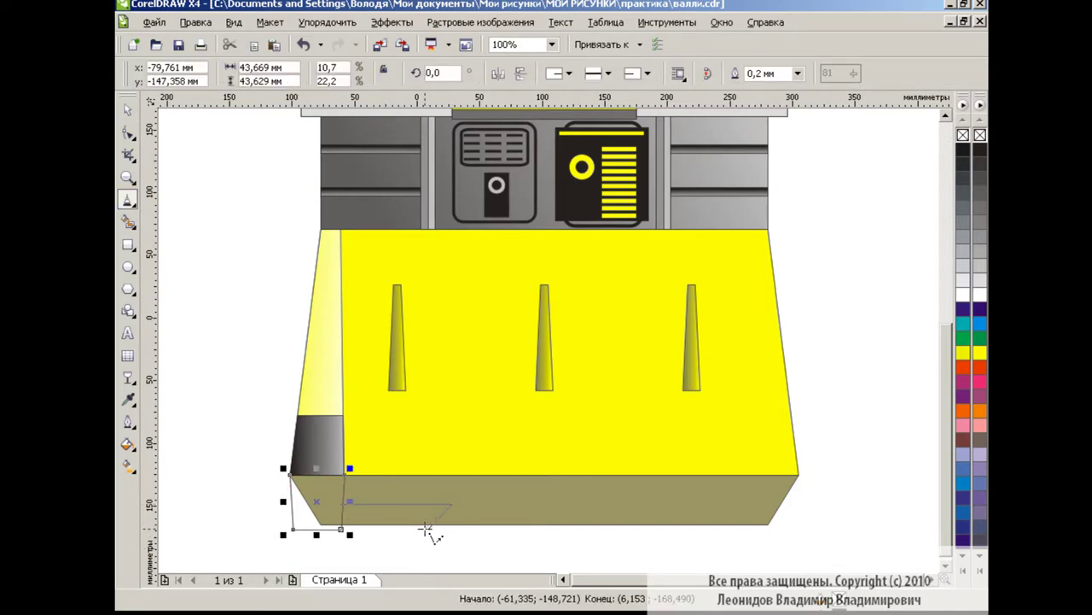
pyautogui.press('space')
pyautogui.click(249, 476)
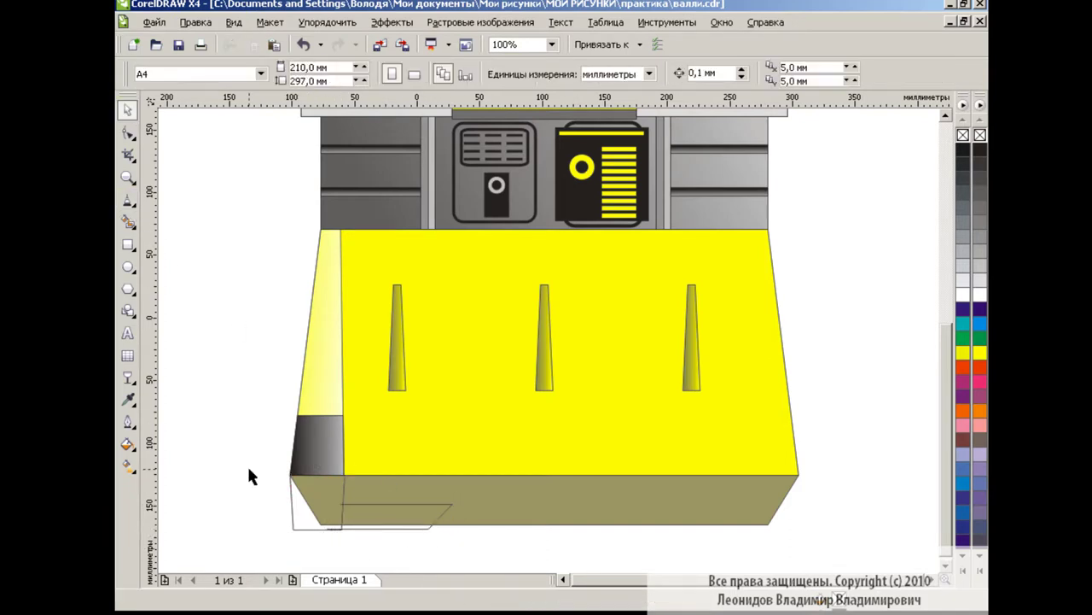
# Smart Fill both enclosed left-foot pieces with grey.
pyautogui.click(128, 222)
pyautogui.click(352, 74)
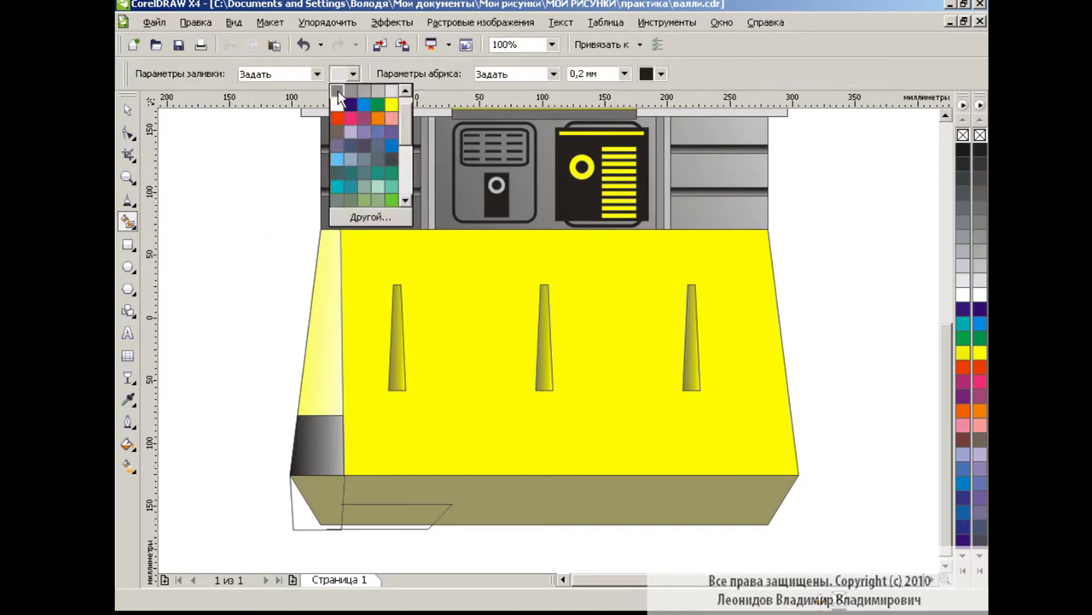
pyautogui.click(336, 145)
pyautogui.click(323, 497)
pyautogui.click(388, 513)
pyautogui.click(126, 112)
pyautogui.click(380, 543)
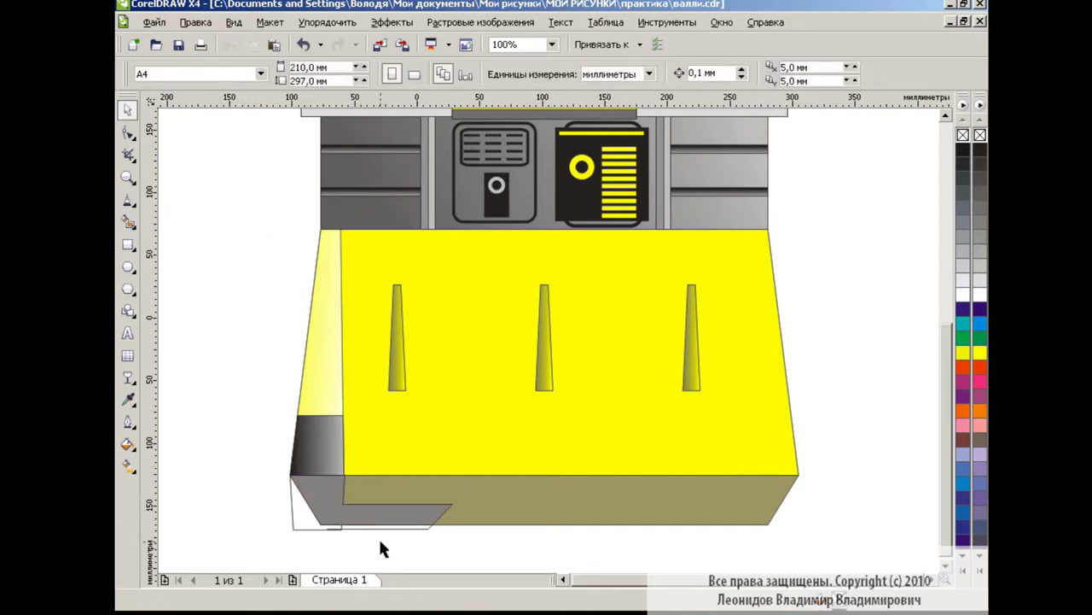
# Select the grey foot shape for node editing and zoom to 400%.
pyautogui.click(395, 510)
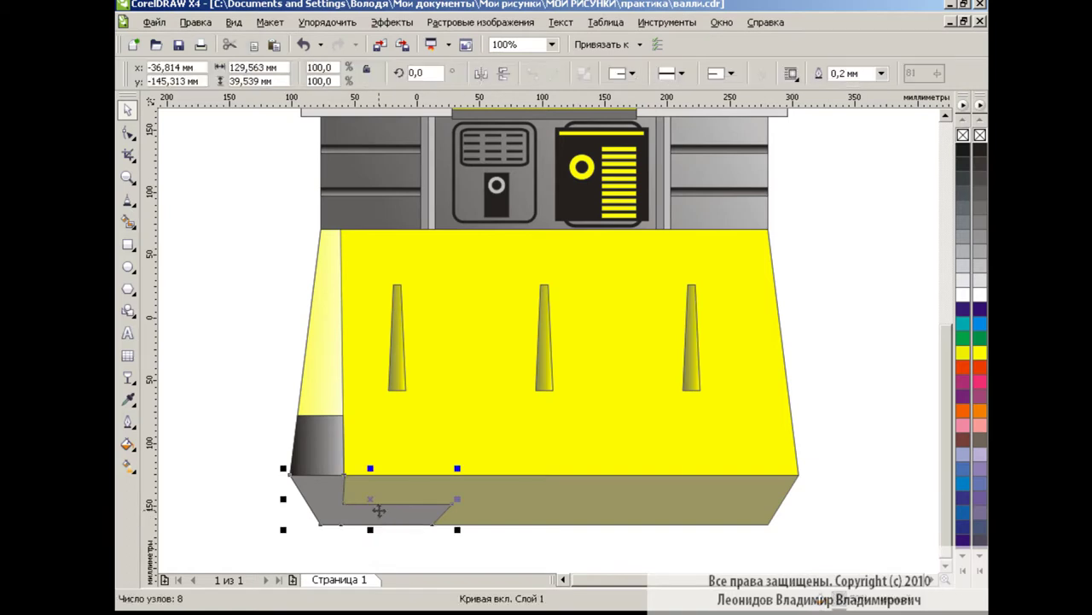
pyautogui.click(128, 132)
pyautogui.click(551, 44)
pyautogui.click(512, 183)
# Delete the extra corner node from the grey foot shape.
pyautogui.scroll(-3, 790, 542)
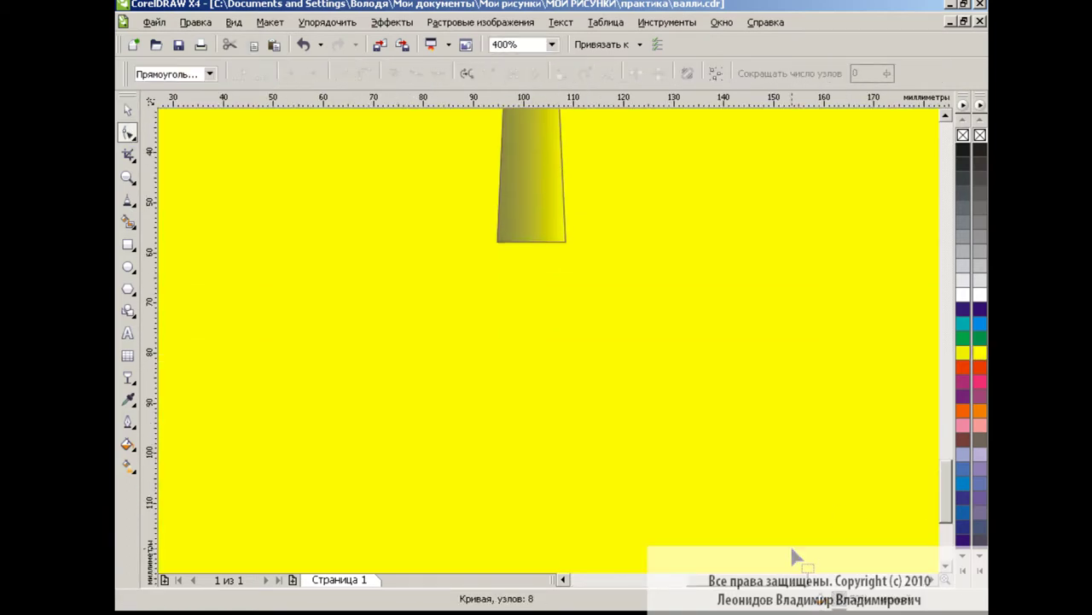
pyautogui.scroll(-3, 789, 542)
pyautogui.hscroll(-5, 521, 395)
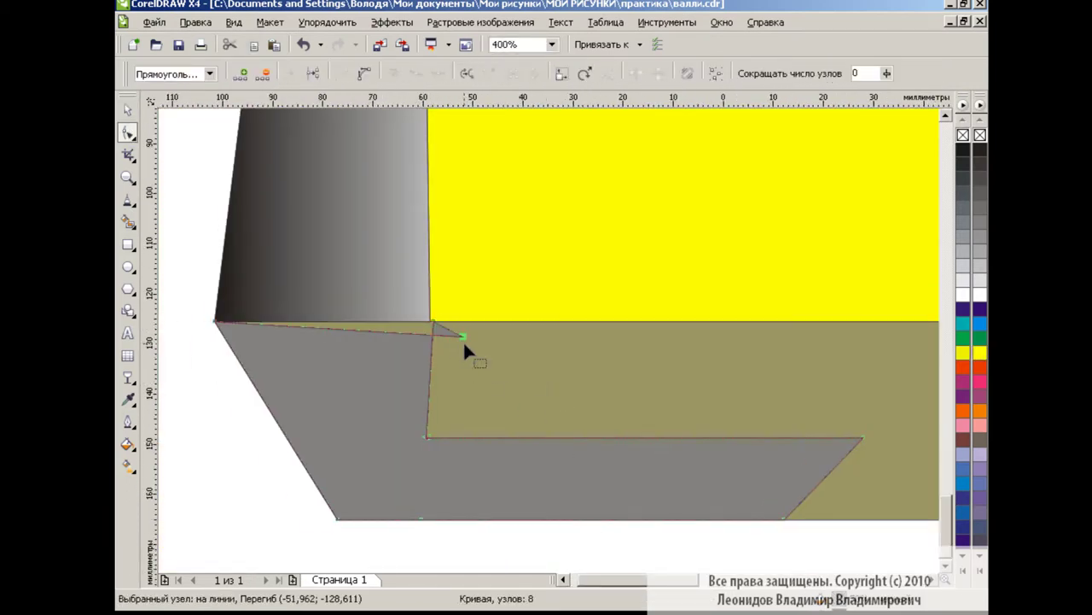
pyautogui.moveTo(432, 321); pyautogui.dragTo(447, 336)
pyautogui.press('Delete')
pyautogui.press('space')
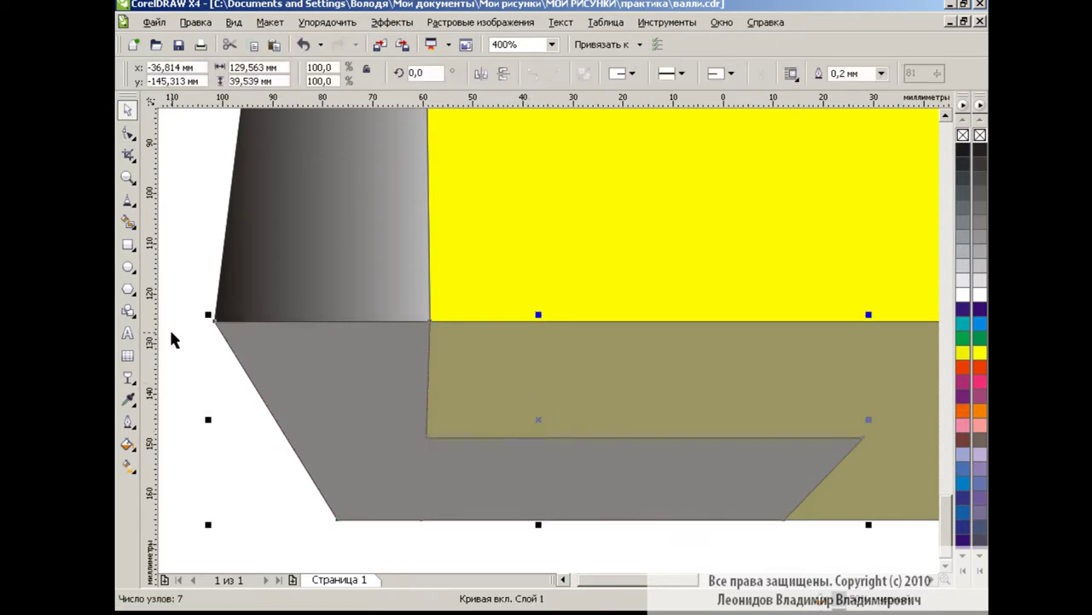
# Extrude the foot into a thin edge, break the extrusion apart and delete the extra piece.
pyautogui.click(133, 380)
pyautogui.click(205, 483)
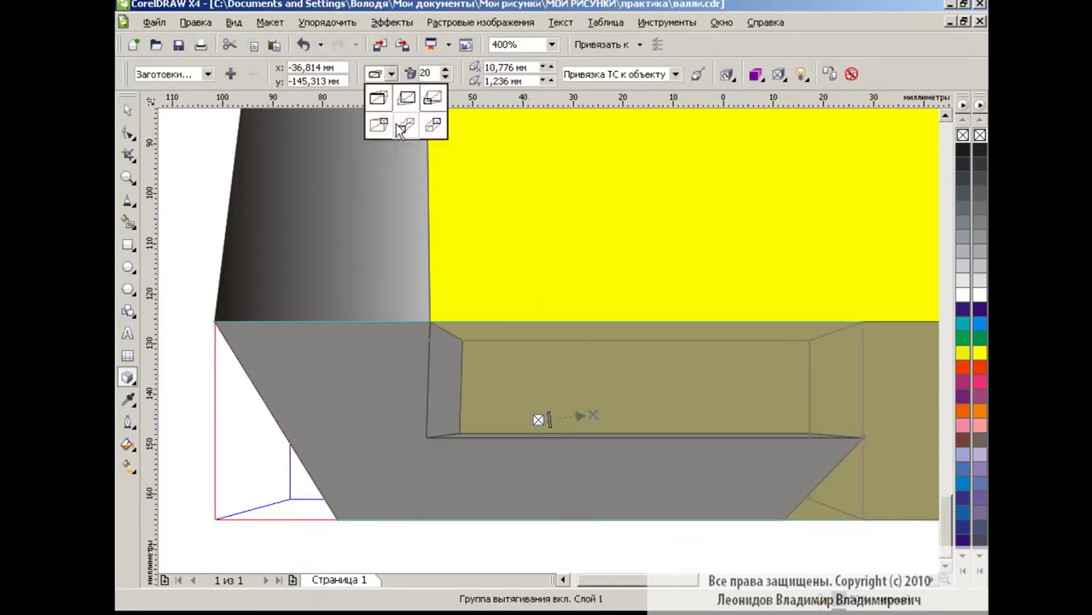
pyautogui.moveTo(593, 415); pyautogui.dragTo(539, 410)
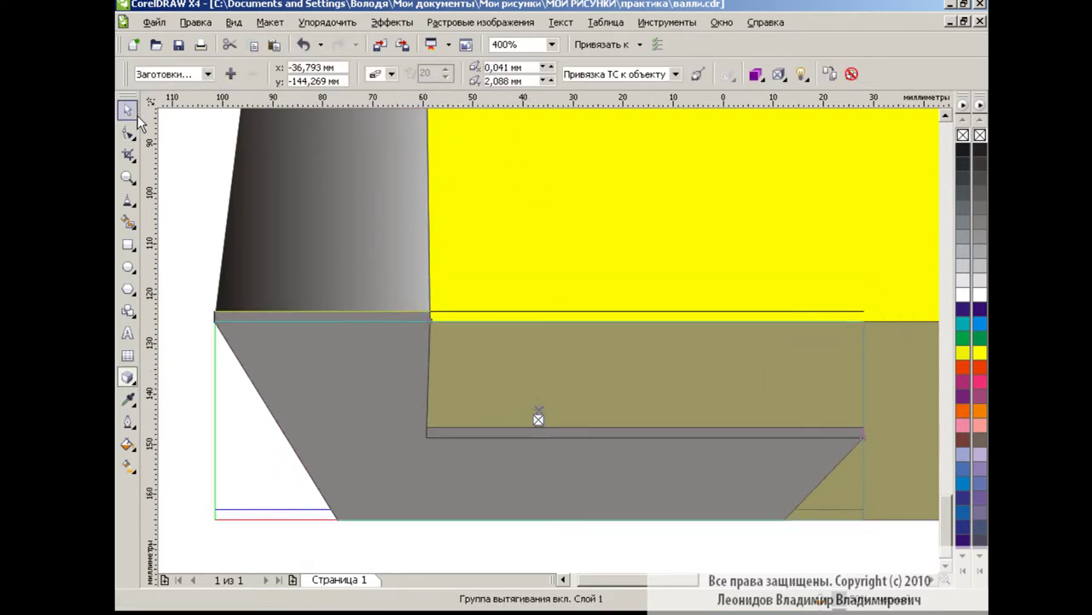
pyautogui.click(130, 111)
pyautogui.click(331, 268)
pyautogui.click(522, 440)
pyautogui.click(327, 22)
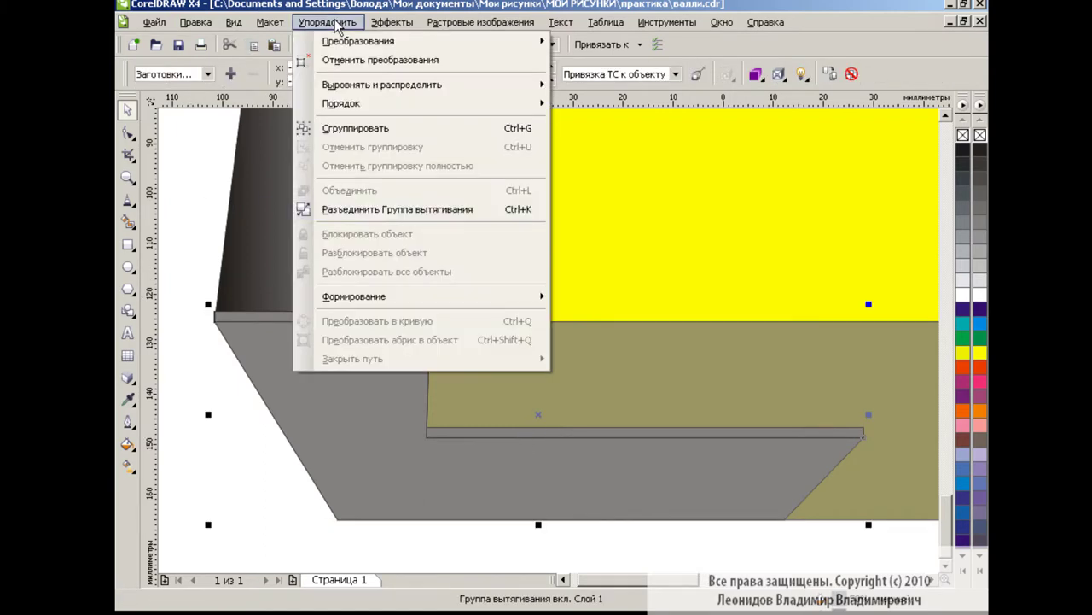
pyautogui.click(342, 208)
pyautogui.click(327, 22)
pyautogui.click(342, 145)
pyautogui.click(242, 326)
pyautogui.press('Delete')
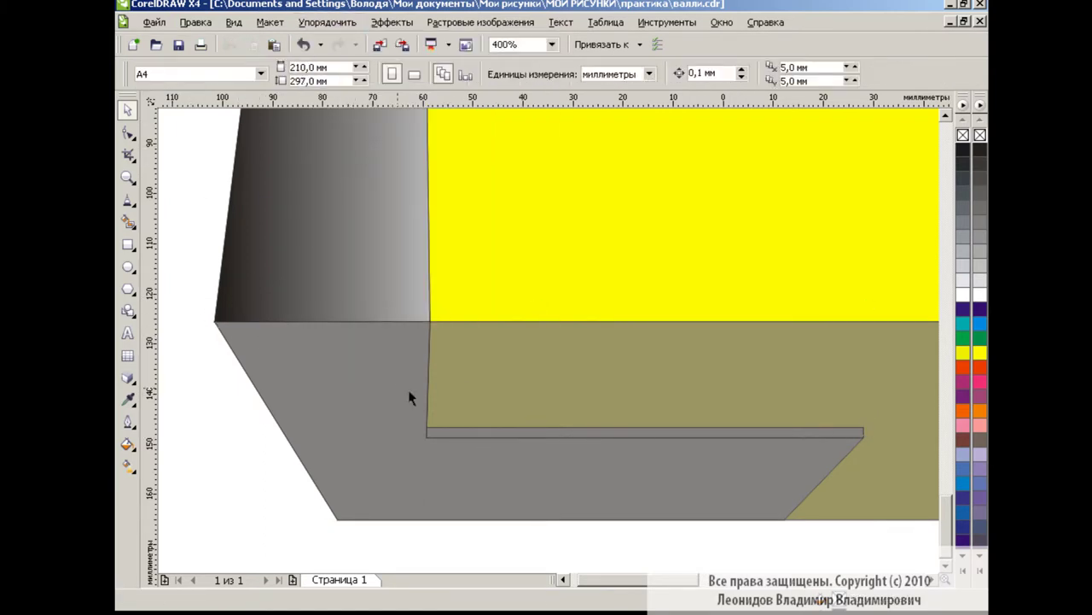
# Stretch the foot and its thin strip slightly downward.
pyautogui.click(580, 468)
pyautogui.keyDown('shift'); pyautogui.click(656, 436); pyautogui.keyUp('shift')
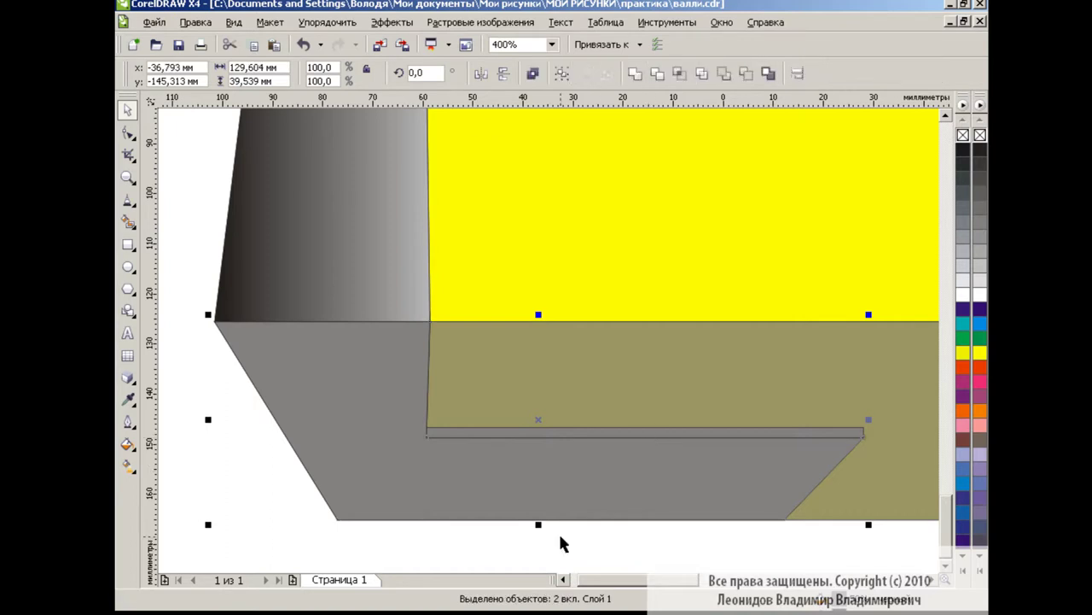
pyautogui.moveTo(538, 524); pyautogui.dragTo(538, 536)
pyautogui.press('Escape')
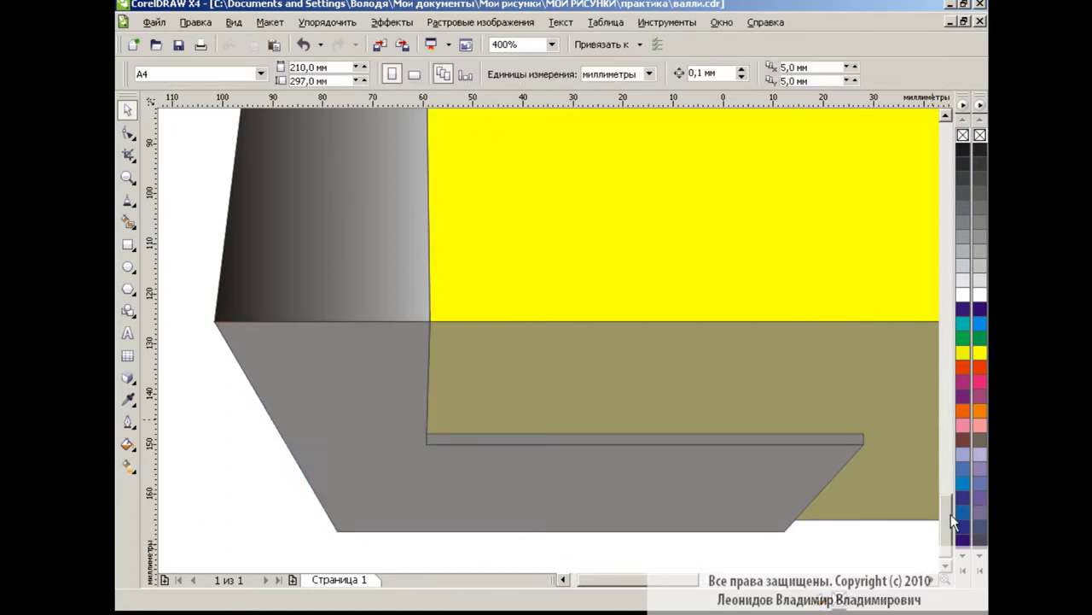
pyautogui.scroll(-1, 951, 514)
# Shade the foot with a black-to-white linear gradient from its lower corner.
pyautogui.click(792, 516)
pyautogui.press('g')
pyautogui.moveTo(315, 544); pyautogui.dragTo(518, 377)
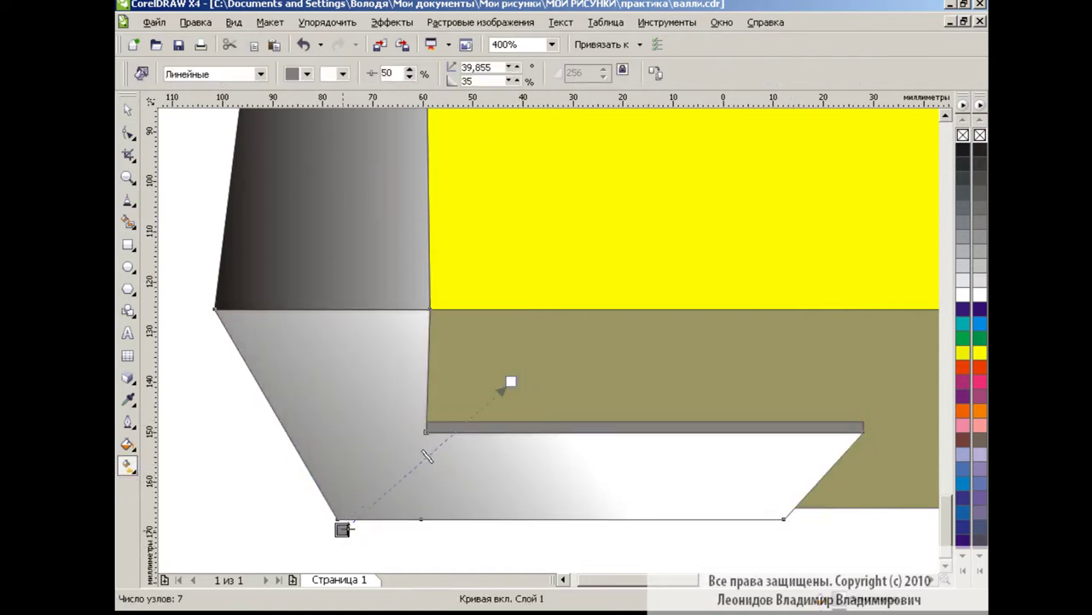
pyautogui.moveTo(342, 530); pyautogui.dragTo(364, 514)
pyautogui.click(308, 73)
pyautogui.click(294, 89)
pyautogui.click(342, 73)
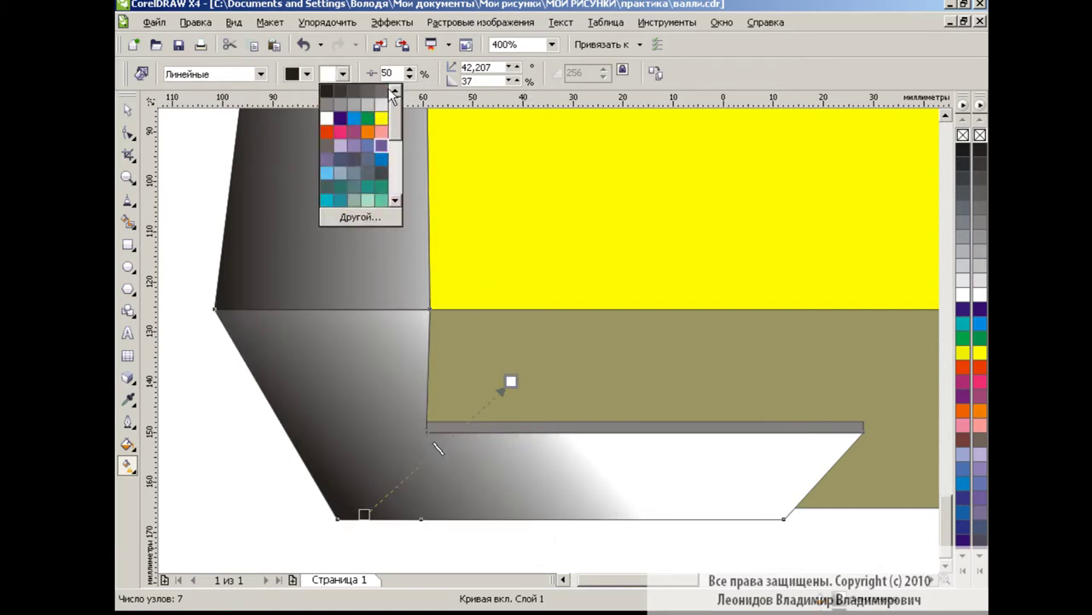
pyautogui.moveTo(511, 381)
pyautogui.mouseDown()
pyautogui.moveTo(464, 342)
pyautogui.moveTo(464, 246)
pyautogui.moveTo(439, 302)
pyautogui.mouseUp()
pyautogui.press('space')
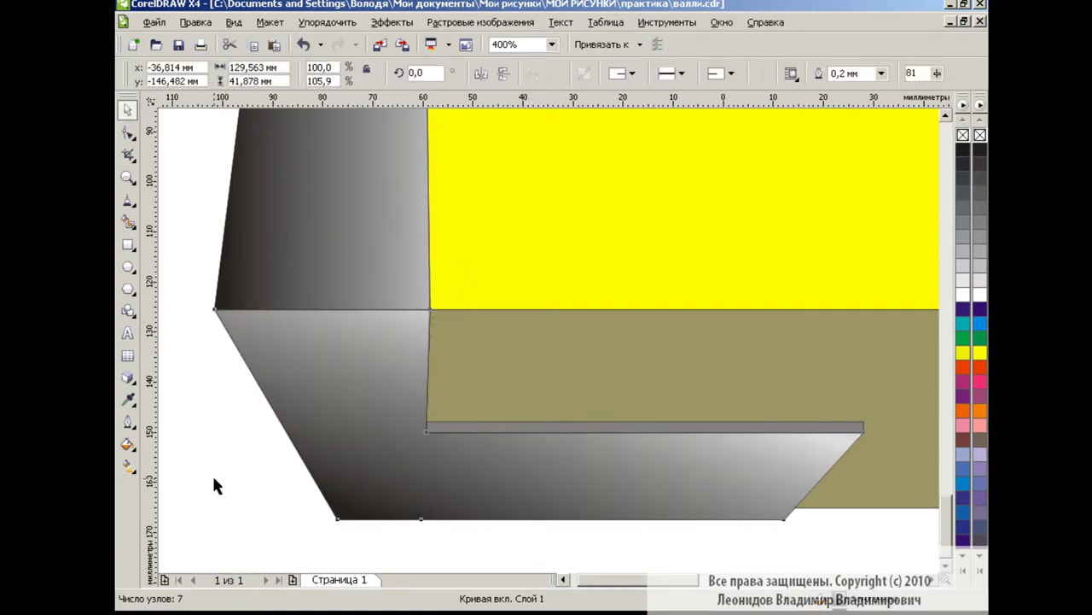
pyautogui.click(215, 479)
# Fill the thin ledge strip light grey and zoom back out to 100%.
pyautogui.click(503, 427)
pyautogui.click(980, 282)
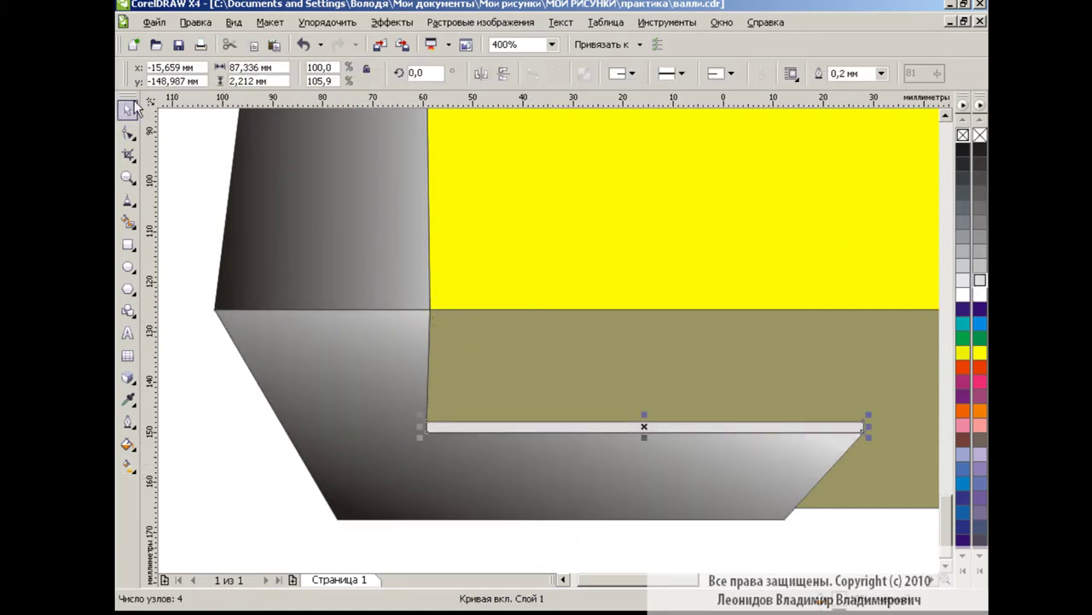
pyautogui.click(552, 44)
pyautogui.click(512, 128)
pyautogui.click(598, 397)
# Group the five left side pieces and place a horizontally mirrored copy at the base's right edge.
pyautogui.scroll(3, 934, 580)
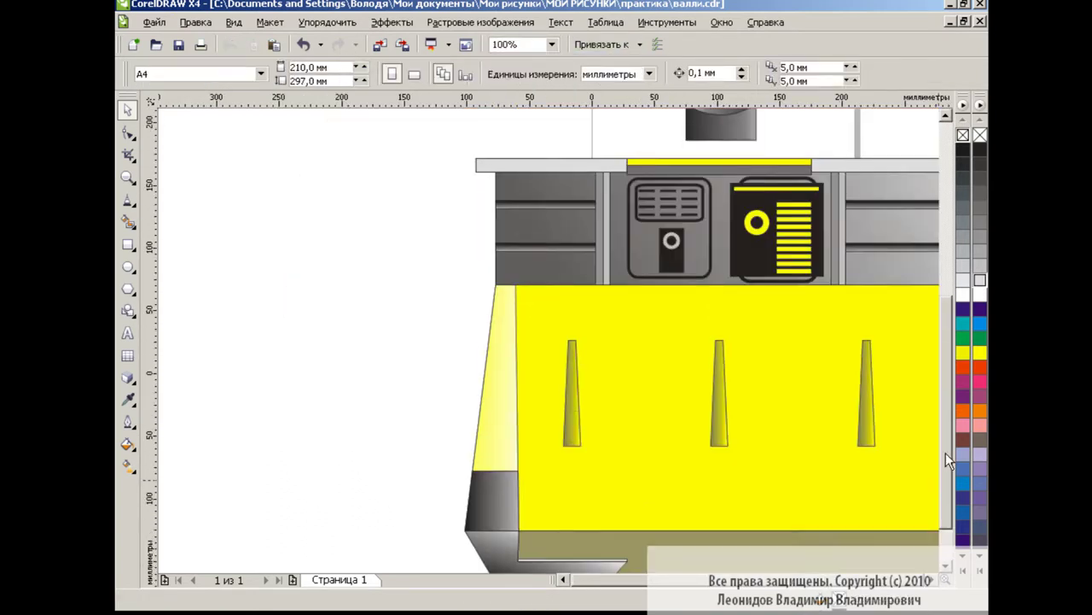
pyautogui.hscroll(2, 934, 585)
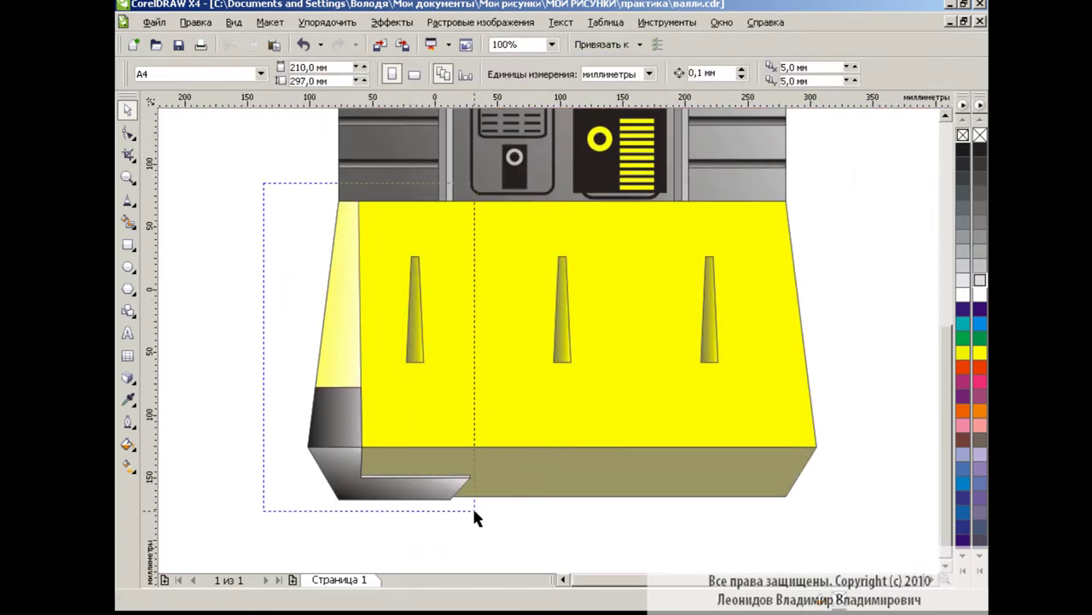
pyautogui.moveTo(406, 536); pyautogui.dragTo(472, 505)
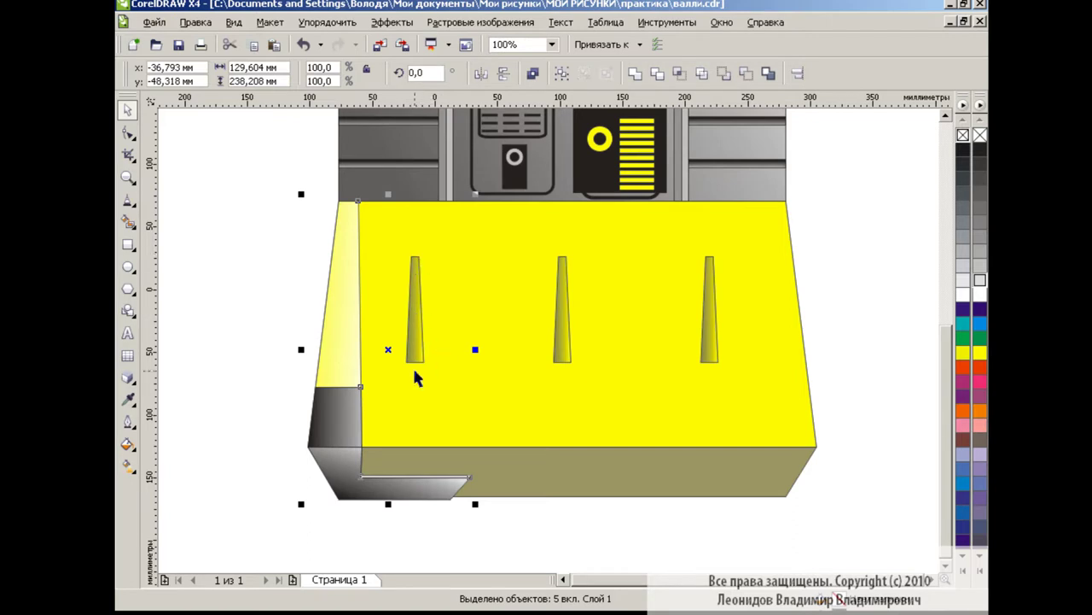
pyautogui.click(562, 73)
pyautogui.press('+')
pyautogui.click(489, 73)
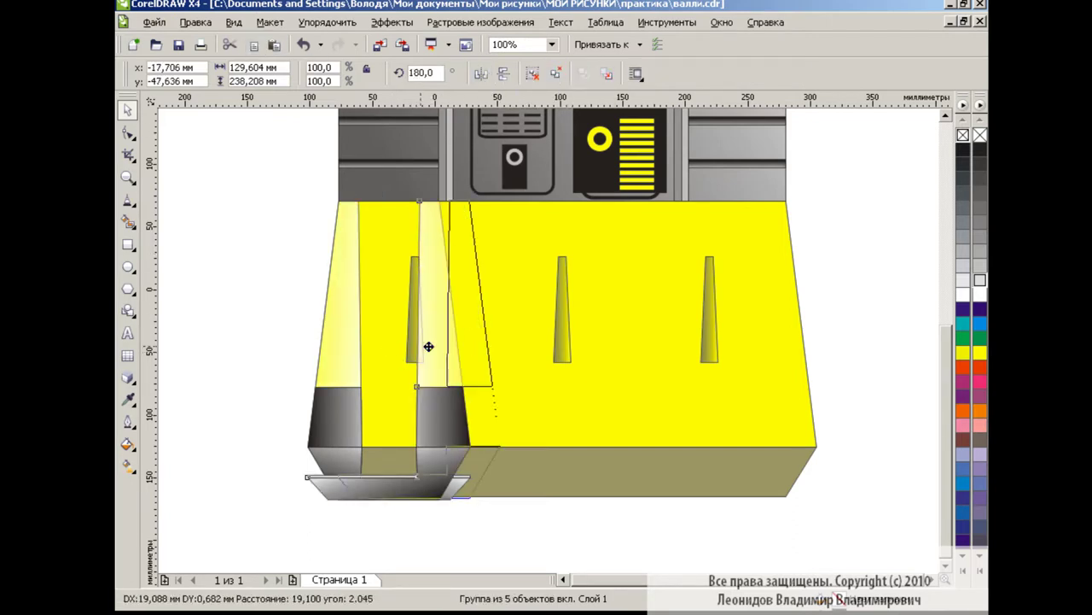
pyautogui.moveTo(401, 349); pyautogui.dragTo(748, 349)
# Start a text label on the yellow base.
pyautogui.click(843, 363)
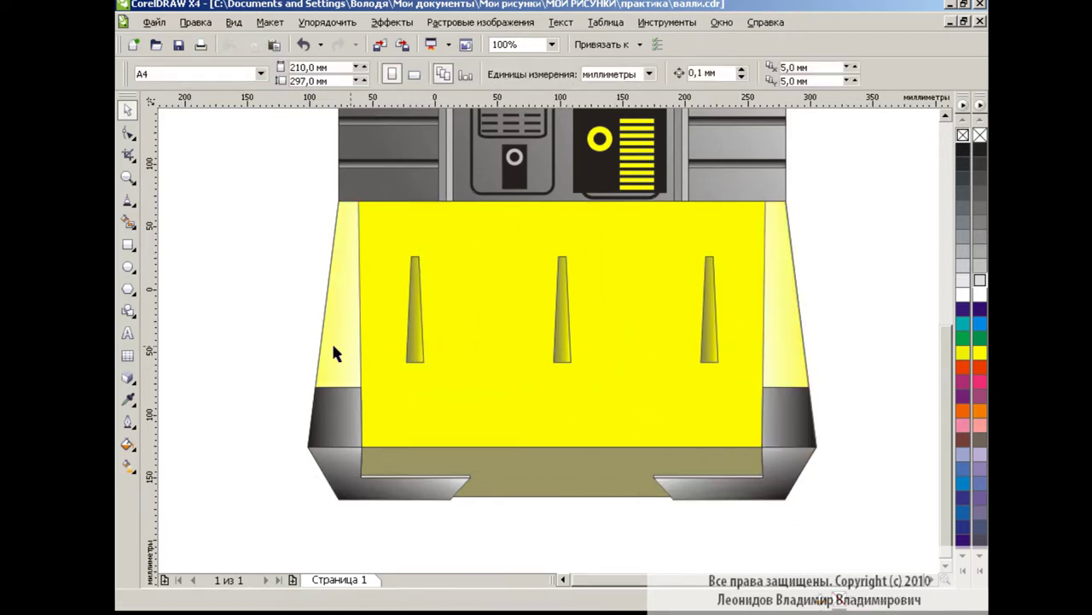
pyautogui.press('F8')
pyautogui.click(618, 426)
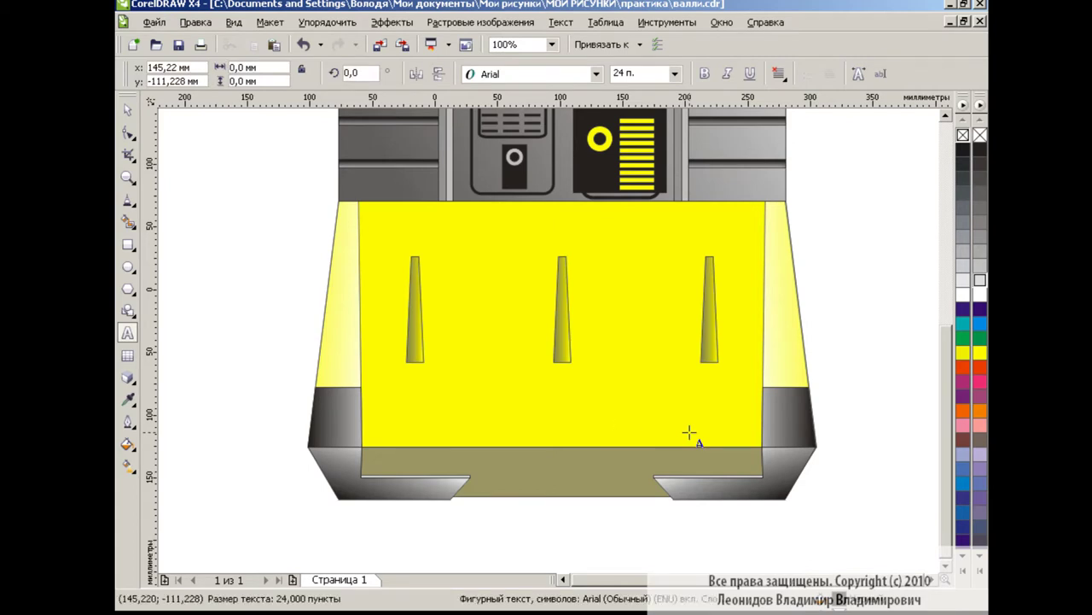
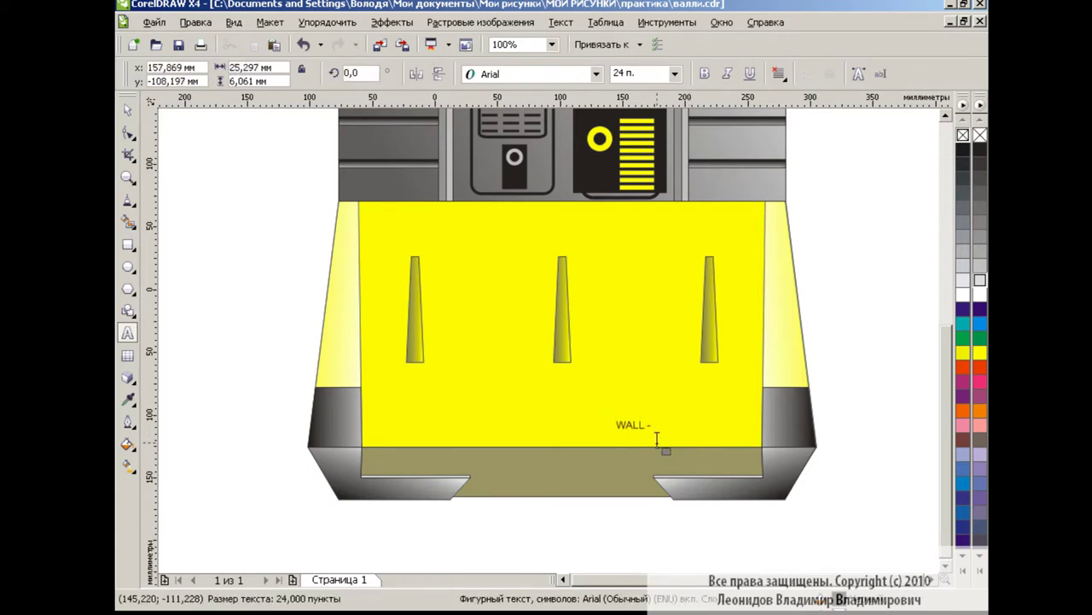
# Enlarge the 'WALL -' text, shift it left, and add a matching-size letter E after it.
pyautogui.moveTo(731, 437); pyautogui.dragTo(629, 429)
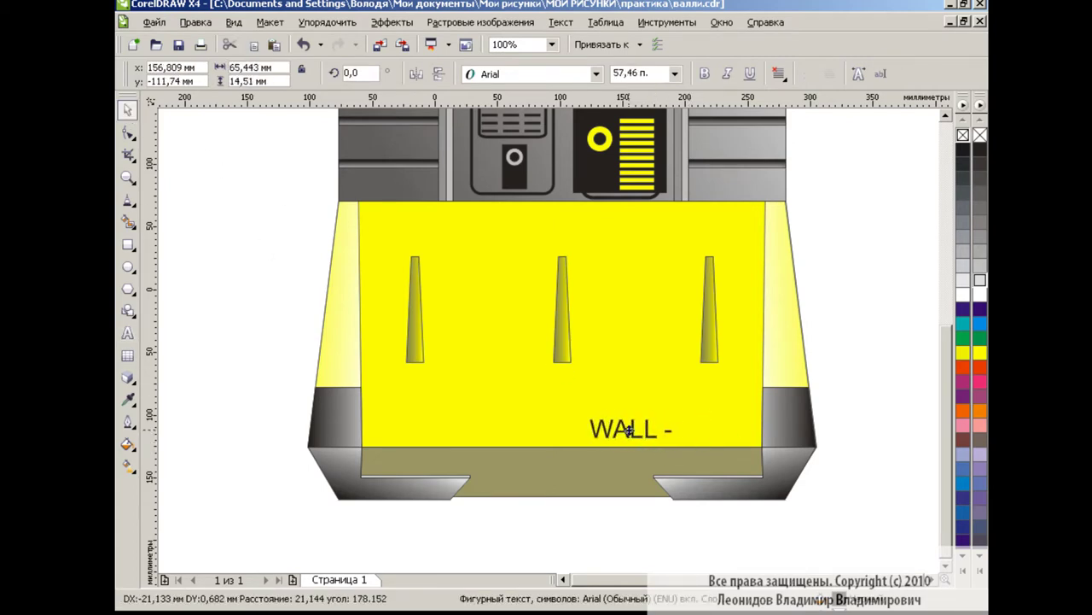
pyautogui.click(127, 334)
pyautogui.click(721, 431)
pyautogui.moveTo(732, 439); pyautogui.dragTo(741, 446)
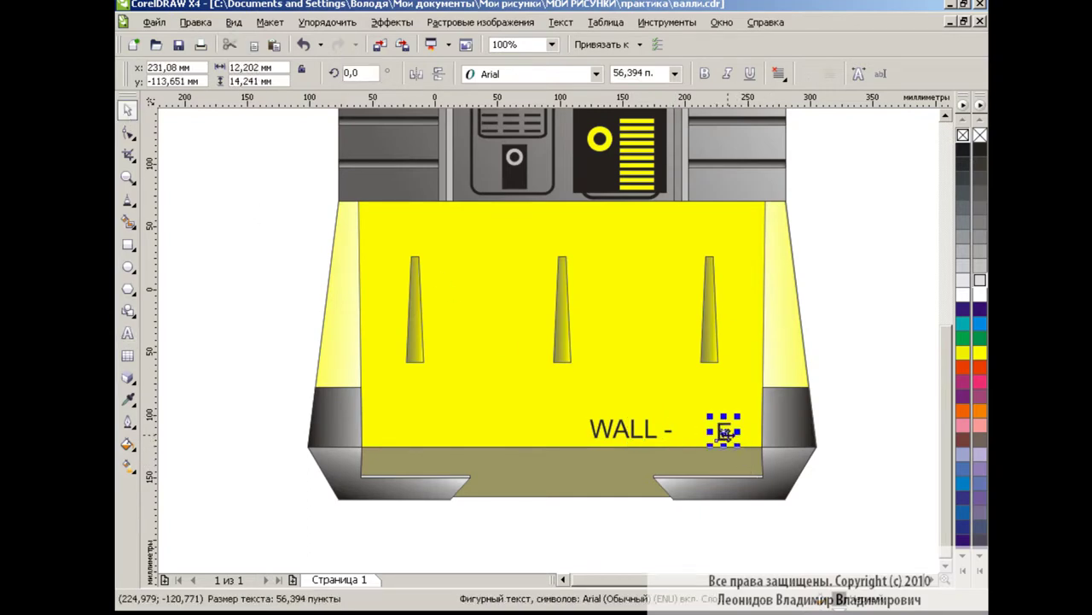
# Draw a red-filled circle around the E and make the E white.
pyautogui.hotkey('ctrl', 'space')
pyautogui.press('F7')
pyautogui.moveTo(681, 411); pyautogui.dragTo(722, 447)
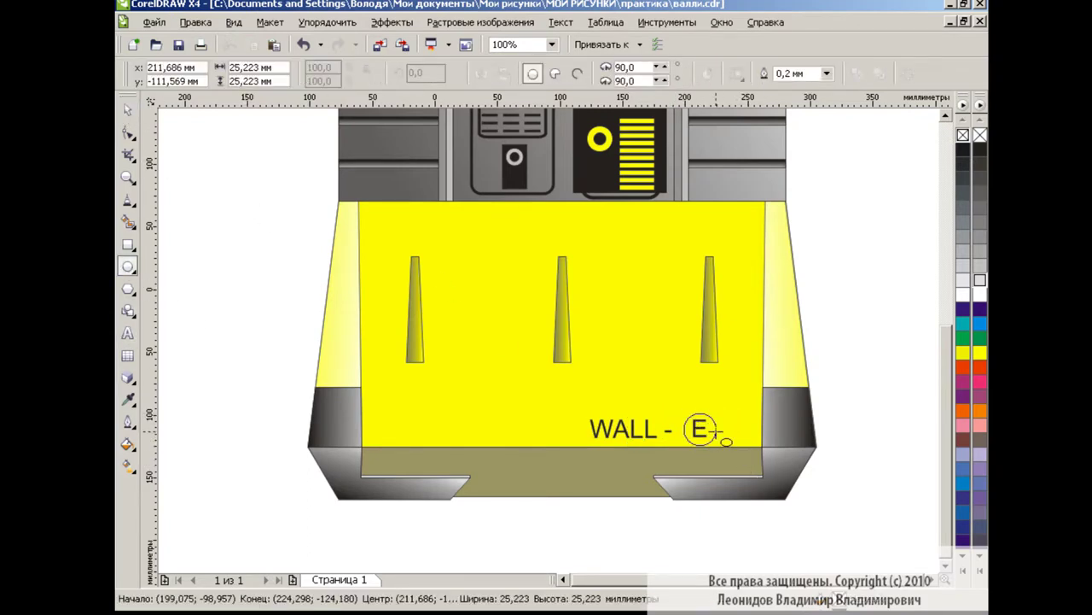
pyautogui.click(130, 111)
pyautogui.click(864, 437)
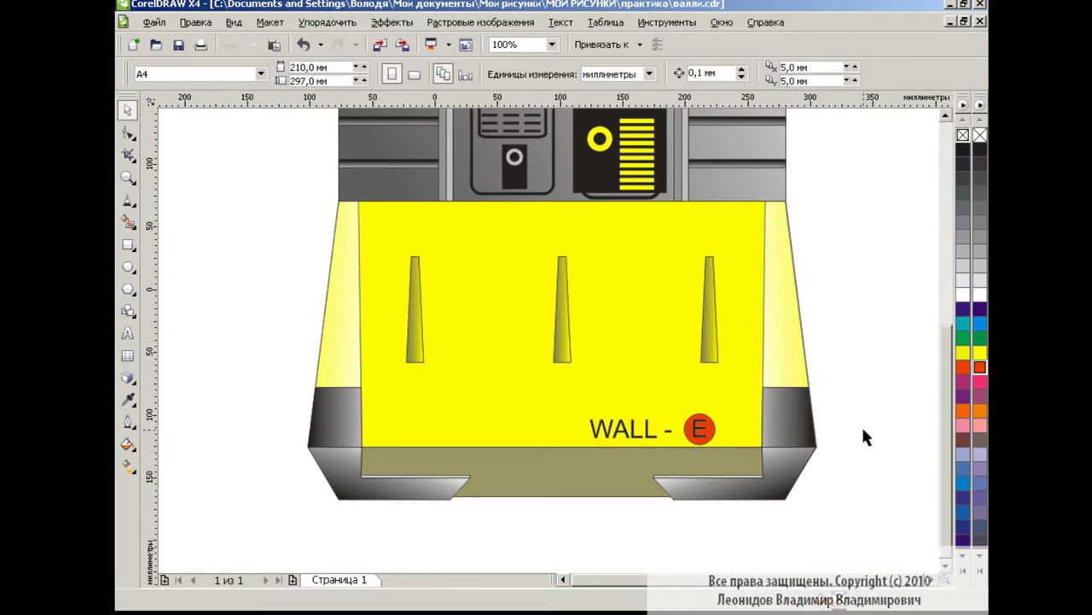
pyautogui.click(696, 422)
pyautogui.click(847, 388)
# Zoom out to 50% to see the whole robot and drop the head slightly lower.
pyautogui.click(551, 44)
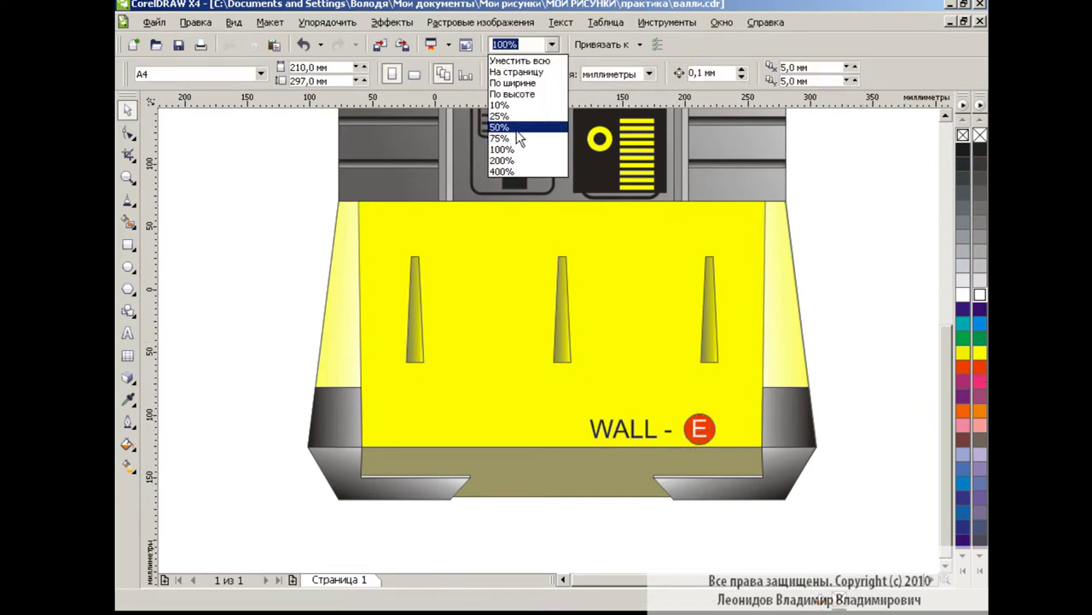
pyautogui.click(508, 141)
pyautogui.scroll(3, 946, 336)
pyautogui.moveTo(561, 239); pyautogui.dragTo(574, 254)
pyautogui.click(772, 337)
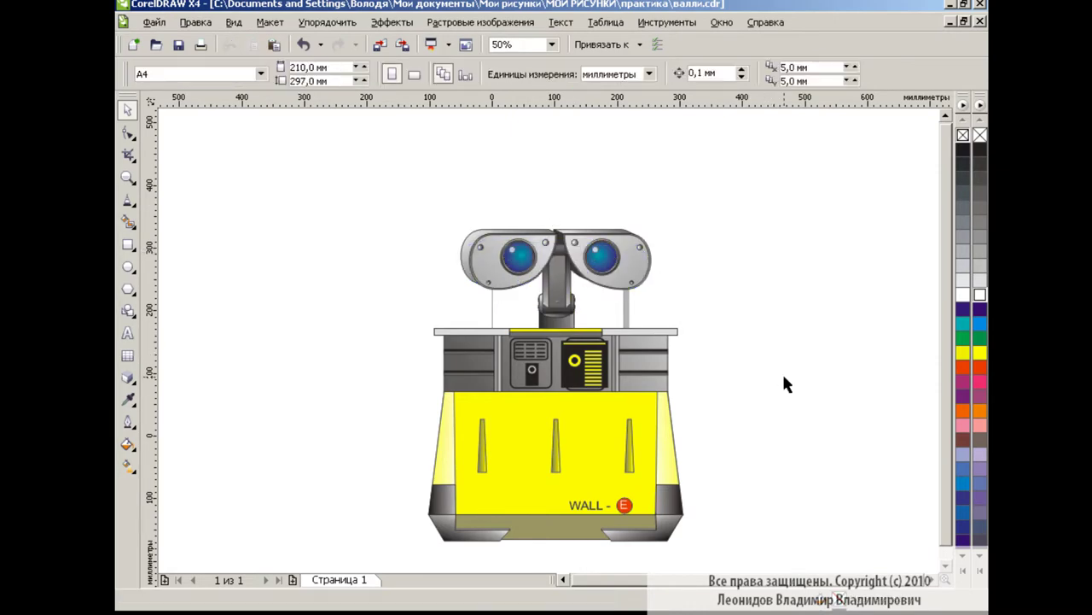
# Shrink the robot to fit the page, zoom back to 100%, and move it off to the right.
pyautogui.moveTo(623, 491)
pyautogui.mouseDown()
pyautogui.moveTo(648, 504)
pyautogui.moveTo(648, 461)
pyautogui.mouseUp()
pyautogui.moveTo(688, 502); pyautogui.dragTo(616, 414)
pyautogui.press('Escape')
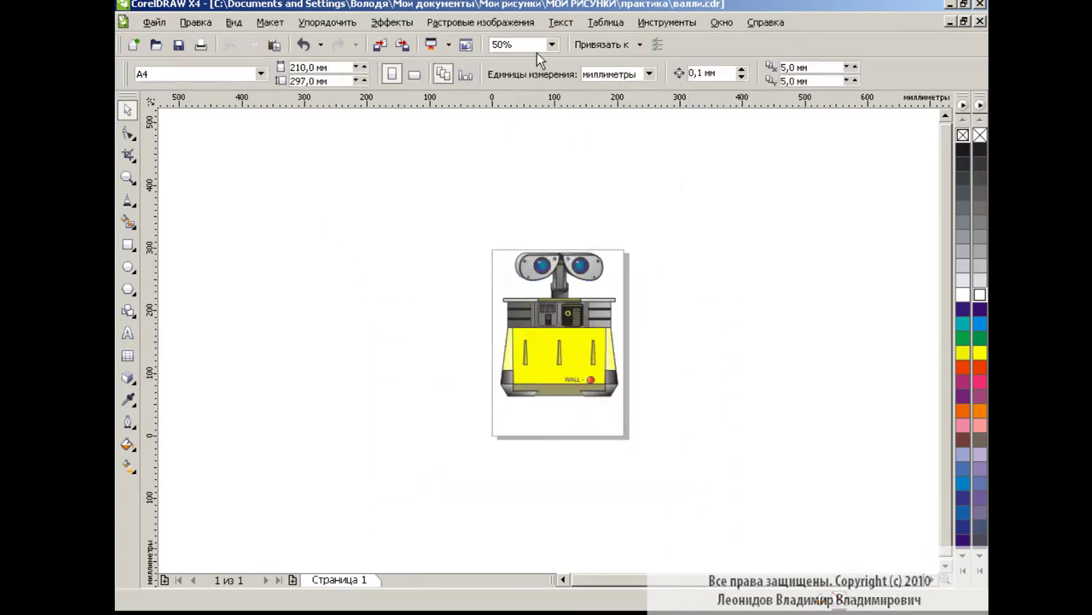
pyautogui.click(552, 45)
pyautogui.click(524, 150)
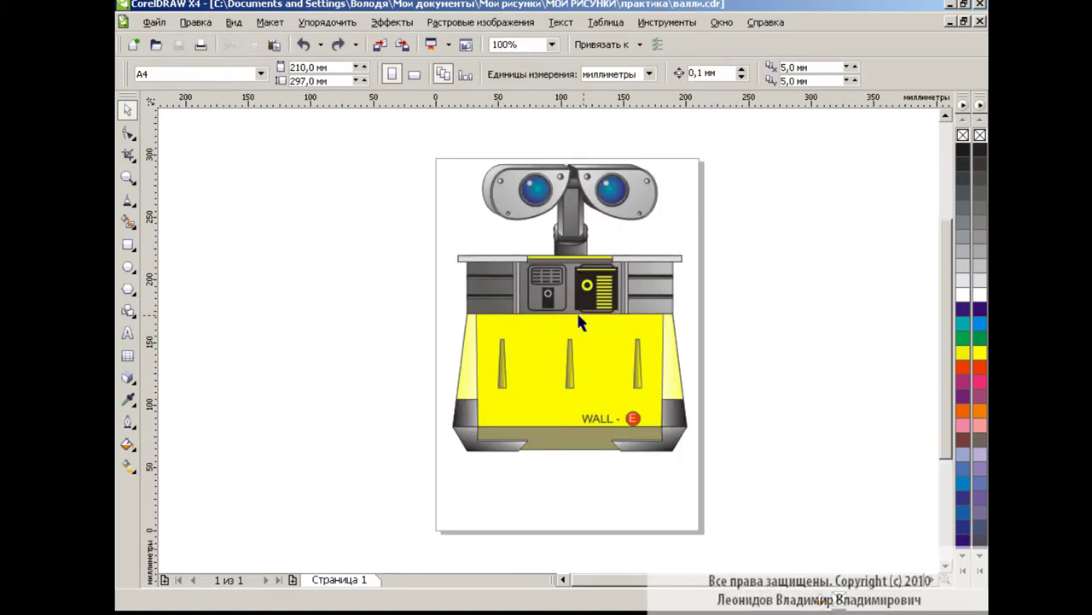
pyautogui.moveTo(557, 313); pyautogui.dragTo(779, 315)
pyautogui.click(596, 328)
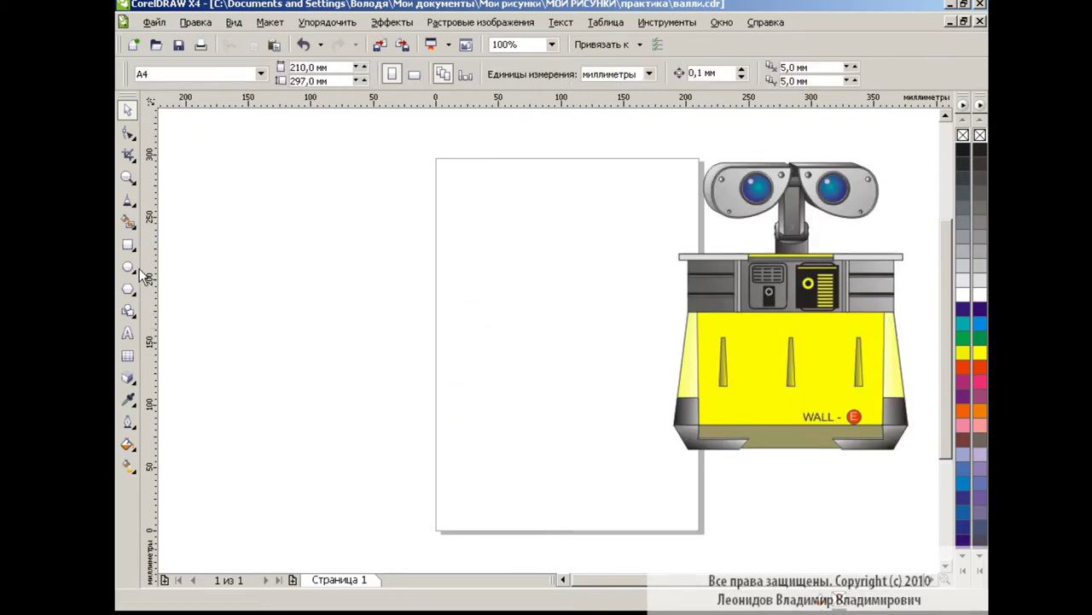
# Draw a tall rectangle with matching ellipses at its top and bottom.
pyautogui.click(128, 244)
pyautogui.moveTo(458, 236); pyautogui.dragTo(503, 348)
pyautogui.moveTo(551, 376); pyautogui.dragTo(551, 377)
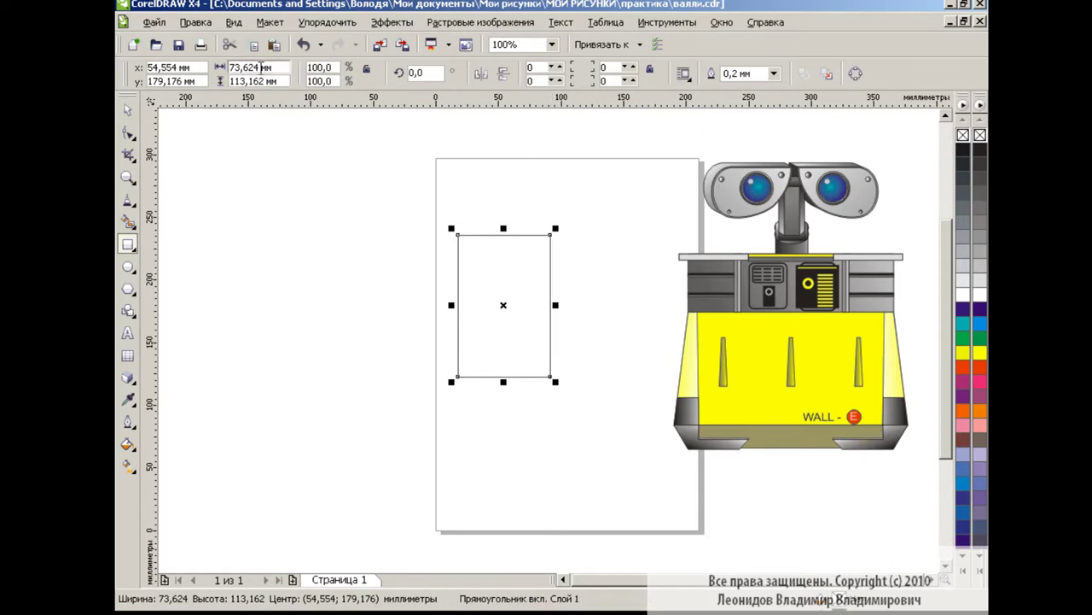
pyautogui.click(402, 337)
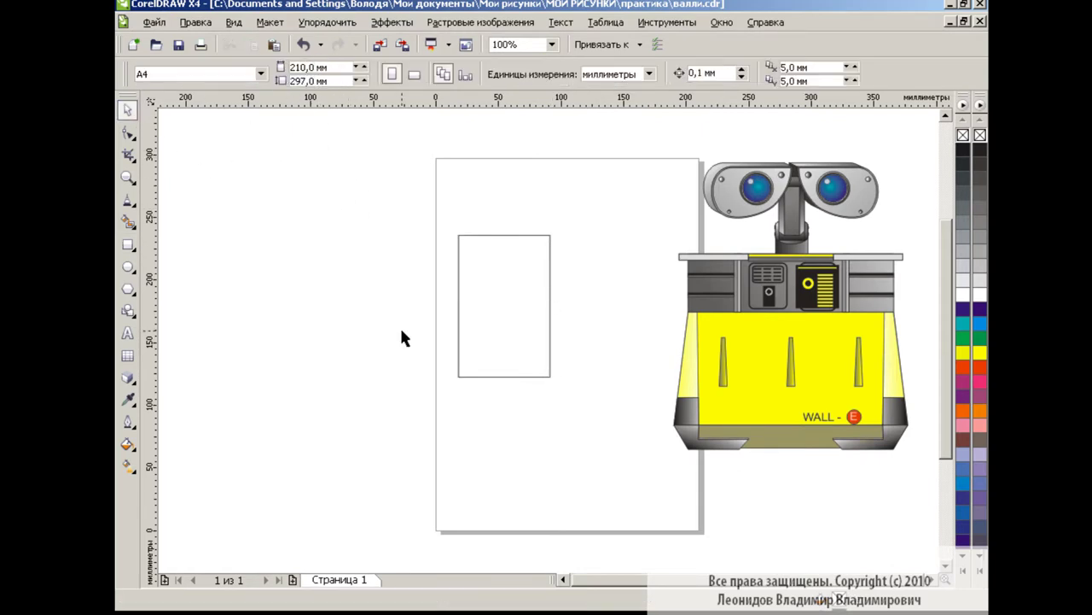
pyautogui.press('F7')
pyautogui.moveTo(456, 198)
pyautogui.mouseDown()
pyautogui.moveTo(550, 248)
pyautogui.moveTo(551, 266)
pyautogui.mouseUp()
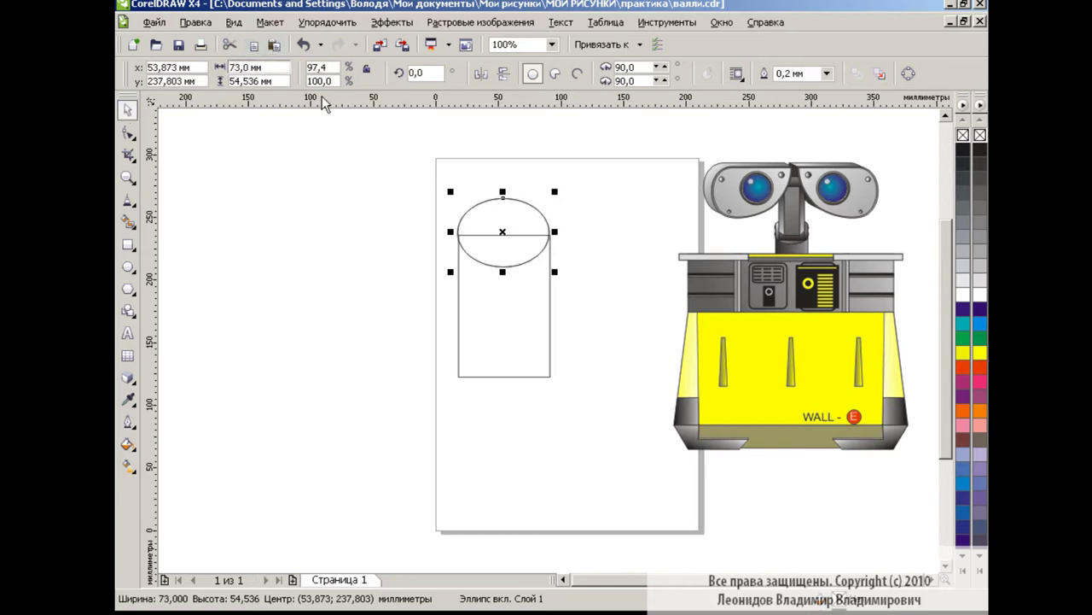
pyautogui.moveTo(503, 231); pyautogui.dragTo(495, 347)
# Centre-align the three shapes and weld the bottom ellipse onto the rectangle's base.
pyautogui.moveTo(418, 186); pyautogui.dragTo(598, 431)
pyautogui.hotkey('ctrl', 'shift', 'a')
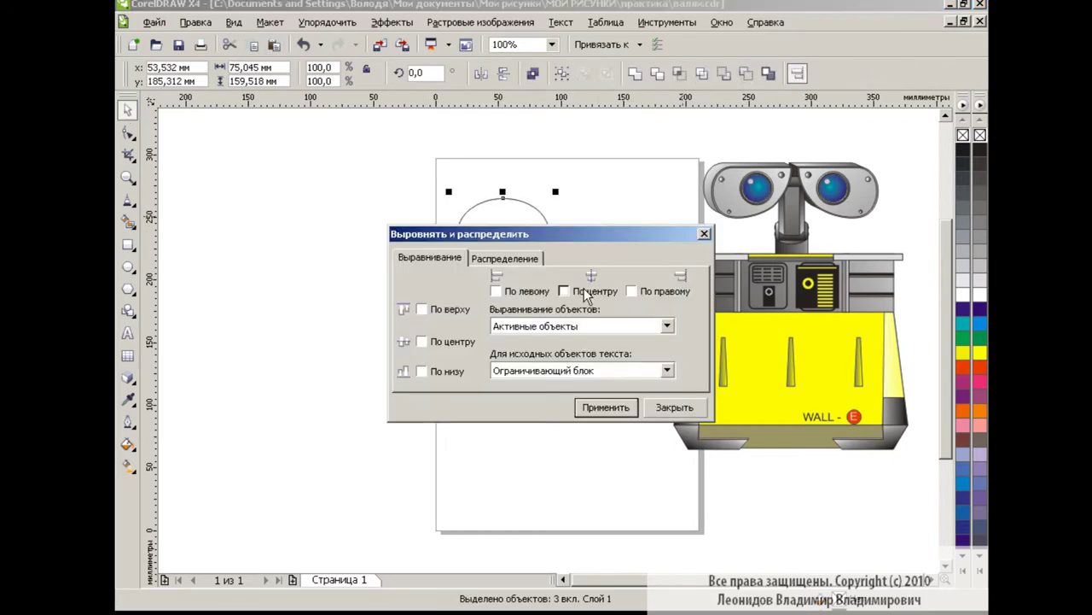
pyautogui.click(674, 407)
pyautogui.click(508, 364)
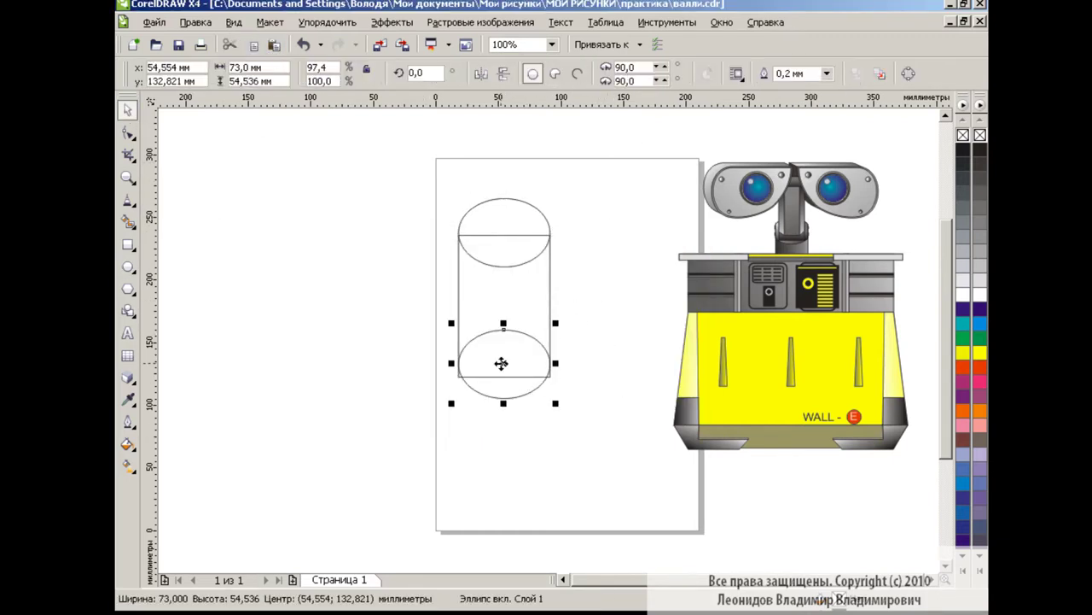
pyautogui.moveTo(501, 363); pyautogui.dragTo(501, 374)
pyautogui.click(595, 290)
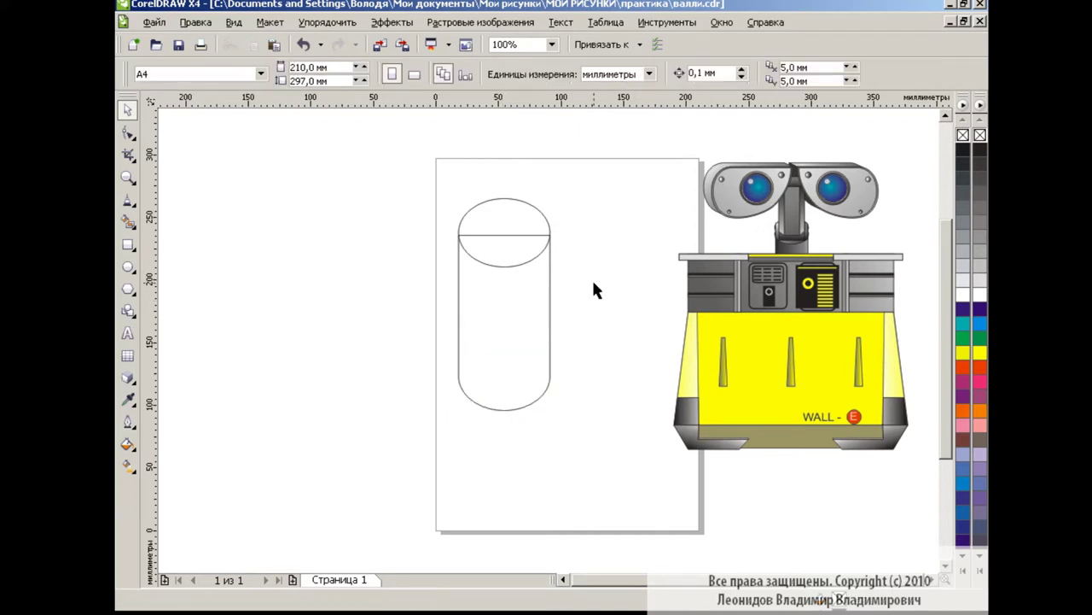
# Fill the cylinder body with a custom yellow-to-olive fountain gradient.
pyautogui.click(522, 341)
pyautogui.click(128, 444)
pyautogui.click(197, 468)
pyautogui.click(485, 300)
pyautogui.click(386, 349)
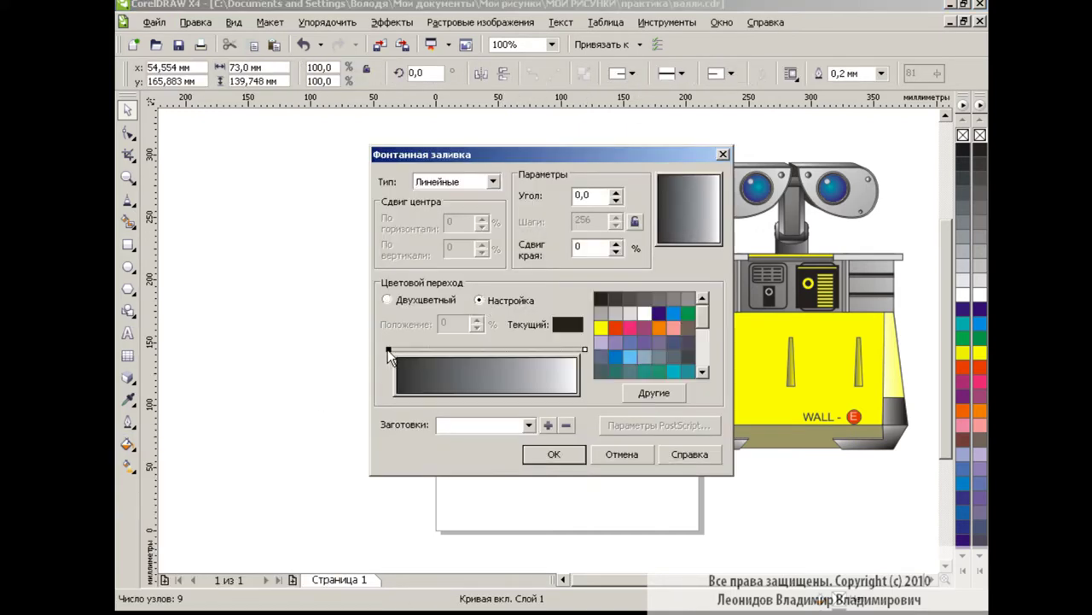
pyautogui.click(658, 393)
pyautogui.click(461, 433)
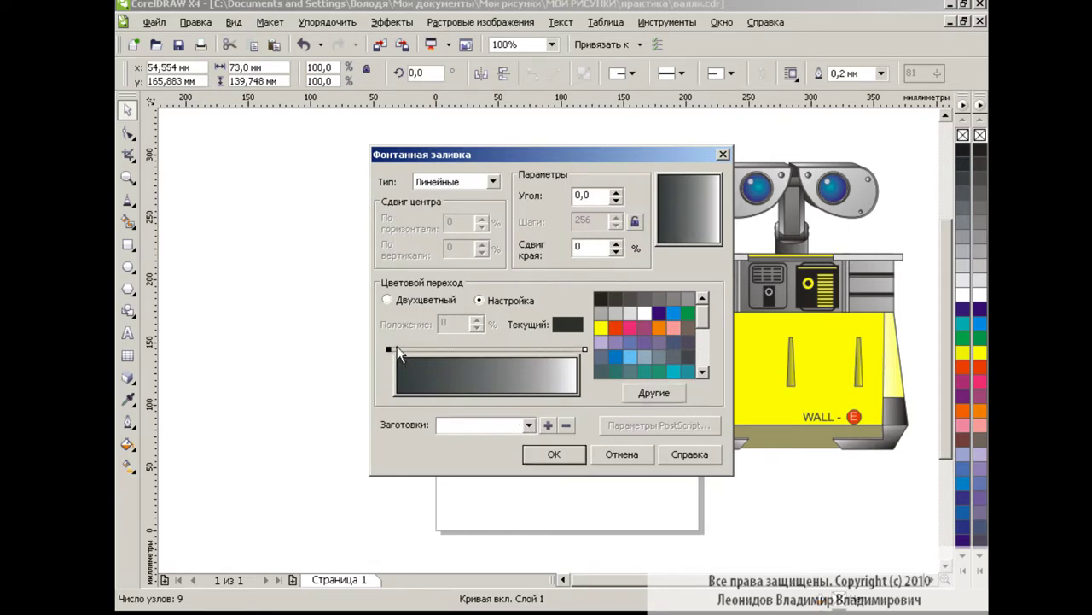
pyautogui.click(600, 327)
pyautogui.click(585, 349)
pyautogui.click(654, 393)
pyautogui.click(419, 281)
pyautogui.click(461, 367)
pyautogui.click(553, 454)
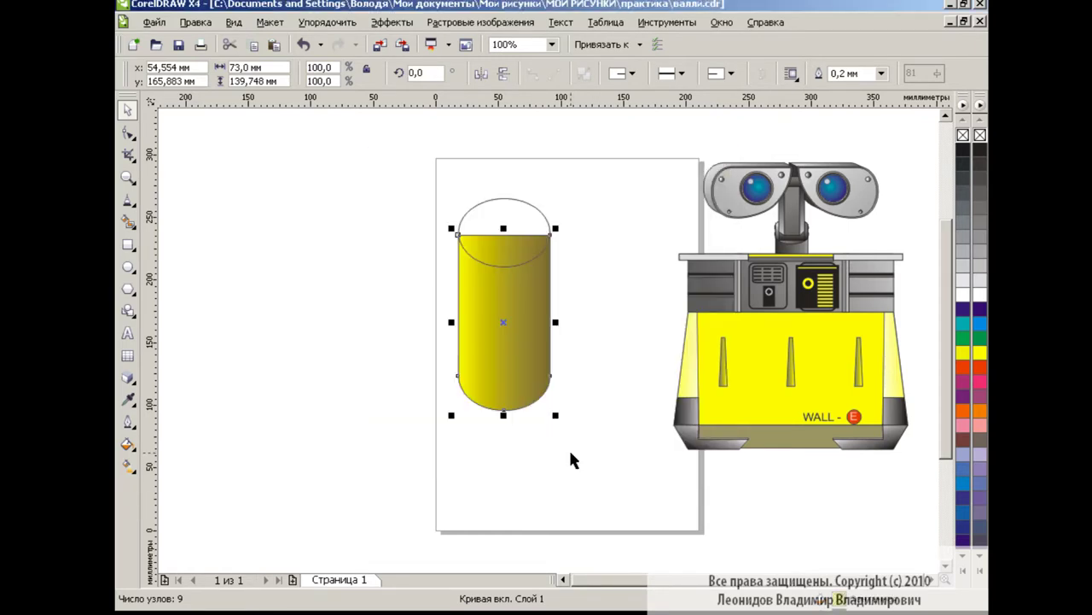
# Copy the body's fill to the top ellipse and reverse its gradient to 180°.
pyautogui.click(517, 214)
pyautogui.click(195, 22)
pyautogui.click(247, 281)
pyautogui.click(583, 342)
pyautogui.click(504, 303)
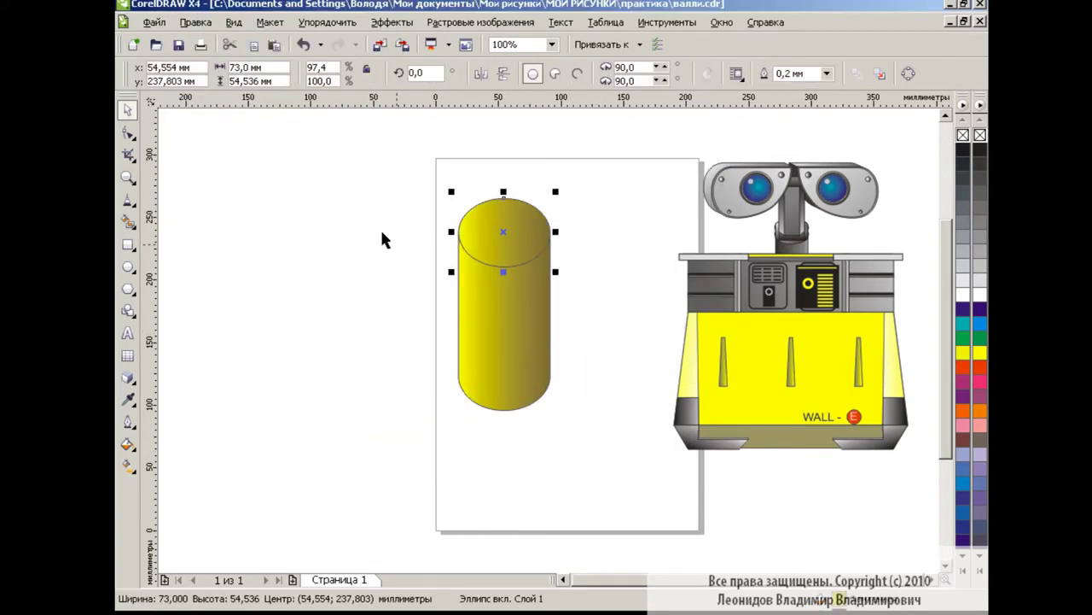
pyautogui.click(128, 444)
pyautogui.click(214, 473)
pyautogui.write('180')
pyautogui.click(554, 456)
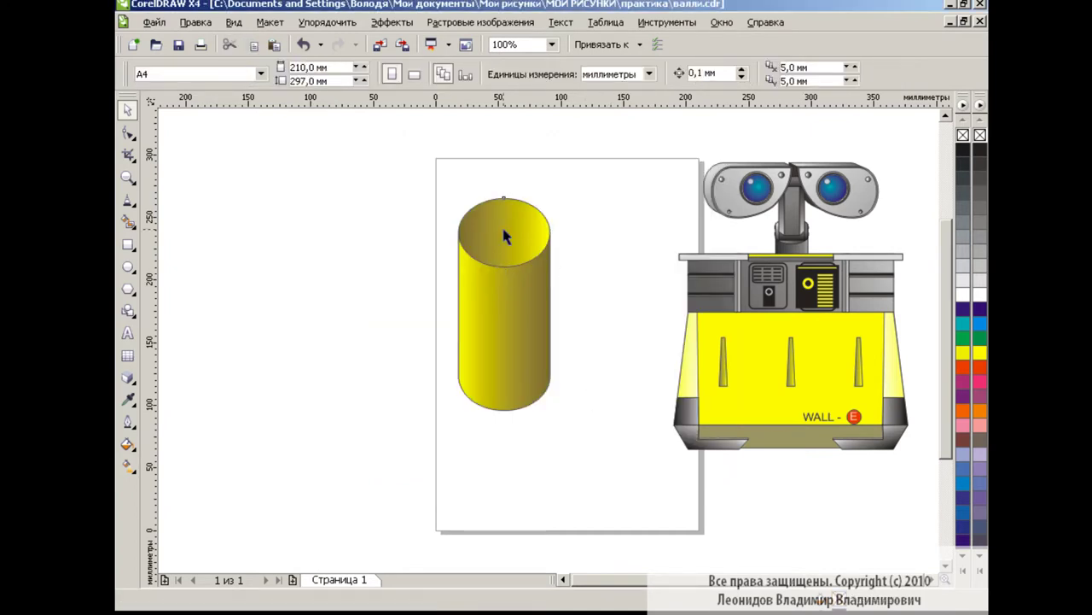
pyautogui.click(505, 237)
# Undo the last change, gather the cylinder's three parts, move it up-left, then shorten and narrow it.
pyautogui.hotkey('ctrl', 'z')
pyautogui.press('g')
pyautogui.press('space')
pyautogui.click(390, 301)
pyautogui.moveTo(406, 192); pyautogui.dragTo(595, 455)
pyautogui.moveTo(501, 319); pyautogui.dragTo(444, 293)
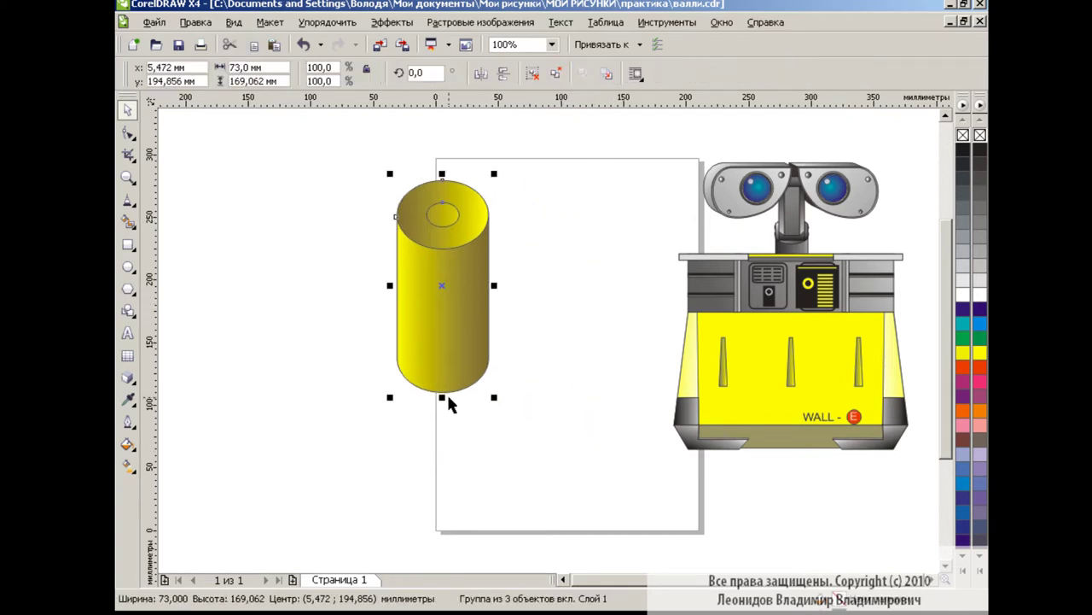
pyautogui.moveTo(446, 393); pyautogui.dragTo(447, 317)
pyautogui.moveTo(500, 242)
pyautogui.mouseDown()
pyautogui.moveTo(459, 284)
pyautogui.moveTo(576, 328)
pyautogui.mouseUp()
# Draw a bar right of the cylinder with a 90° grey gradient and white at 75%.
pyautogui.click(129, 244)
pyautogui.moveTo(521, 297); pyautogui.dragTo(527, 288)
pyautogui.press('F11')
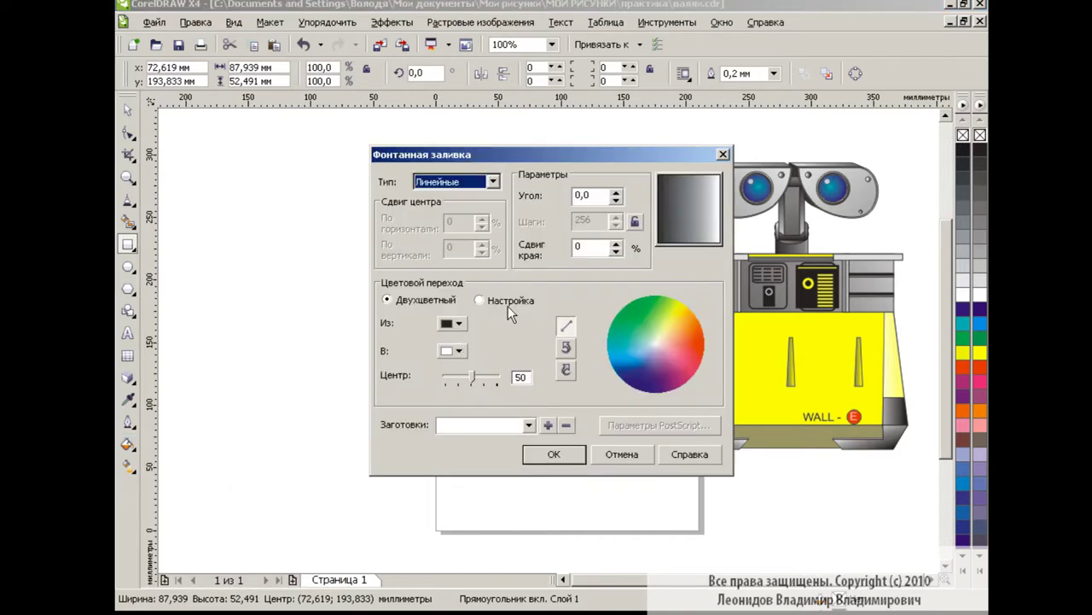
pyautogui.click(480, 301)
pyautogui.doubleClick(532, 349)
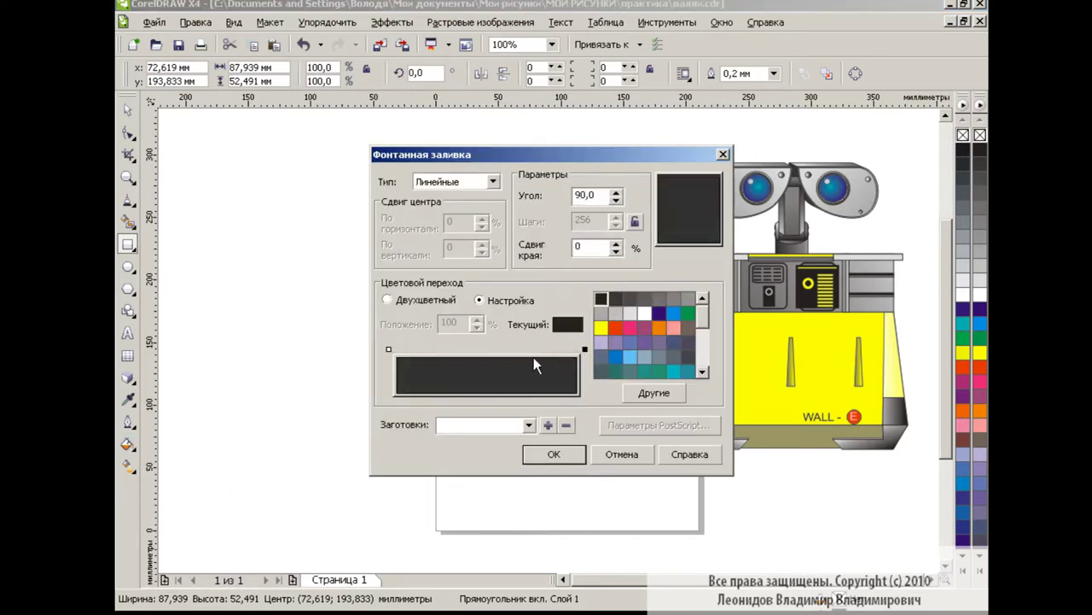
pyautogui.click(645, 316)
pyautogui.click(554, 454)
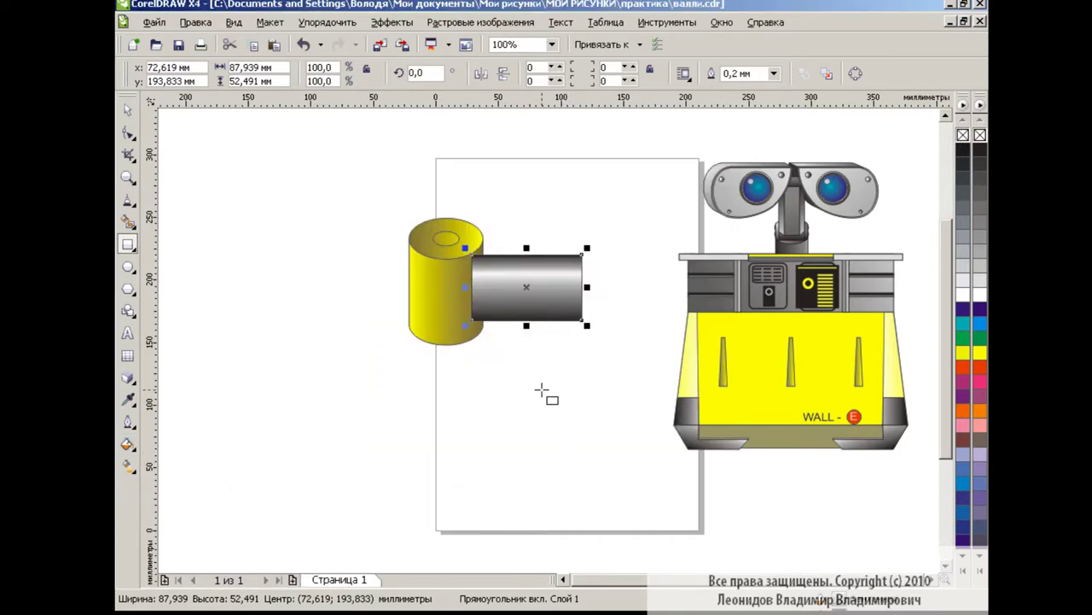
# Shrink the bar slightly, then move and scale the cylinder and bar together.
pyautogui.moveTo(586, 324); pyautogui.dragTo(569, 309)
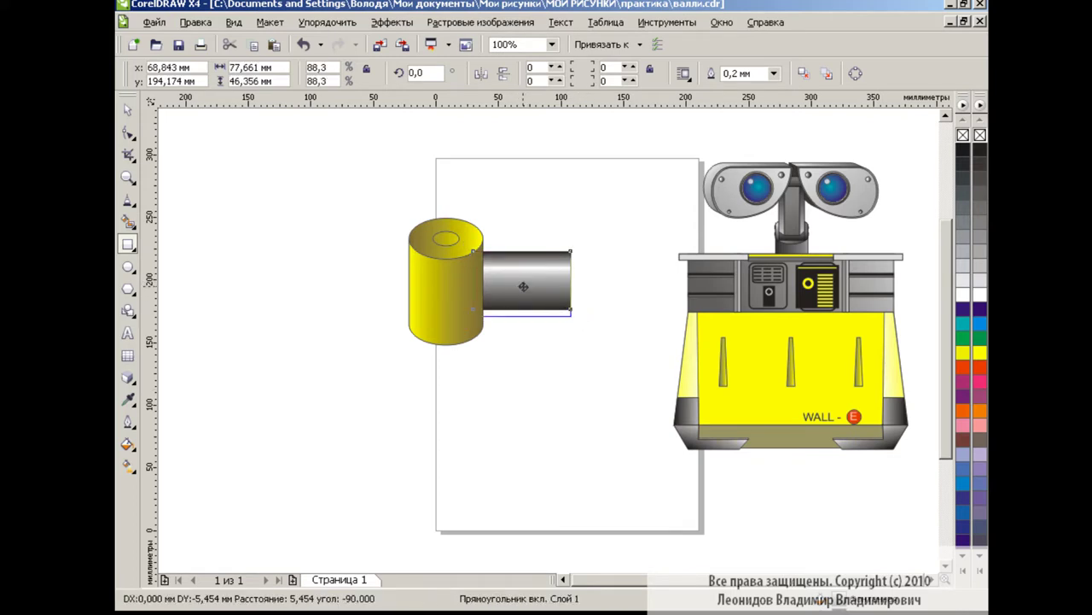
pyautogui.press('space')
pyautogui.moveTo(342, 195); pyautogui.dragTo(624, 371)
pyautogui.moveTo(373, 201)
pyautogui.mouseDown()
pyautogui.moveTo(495, 316)
pyautogui.moveTo(568, 347)
pyautogui.moveTo(512, 307)
pyautogui.mouseUp()
pyautogui.moveTo(444, 256); pyautogui.dragTo(492, 256)
pyautogui.click(570, 341)
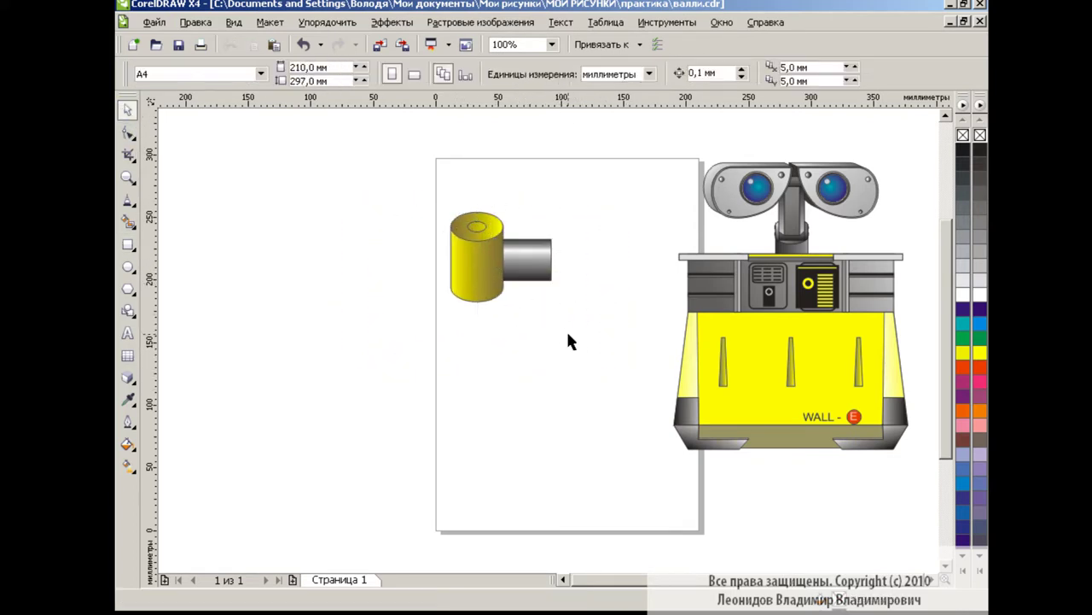
# Trim a circle down to its right half, move it left, and fill it yellow.
pyautogui.click(128, 266)
pyautogui.moveTo(417, 347); pyautogui.dragTo(532, 463)
pyautogui.press('F6')
pyautogui.moveTo(357, 316); pyautogui.dragTo(474, 491)
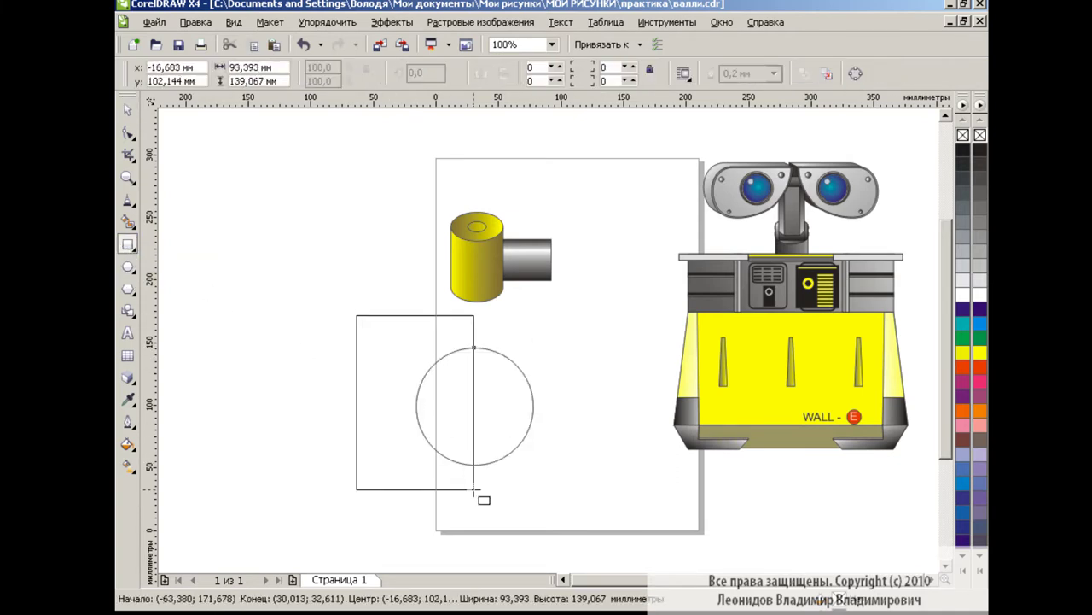
pyautogui.click(507, 393)
pyautogui.press('Delete')
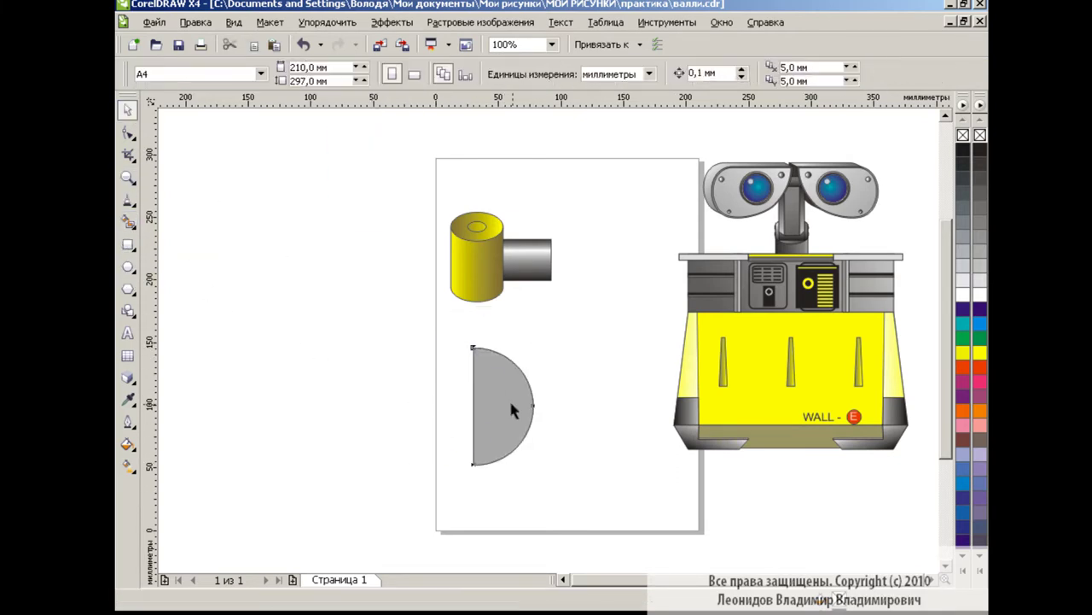
pyautogui.moveTo(511, 410); pyautogui.dragTo(378, 423)
pyautogui.click(416, 412)
pyautogui.click(382, 415)
pyautogui.click(980, 351)
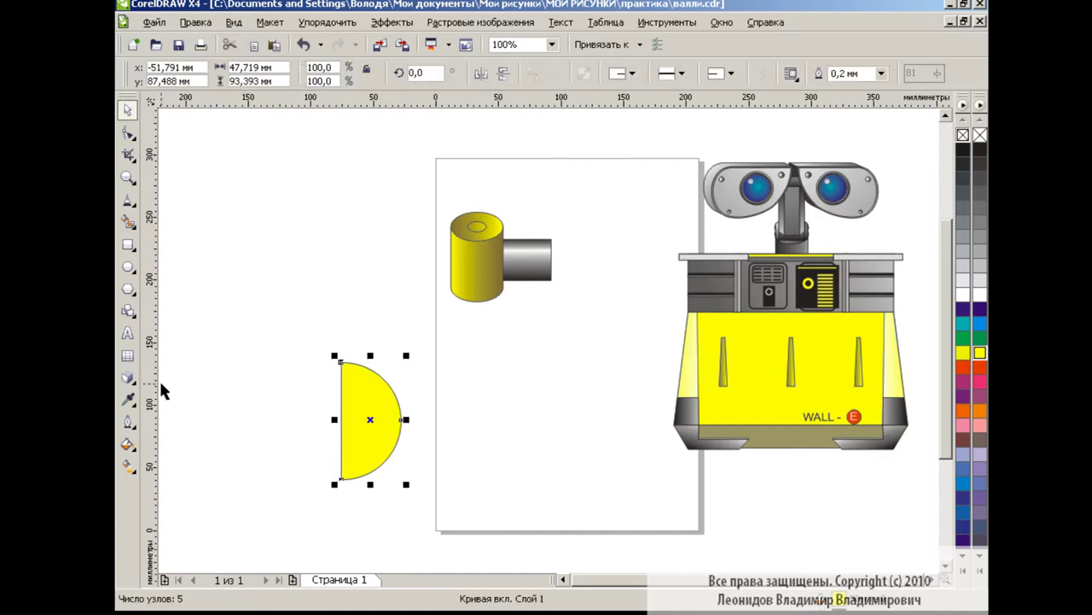
# Extrude the yellow half-circle up and right, then combine and reorder the arm pieces.
pyautogui.click(128, 379)
pyautogui.click(205, 481)
pyautogui.moveTo(369, 408); pyautogui.dragTo(415, 285)
pyautogui.click(128, 109)
pyautogui.click(327, 22)
pyautogui.click(367, 185)
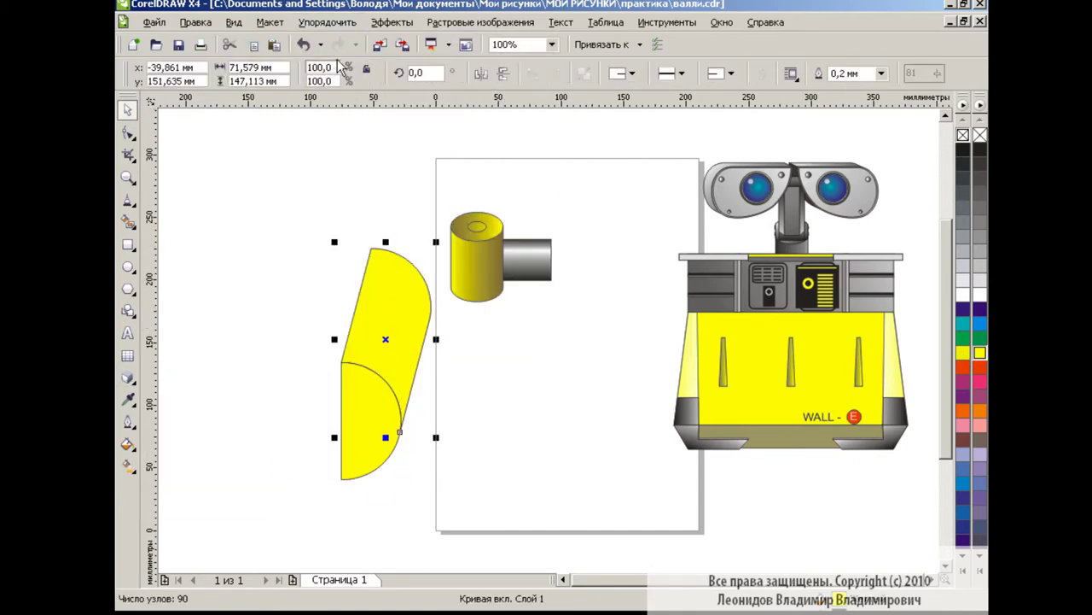
pyautogui.click(327, 22)
pyautogui.click(658, 122)
pyautogui.click(263, 257)
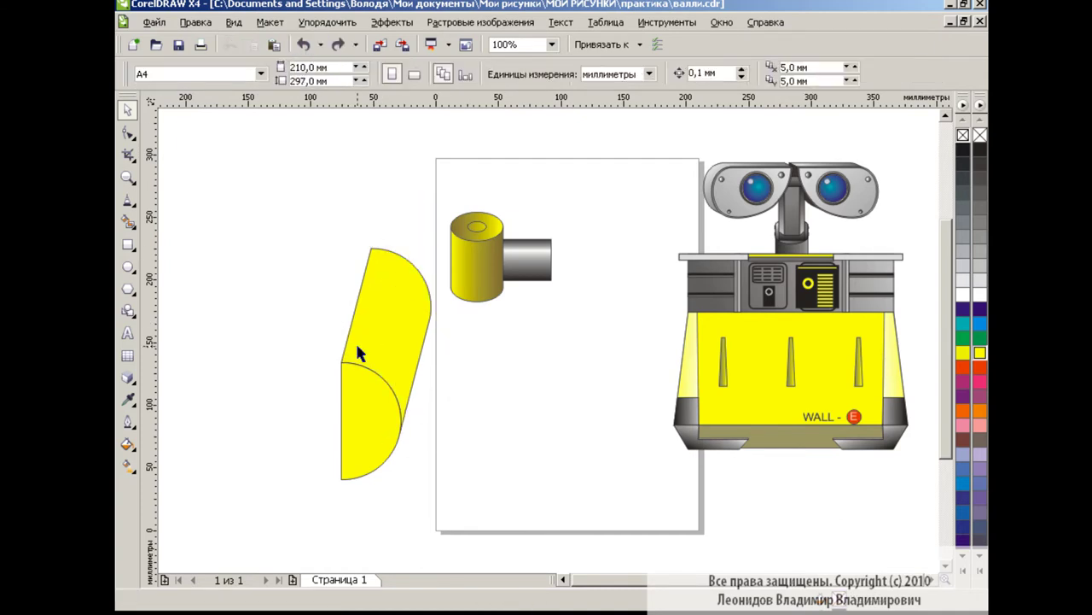
# Move the yellow arm onto the shoulder joint and shorten it vertically.
pyautogui.moveTo(367, 368); pyautogui.dragTo(414, 451)
pyautogui.moveTo(397, 341)
pyautogui.mouseDown()
pyautogui.moveTo(458, 341)
pyautogui.moveTo(482, 364)
pyautogui.mouseUp()
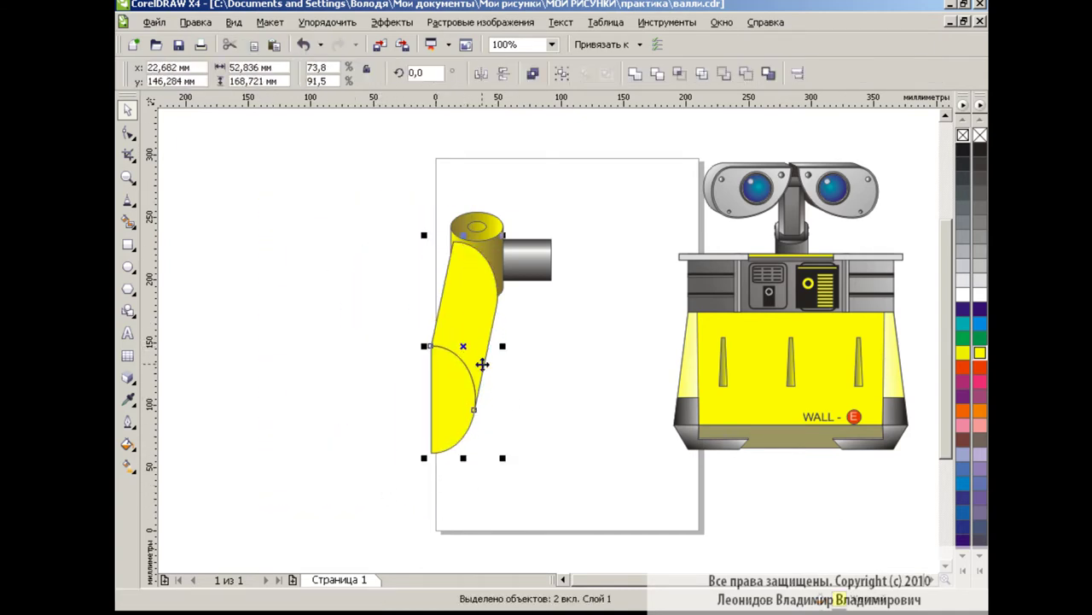
pyautogui.moveTo(461, 424); pyautogui.dragTo(462, 397)
pyautogui.click(563, 403)
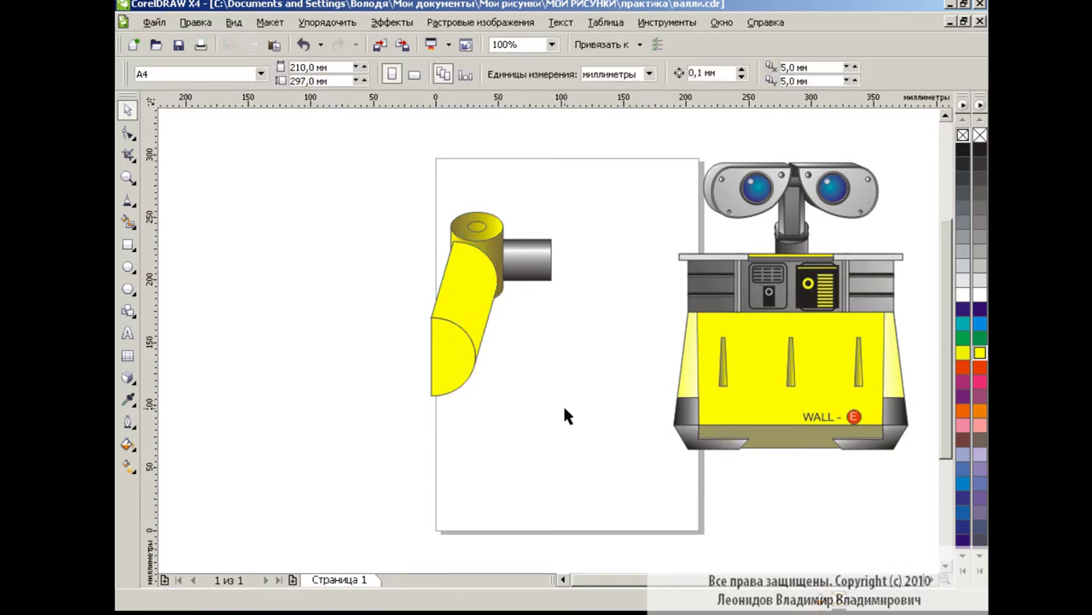
# Give the arm a custom fountain gradient from olive-yellow to dark.
pyautogui.click(133, 451)
pyautogui.click(165, 443)
pyautogui.click(480, 300)
pyautogui.click(585, 350)
pyautogui.click(601, 298)
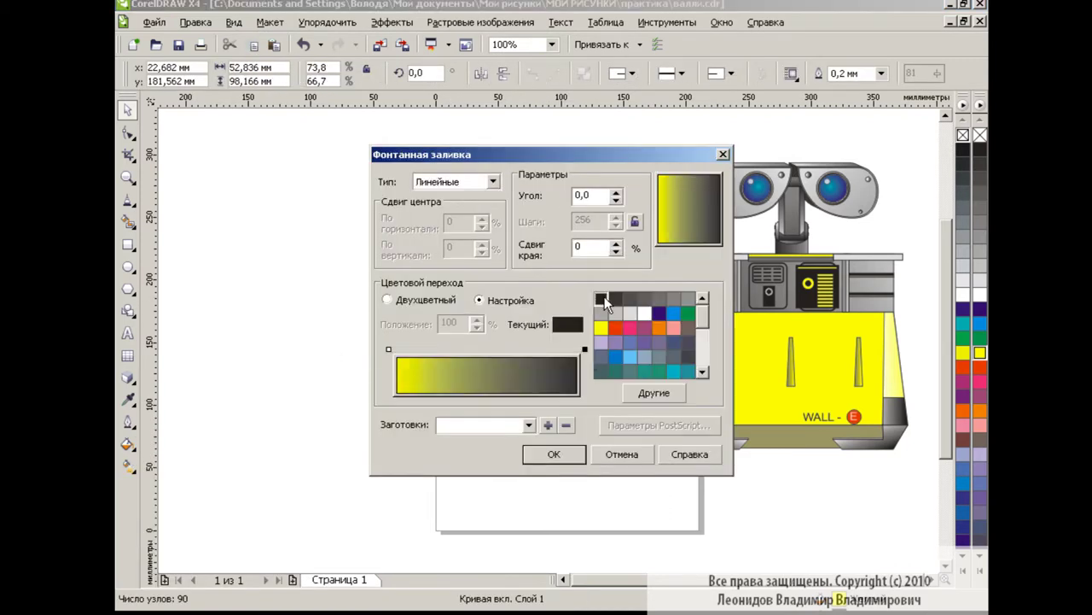
pyautogui.click(654, 391)
pyautogui.click(441, 336)
pyautogui.click(460, 434)
pyautogui.click(554, 453)
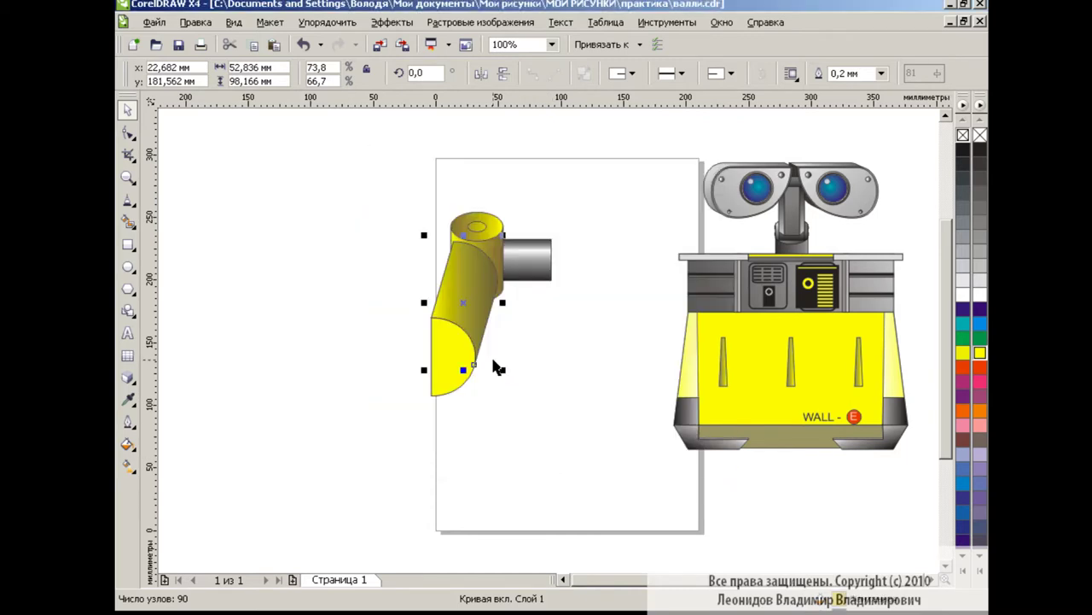
# Check the arm's gradient handles and review the shaded arm with the shoulder joint.
pyautogui.press('g')
pyautogui.click(128, 109)
pyautogui.click(352, 224)
pyautogui.click(461, 282)
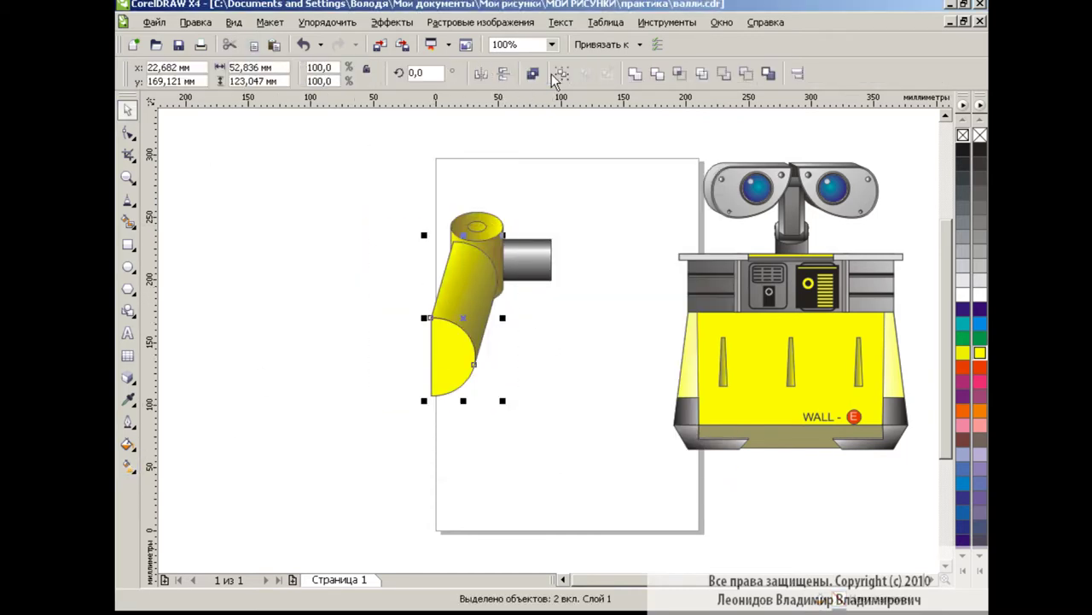
pyautogui.click(554, 365)
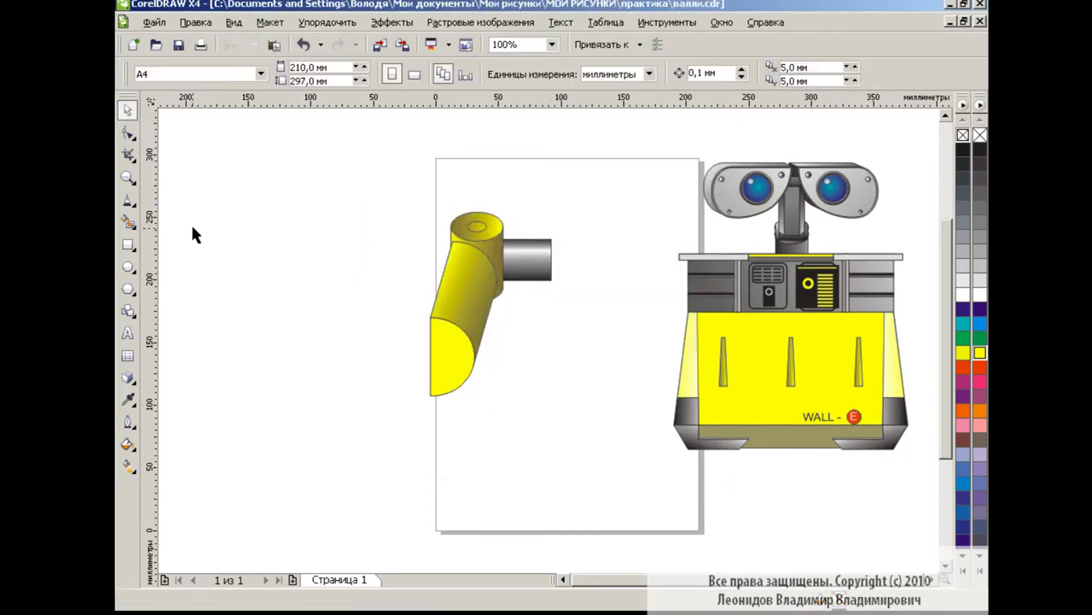
# Draw a bent forearm outline, round one corner via its nodes, and extrude it downward.
pyautogui.press('F5')
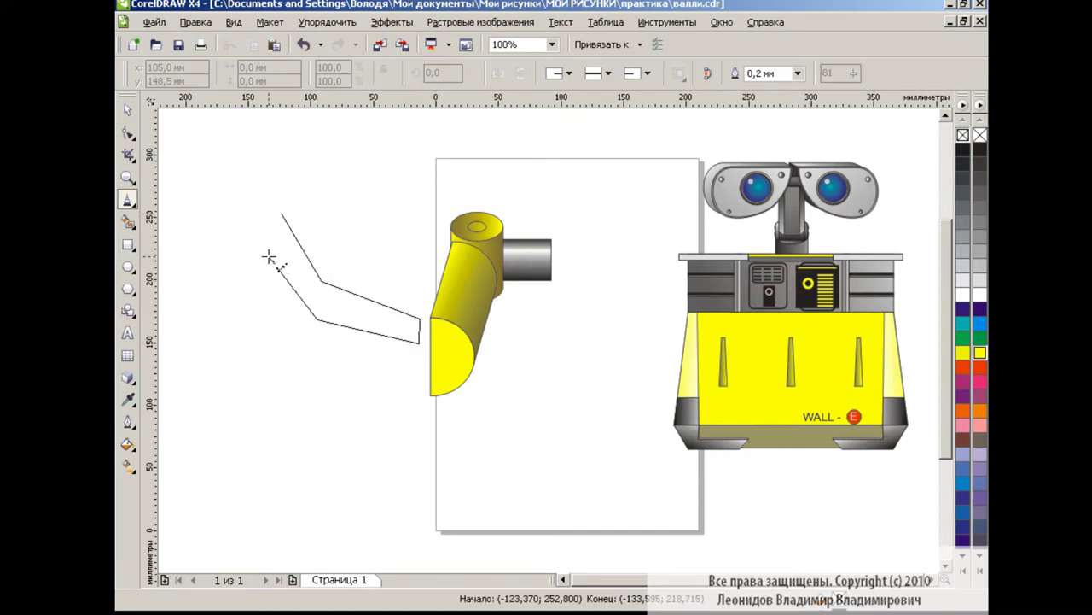
pyautogui.press('F10')
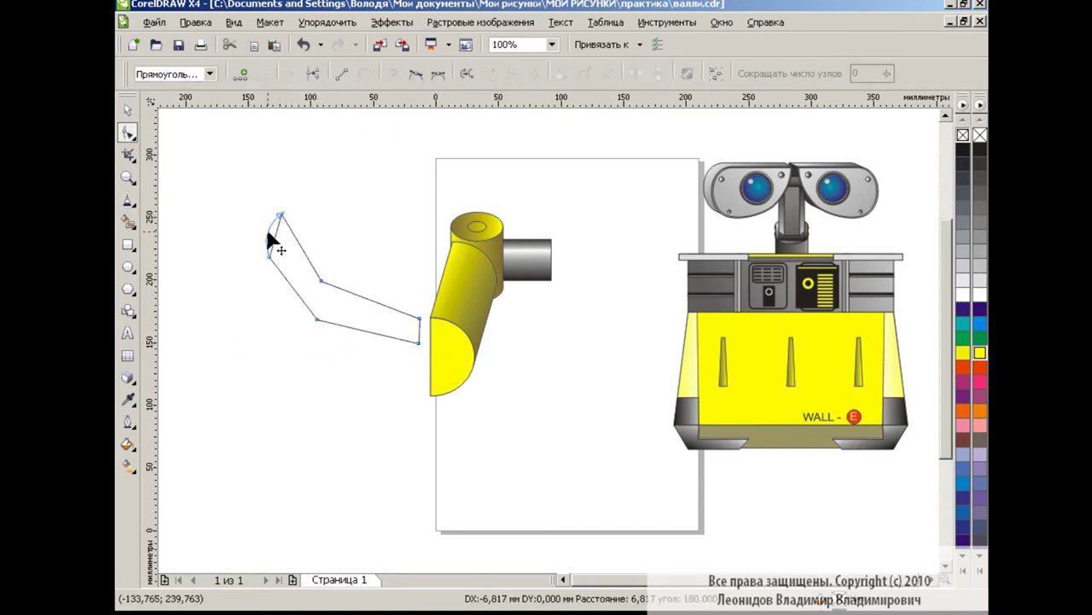
pyautogui.click(269, 256)
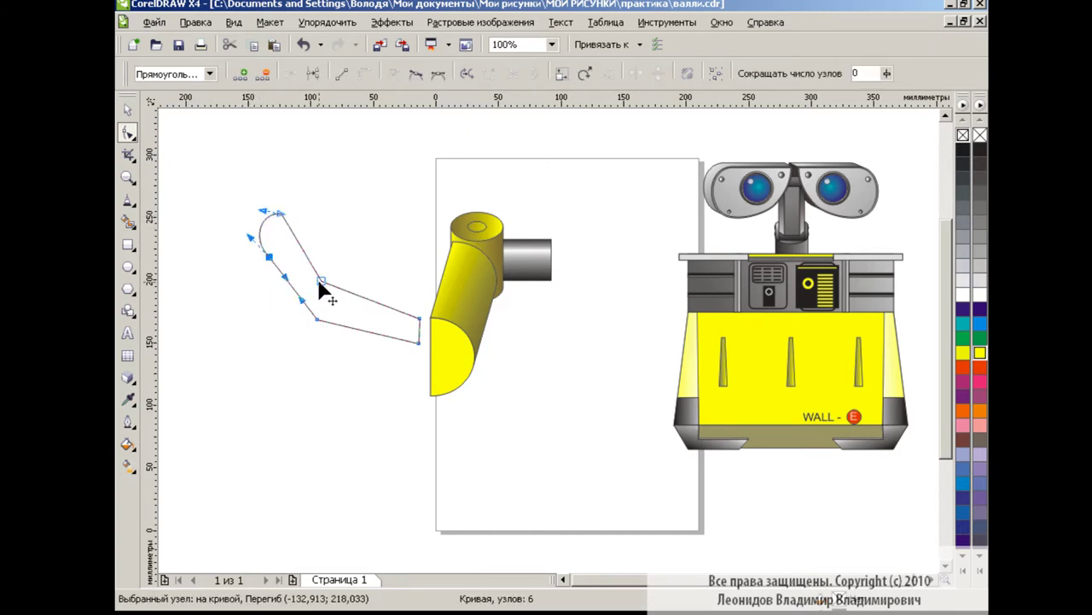
pyautogui.moveTo(320, 281); pyautogui.dragTo(328, 282)
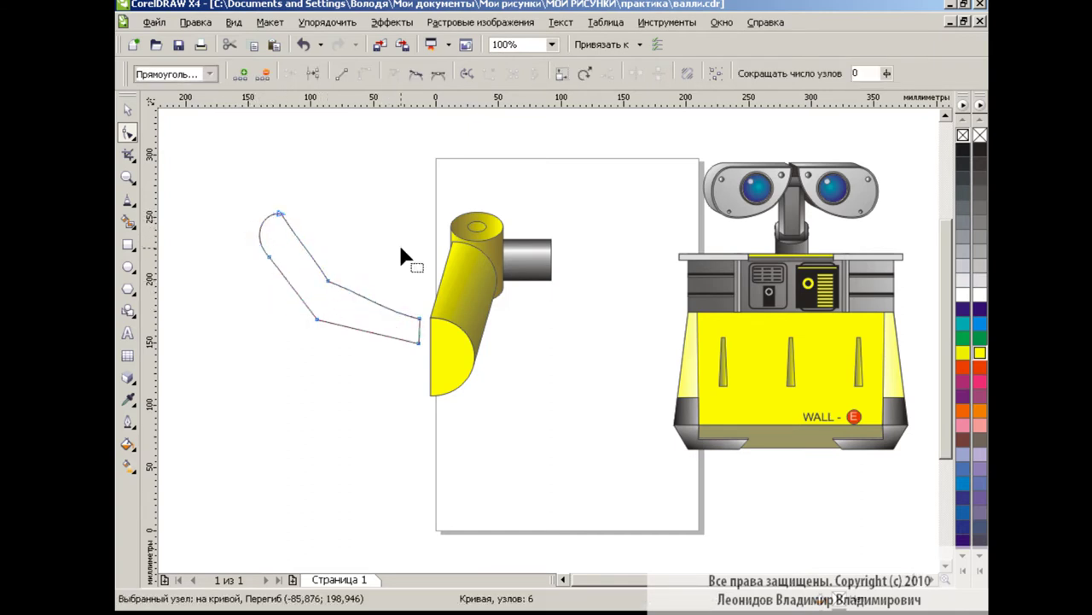
pyautogui.click(338, 285)
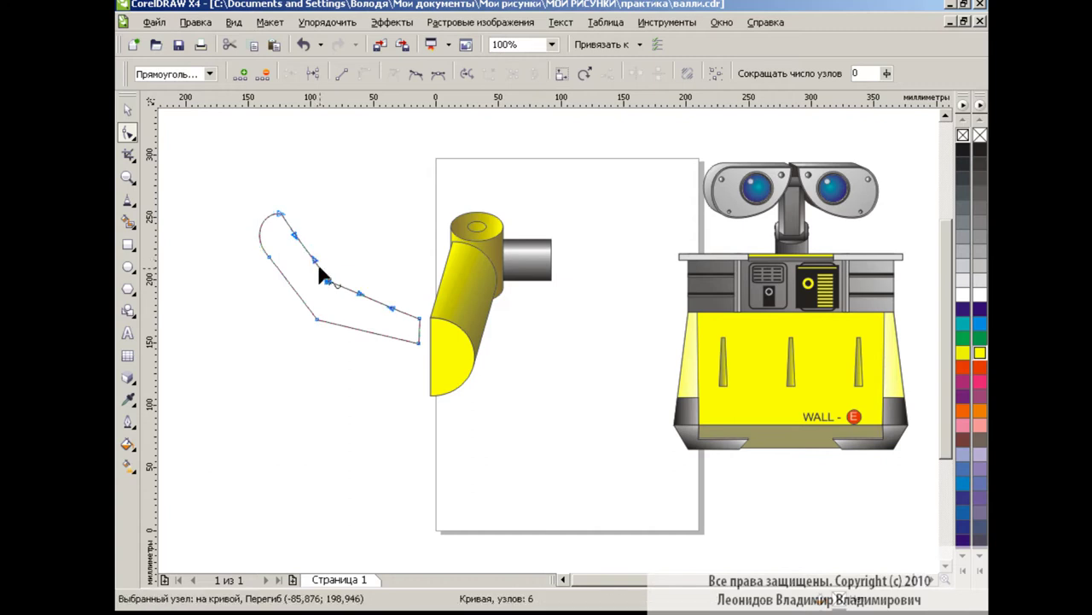
pyautogui.click(128, 376)
pyautogui.moveTo(339, 278)
pyautogui.mouseDown()
pyautogui.moveTo(338, 356)
pyautogui.moveTo(339, 341)
pyautogui.mouseUp()
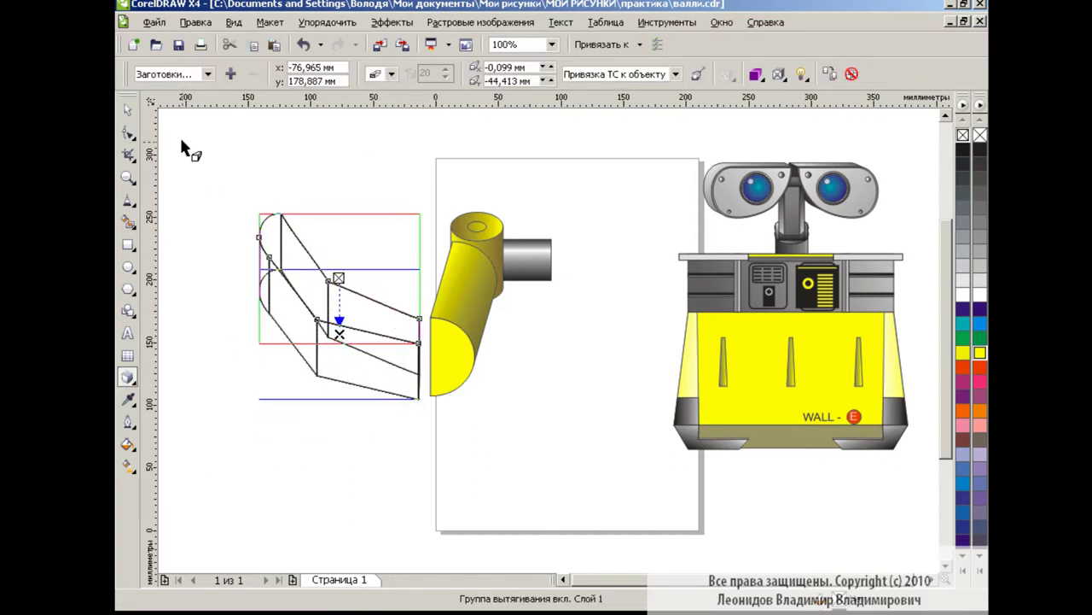
# Break the extruded block apart, ungroup it and select its faces.
pyautogui.click(327, 23)
pyautogui.click(358, 185)
pyautogui.click(327, 23)
pyautogui.click(344, 162)
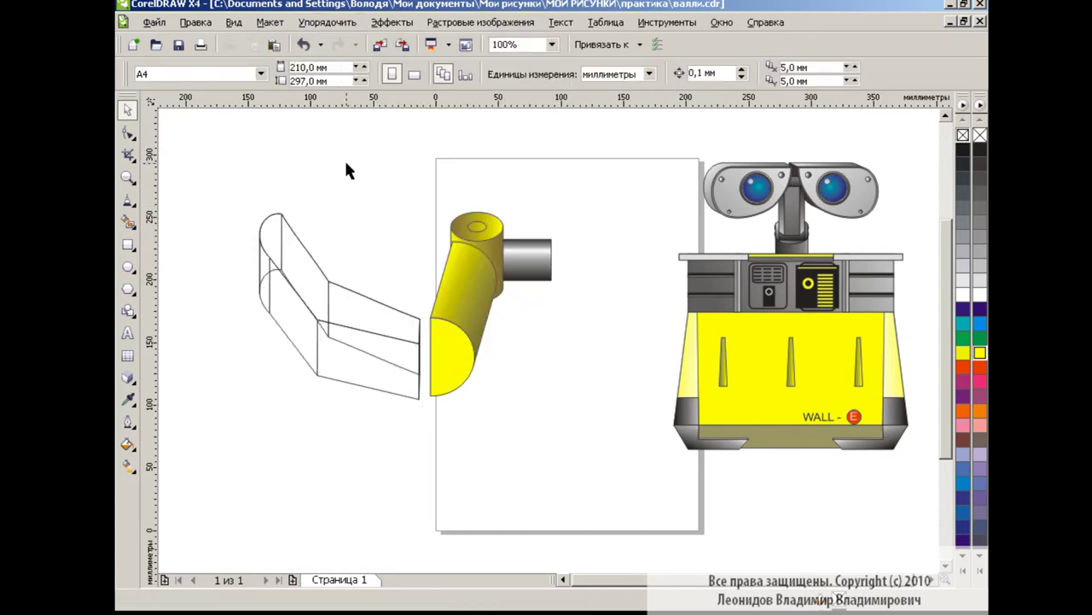
pyautogui.click(253, 328)
pyautogui.keyDown('shift'); pyautogui.click(350, 359); pyautogui.keyUp('shift')
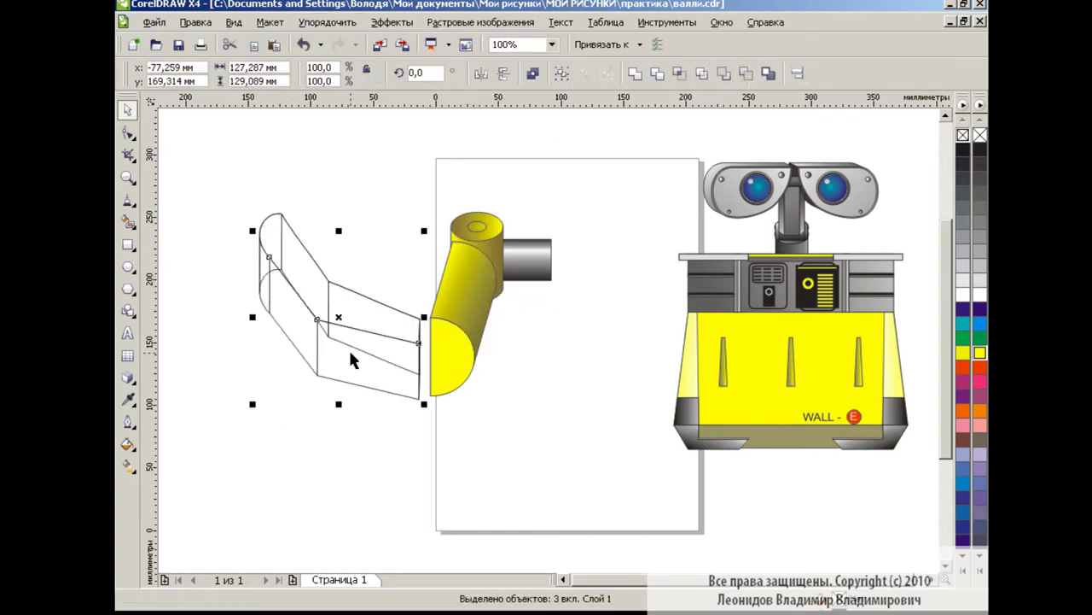
# Move the lower box face down-left and the top outline up onto the box.
pyautogui.click(298, 321)
pyautogui.click(373, 439)
pyautogui.click(291, 333)
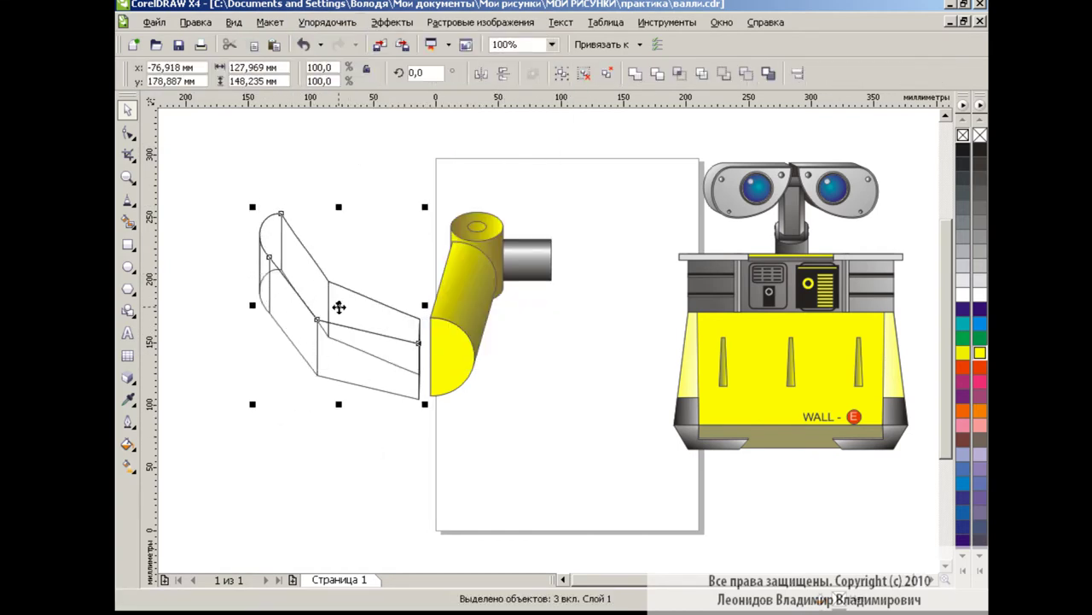
pyautogui.moveTo(341, 308); pyautogui.dragTo(290, 420)
pyautogui.click(253, 242)
pyautogui.click(214, 367)
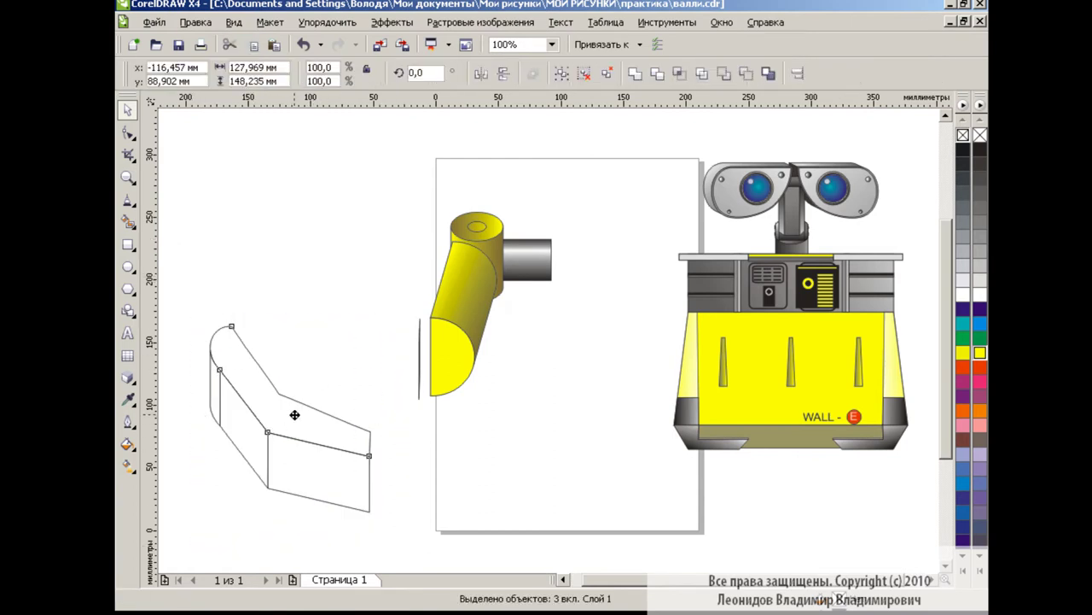
pyautogui.moveTo(239, 447); pyautogui.dragTo(270, 338)
# Fill the left side light grey and the front box face dark grey.
pyautogui.click(288, 333)
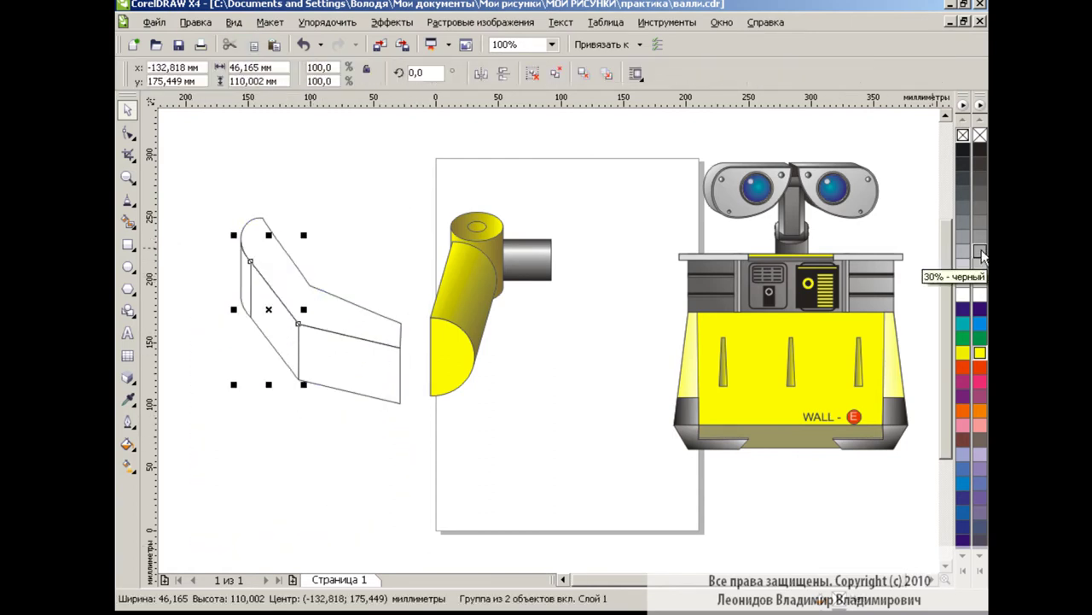
pyautogui.click(980, 253)
pyautogui.click(342, 358)
pyautogui.click(979, 198)
# Reshape the top face by pulling one of its nodes down and right.
pyautogui.press('F10')
pyautogui.click(304, 266)
pyautogui.moveTo(309, 286); pyautogui.dragTo(319, 303)
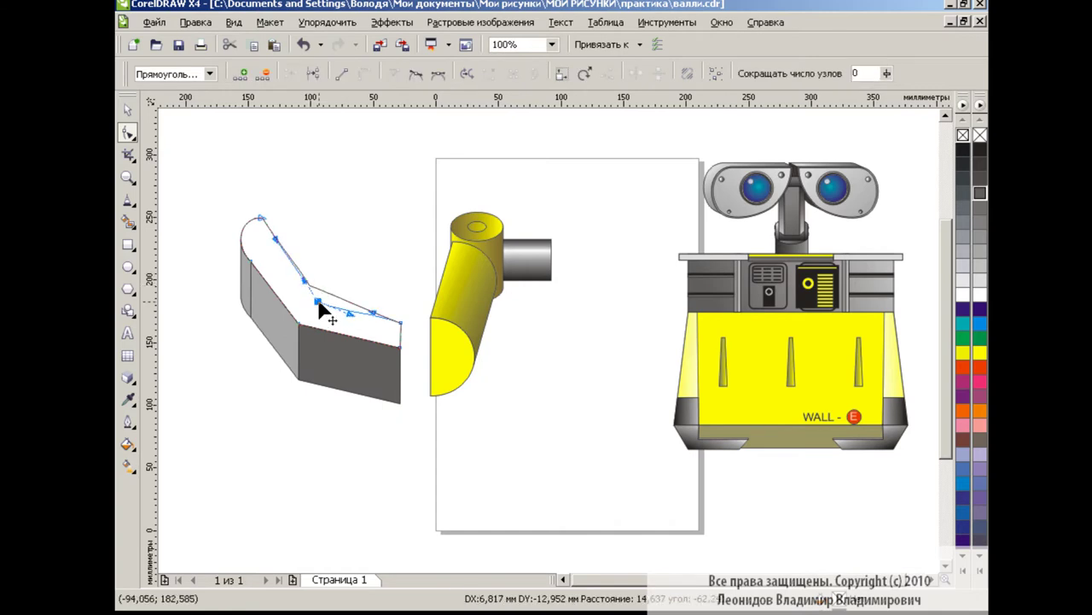
pyautogui.press('space')
pyautogui.press('Escape')
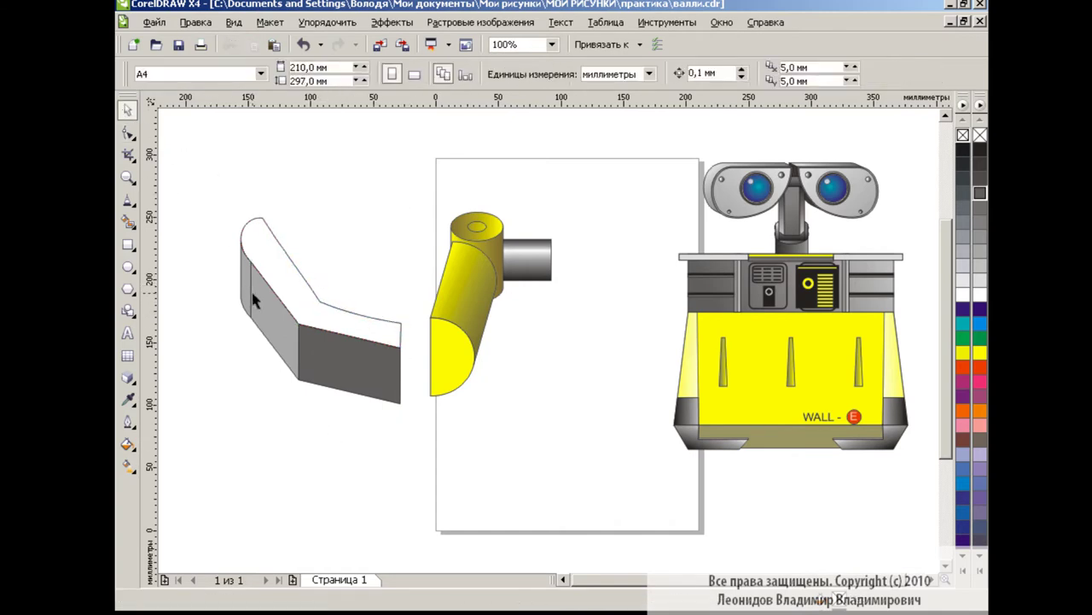
# Remove the left face's outline and select the top face for filling.
pyautogui.click(254, 298)
pyautogui.rightClick(979, 132)
pyautogui.click(359, 424)
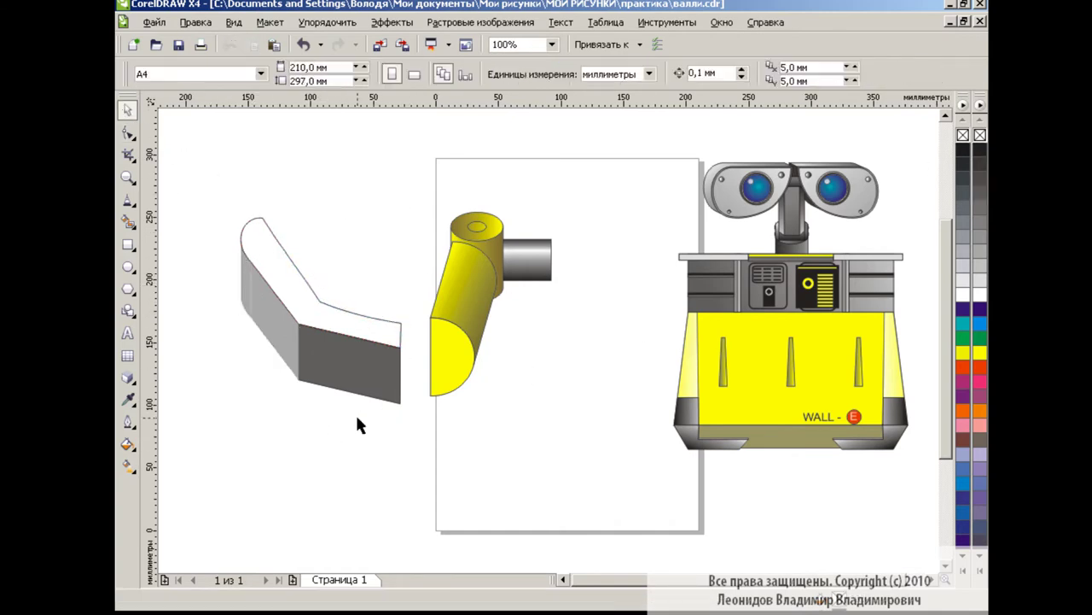
pyautogui.moveTo(420, 434); pyautogui.dragTo(411, 440)
pyautogui.click(411, 440)
pyautogui.click(248, 273)
# Fill the top face grey, then scale the hand to ~60% and rotate it onto the arm's end.
pyautogui.click(982, 249)
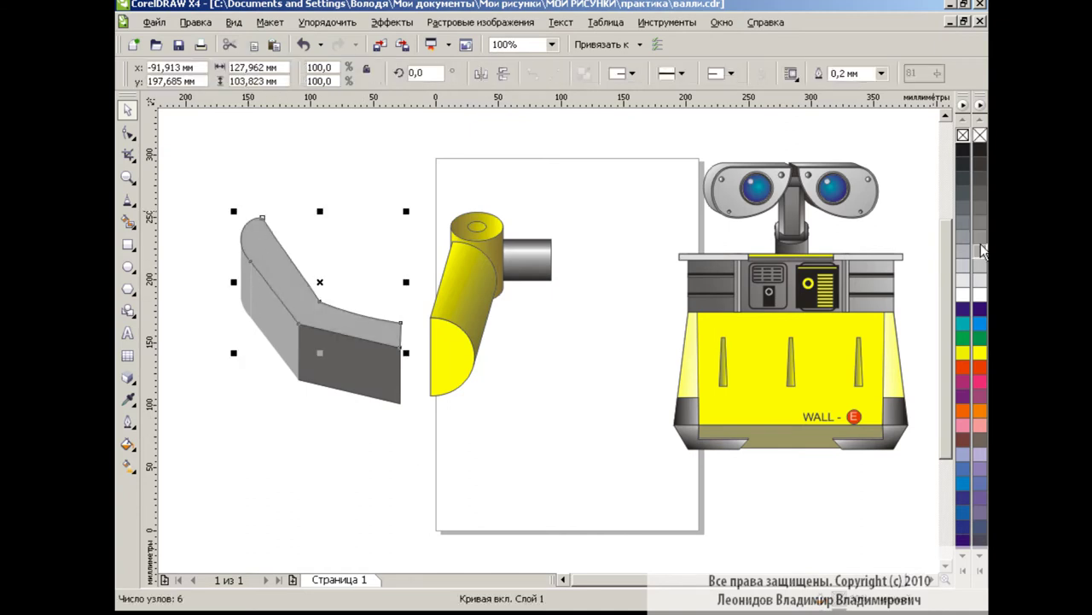
pyautogui.moveTo(215, 202); pyautogui.dragTo(431, 431)
pyautogui.moveTo(407, 352); pyautogui.dragTo(335, 331)
pyautogui.moveTo(299, 281); pyautogui.dragTo(512, 378)
pyautogui.click(513, 376)
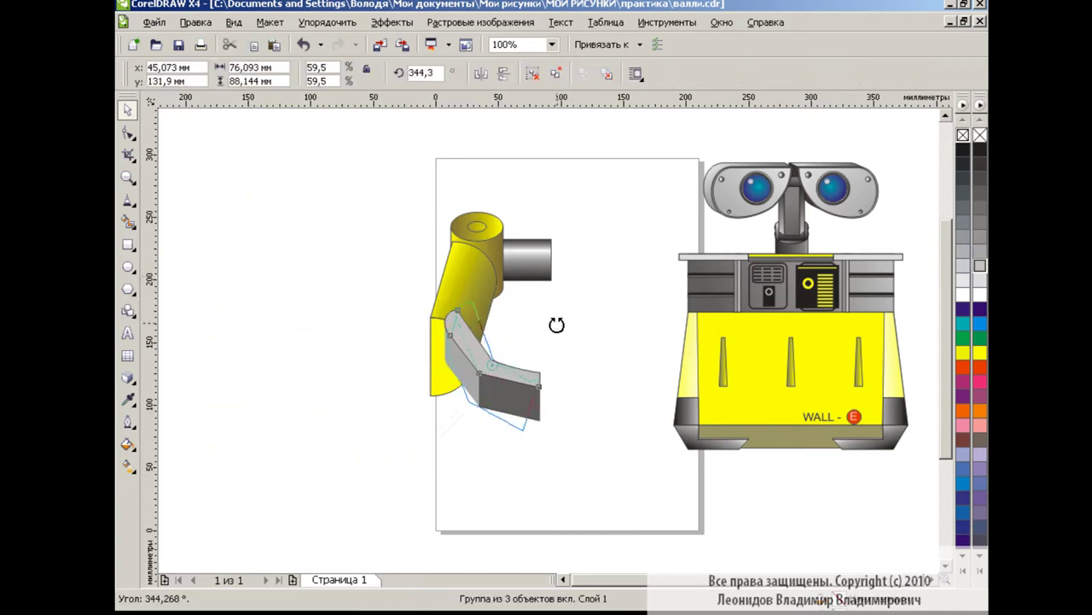
pyautogui.moveTo(557, 324)
pyautogui.mouseDown()
pyautogui.moveTo(542, 442)
pyautogui.moveTo(488, 378)
pyautogui.moveTo(469, 432)
pyautogui.mouseUp()
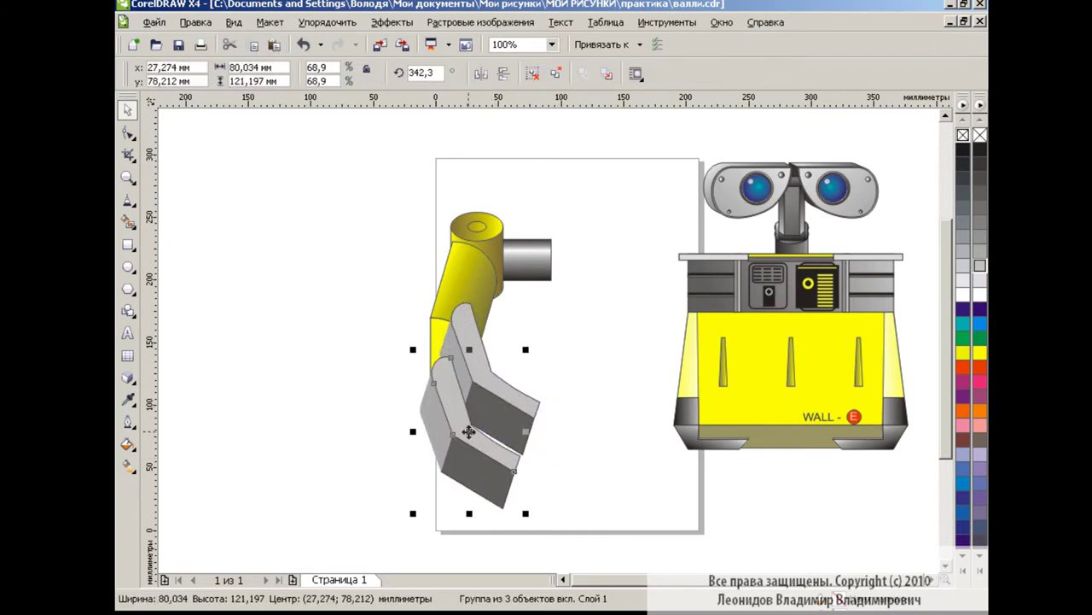
# Darken one hand face and shrink the hand to fit the arm.
pyautogui.click(533, 75)
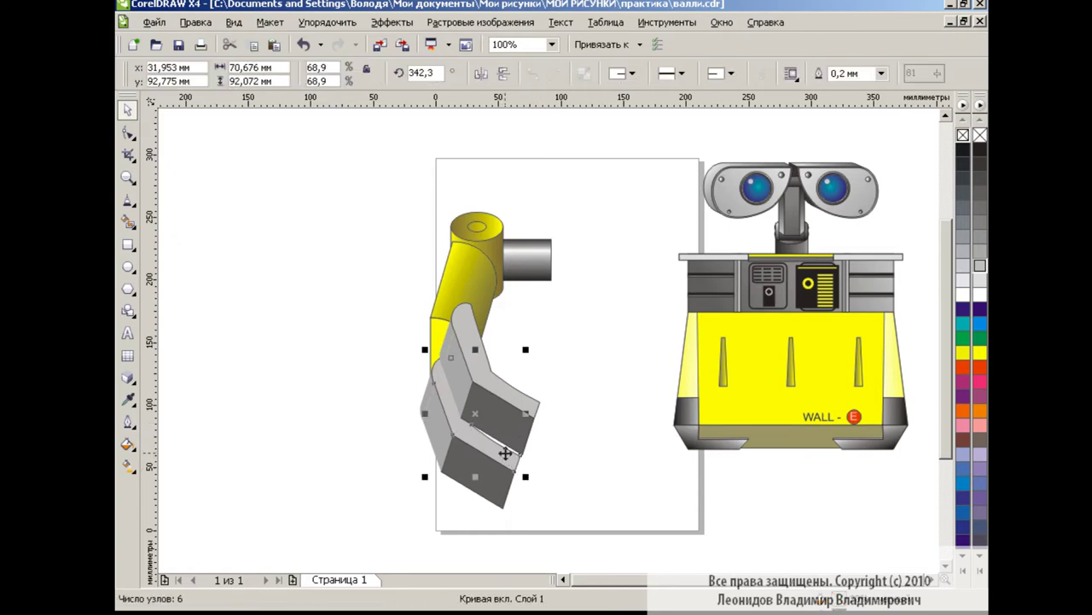
pyautogui.click(980, 193)
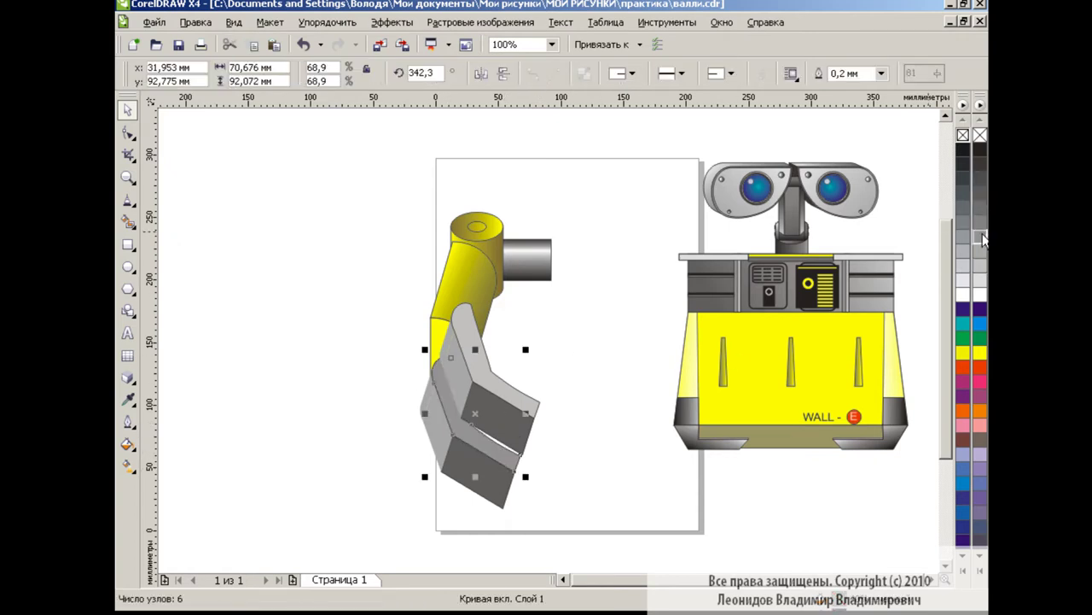
pyautogui.press('Escape')
pyautogui.moveTo(422, 370); pyautogui.dragTo(588, 112)
pyautogui.moveTo(551, 509); pyautogui.dragTo(501, 445)
pyautogui.click(598, 431)
pyautogui.click(511, 403)
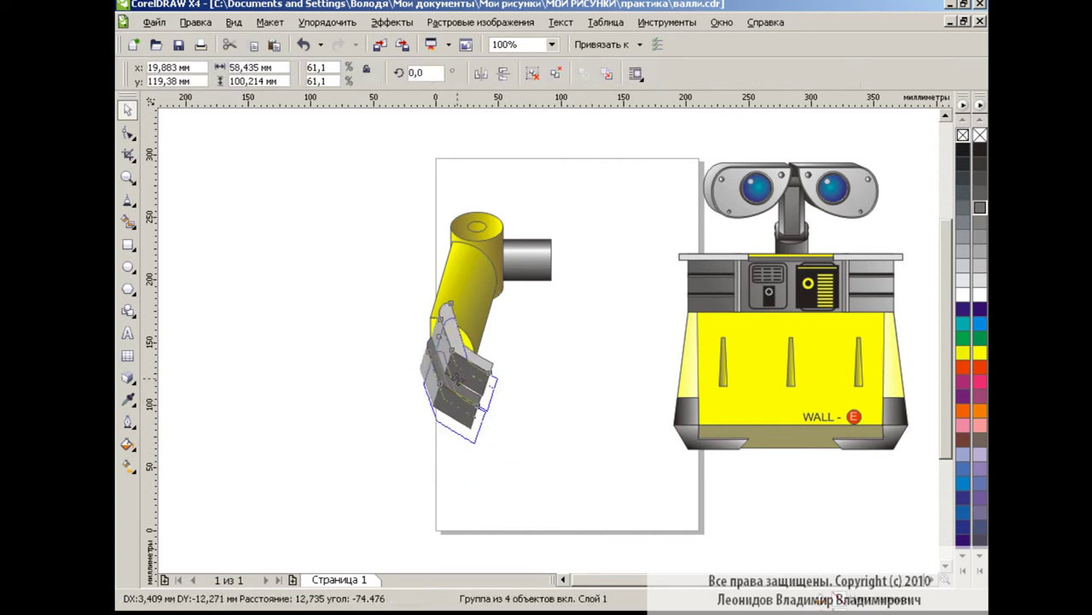
pyautogui.click(368, 209)
# Move the body onto the page and fit the scaled arm against its left side.
pyautogui.moveTo(399, 175); pyautogui.dragTo(606, 468)
pyautogui.moveTo(654, 367); pyautogui.dragTo(429, 364)
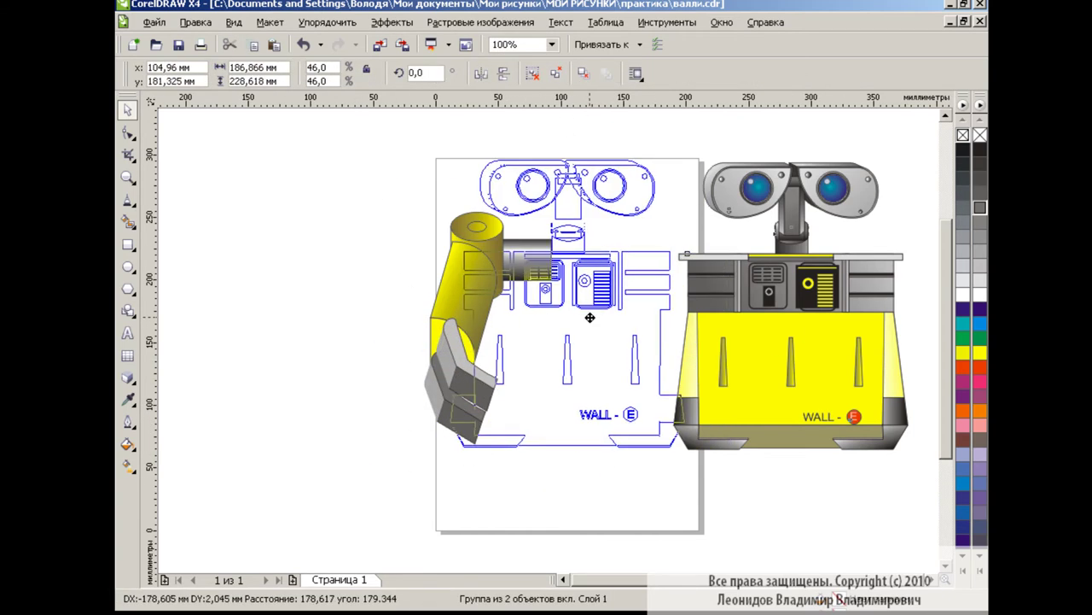
pyautogui.moveTo(461, 290); pyautogui.dragTo(391, 317)
pyautogui.moveTo(488, 475)
pyautogui.mouseDown()
pyautogui.moveTo(420, 348)
pyautogui.moveTo(432, 409)
pyautogui.mouseUp()
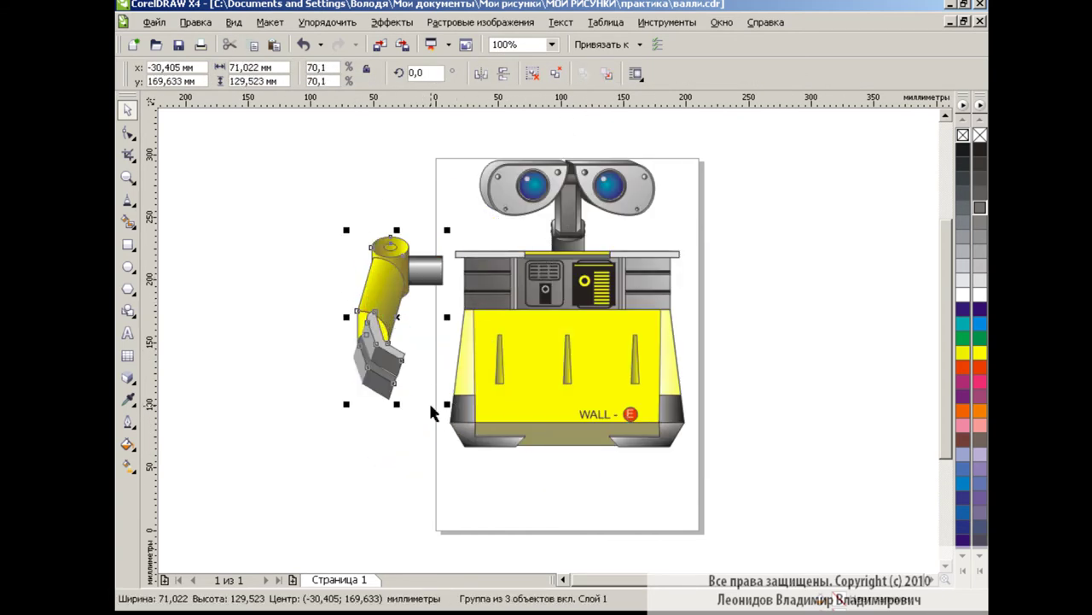
pyautogui.moveTo(402, 334); pyautogui.dragTo(423, 337)
pyautogui.click(762, 381)
# Duplicate the arm, mirror it horizontally and place it on the robot's right side.
pyautogui.click(415, 290)
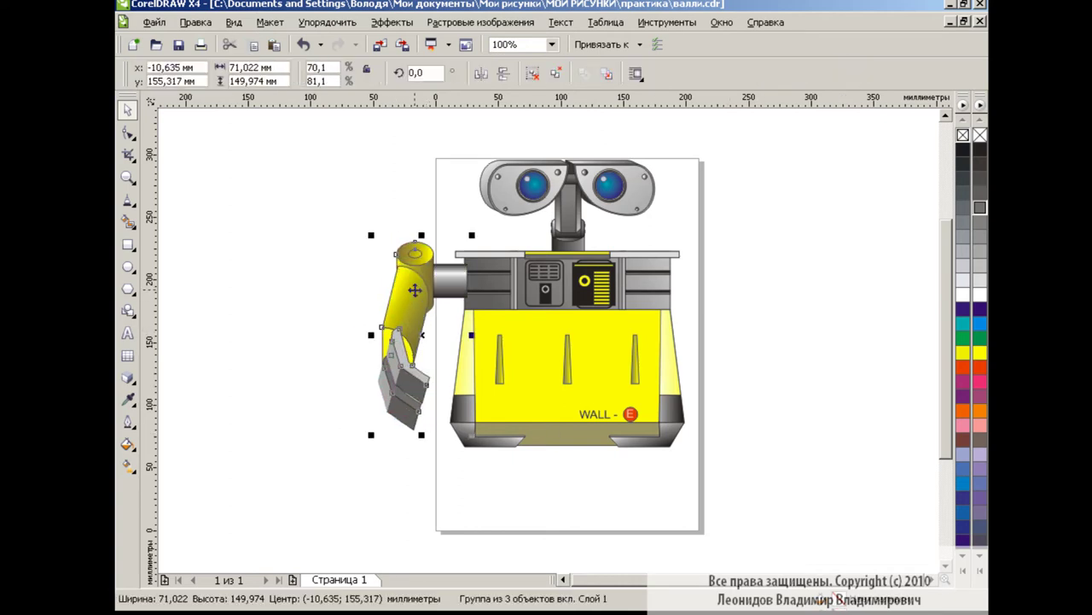
pyautogui.hotkey('ctrl', 'c')
pyautogui.hotkey('ctrl', 'v')
pyautogui.click(480, 72)
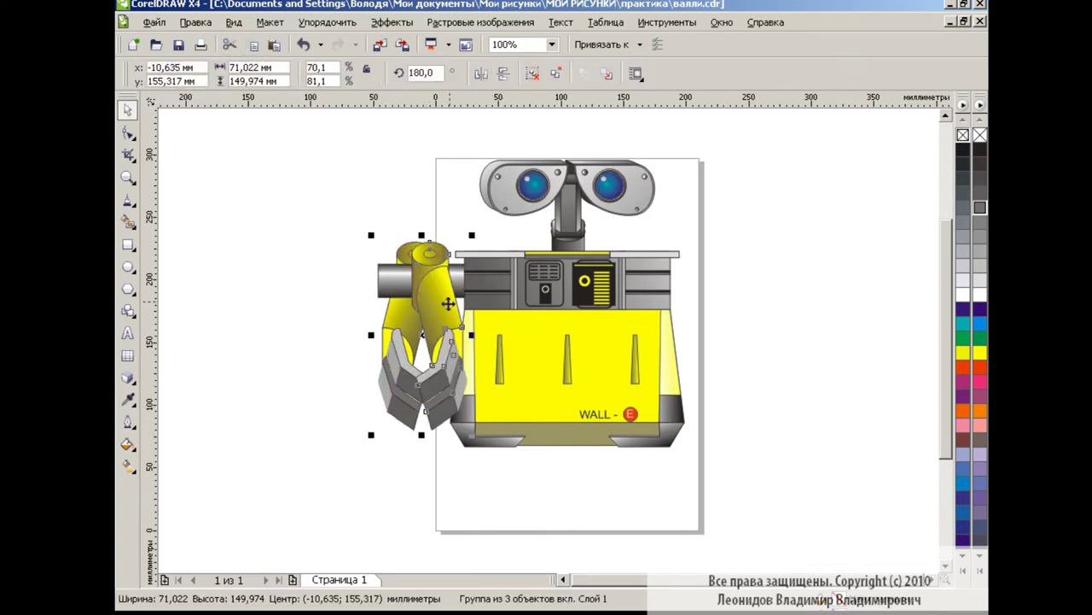
pyautogui.moveTo(418, 337); pyautogui.dragTo(703, 337)
# Delete the mirrored right arm.
pyautogui.click(794, 330)
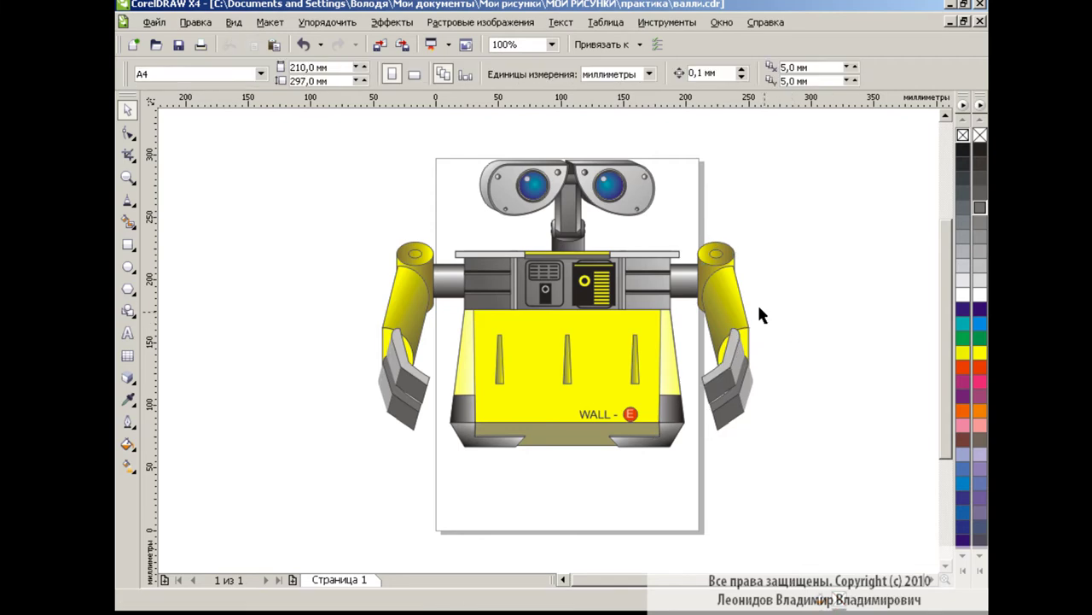
pyautogui.click(743, 300)
pyautogui.press('Delete')
pyautogui.click(410, 325)
# Move the left upper arm closer to the body and regroup the arm pieces.
pyautogui.keyDown('ctrl'); pyautogui.click(414, 256); pyautogui.keyUp('ctrl')
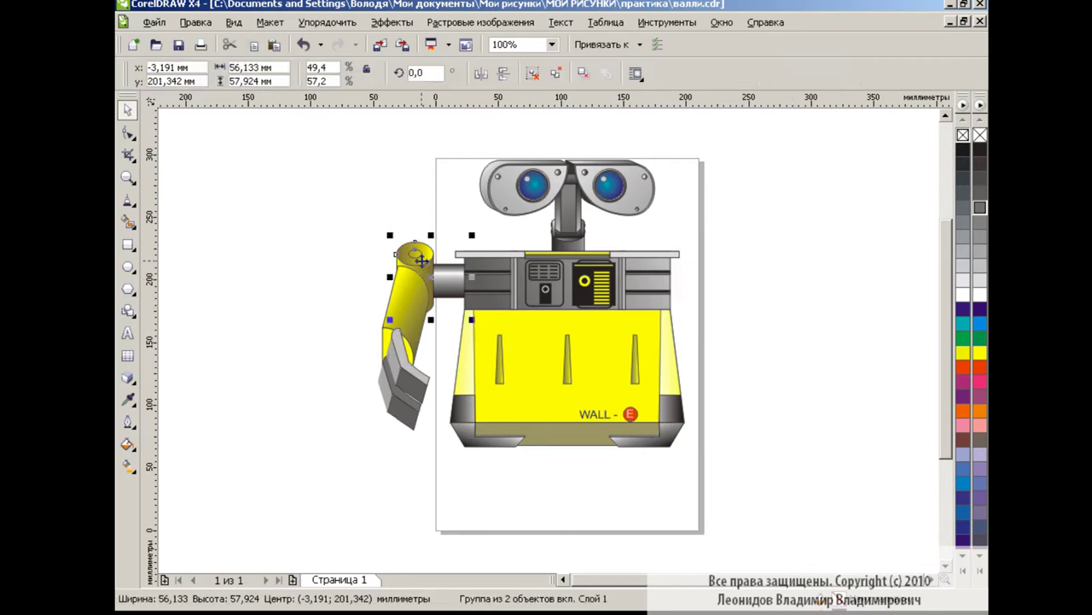
pyautogui.click(324, 256)
pyautogui.keyDown('ctrl'); pyautogui.click(415, 256); pyautogui.keyUp('ctrl')
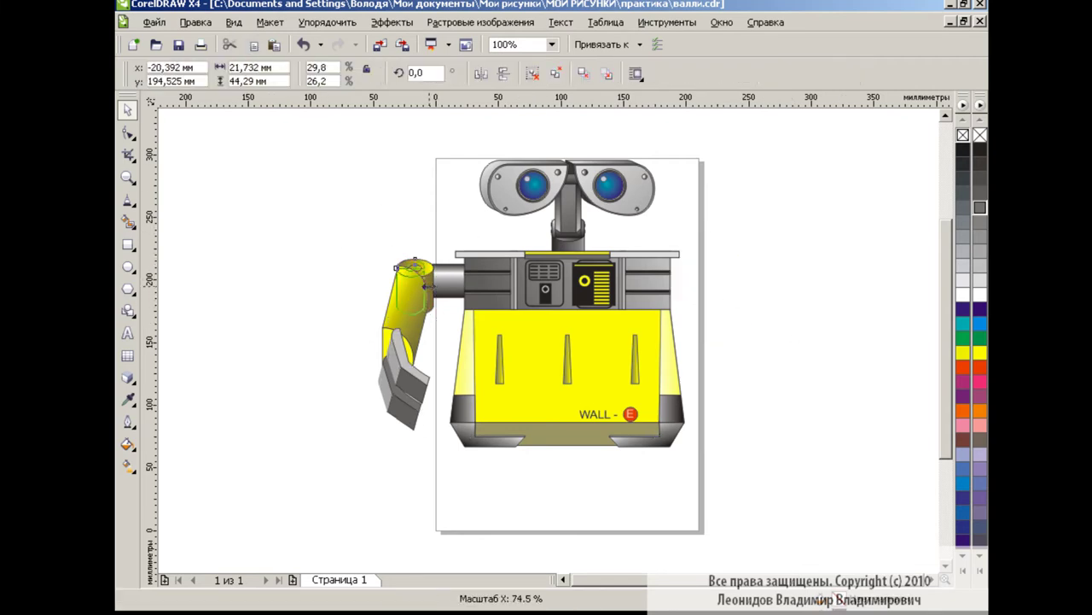
pyautogui.keyDown('ctrl'); pyautogui.click(418, 273); pyautogui.keyUp('ctrl')
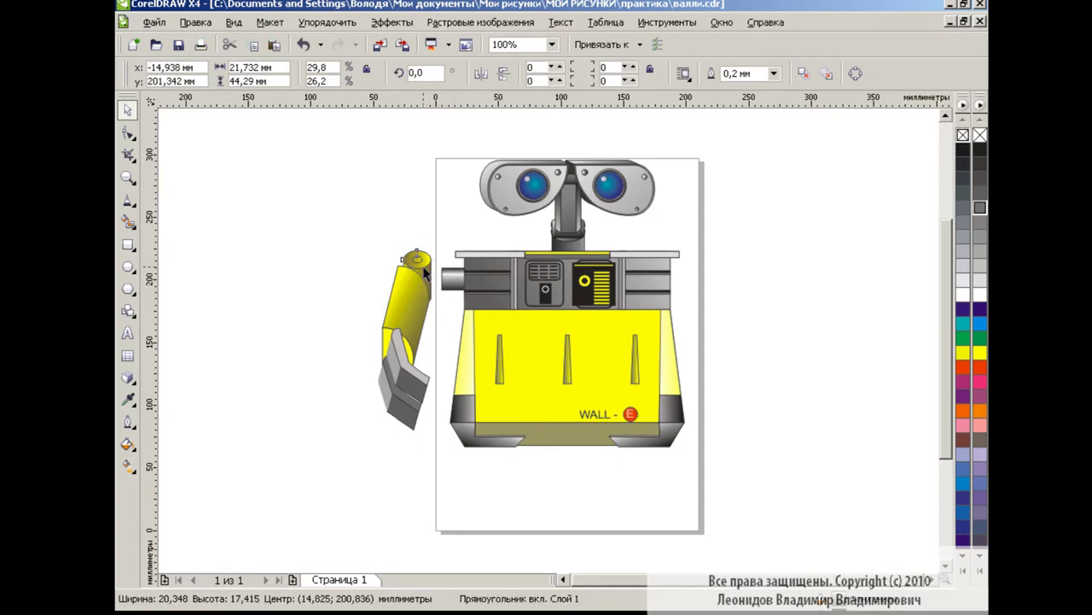
pyautogui.moveTo(388, 311); pyautogui.dragTo(448, 331)
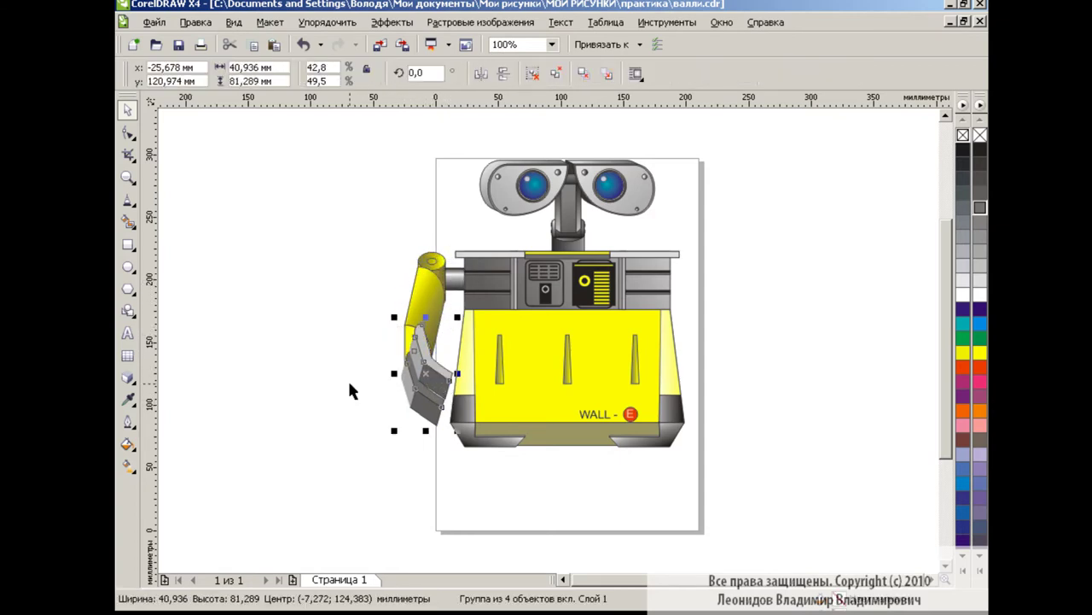
pyautogui.click(423, 342)
pyautogui.click(562, 75)
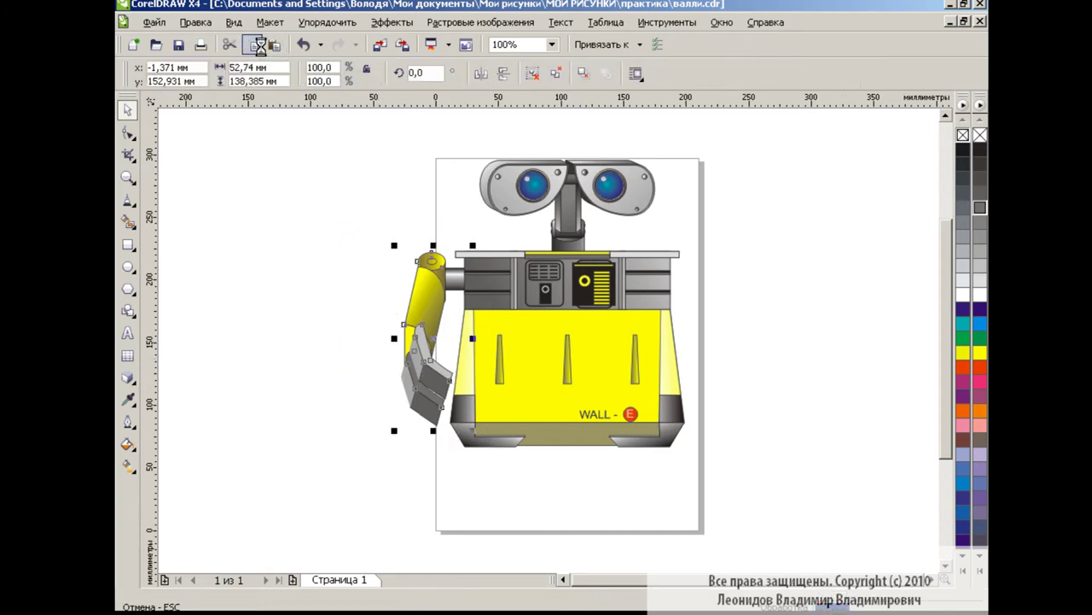
# Duplicate the grouped arm, mirror it to the right side, then select the whole robot.
pyautogui.hotkey('ctrl', 'c')
pyautogui.hotkey('ctrl', 'v')
pyautogui.click(481, 74)
pyautogui.moveTo(451, 332); pyautogui.dragTo(715, 332)
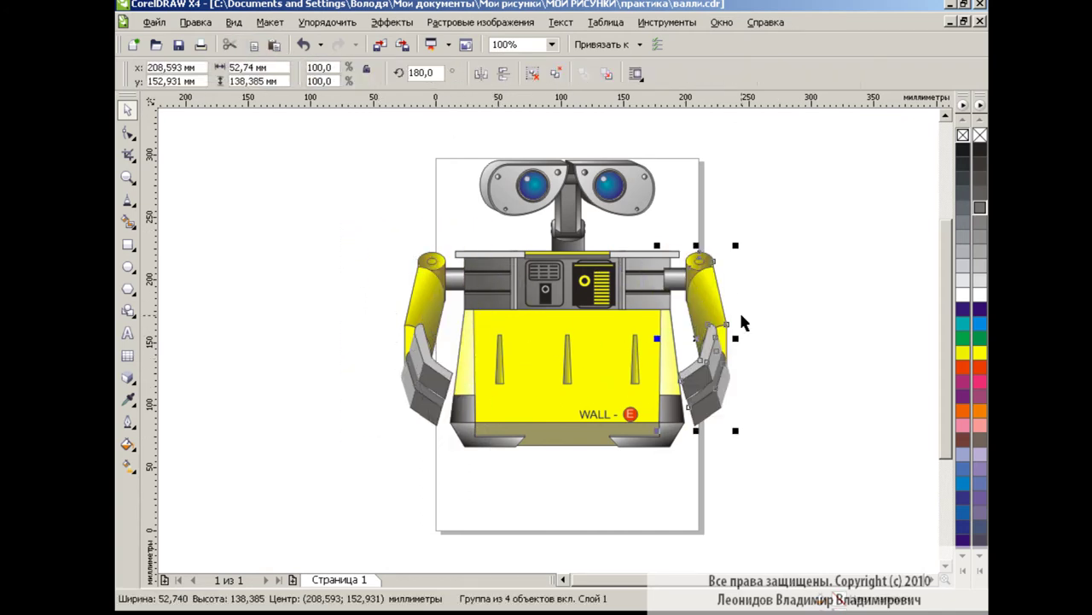
pyautogui.click(777, 316)
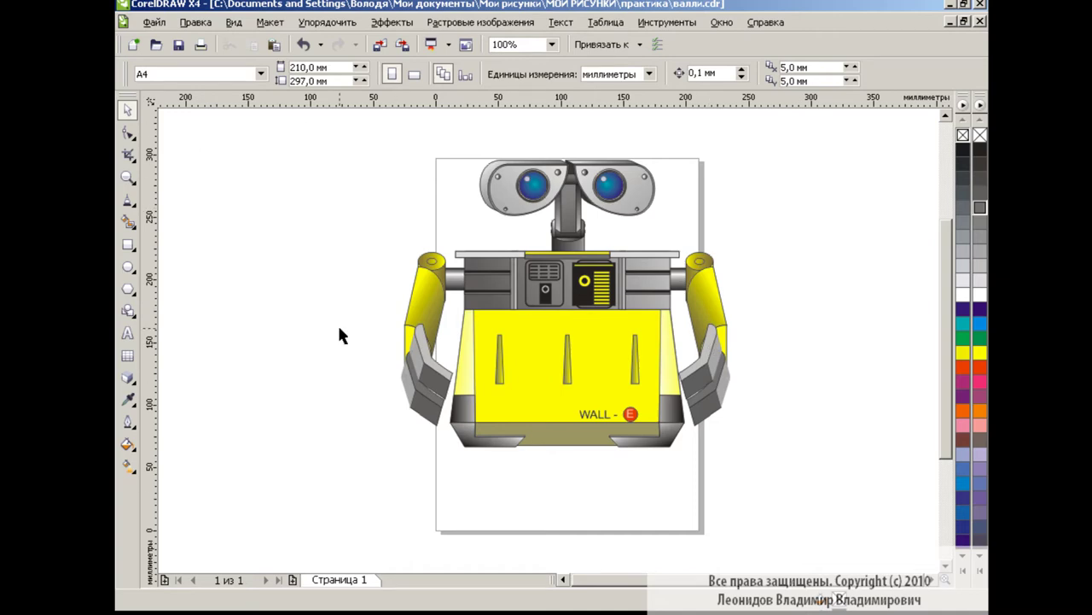
pyautogui.moveTo(355, 142); pyautogui.dragTo(818, 504)
# Group the robot and shrink it slightly.
pyautogui.click(562, 75)
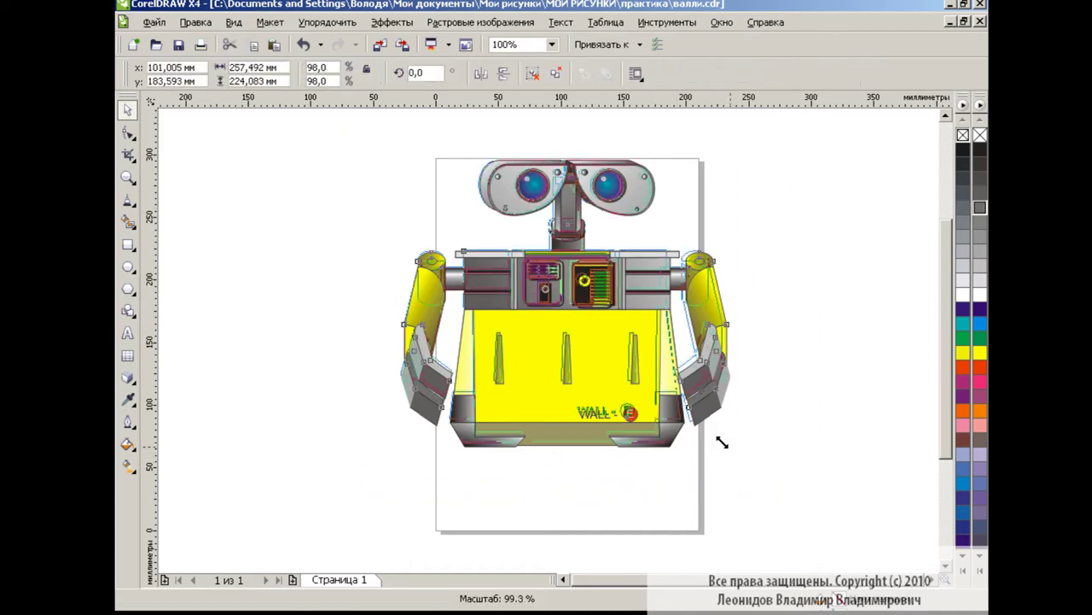
pyautogui.moveTo(736, 451); pyautogui.dragTo(716, 427)
pyautogui.click(759, 286)
# Draw a tall rounded-corner rectangle, slant it right, shorten it and shift it left.
pyautogui.click(127, 245)
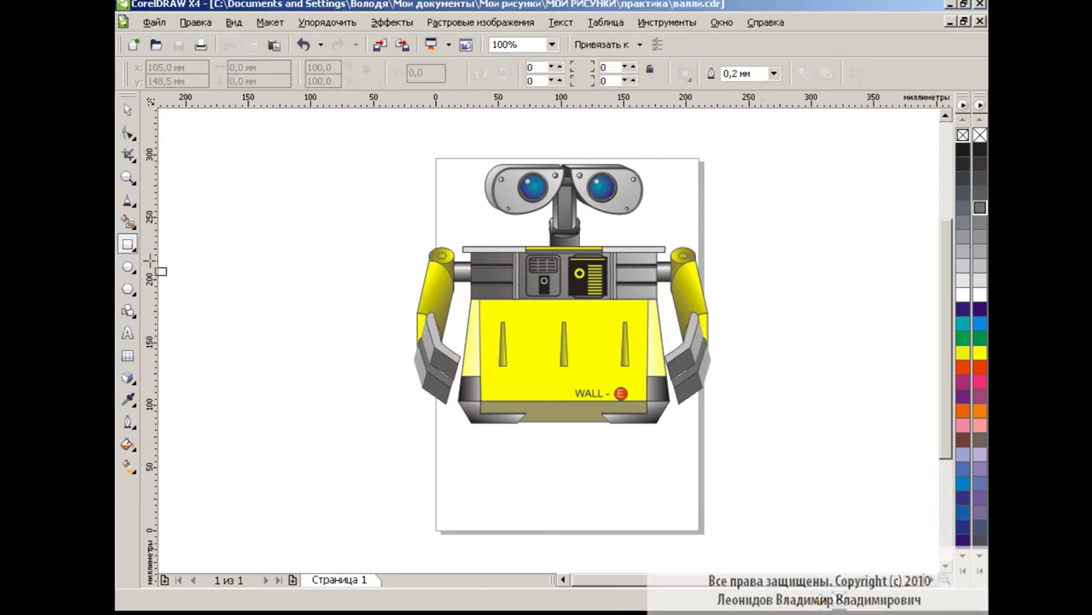
pyautogui.moveTo(272, 319); pyautogui.dragTo(381, 489)
pyautogui.press('F10')
pyautogui.moveTo(272, 318); pyautogui.dragTo(273, 341)
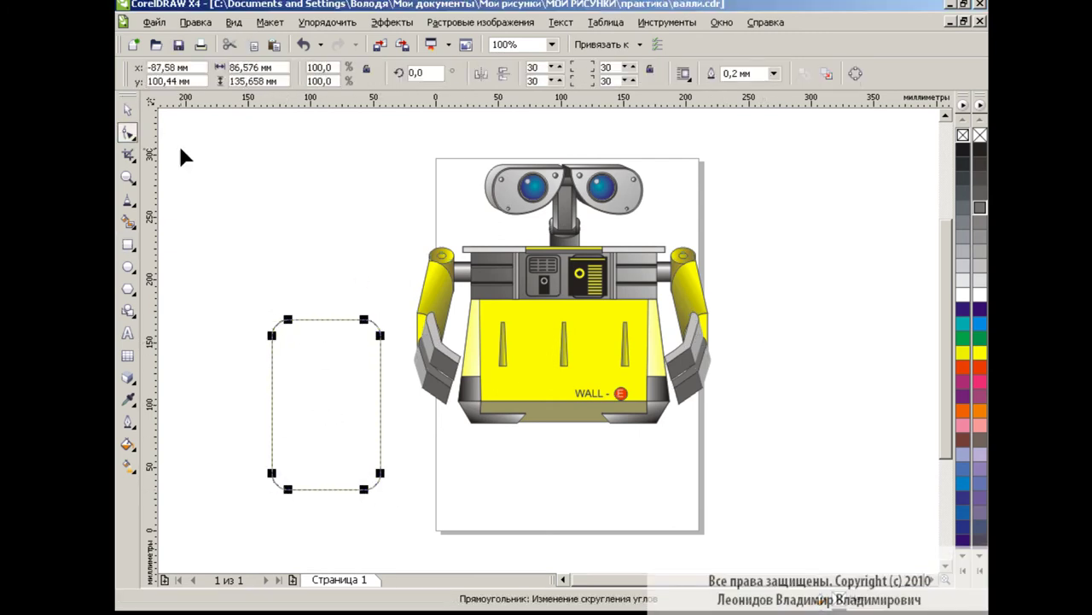
pyautogui.click(127, 109)
pyautogui.click(293, 319)
pyautogui.moveTo(326, 319); pyautogui.dragTo(416, 382)
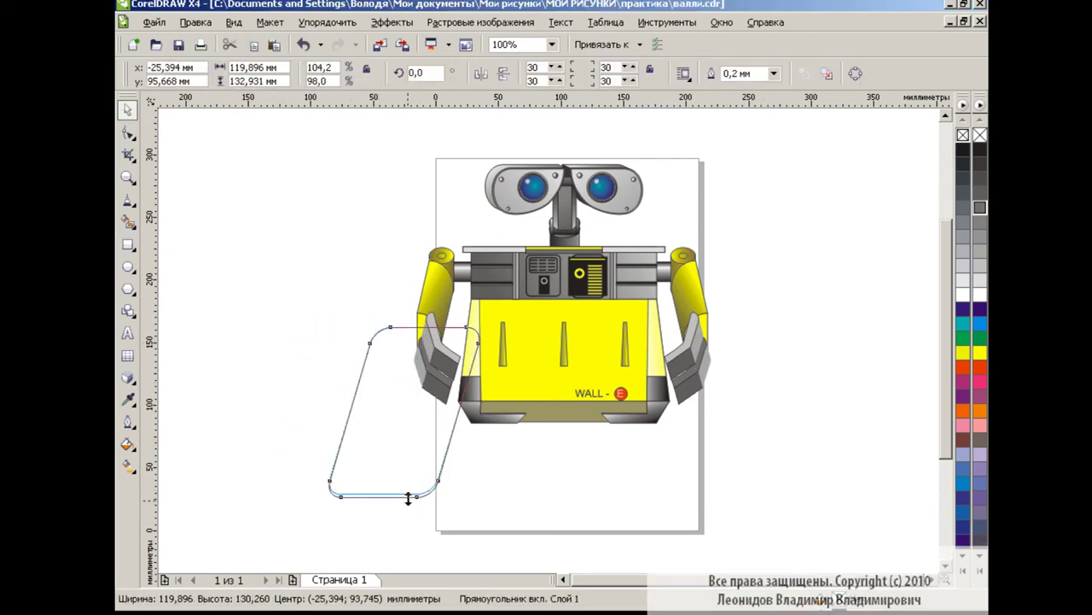
pyautogui.moveTo(408, 498); pyautogui.dragTo(408, 483)
pyautogui.moveTo(384, 405); pyautogui.dragTo(297, 382)
# Apply a custom fountain fill with a white stop at 75% to the slanted shape.
pyautogui.click(126, 444)
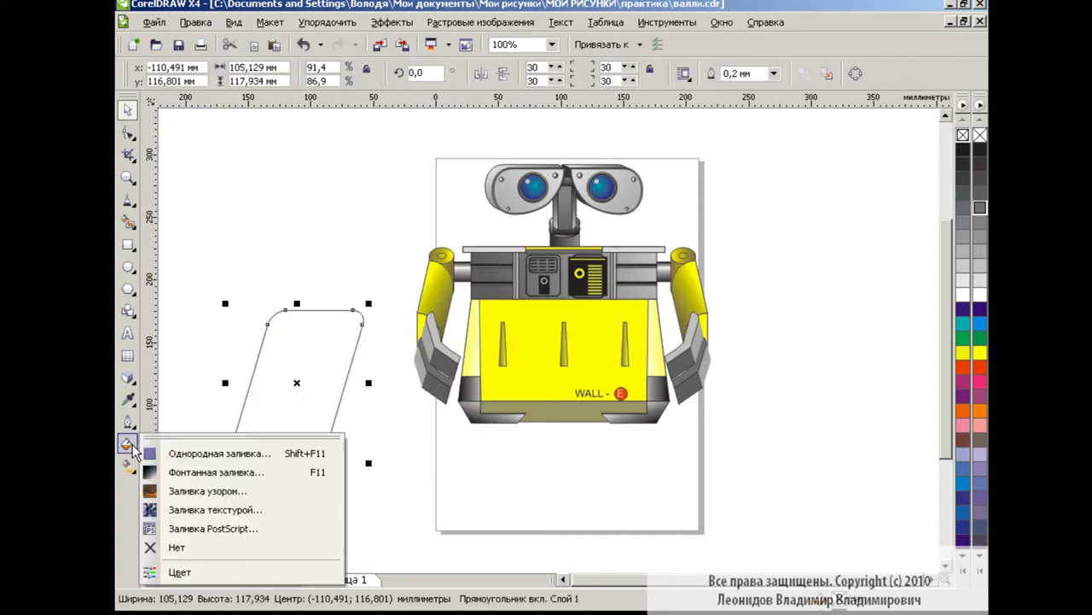
pyautogui.click(216, 472)
pyautogui.click(583, 350)
pyautogui.click(601, 297)
pyautogui.doubleClick(532, 349)
pyautogui.click(644, 313)
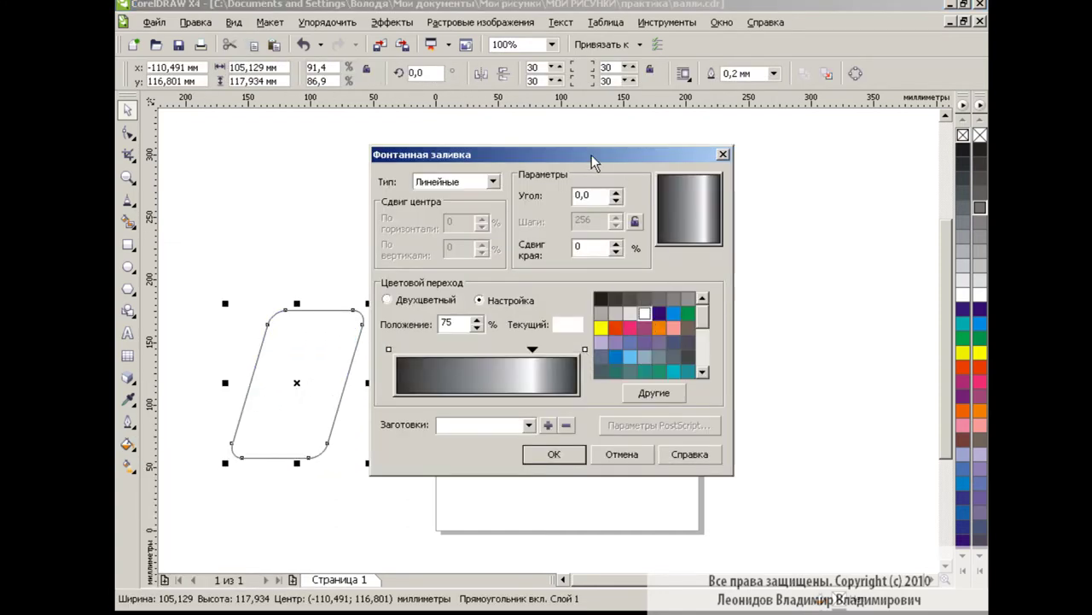
pyautogui.click(559, 454)
pyautogui.click(459, 470)
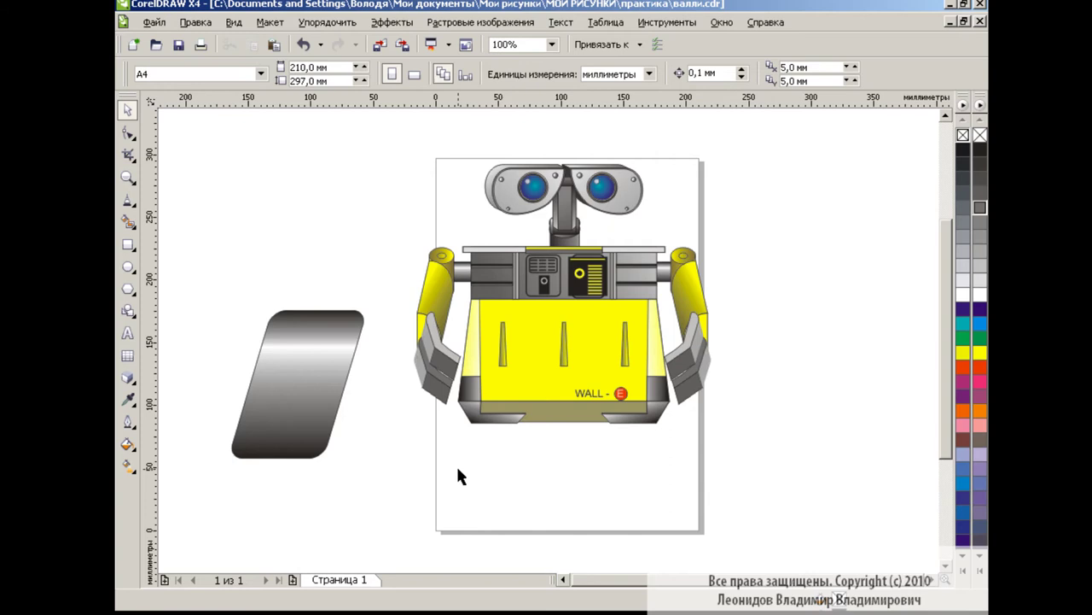
# Copy the shape upward, squash it into a thin bar and give it a radial gradient.
pyautogui.click(303, 350)
pyautogui.moveTo(313, 361); pyautogui.dragTo(338, 198)
pyautogui.moveTo(331, 305); pyautogui.dragTo(331, 174)
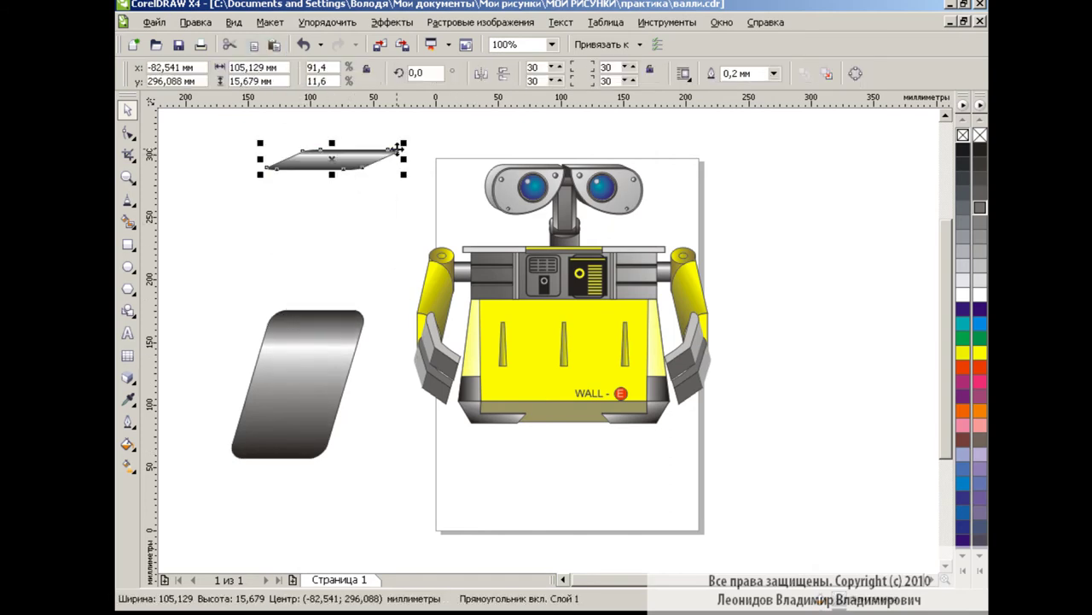
pyautogui.moveTo(404, 174); pyautogui.dragTo(435, 187)
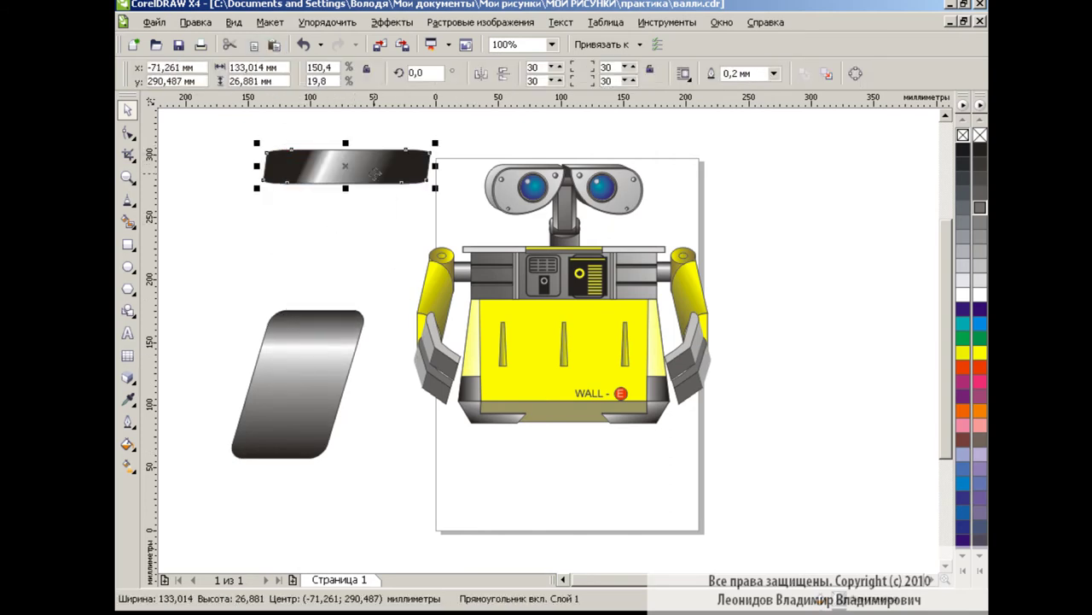
pyautogui.moveTo(373, 174); pyautogui.dragTo(358, 225)
pyautogui.click(127, 465)
pyautogui.click(260, 75)
pyautogui.click(235, 128)
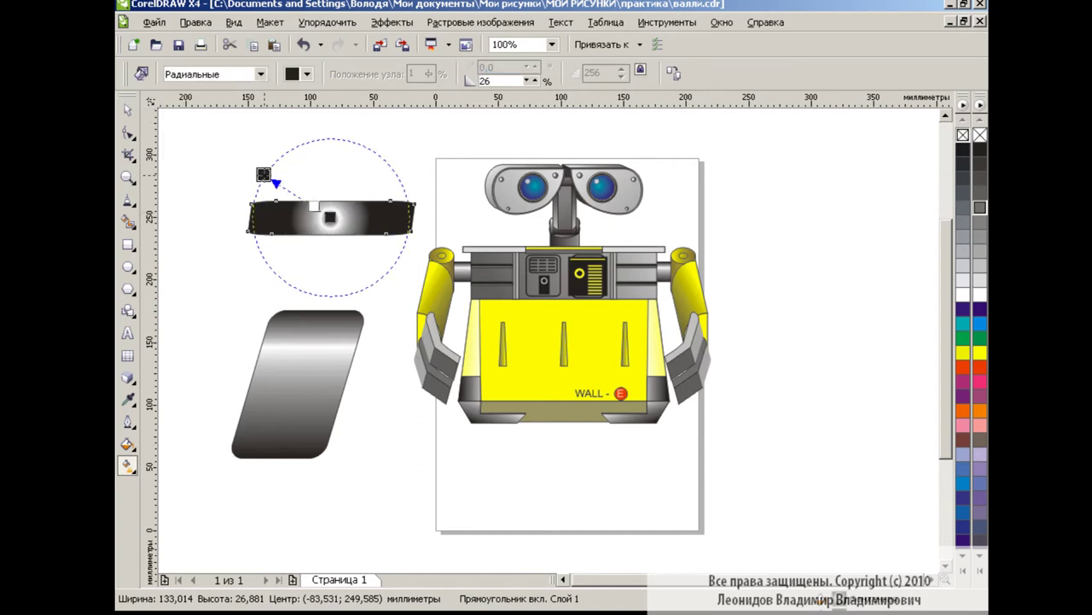
# Enlarge the bar's radial gradient, set edge pad 0 and make the centre orange.
pyautogui.moveTo(264, 174); pyautogui.dragTo(248, 167)
pyautogui.click(314, 212)
pyautogui.click(307, 74)
pyautogui.click(291, 103)
pyautogui.click(306, 75)
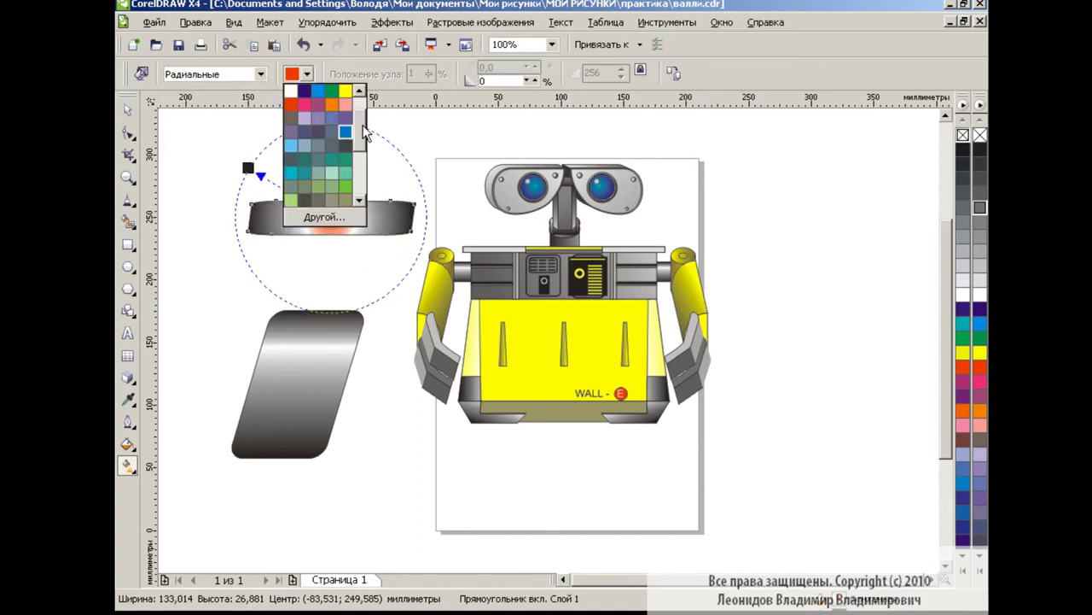
pyautogui.press('space')
# Squash the bar into a small angled link and blend a row of links along the plate.
pyautogui.moveTo(319, 243)
pyautogui.mouseDown()
pyautogui.moveTo(320, 212)
pyautogui.moveTo(296, 216)
pyautogui.moveTo(318, 266)
pyautogui.moveTo(287, 311)
pyautogui.moveTo(243, 452)
pyautogui.mouseUp()
pyautogui.click(312, 261)
pyautogui.click(128, 377)
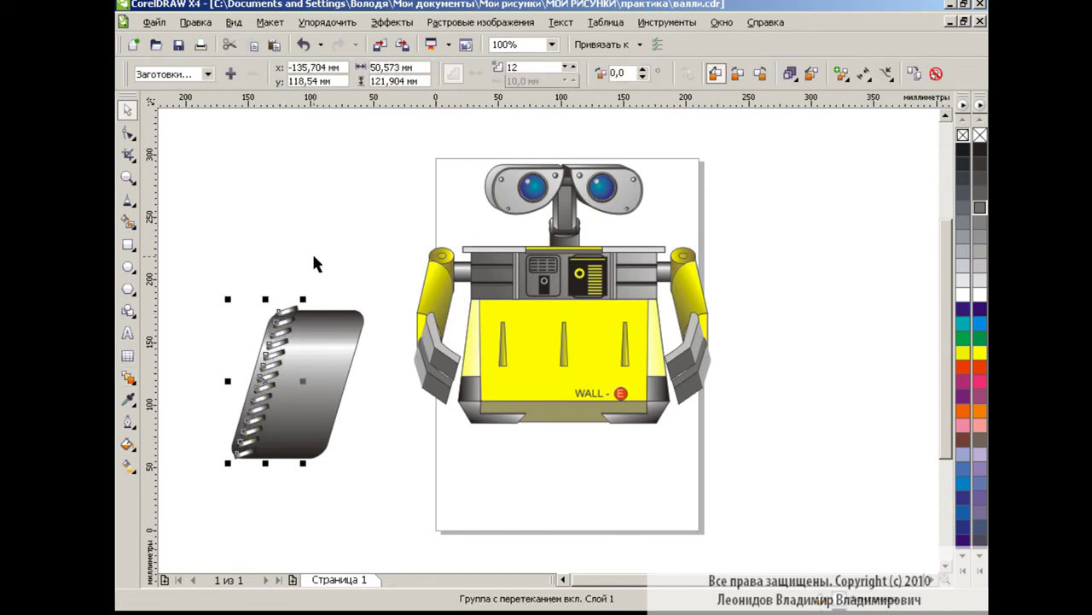
pyautogui.moveTo(294, 337); pyautogui.dragTo(359, 337)
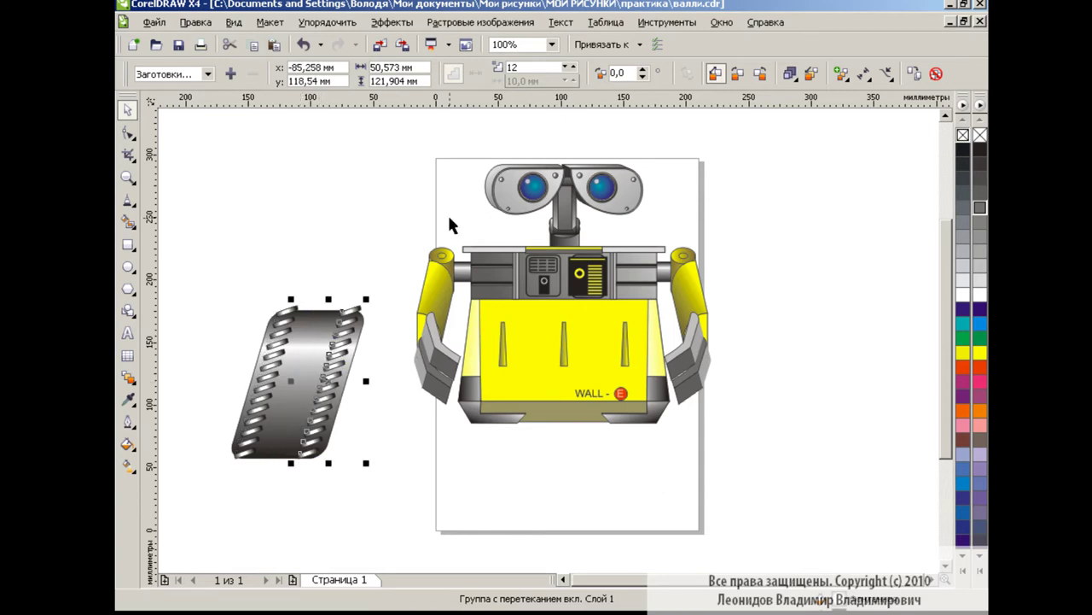
# Select the blend's start and end links and rotate them to angle the row.
pyautogui.click(864, 74)
pyautogui.click(768, 112)
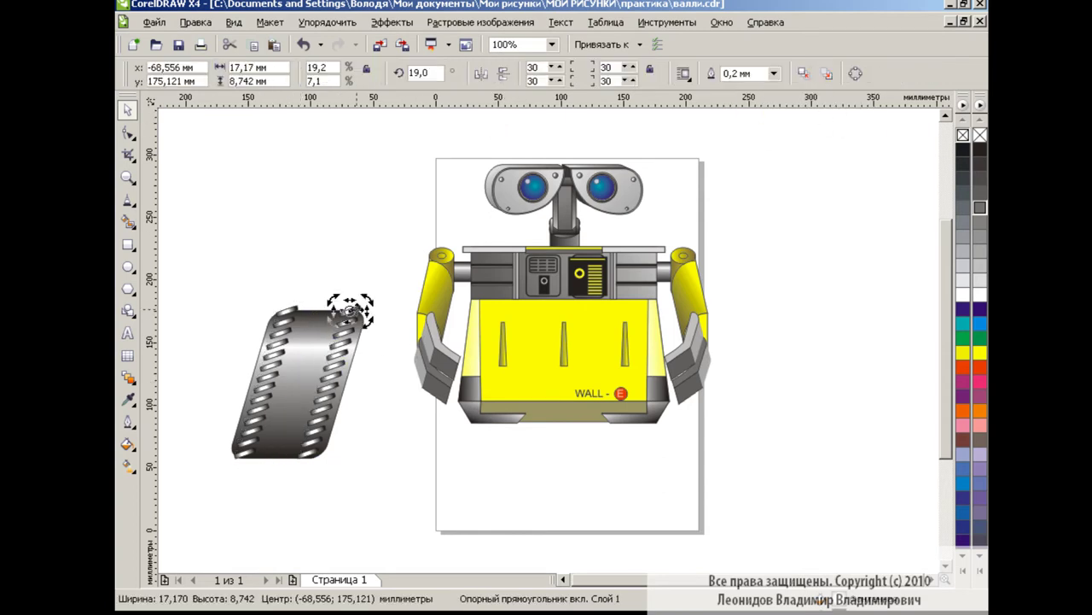
pyautogui.click(342, 432)
pyautogui.click(865, 74)
pyautogui.click(768, 147)
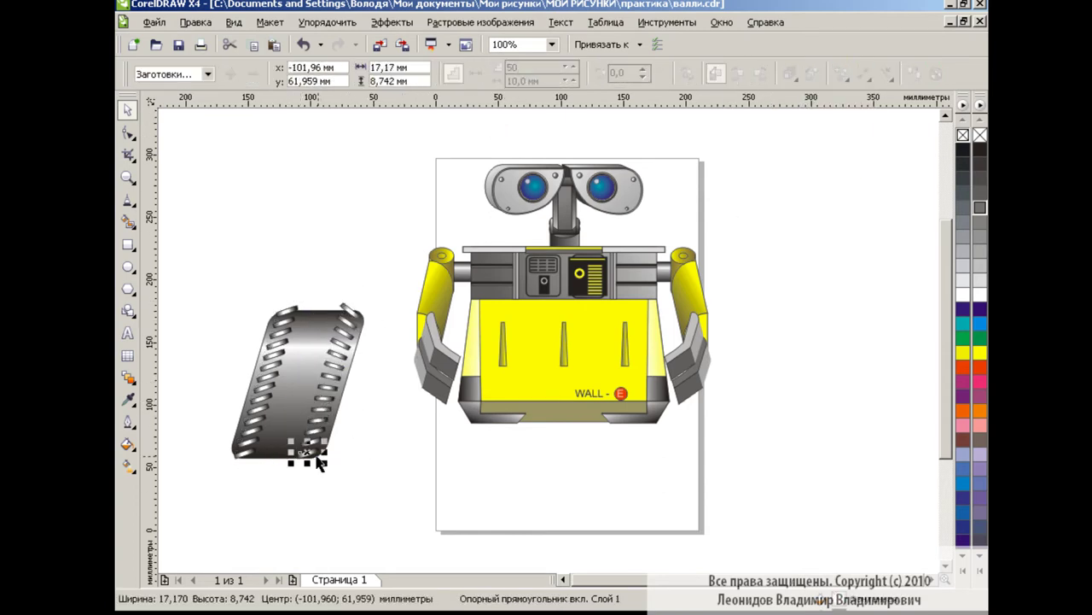
pyautogui.click(350, 309)
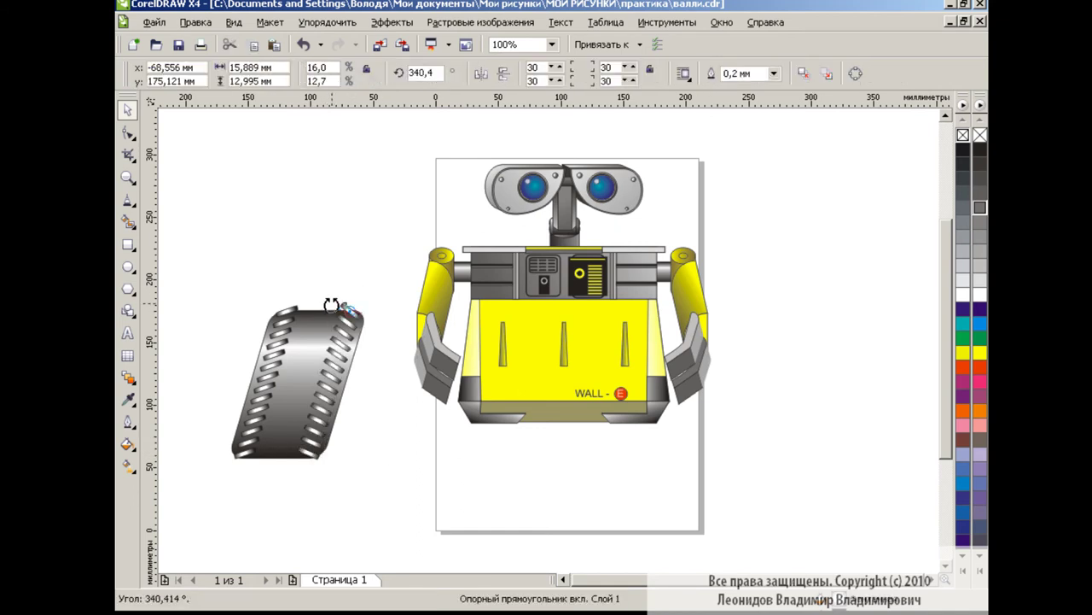
pyautogui.click(352, 313)
pyautogui.click(355, 315)
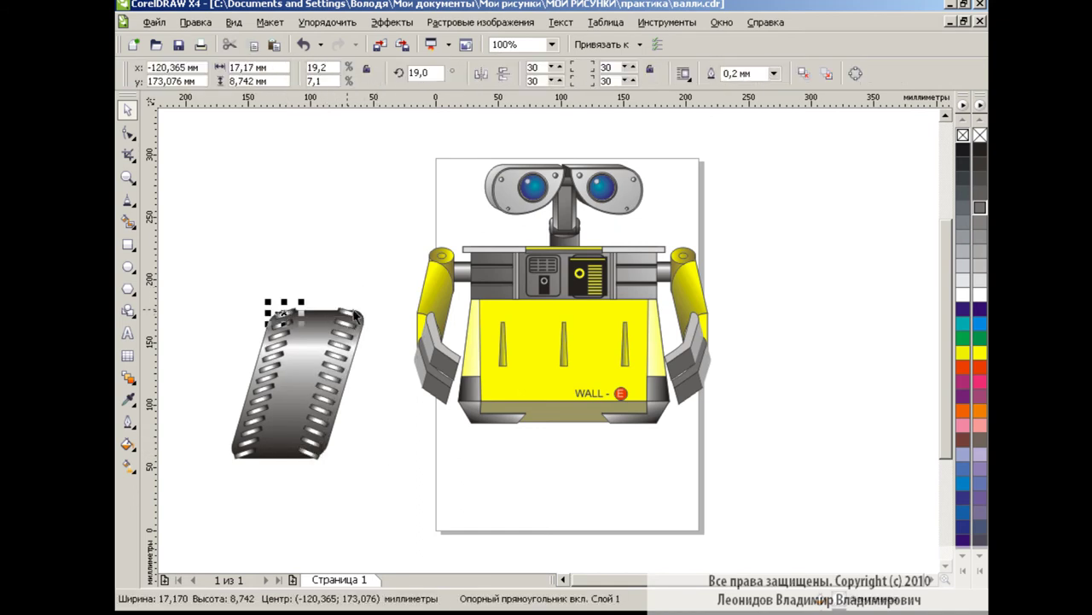
pyautogui.click(389, 282)
# Copy the link row beside the first and select the new blended row.
pyautogui.moveTo(271, 379); pyautogui.dragTo(305, 379)
pyautogui.click(332, 309)
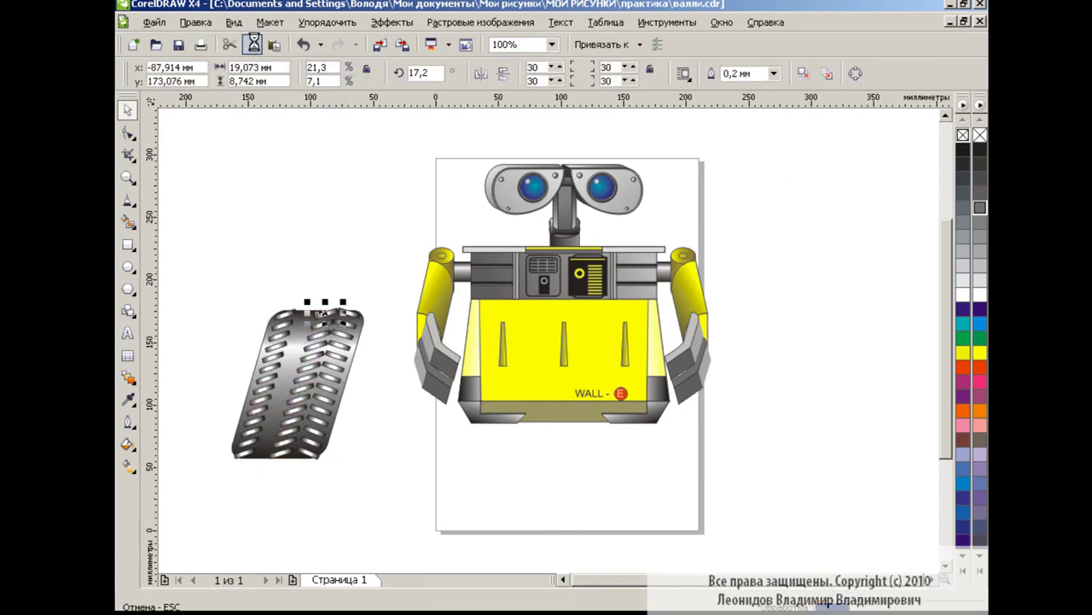
pyautogui.click(305, 342)
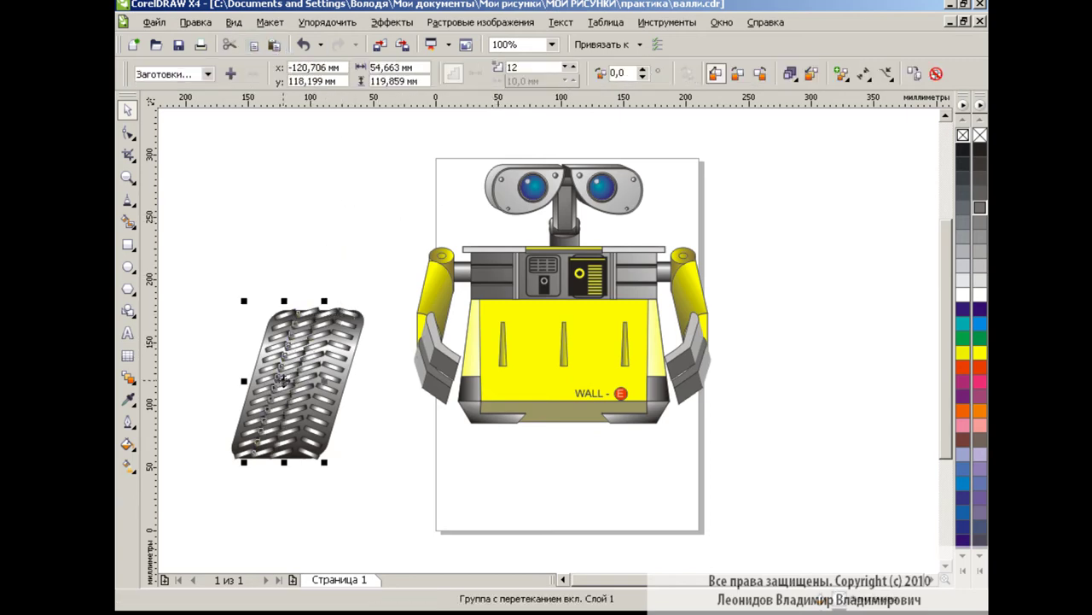
# Zoom to 400% and rotate the bottom tread pieces to the opposite slant.
pyautogui.click(552, 45)
pyautogui.click(504, 184)
pyautogui.scroll(-1, 908, 365)
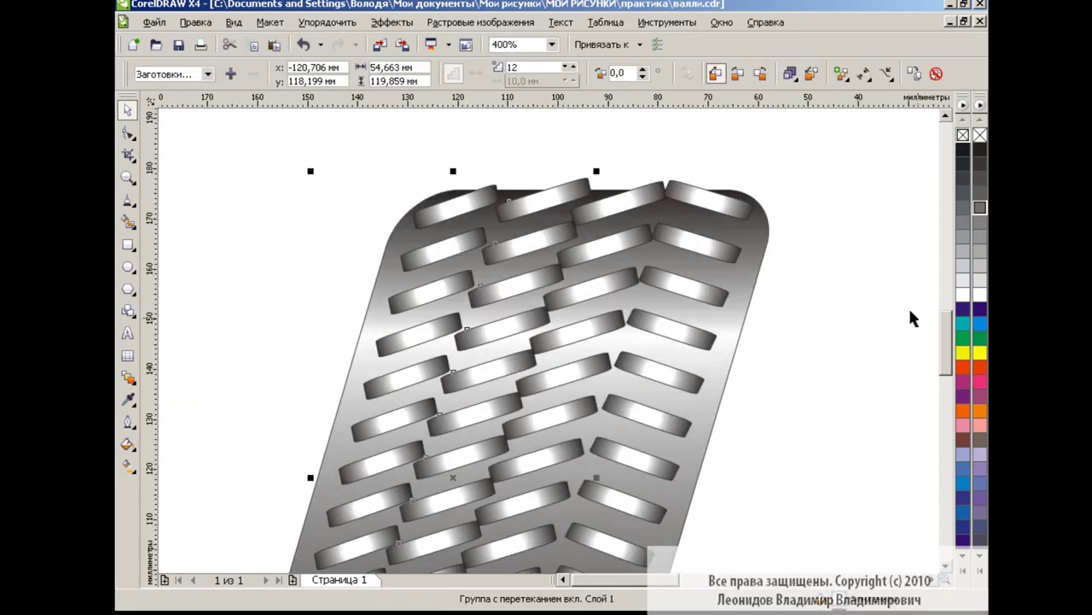
pyautogui.keyDown('ctrl'); pyautogui.doubleClick(542, 199); pyautogui.keyUp('ctrl')
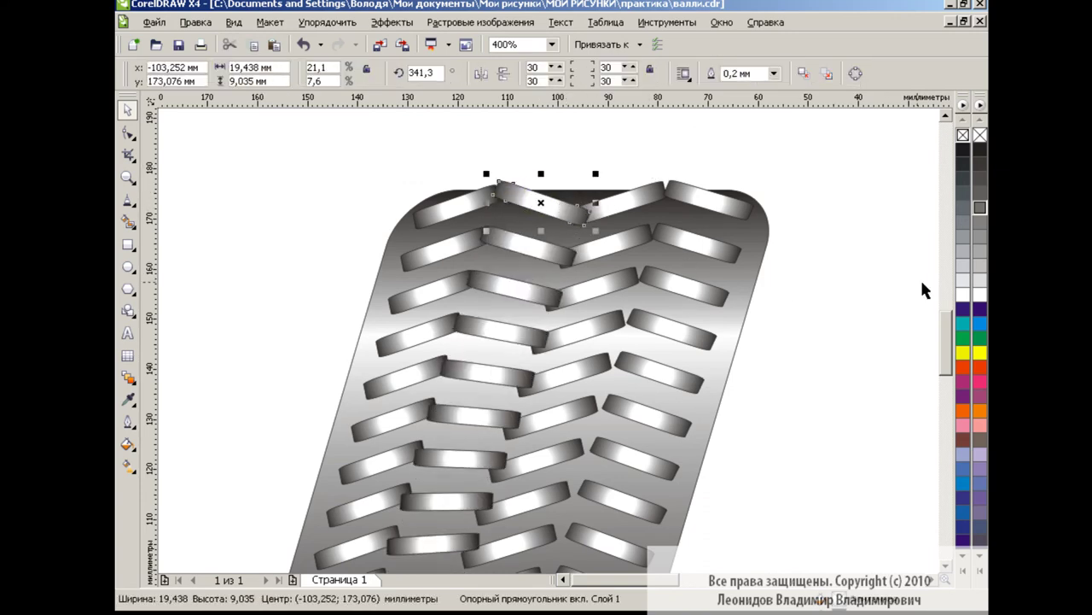
pyautogui.scroll(-8, 648, 417)
pyautogui.keyDown('ctrl'); pyautogui.doubleClick(365, 382); pyautogui.keyUp('ctrl')
pyautogui.moveTo(409, 362); pyautogui.dragTo(401, 401)
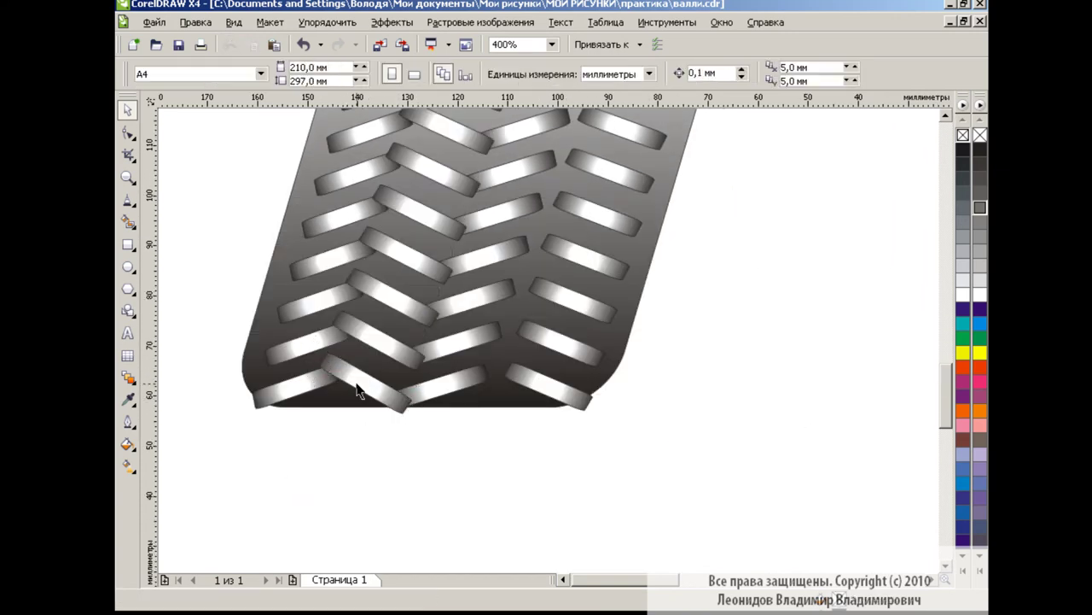
pyautogui.moveTo(504, 364); pyautogui.dragTo(563, 406)
# Adjust the remaining bottom and top tread pieces, then zoom back to 100%.
pyautogui.click(375, 388)
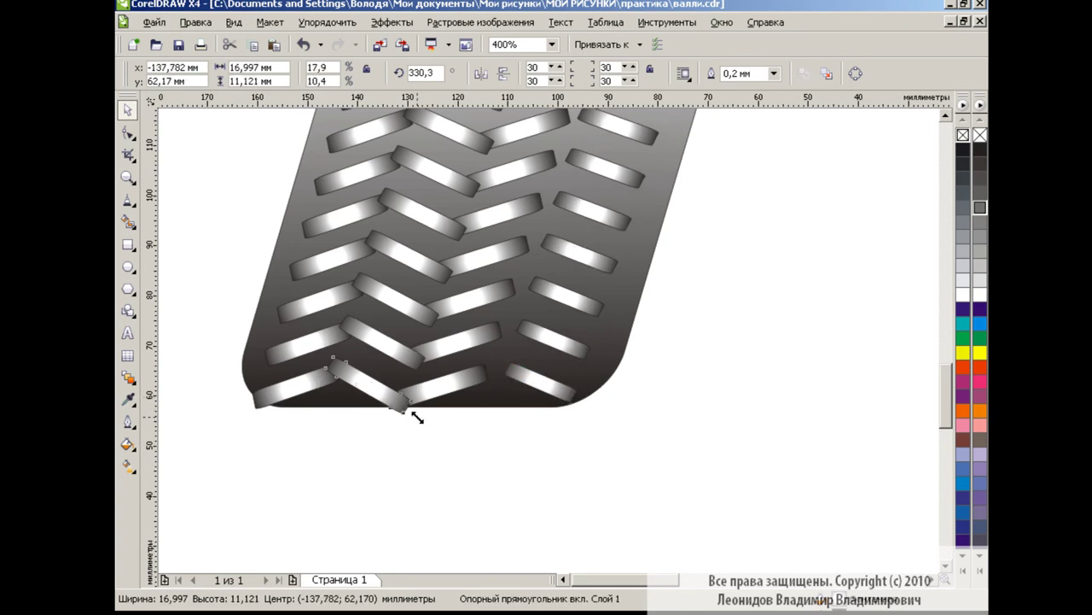
pyautogui.click(294, 388)
pyautogui.moveTo(943, 396); pyautogui.dragTo(939, 337)
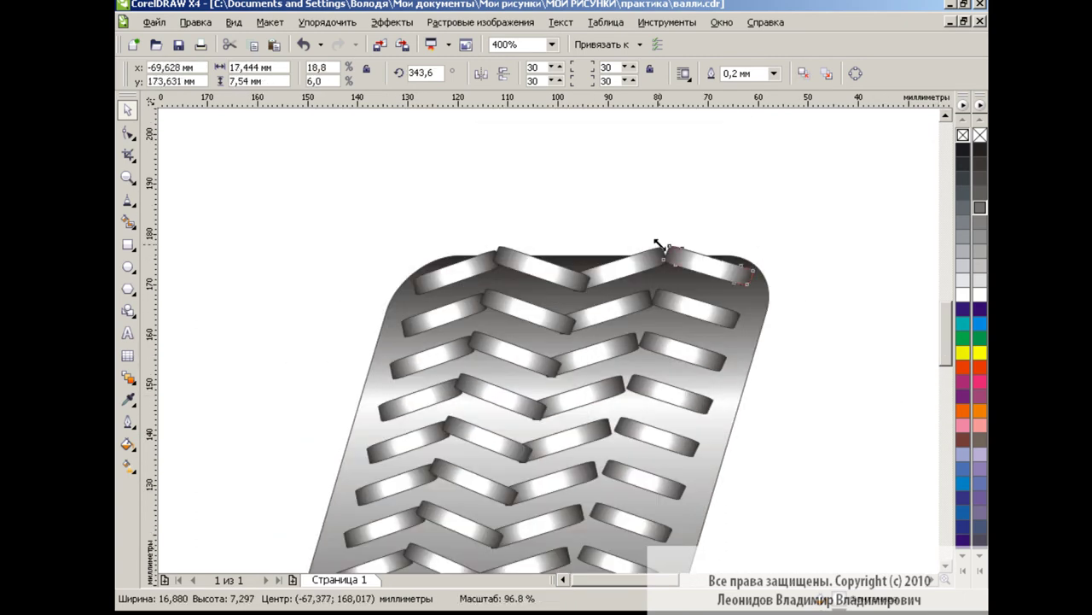
pyautogui.click(547, 269)
pyautogui.click(474, 278)
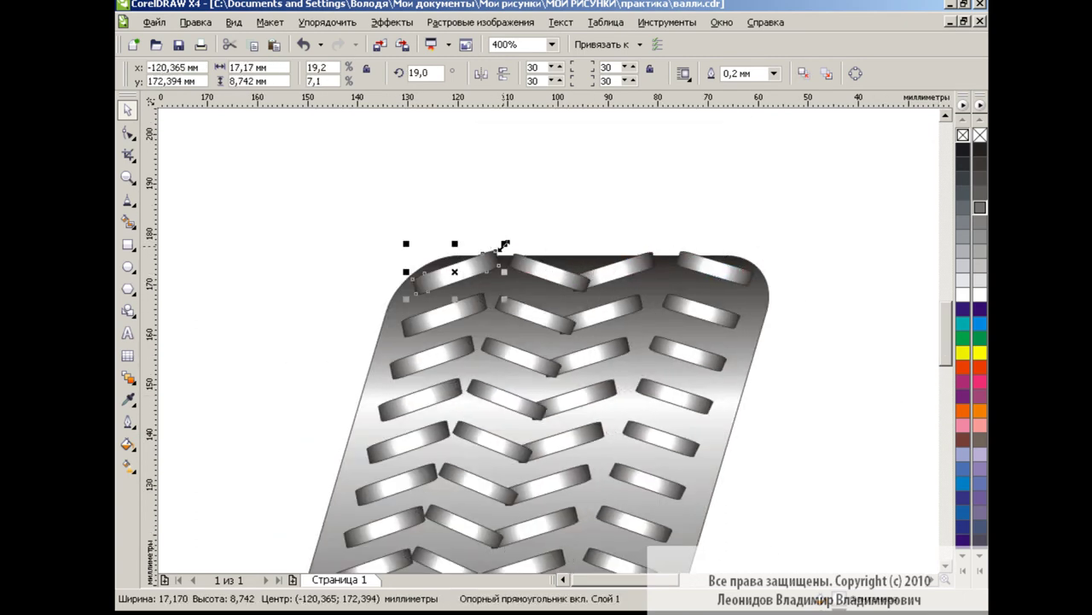
pyautogui.click(543, 213)
pyautogui.click(551, 44)
pyautogui.click(503, 139)
# Move the 13-part tread onto WALL-E's left side and skew it to lean narrower.
pyautogui.moveTo(440, 285); pyautogui.dragTo(637, 512)
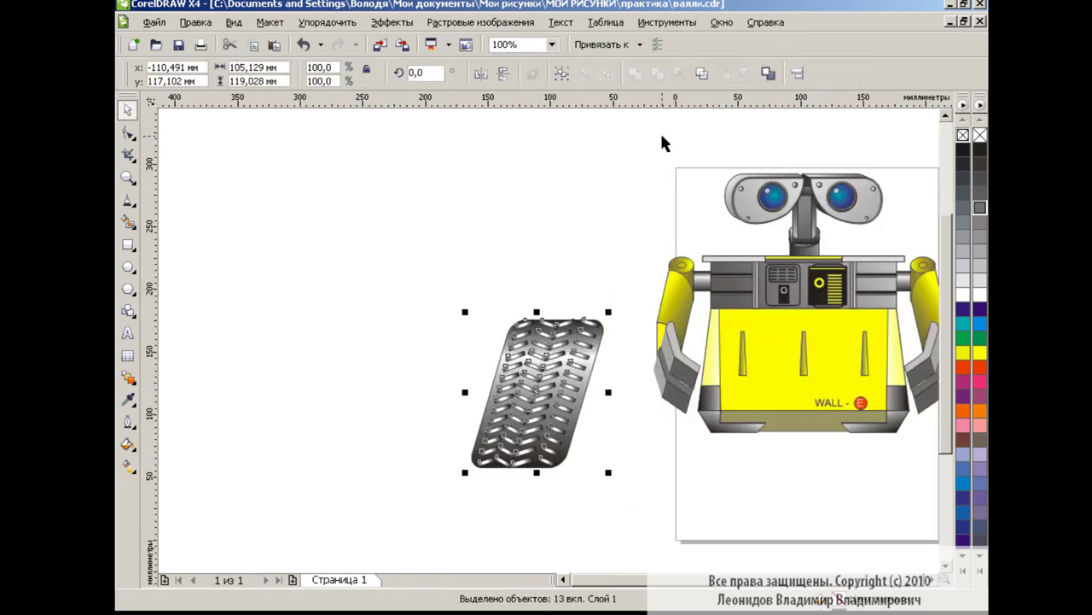
pyautogui.hscroll(3, 825, 446)
pyautogui.moveTo(303, 367); pyautogui.dragTo(444, 389)
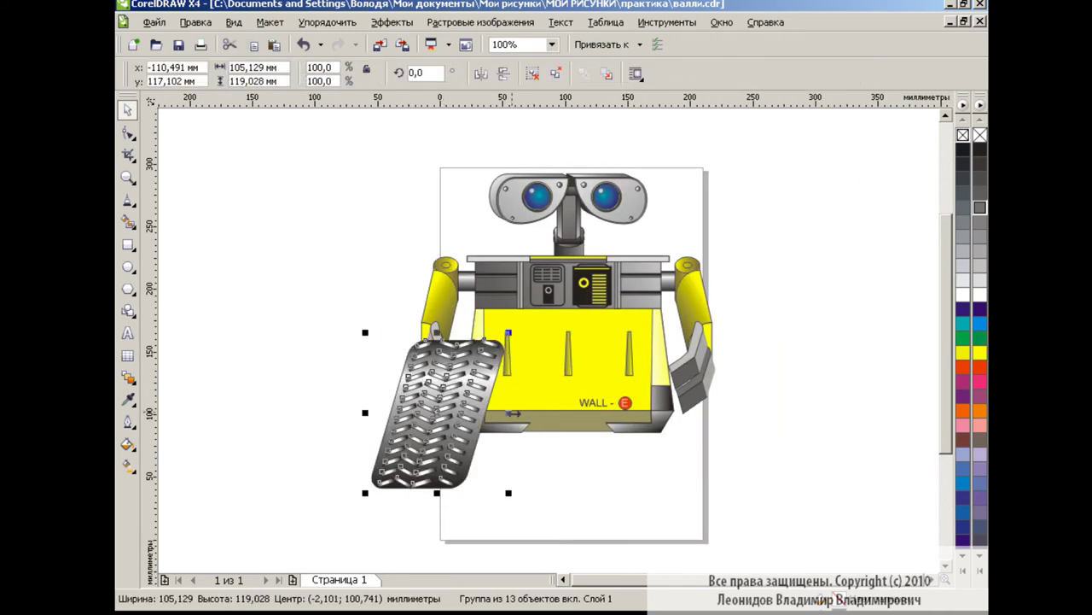
pyautogui.click(769, 385)
pyautogui.click(439, 416)
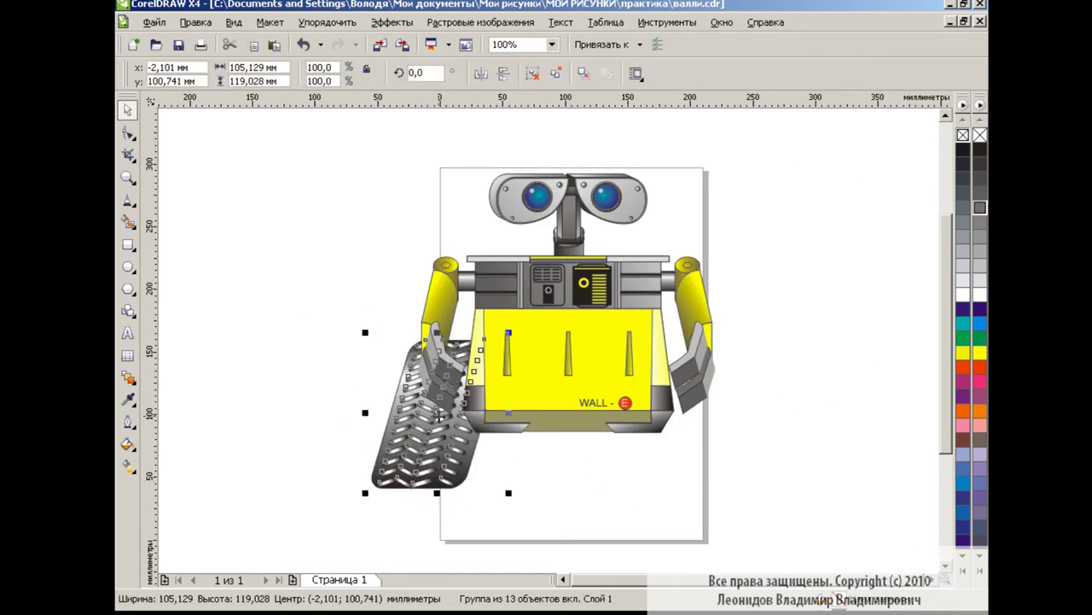
pyautogui.moveTo(431, 333); pyautogui.dragTo(416, 333)
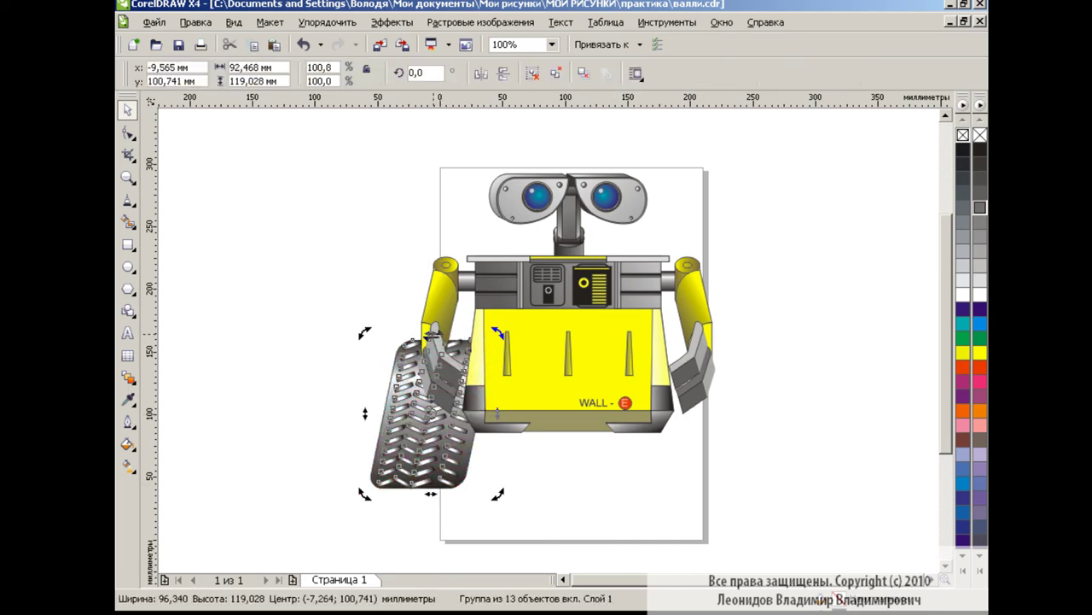
pyautogui.click(608, 499)
# At 400% zoom, draw a dark shadow triangle below the bumper, behind the bumper and tread.
pyautogui.click(552, 45)
pyautogui.click(530, 169)
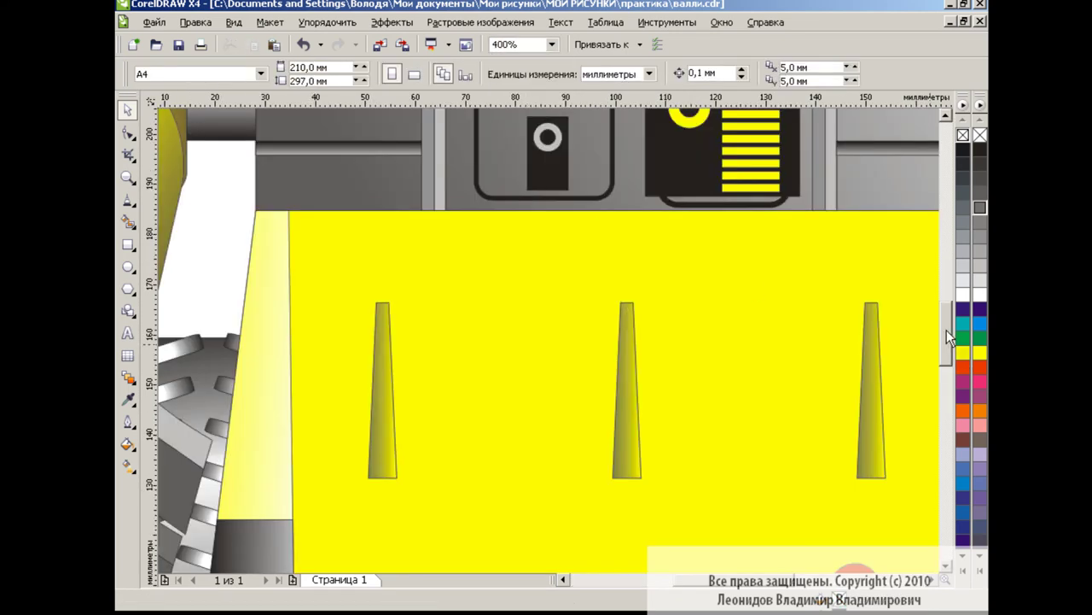
pyautogui.moveTo(947, 330); pyautogui.dragTo(945, 390)
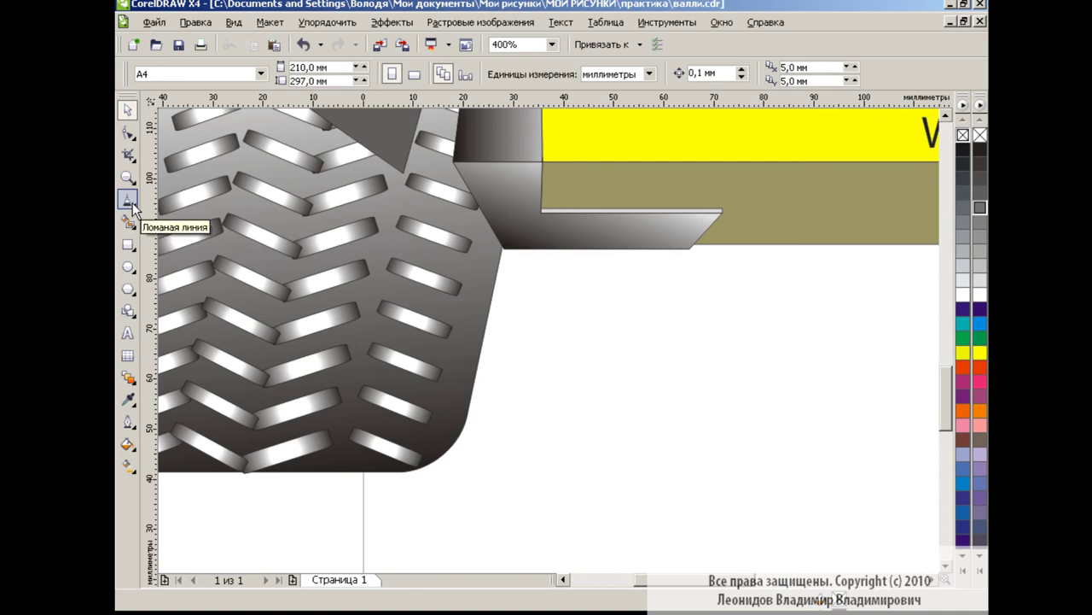
pyautogui.click(130, 202)
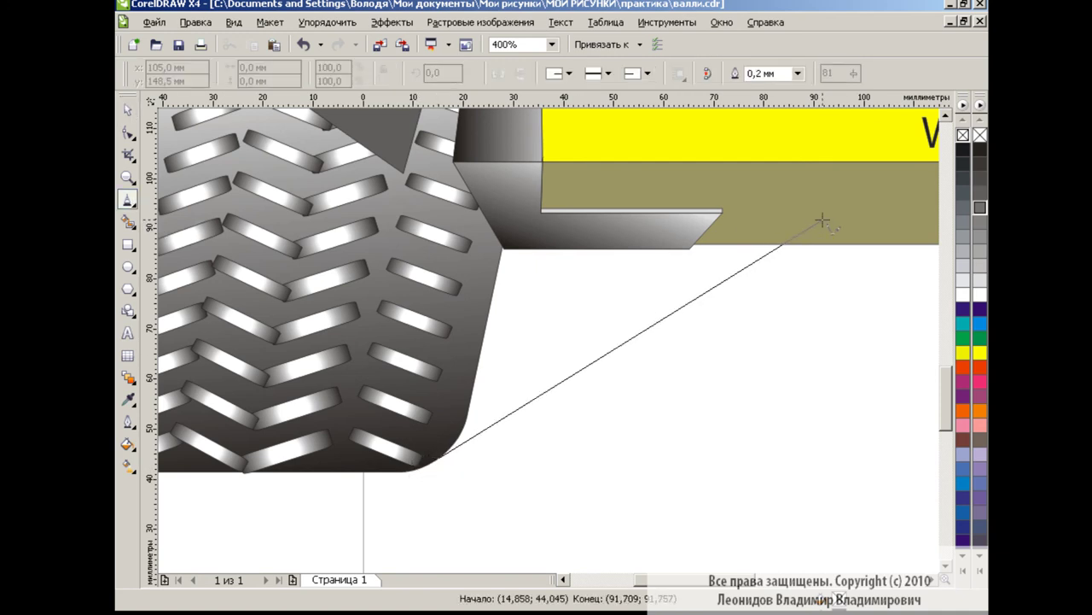
pyautogui.click(441, 462)
pyautogui.press('space')
pyautogui.hotkey('ctrl', 'pagedown')
pyautogui.hotkey('ctrl', 'pagedown')
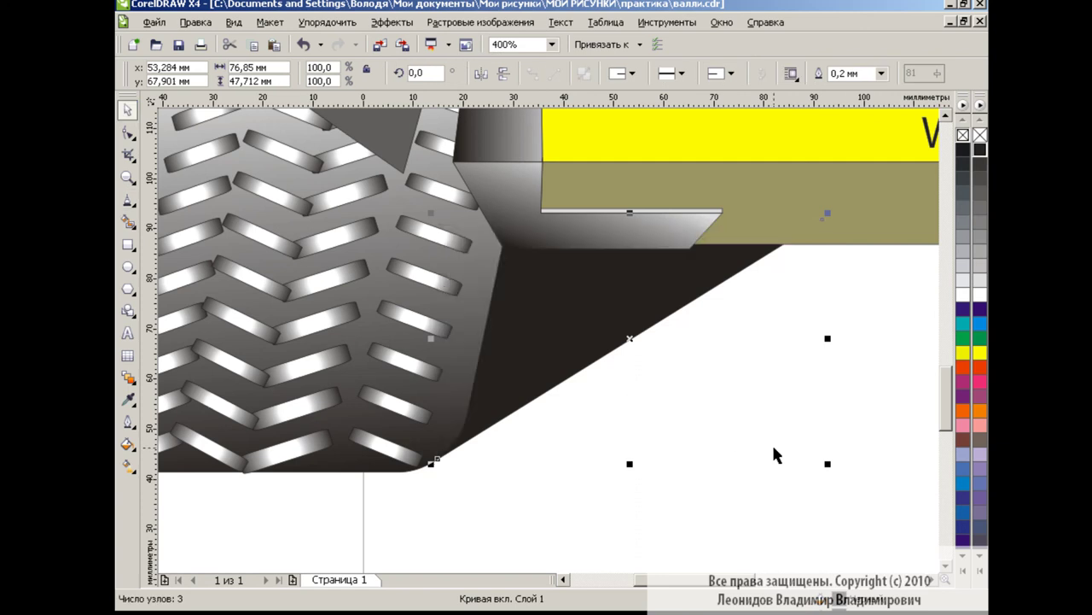
# Draw a rectangle across the bumper, extrude it into a 3D box, and fill it 30% grey.
pyautogui.press('F6')
pyautogui.moveTo(946, 401); pyautogui.dragTo(947, 383)
pyautogui.moveTo(427, 267)
pyautogui.mouseDown()
pyautogui.moveTo(613, 366)
pyautogui.moveTo(876, 441)
pyautogui.mouseUp()
pyautogui.moveTo(427, 353); pyautogui.dragTo(378, 353)
pyautogui.click(128, 376)
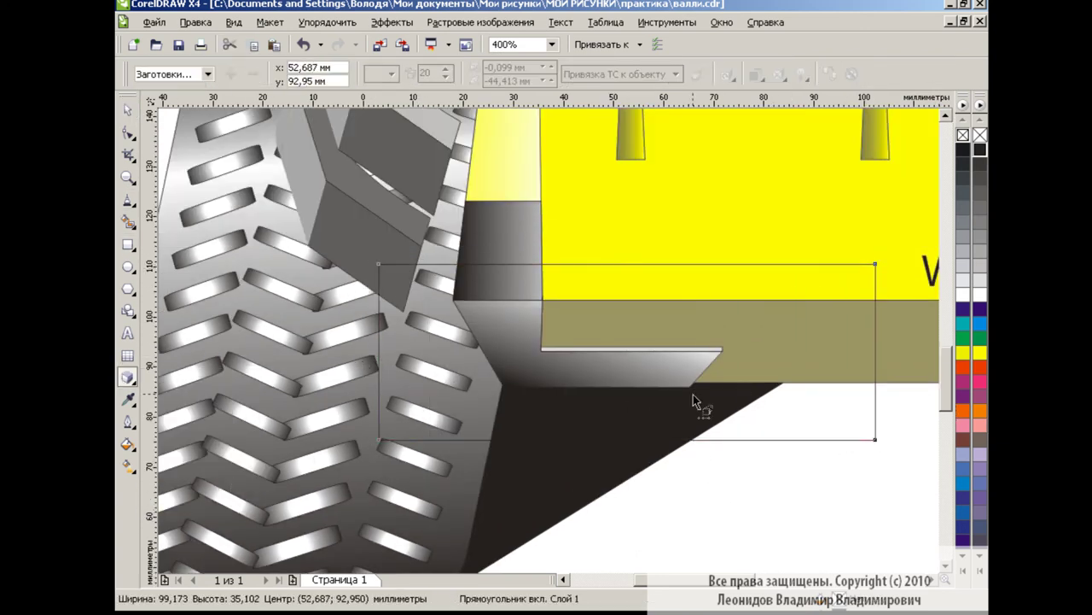
pyautogui.moveTo(693, 401)
pyautogui.mouseDown()
pyautogui.moveTo(664, 542)
pyautogui.moveTo(639, 532)
pyautogui.moveTo(639, 561)
pyautogui.mouseUp()
pyautogui.press('space')
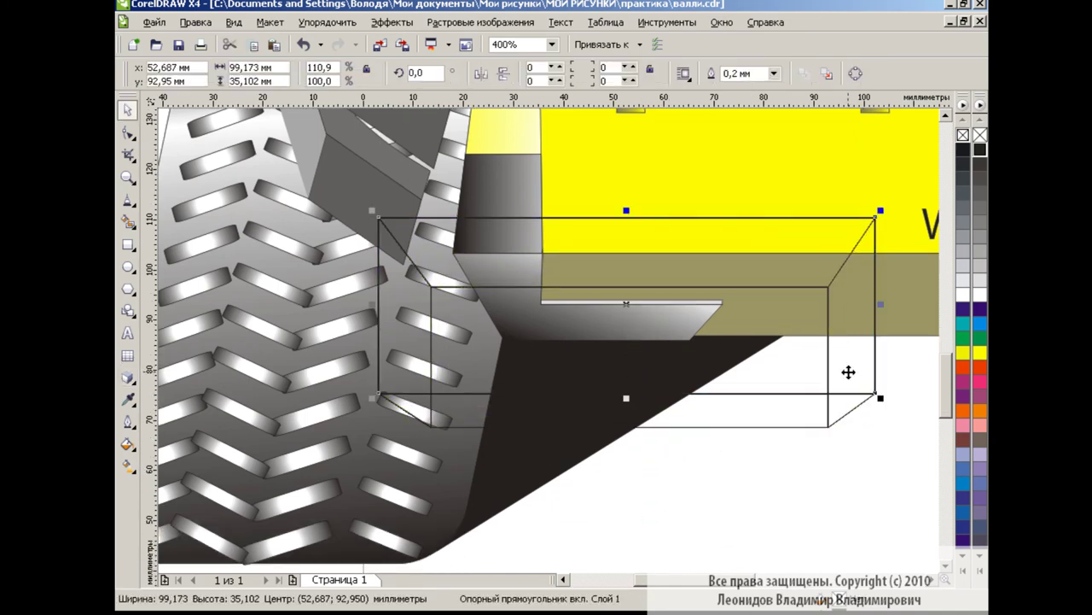
pyautogui.click(980, 253)
# Give the extrusion shaded colouring with a set end colour.
pyautogui.click(825, 419)
pyautogui.click(756, 73)
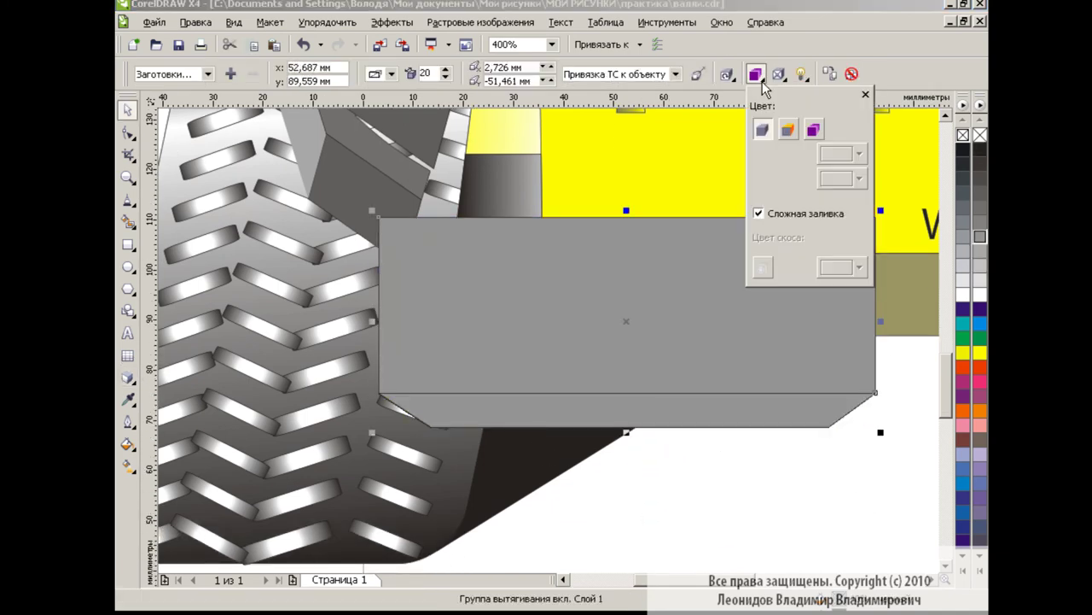
pyautogui.click(859, 153)
pyautogui.click(830, 183)
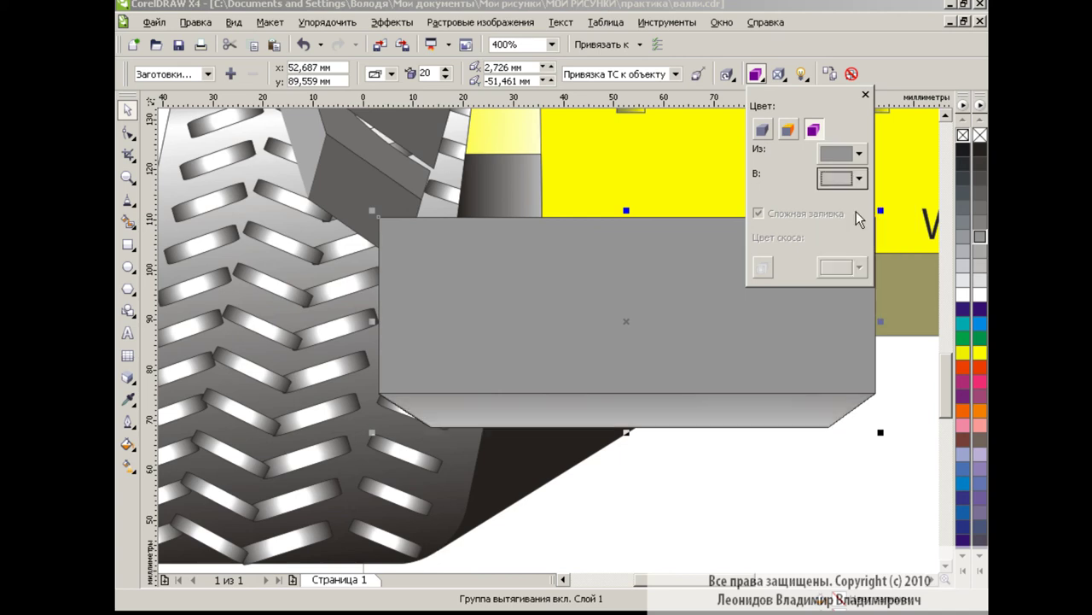
pyautogui.press('space')
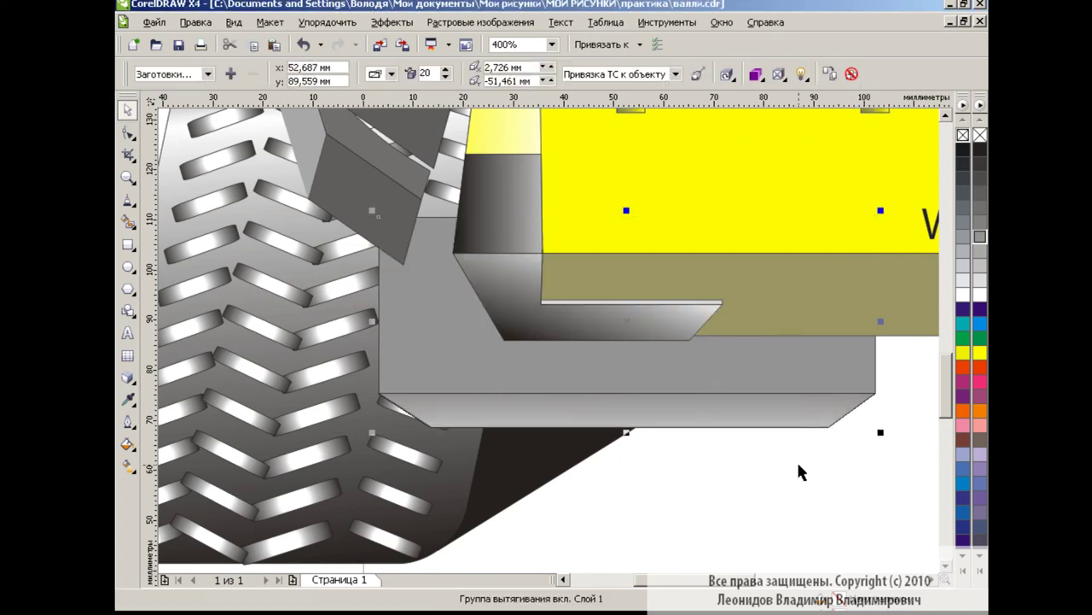
pyautogui.press('Escape')
pyautogui.click(551, 45)
# At 100% zoom, mirror a copy of the left tread horizontally onto WALL-E's right side.
pyautogui.click(512, 158)
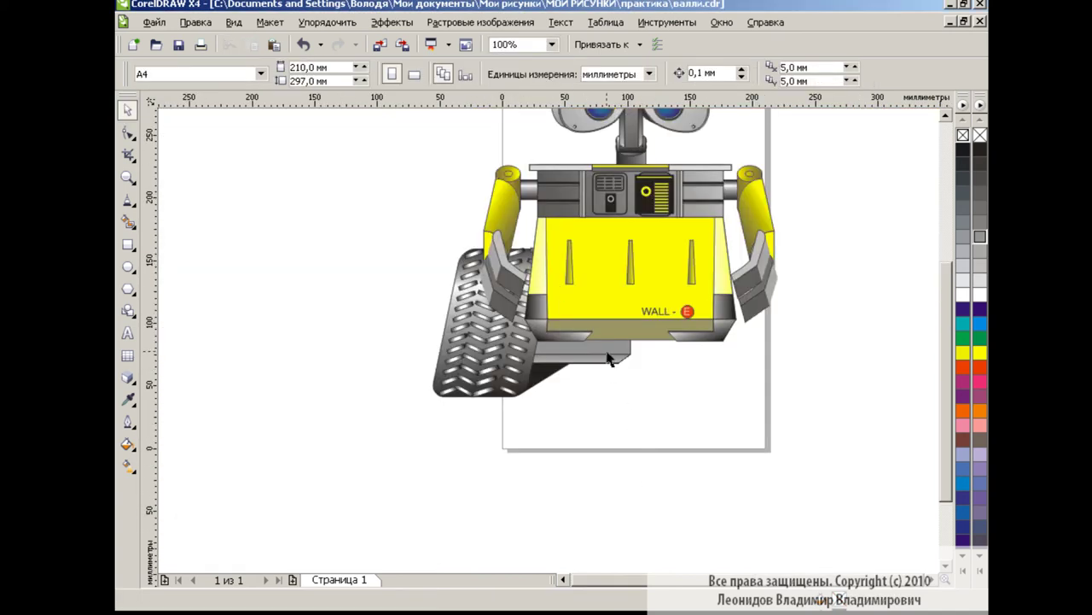
pyautogui.click(610, 334)
pyautogui.click(657, 417)
pyautogui.moveTo(640, 444); pyautogui.dragTo(640, 444)
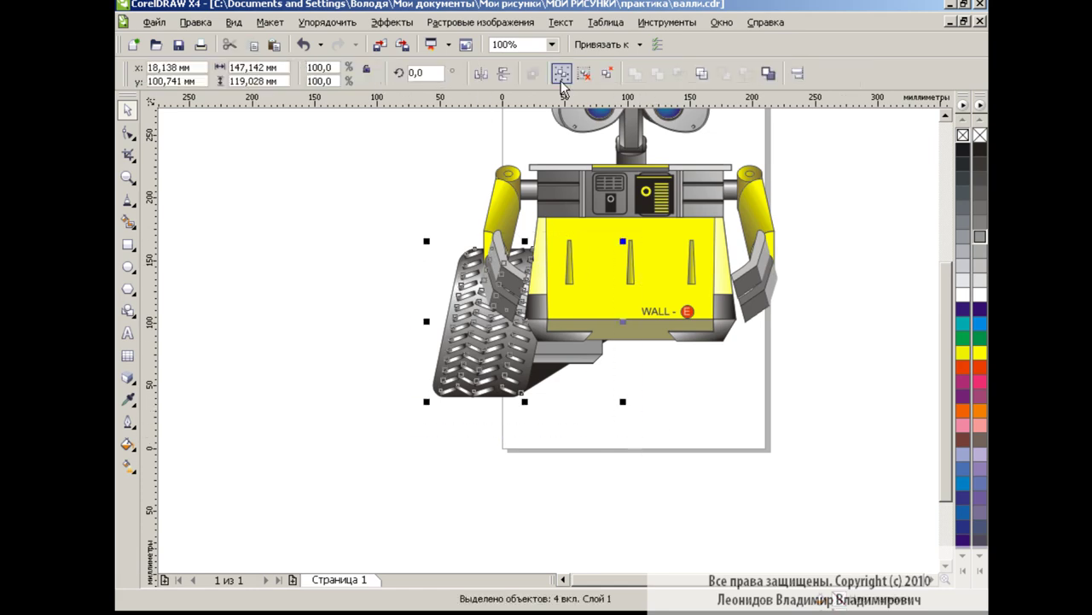
pyautogui.moveTo(482, 324); pyautogui.dragTo(311, 363)
pyautogui.click(303, 44)
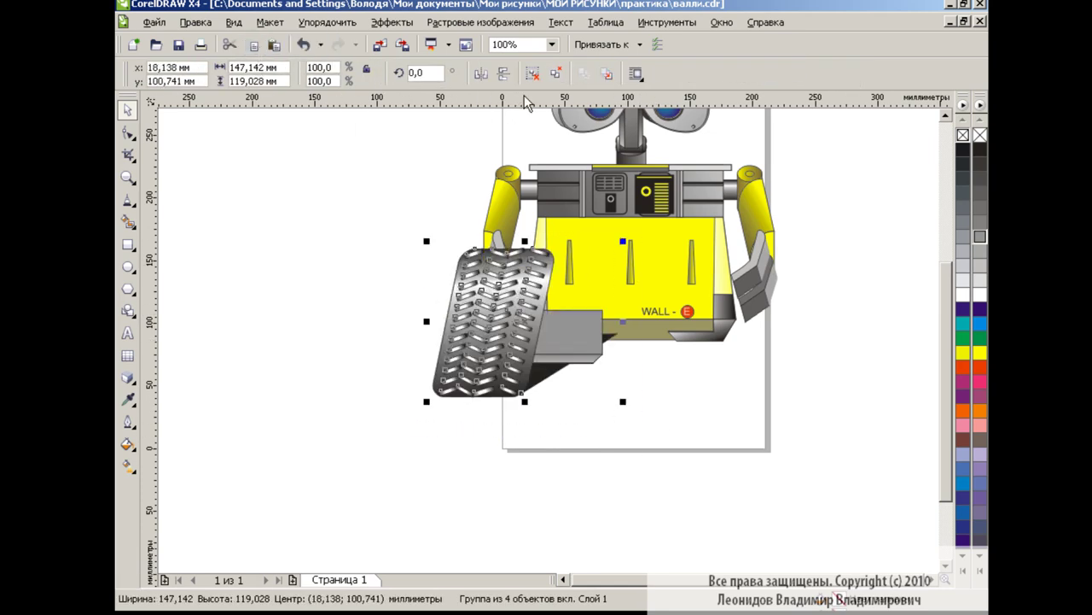
pyautogui.click(481, 72)
pyautogui.moveTo(556, 335); pyautogui.dragTo(765, 336)
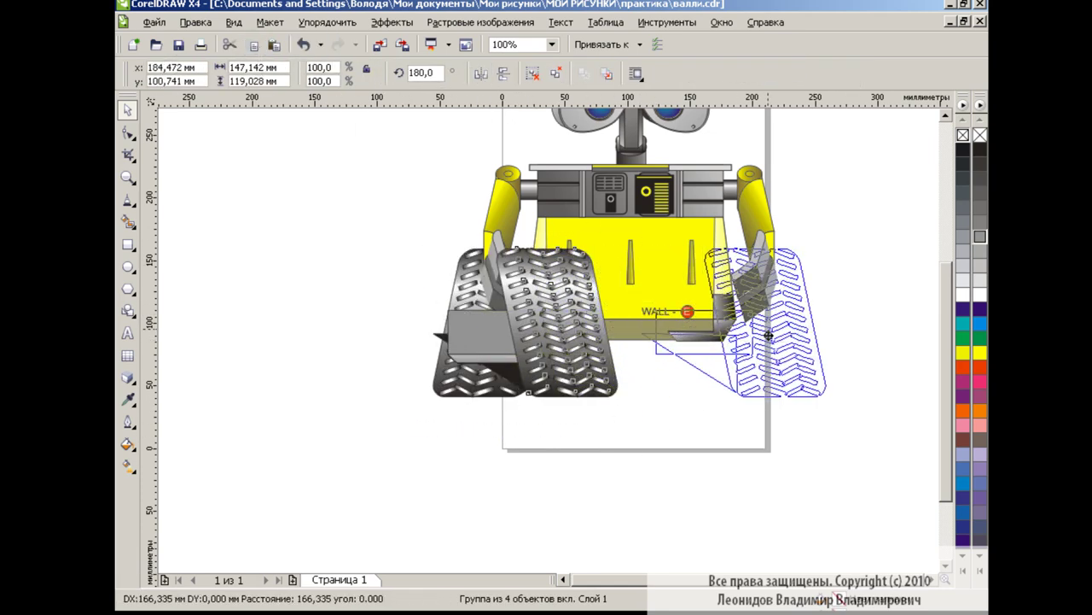
pyautogui.click(884, 348)
# Select all of WALL-E's parts and group them.
pyautogui.hscroll(3, 939, 580)
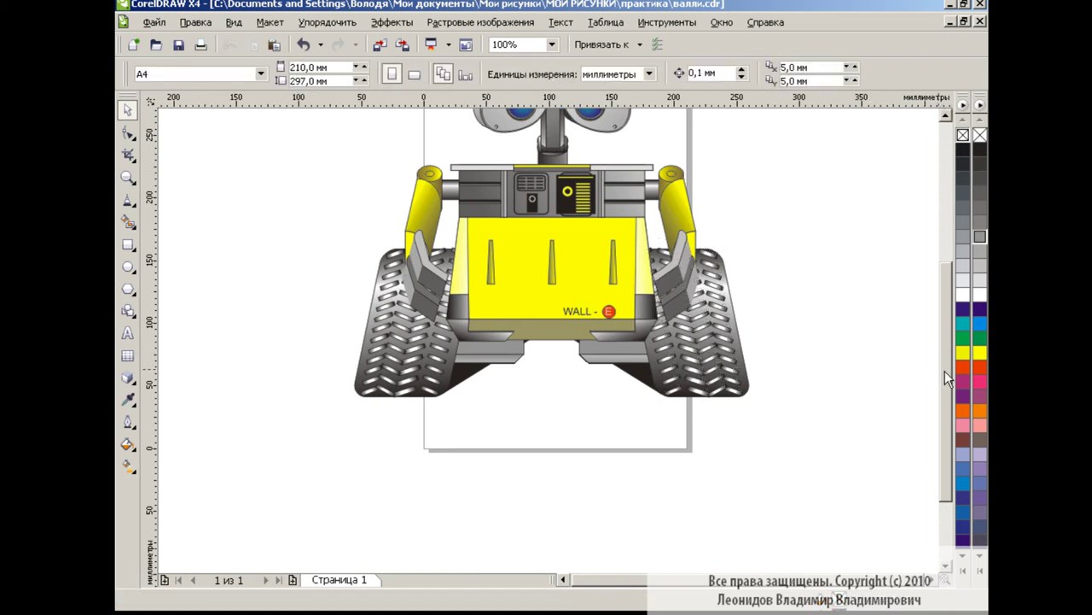
pyautogui.scroll(3, 945, 370)
pyautogui.moveTo(317, 146); pyautogui.dragTo(859, 541)
pyautogui.hotkey('ctrl', 'g')
# Draw a page-sized rectangle with a blue radial fountain fill and send it to the back.
pyautogui.press('F6')
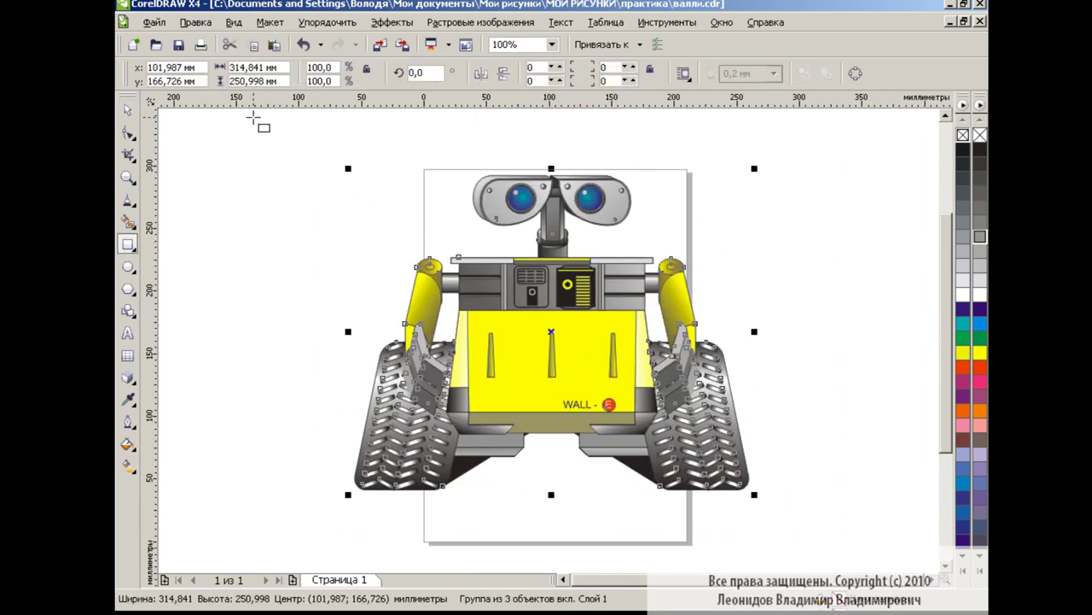
pyautogui.moveTo(259, 113); pyautogui.dragTo(893, 565)
pyautogui.click(128, 444)
pyautogui.click(196, 471)
pyautogui.click(494, 181)
pyautogui.click(483, 208)
pyautogui.click(452, 323)
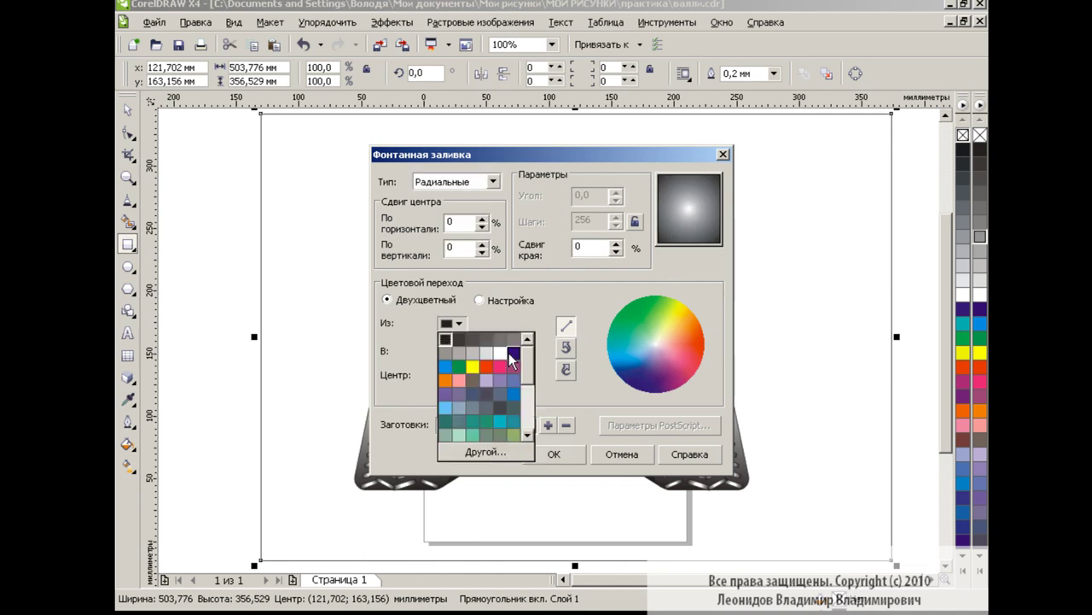
pyautogui.click(509, 353)
pyautogui.click(583, 455)
pyautogui.hotkey('shift', 'pagedown')
# Move the background gradient's highlight to the upper left.
pyautogui.click(128, 465)
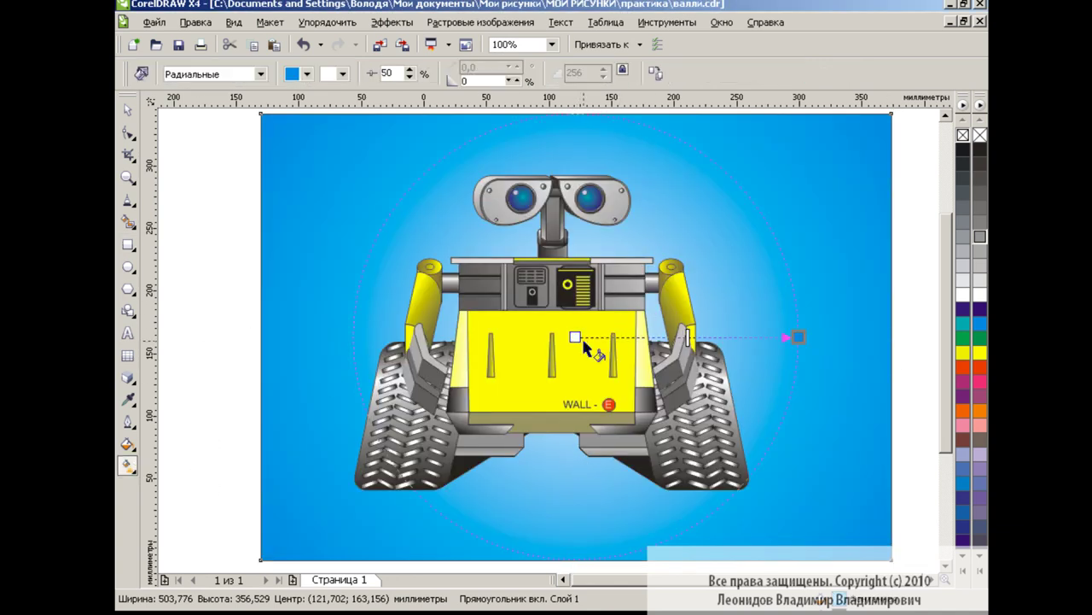
pyautogui.moveTo(578, 333); pyautogui.dragTo(398, 167)
pyautogui.press('space')
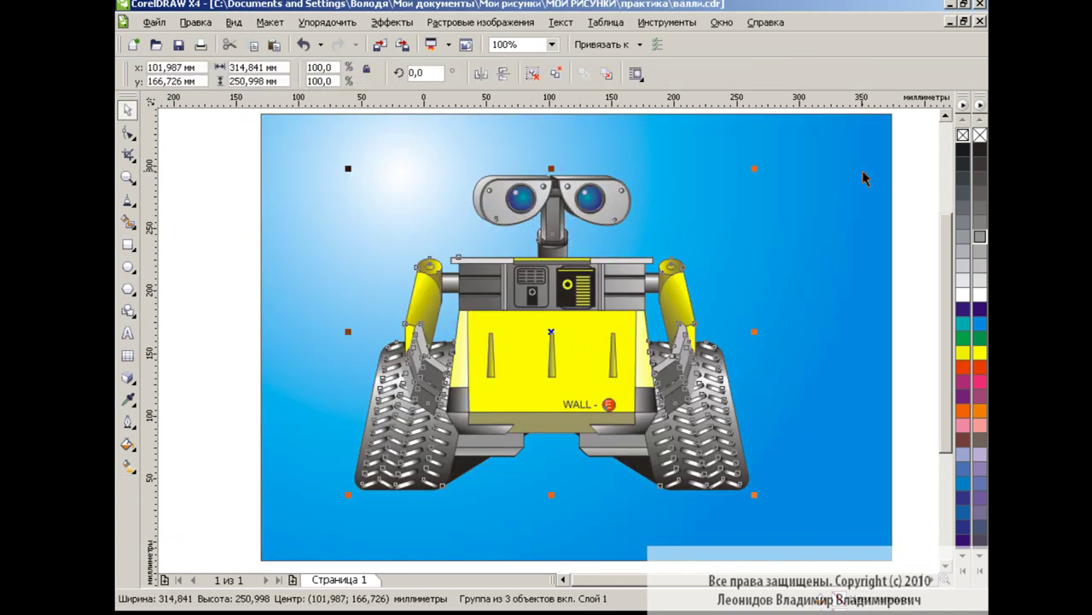
pyautogui.click(910, 293)
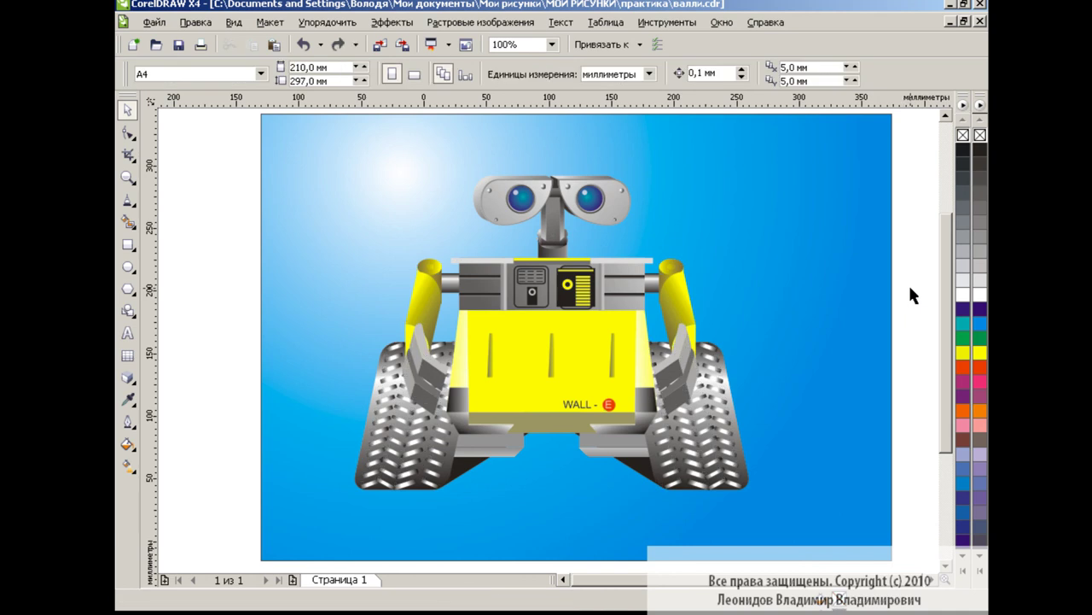